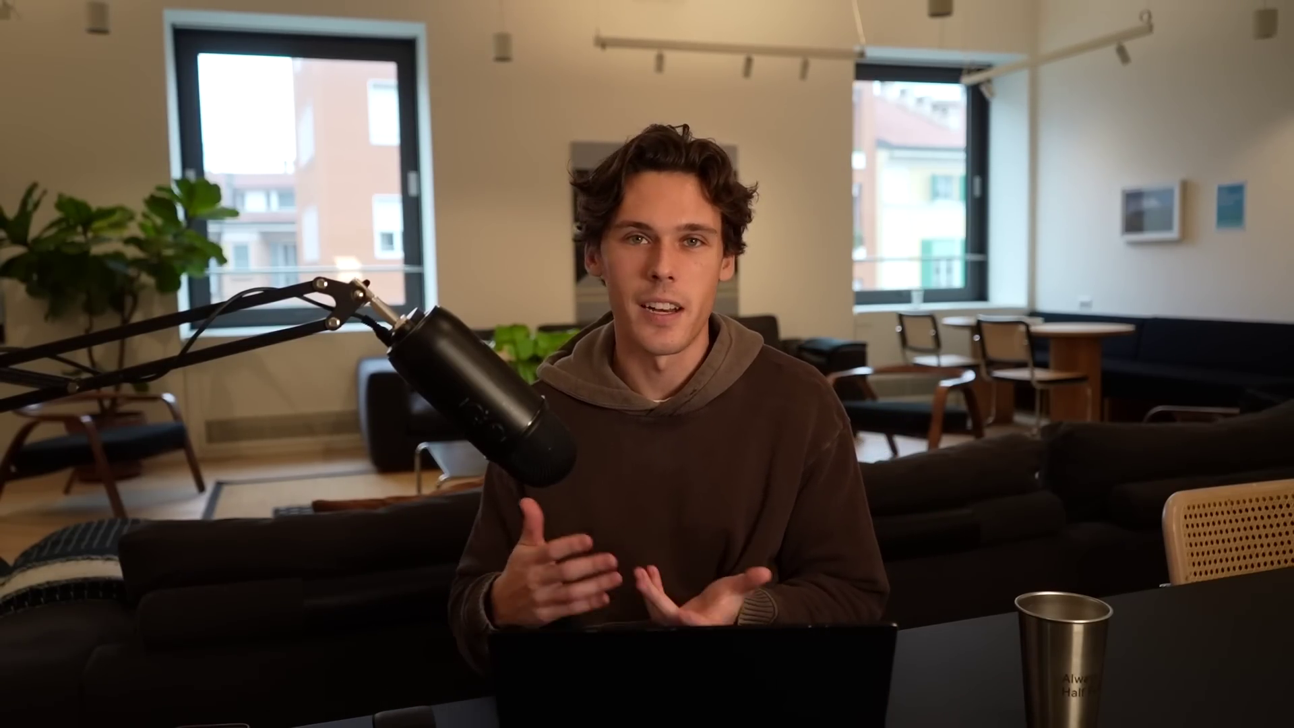
# - Enter 'tinrabinsstore2023' as the new store's name
pyautogui.write('t')
pyautogui.write('inrabinsstore2023')
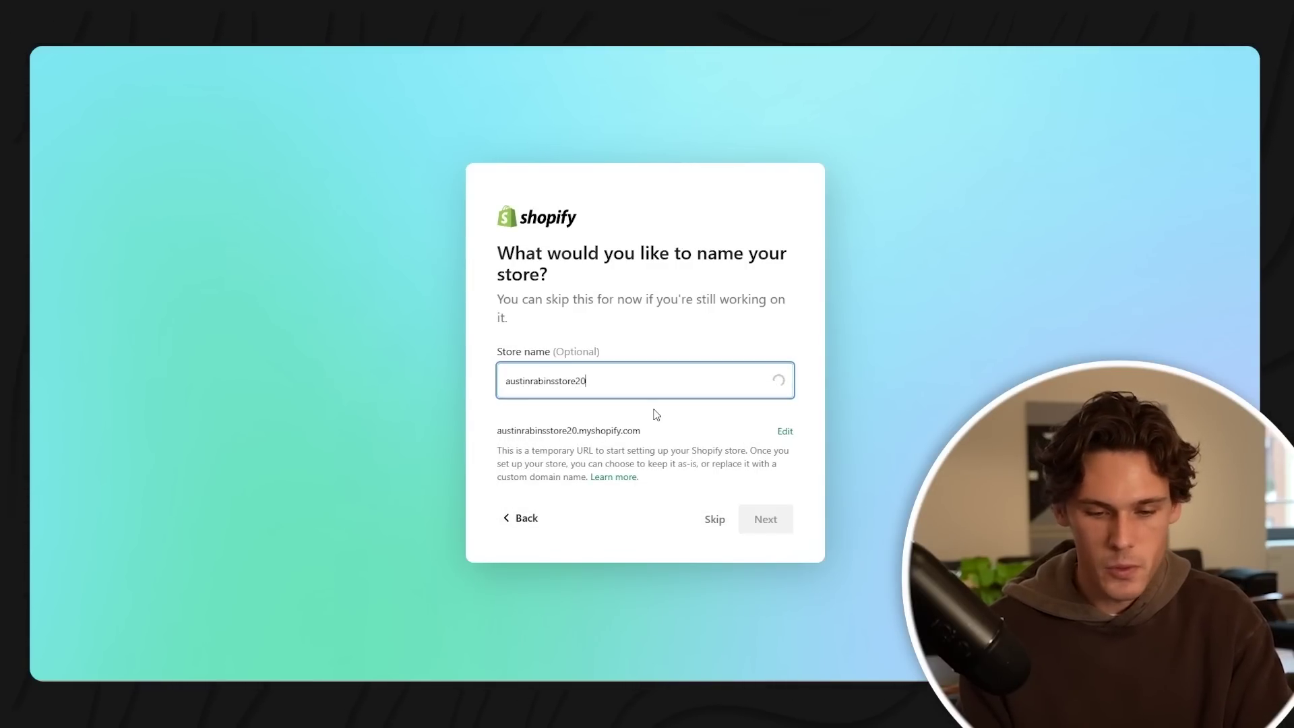
# - Accept the store name, keep United States as business location, and create a Shopify ID by email
pyautogui.click(765, 521)
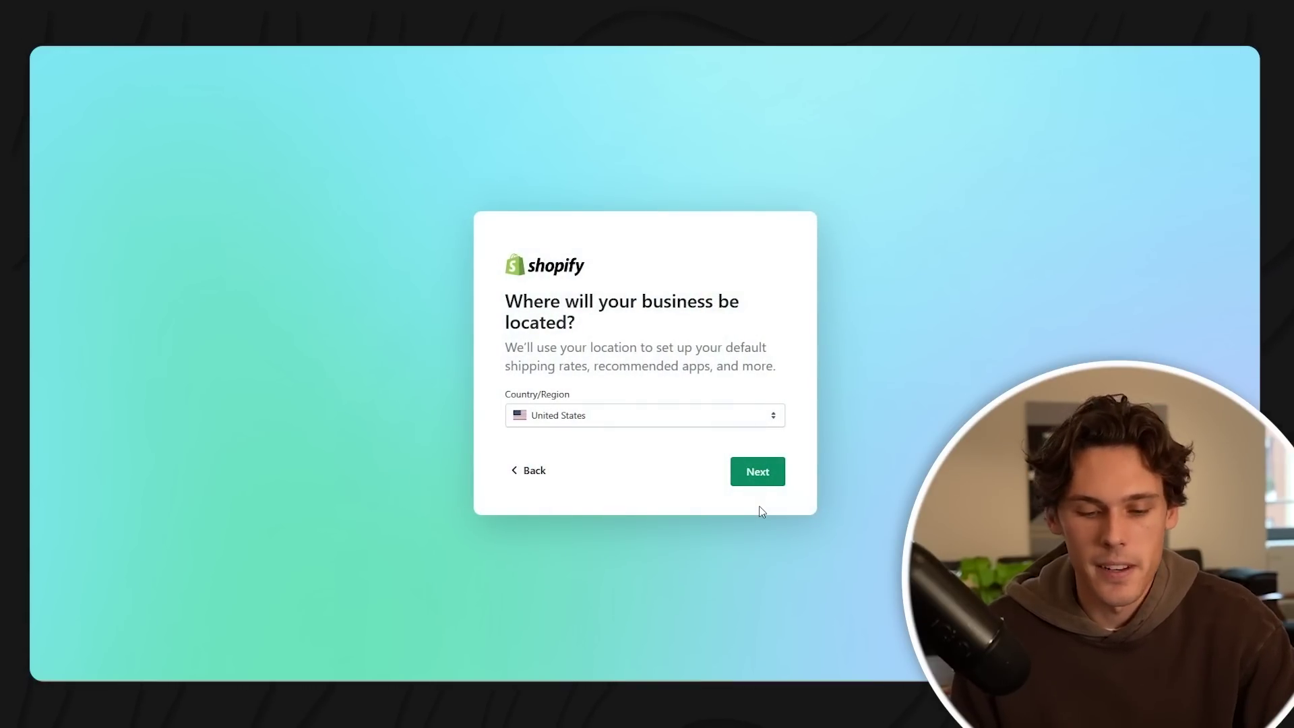
pyautogui.click(762, 471)
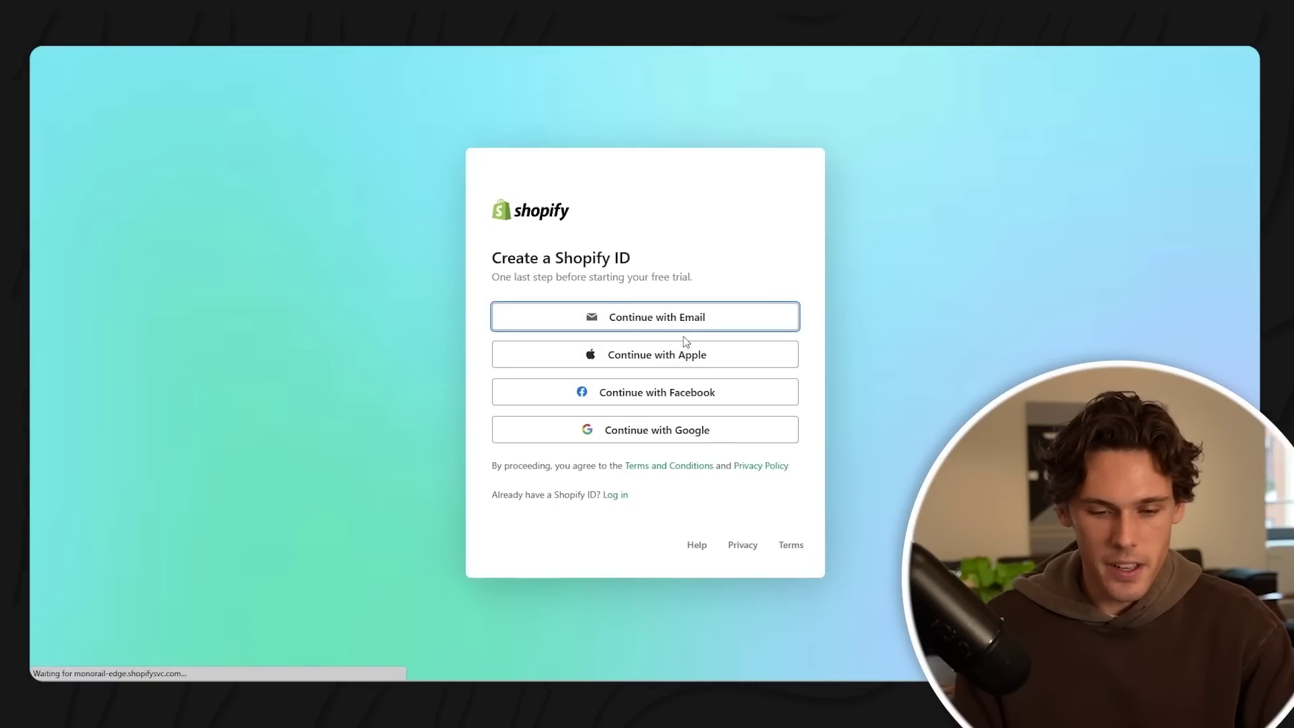
pyautogui.click(677, 327)
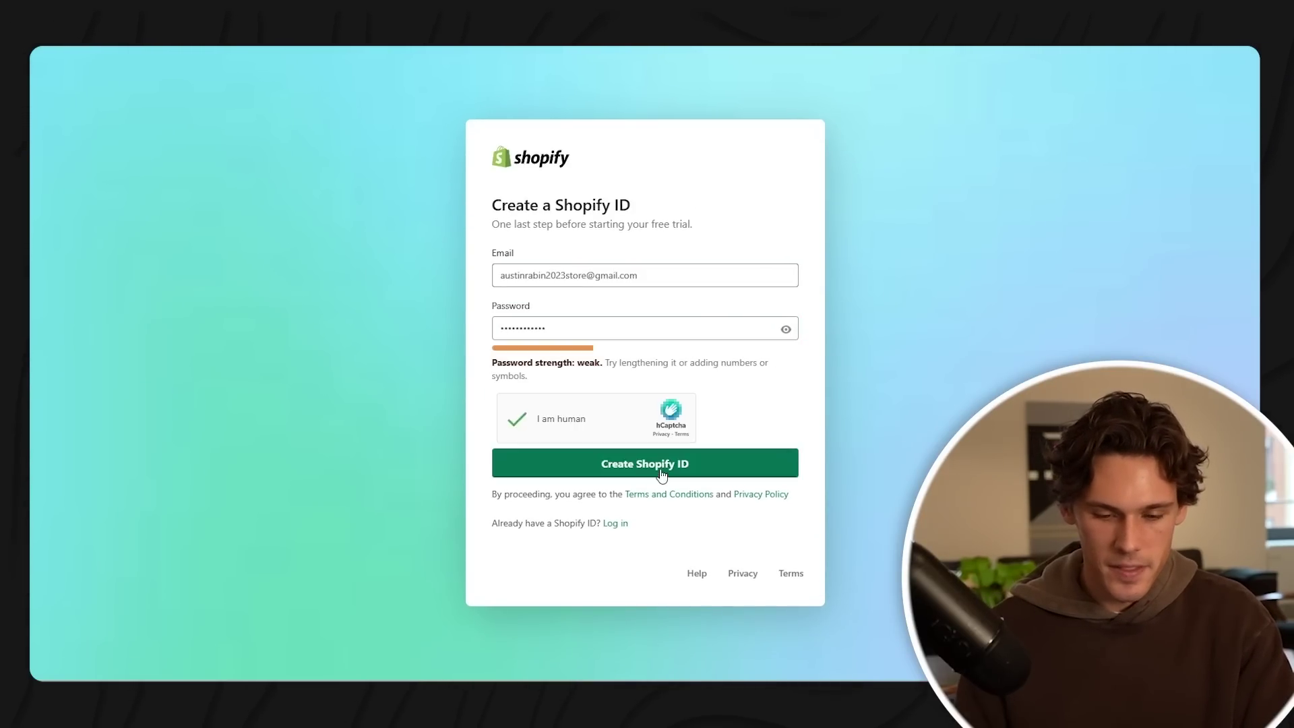
pyautogui.click(660, 470)
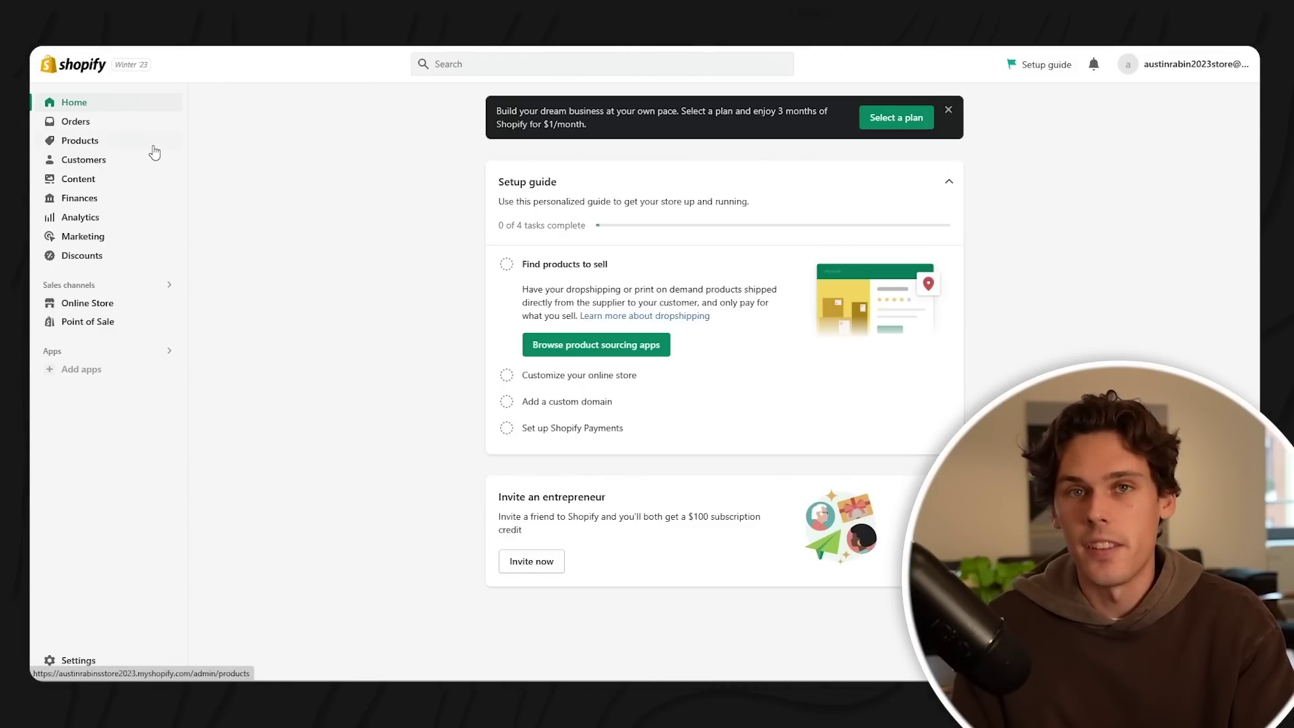
# - Review Store details (USD, Pacific Time, imperial units, # order prefix), then view the subscription plans
pyautogui.click(117, 658)
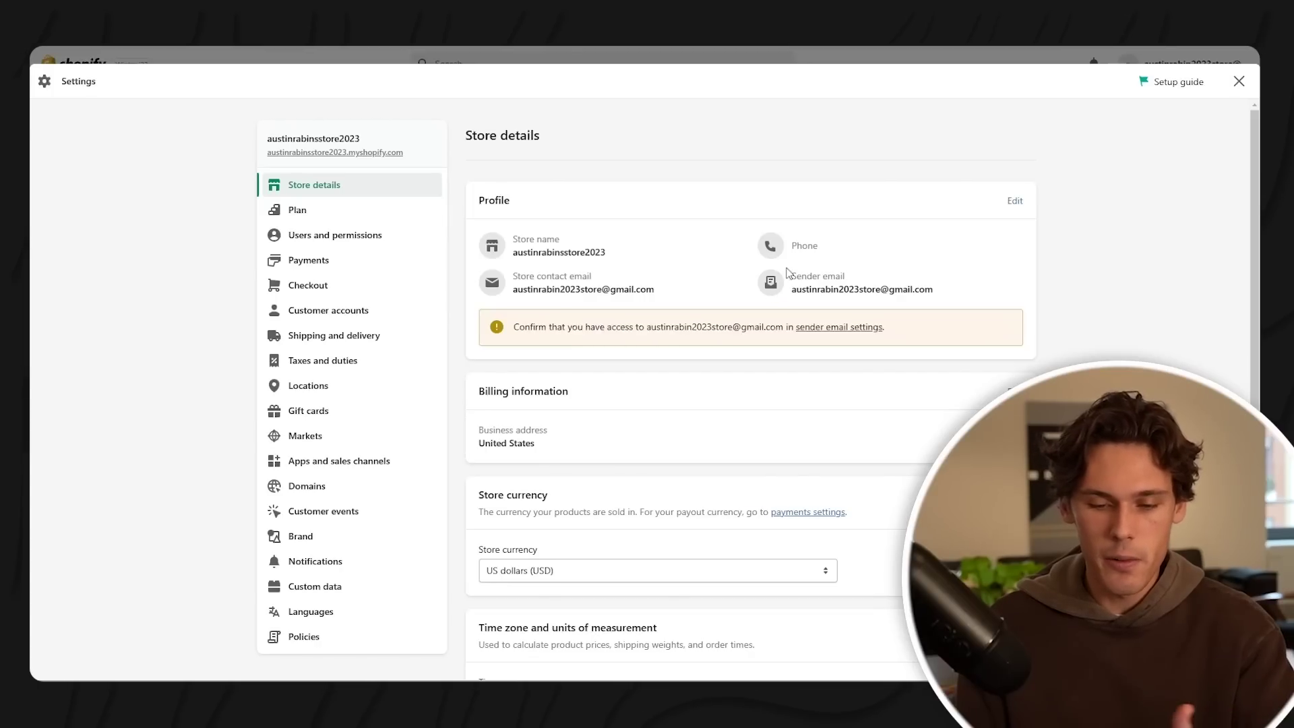
pyautogui.moveTo(797, 248); pyautogui.dragTo(792, 247)
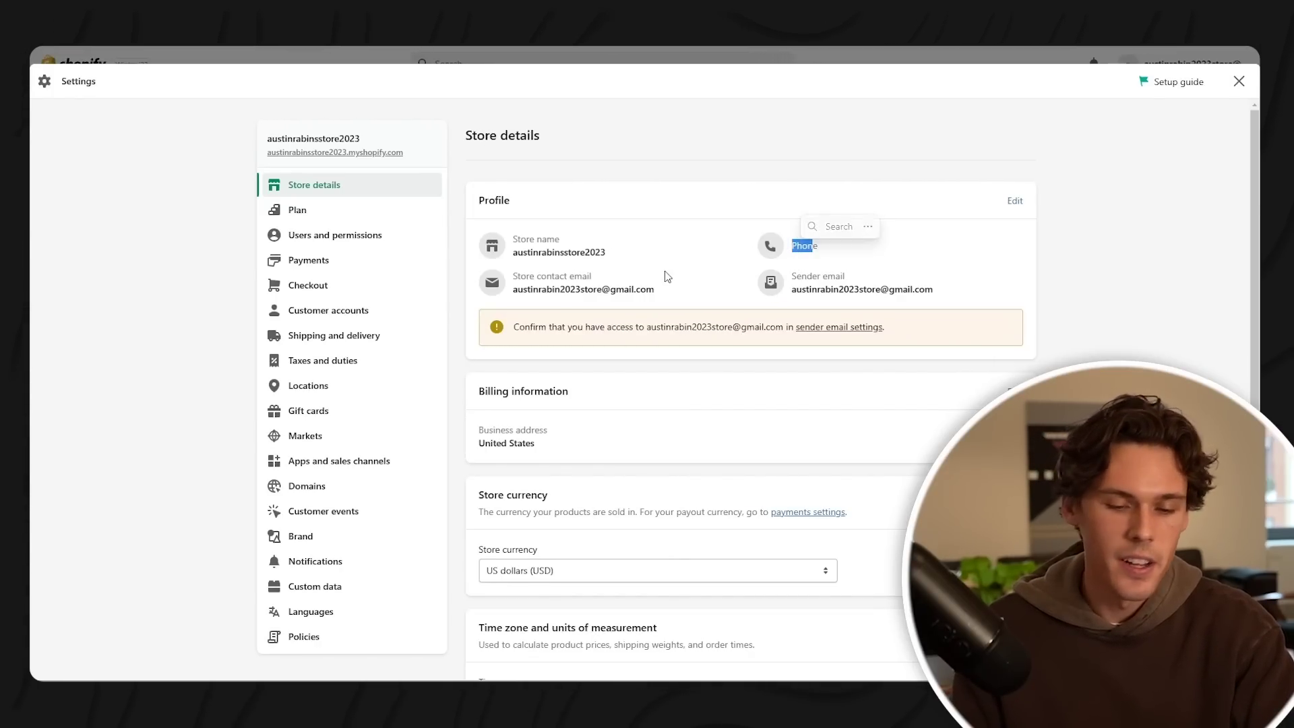
pyautogui.scroll(-1, 741, 304)
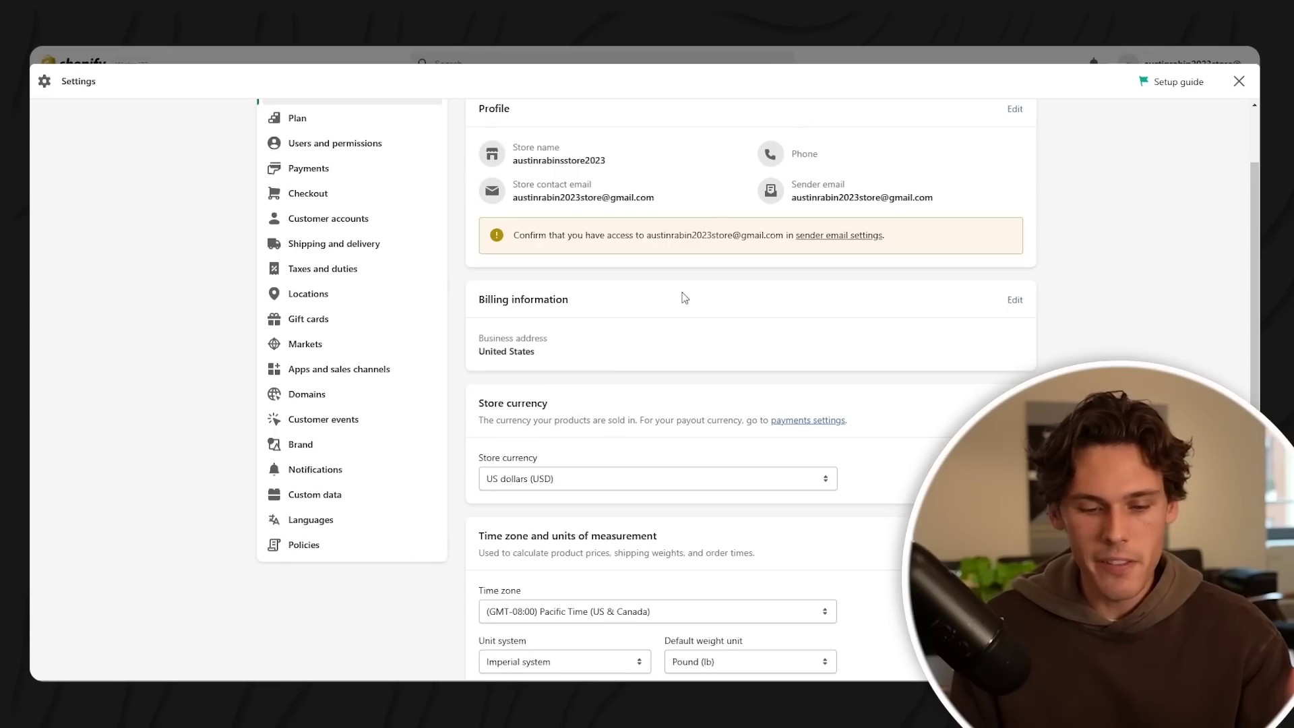
pyautogui.scroll(-3, 694, 289)
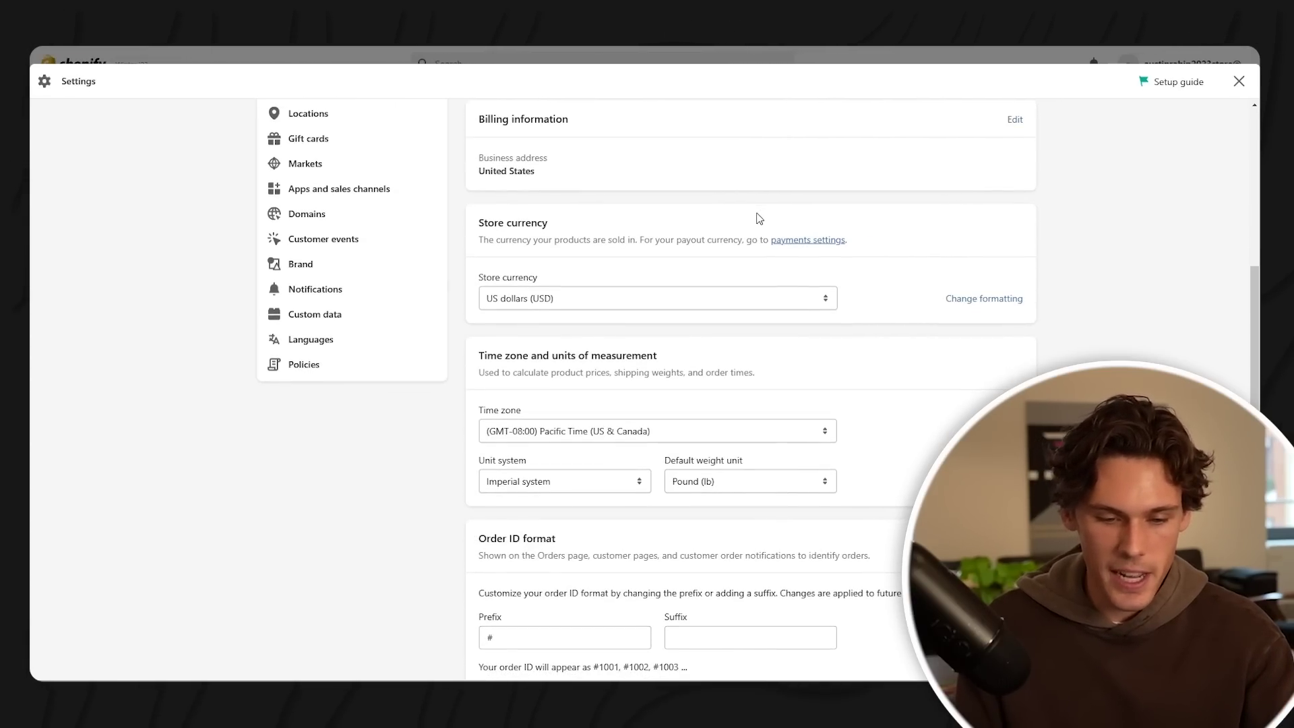
pyautogui.scroll(-1, 696, 204)
pyautogui.scroll(-1, 674, 255)
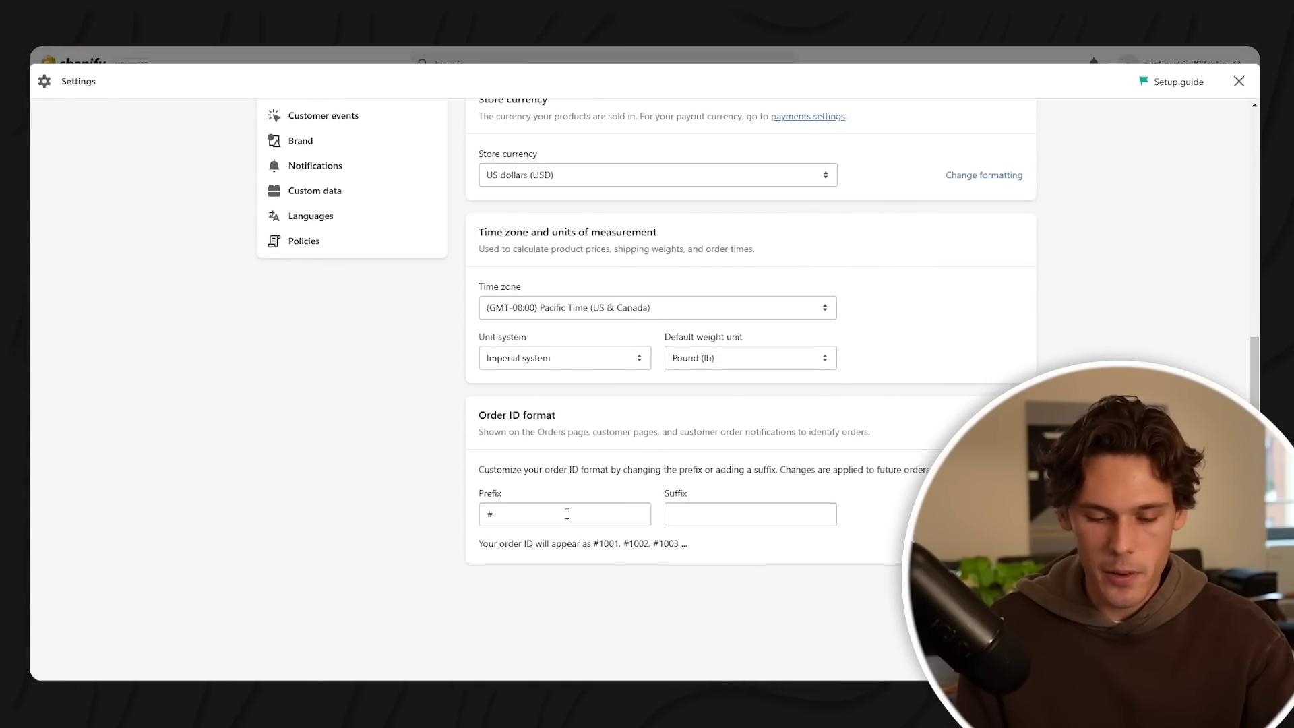
pyautogui.moveTo(644, 551); pyautogui.dragTo(657, 551)
pyautogui.click(673, 551)
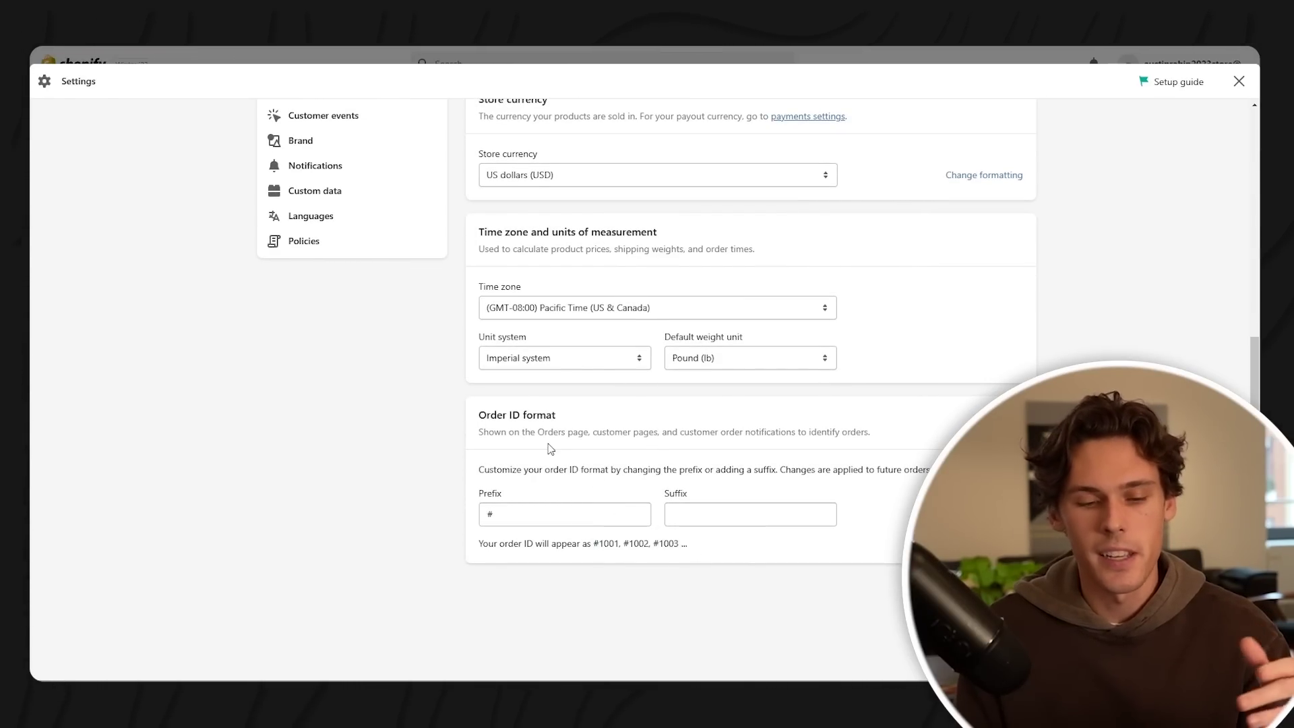
pyautogui.click(315, 214)
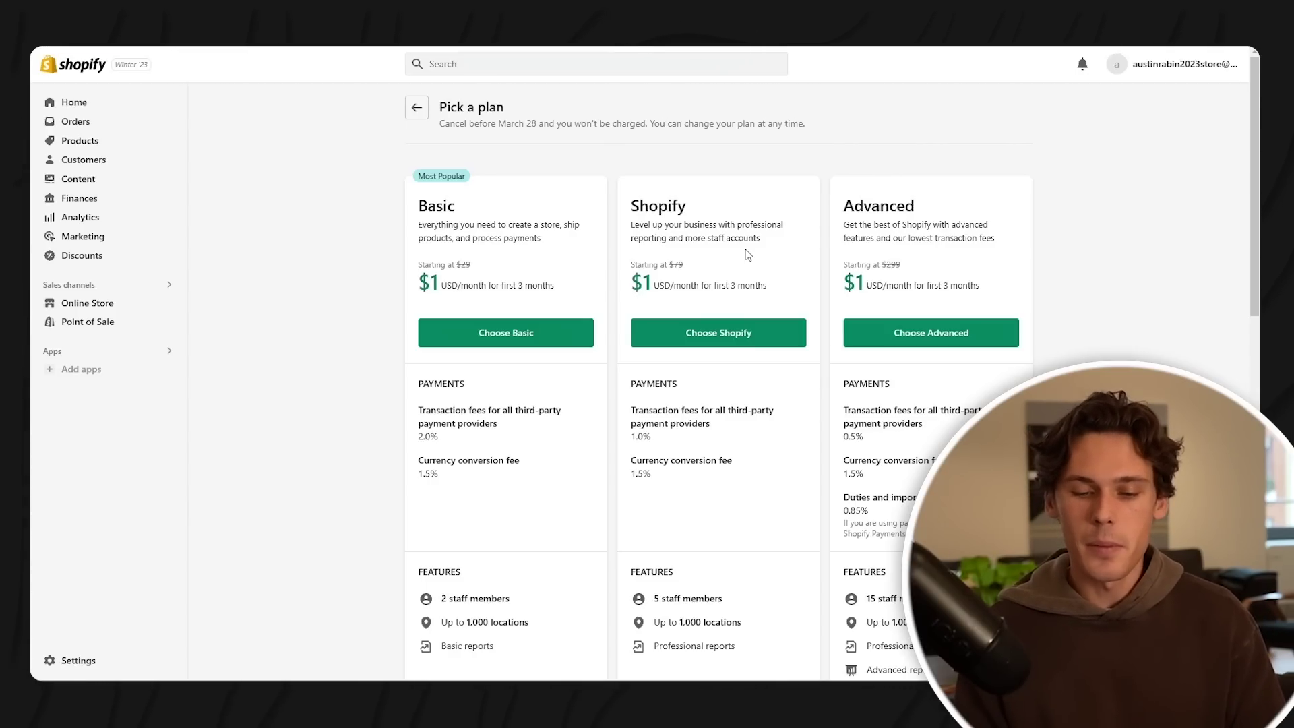
pyautogui.moveTo(631, 424); pyautogui.dragTo(684, 439)
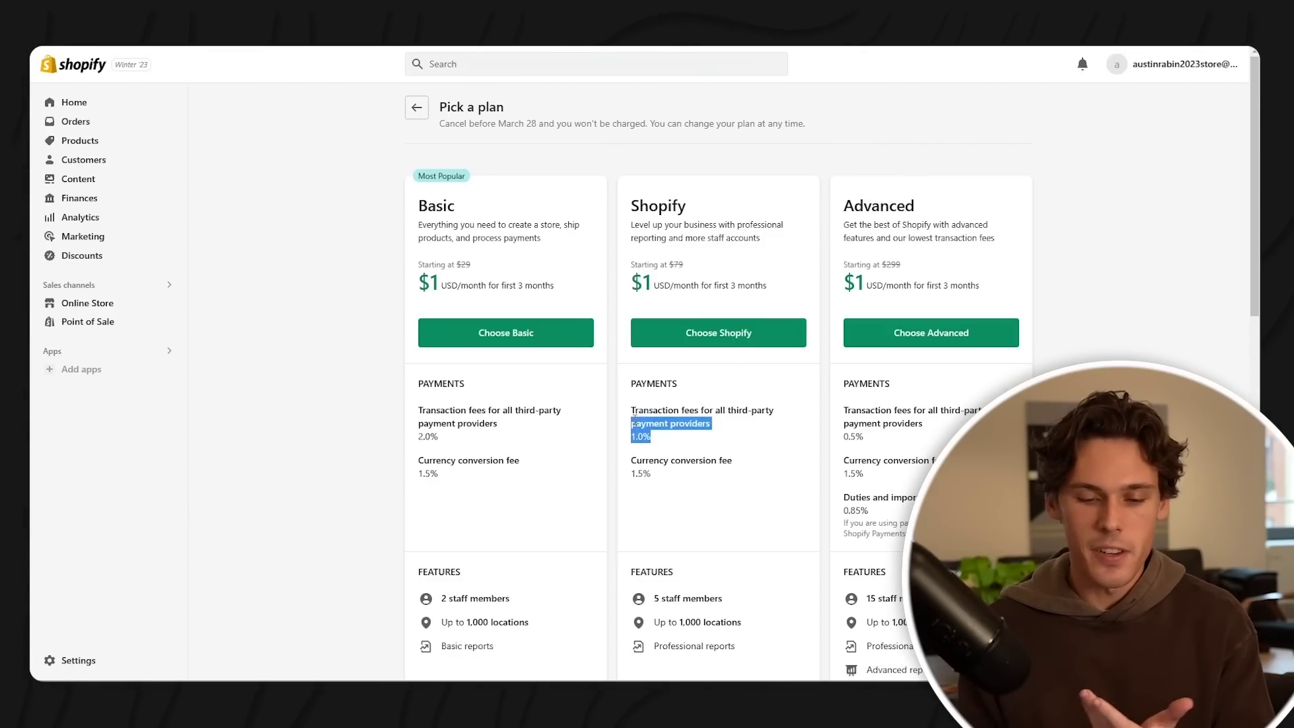
pyautogui.click(743, 456)
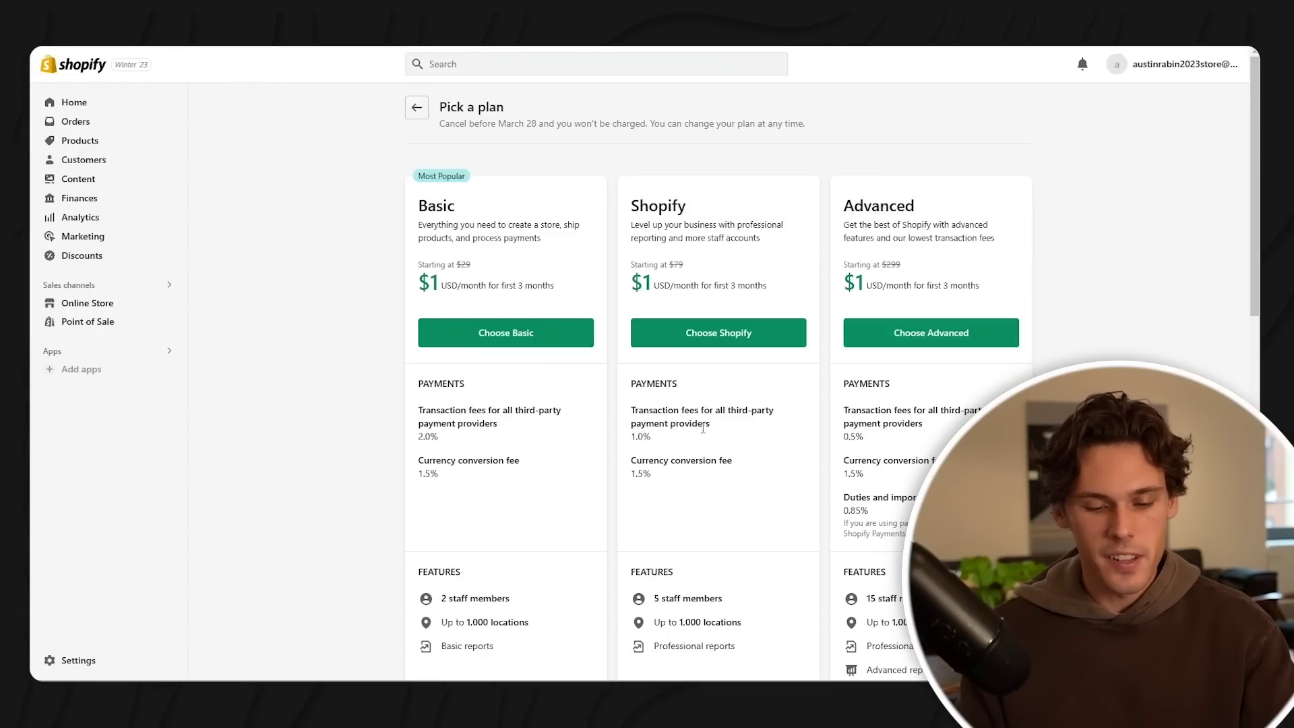
pyautogui.scroll(-3, 723, 432)
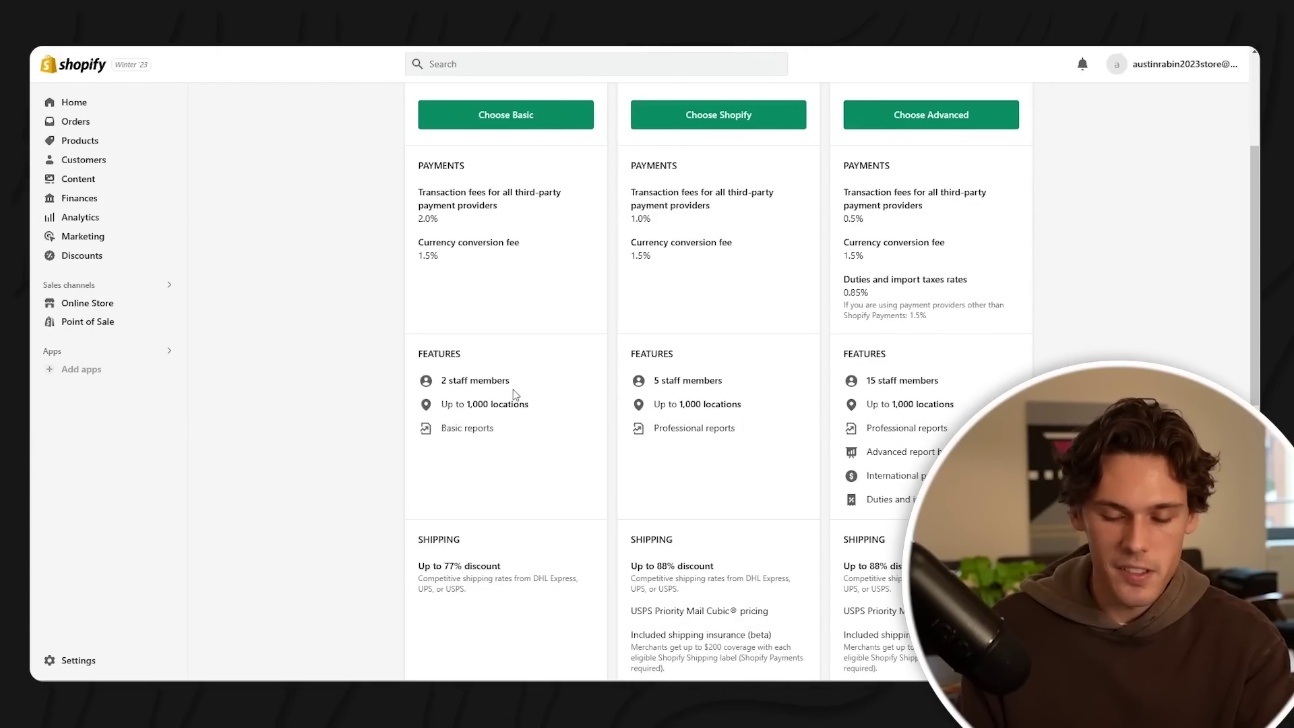
pyautogui.moveTo(659, 379); pyautogui.dragTo(719, 381)
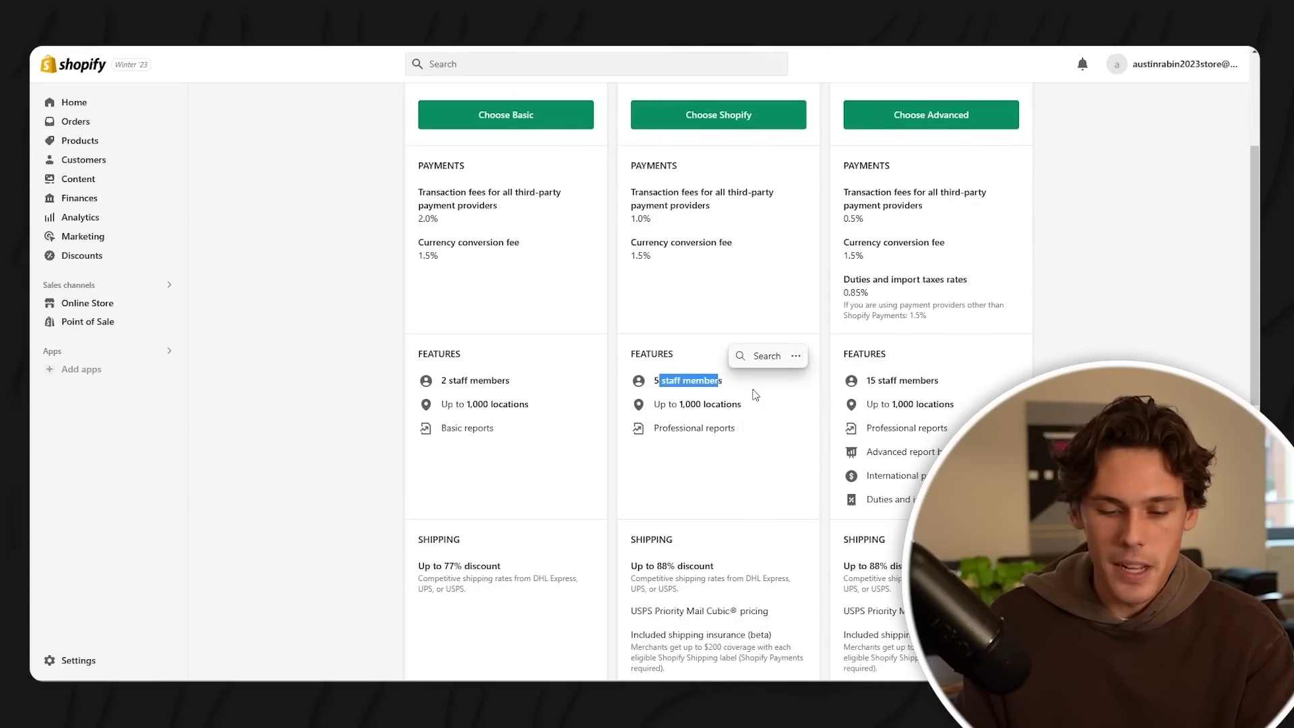
pyautogui.moveTo(869, 388); pyautogui.dragTo(951, 389)
pyautogui.click(893, 403)
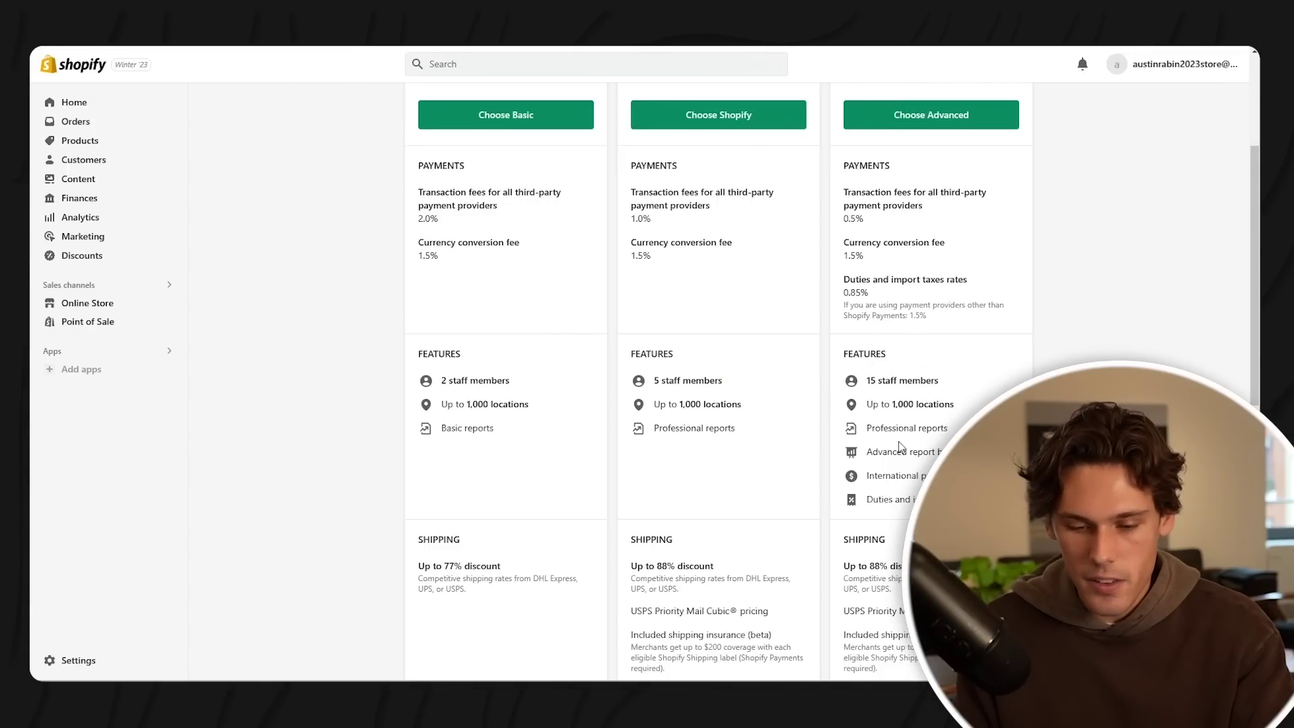
pyautogui.scroll(-1, 901, 446)
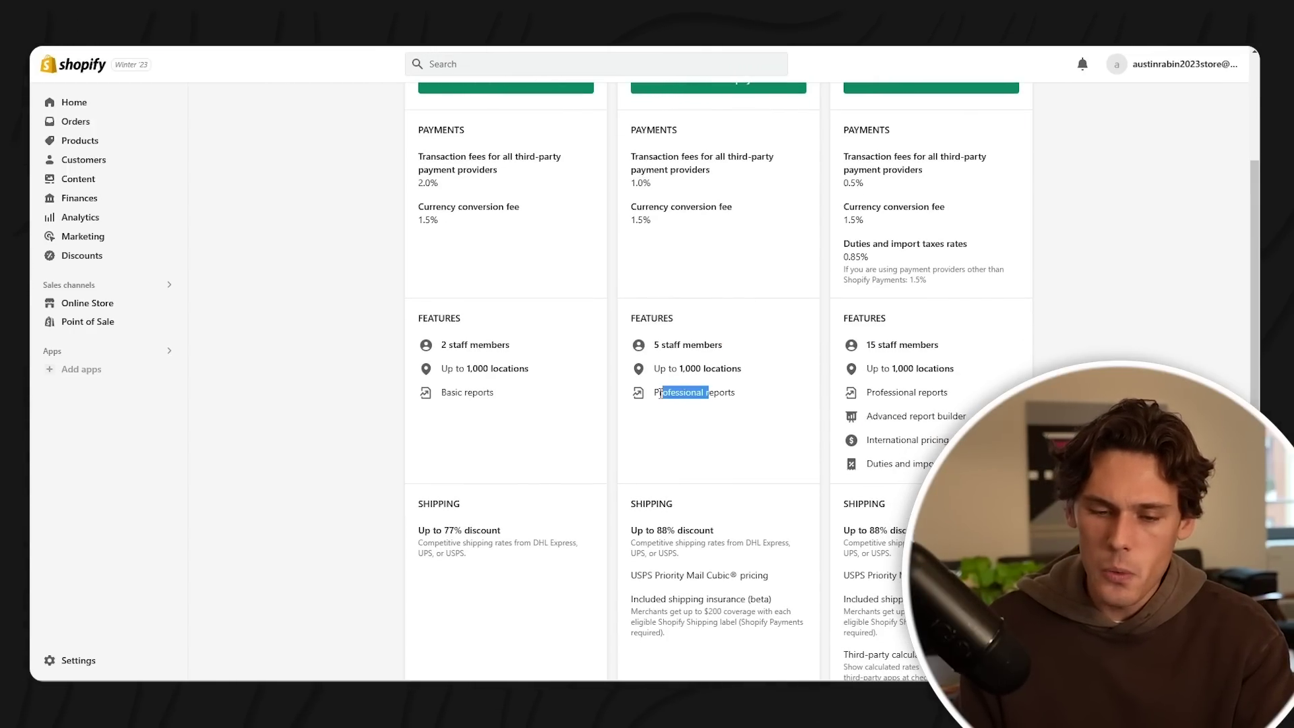
pyautogui.moveTo(660, 393); pyautogui.dragTo(654, 393)
pyautogui.scroll(6, 684, 384)
pyautogui.scroll(-7, 701, 351)
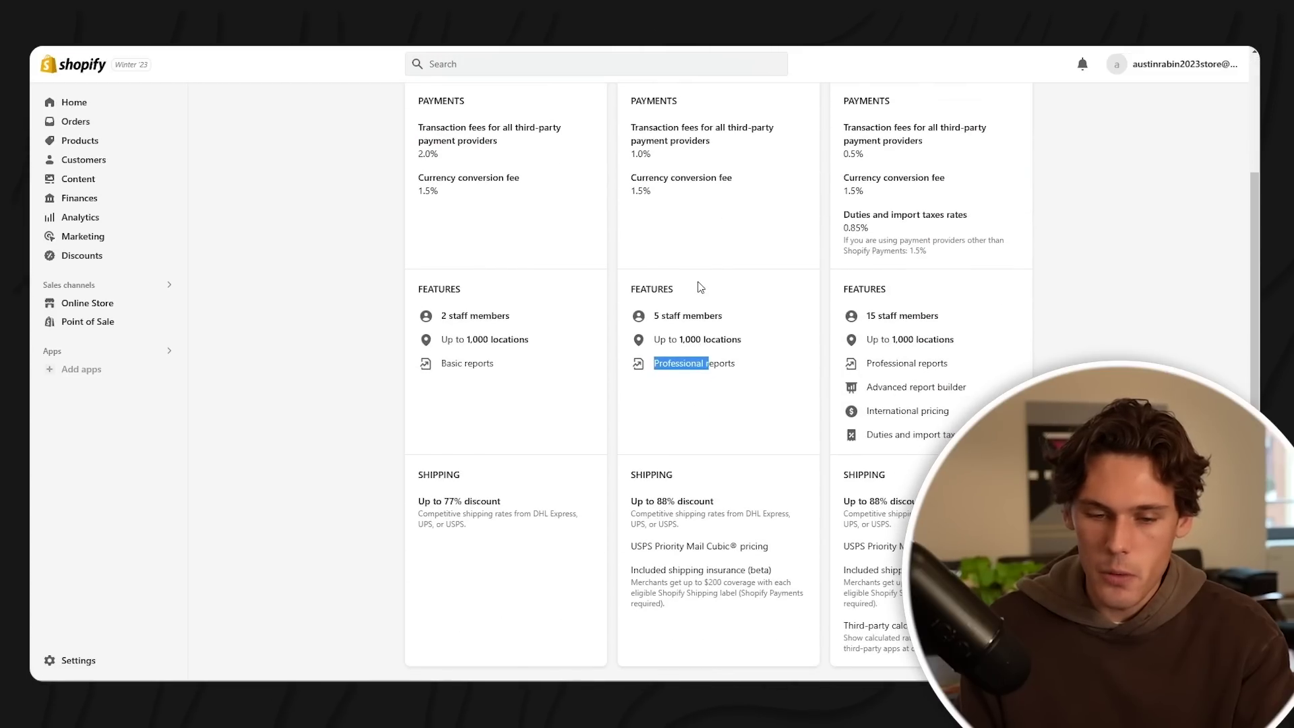
pyautogui.scroll(5, 701, 287)
pyautogui.scroll(-9, 714, 297)
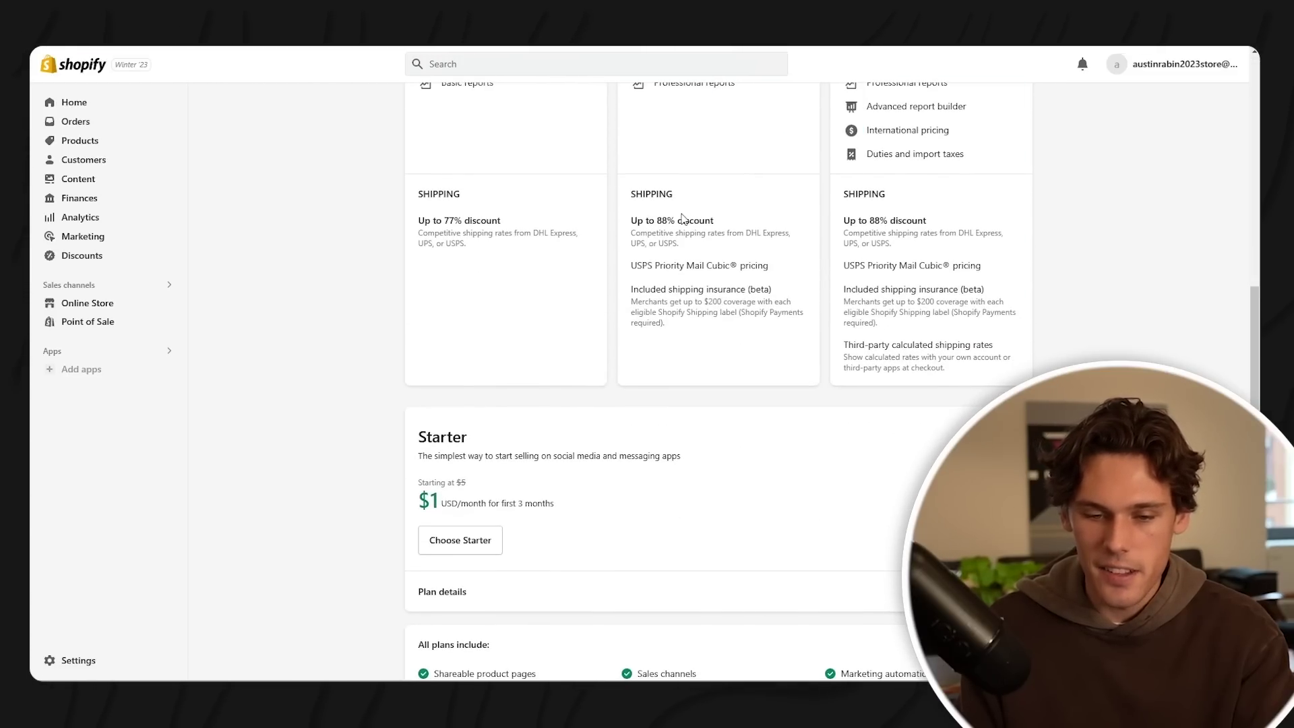
pyautogui.scroll(3, 682, 217)
pyautogui.click(739, 286)
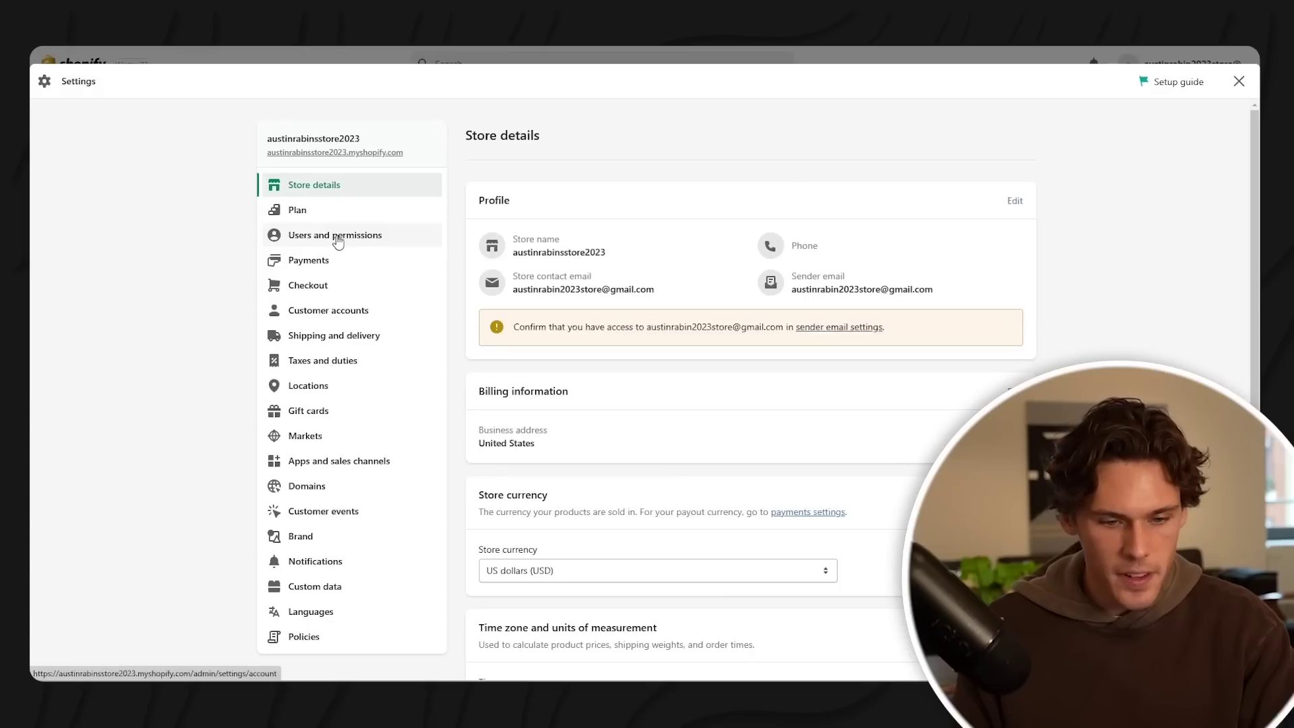
# - Review Users and permissions: Staff (0 of 2) and collaborator requests open to anyone
pyautogui.click(335, 237)
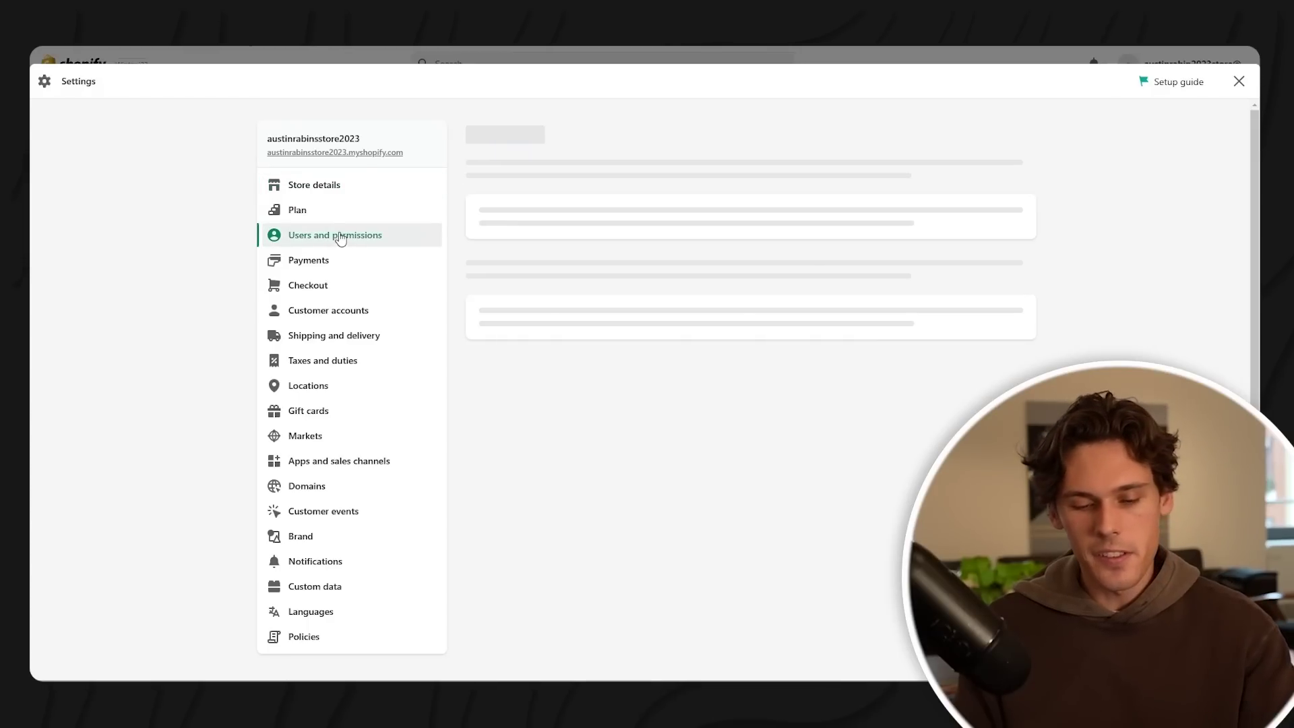
pyautogui.scroll(-1, 688, 259)
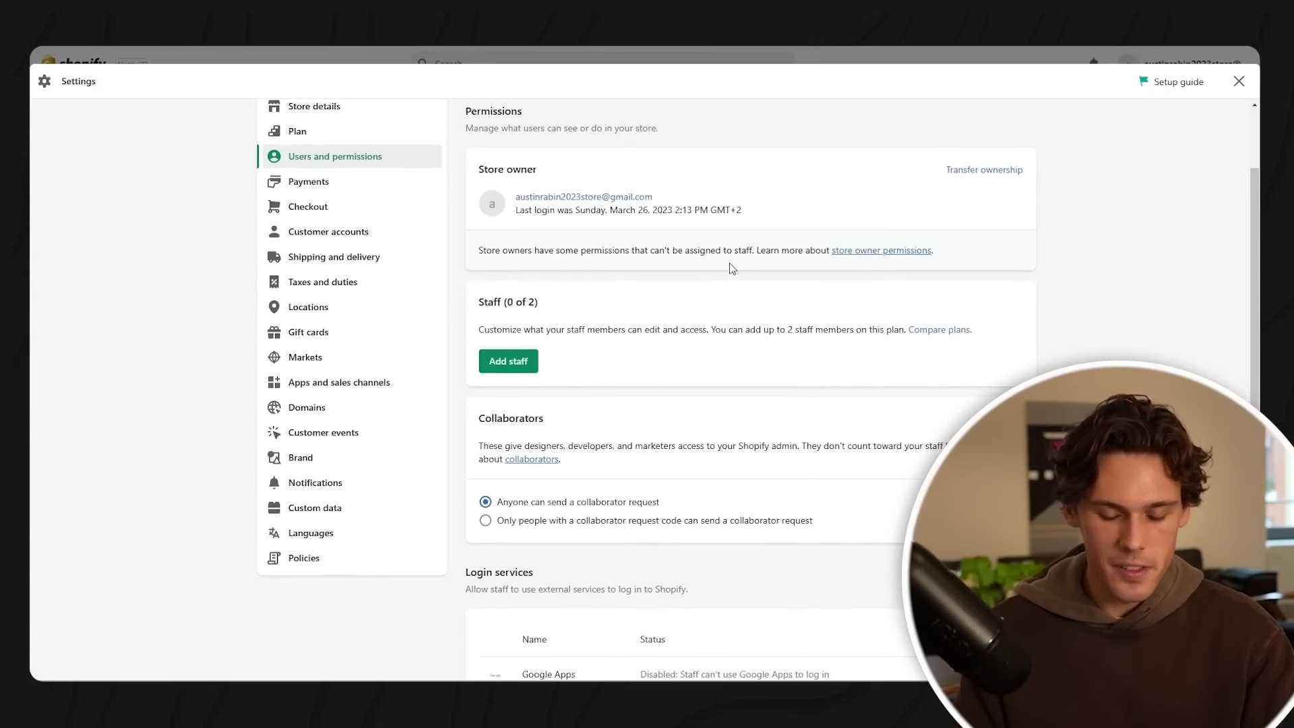
pyautogui.scroll(-1, 606, 411)
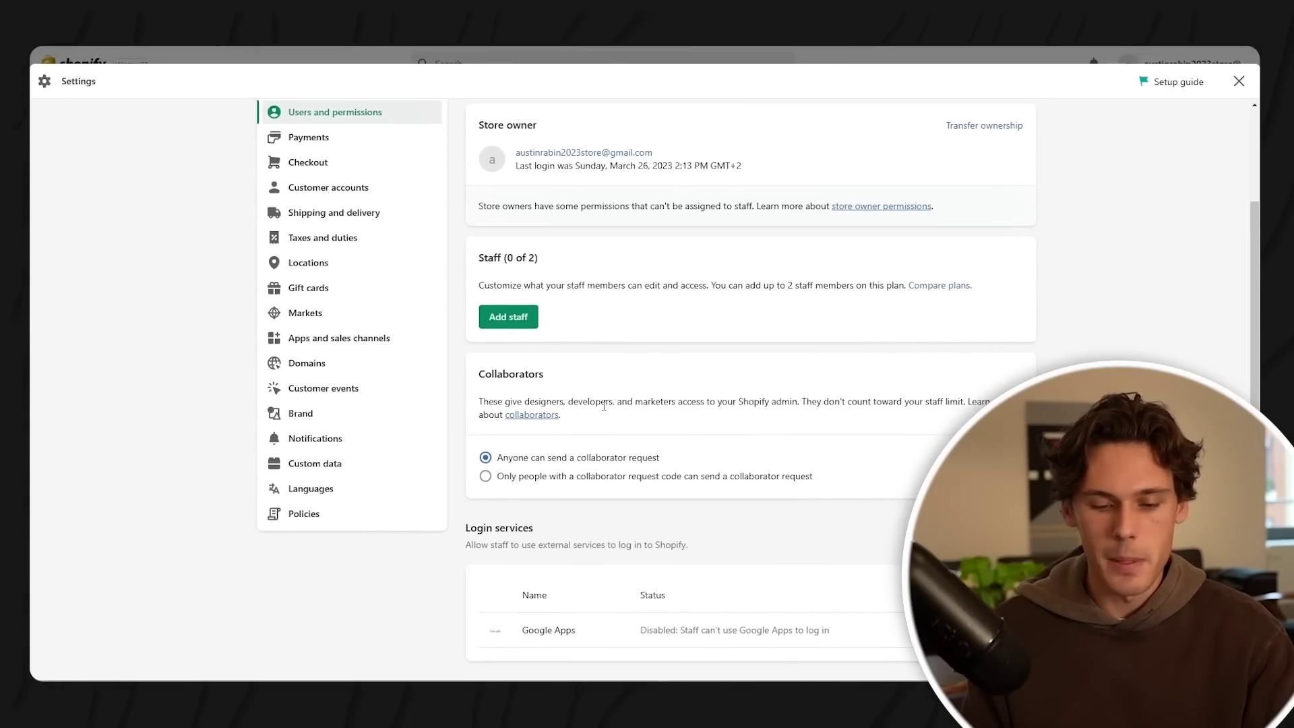
pyautogui.scroll(-1, 626, 479)
pyautogui.scroll(-1, 667, 459)
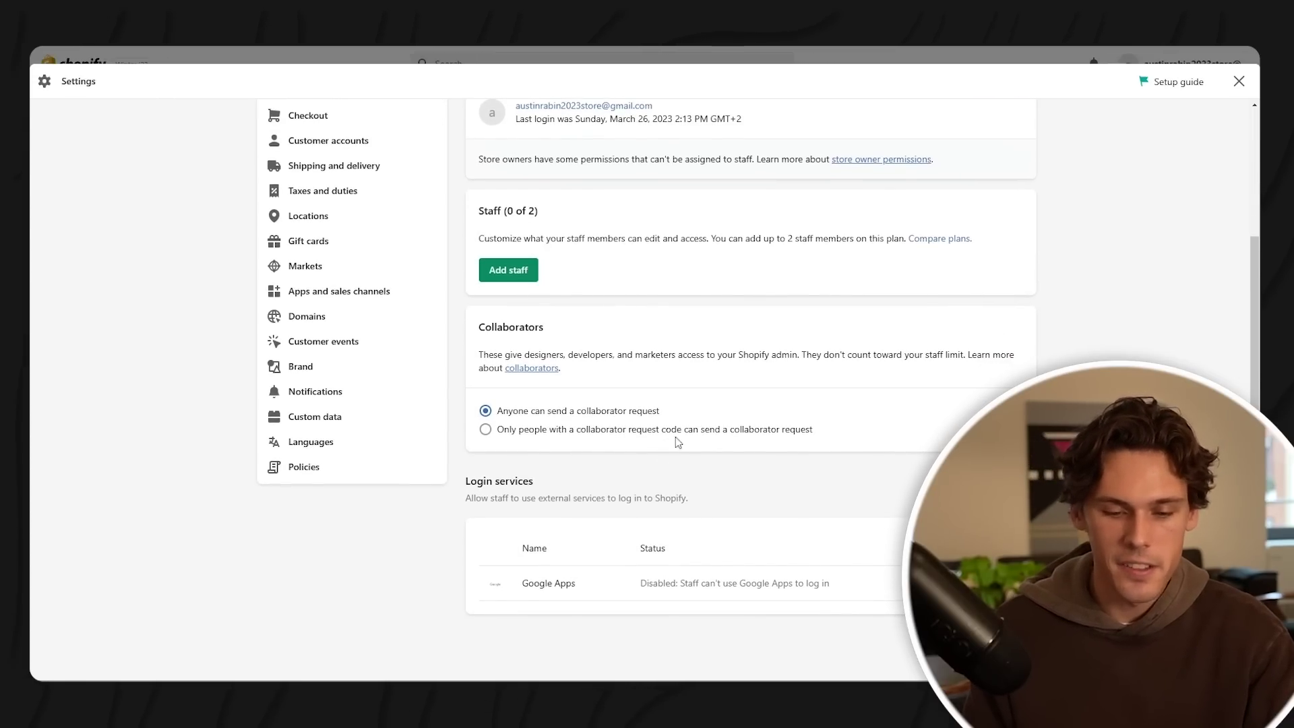
pyautogui.scroll(4, 667, 457)
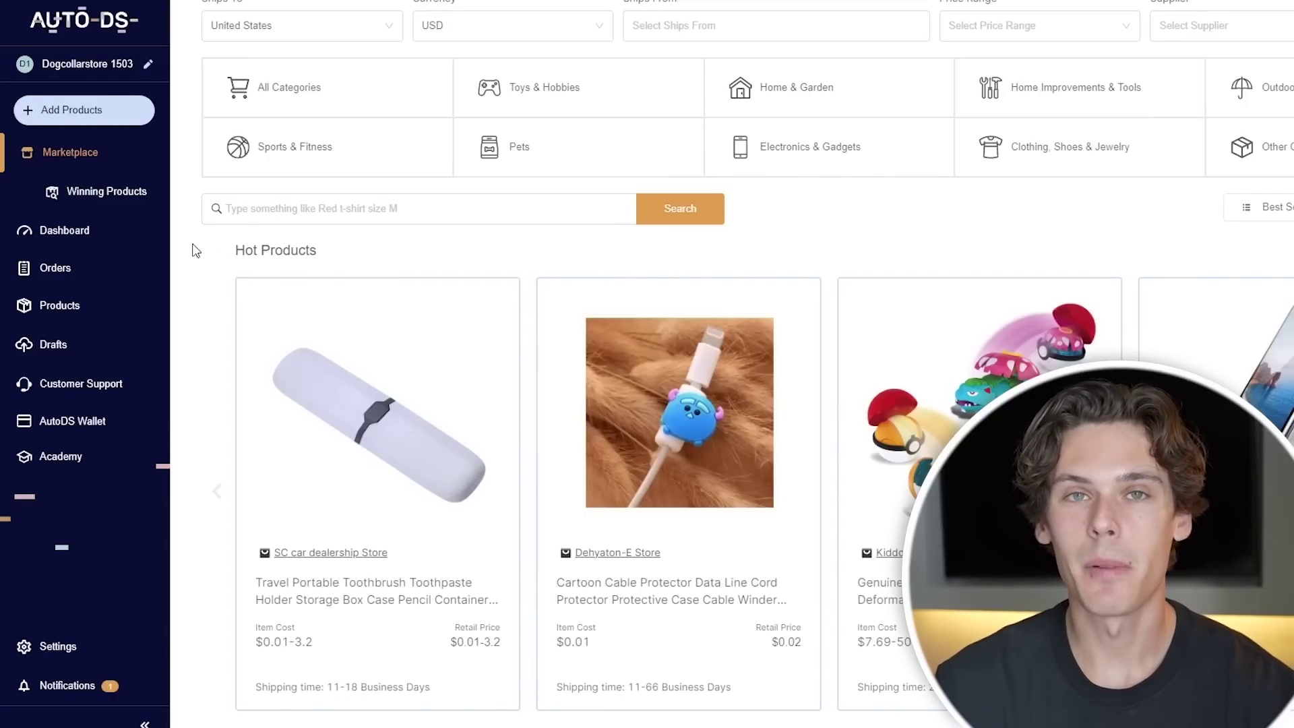
# - Go to buyer accounts settings, start adding an account, then begin a new pricing automation
pyautogui.scroll(-9, 609, 330)
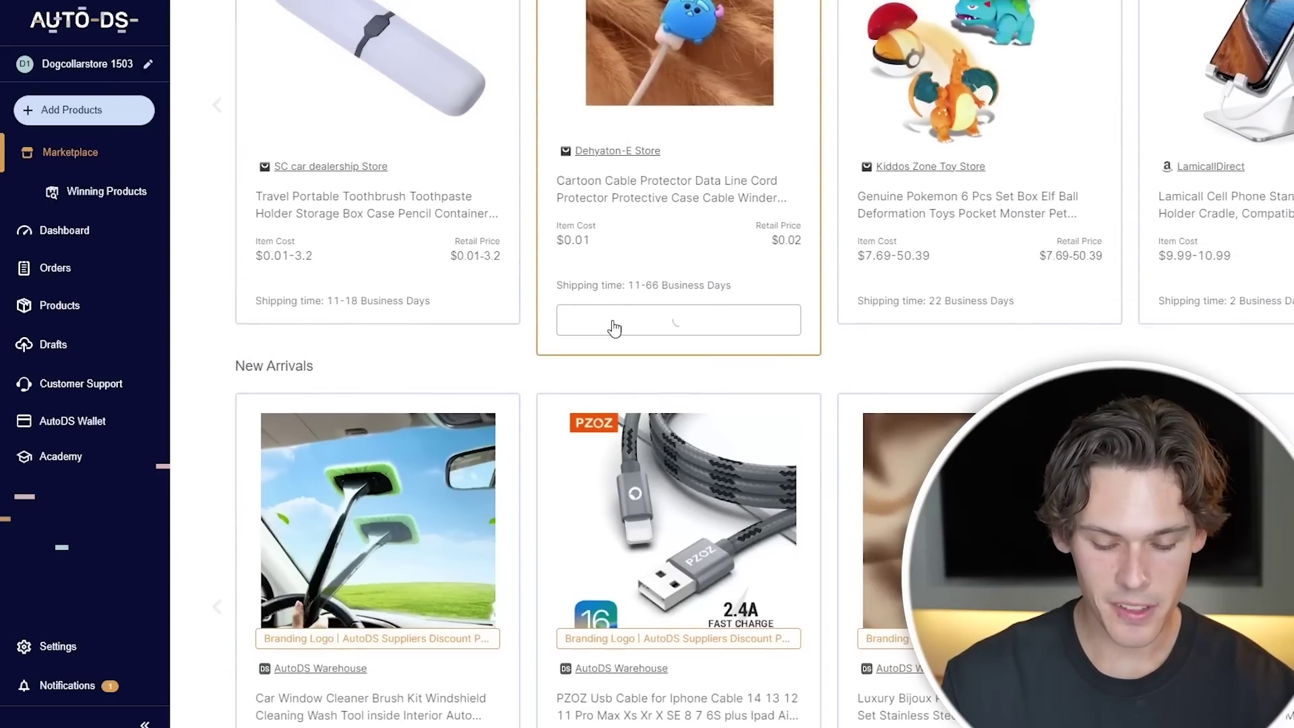
pyautogui.scroll(-2, 613, 328)
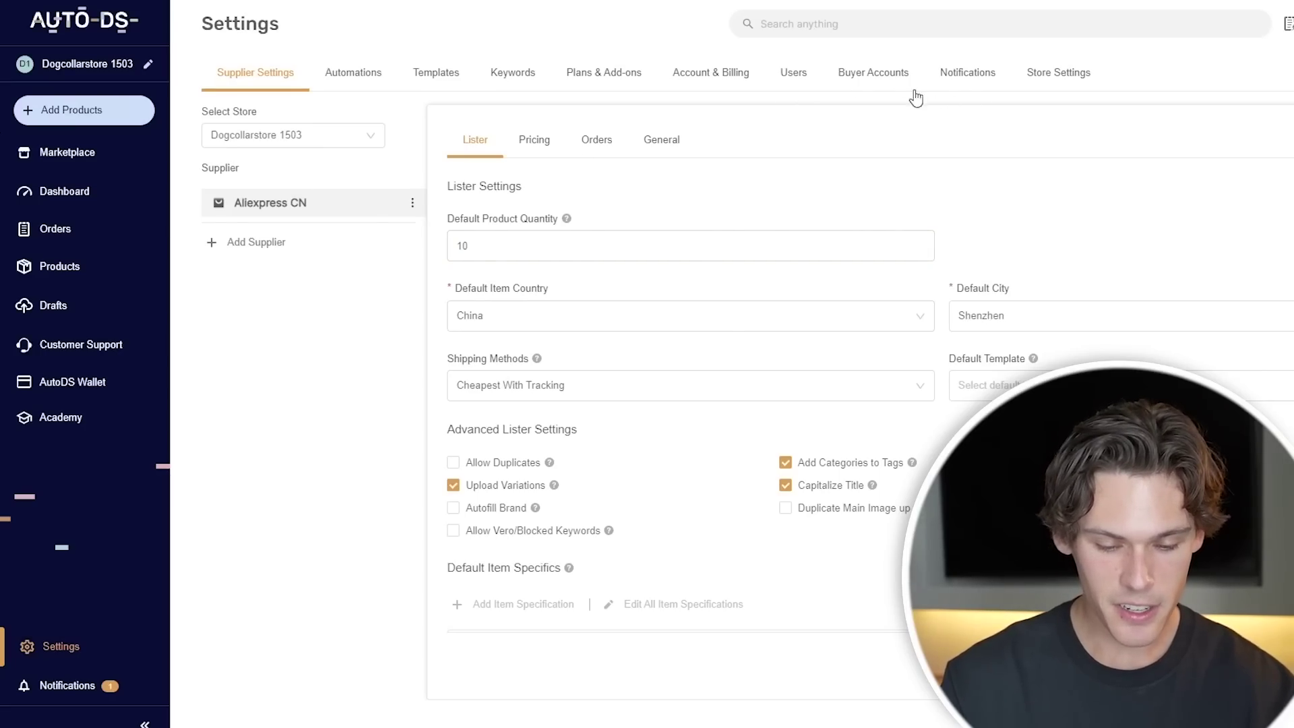
pyautogui.click(854, 88)
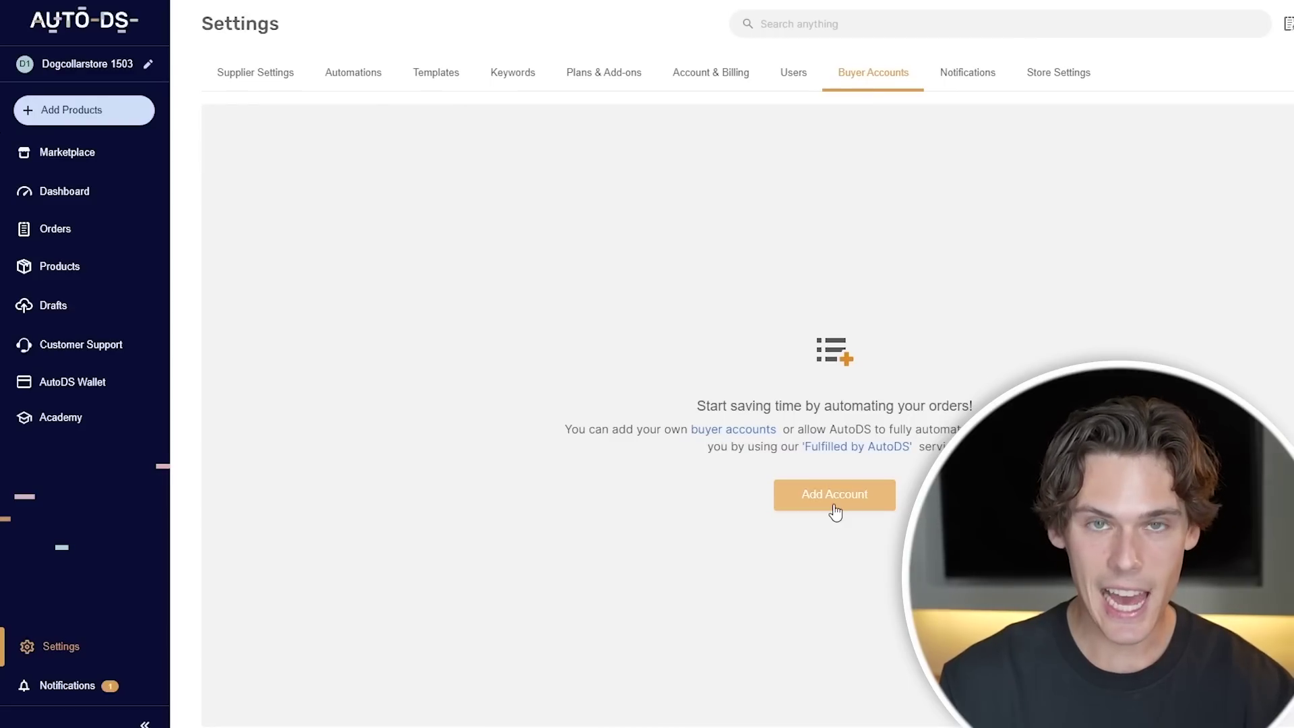
pyautogui.click(834, 504)
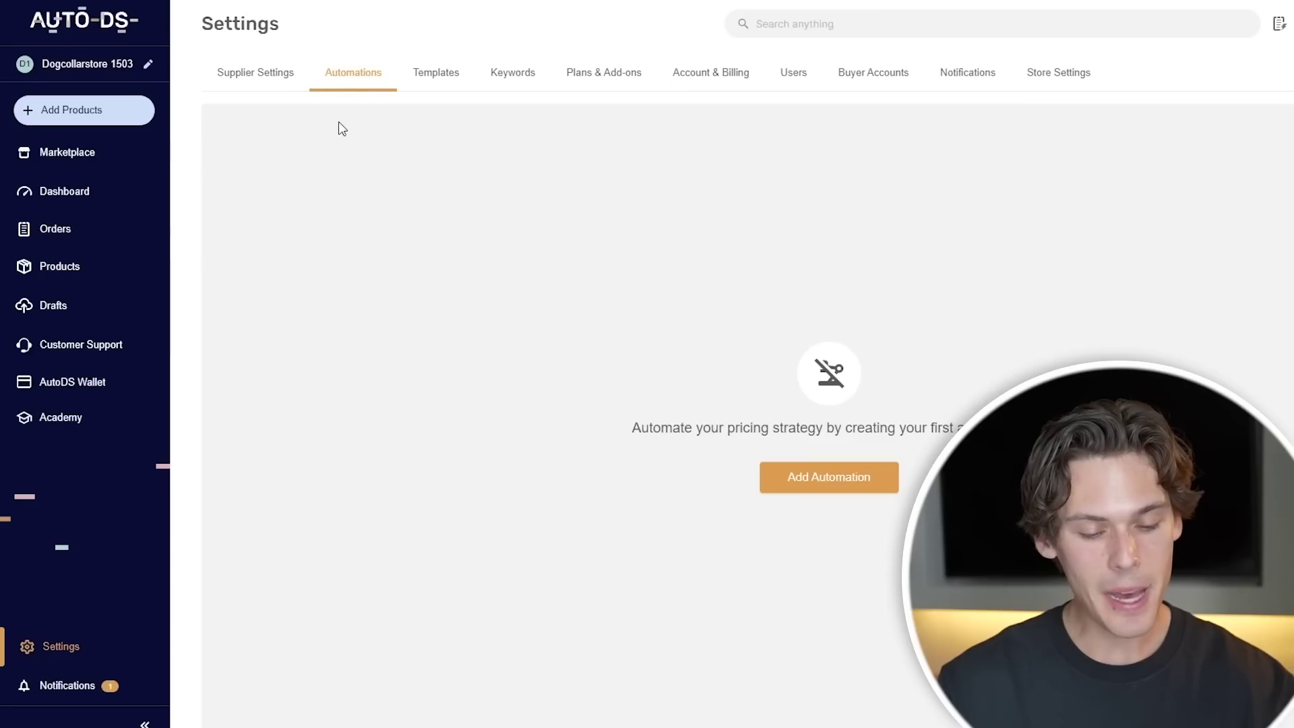
pyautogui.click(811, 475)
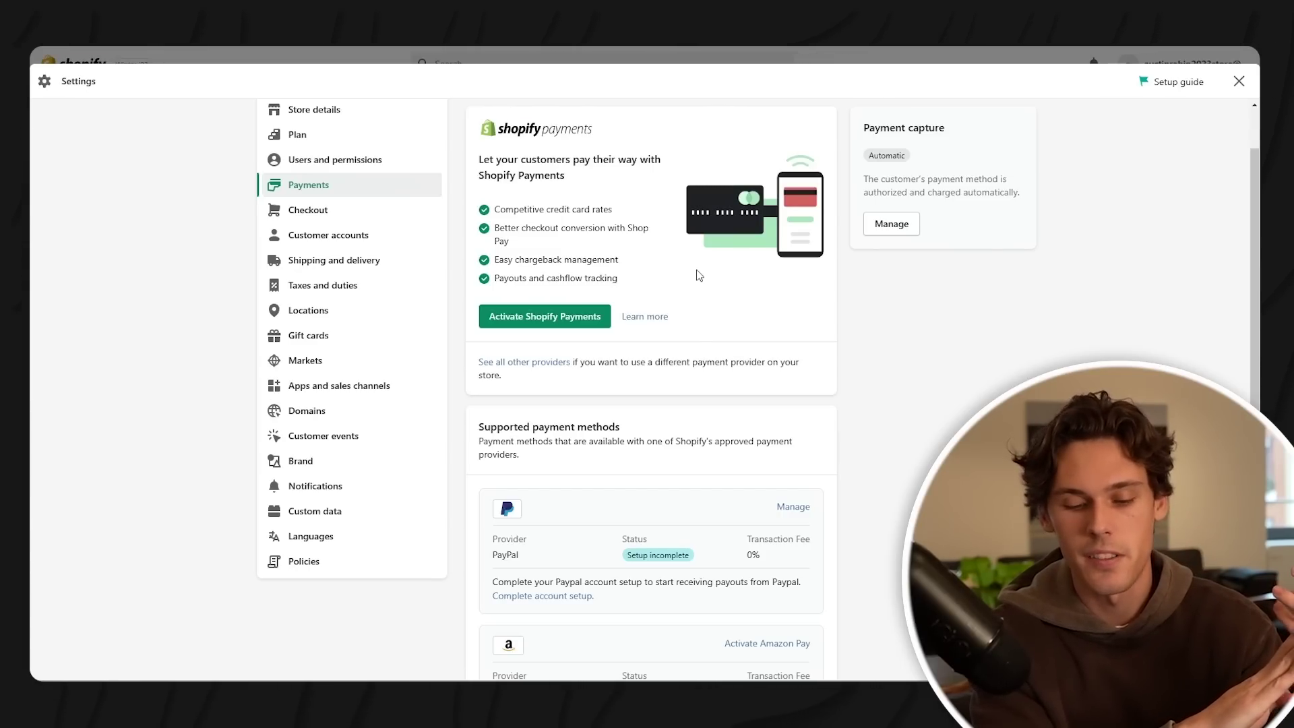
pyautogui.scroll(-4, 699, 275)
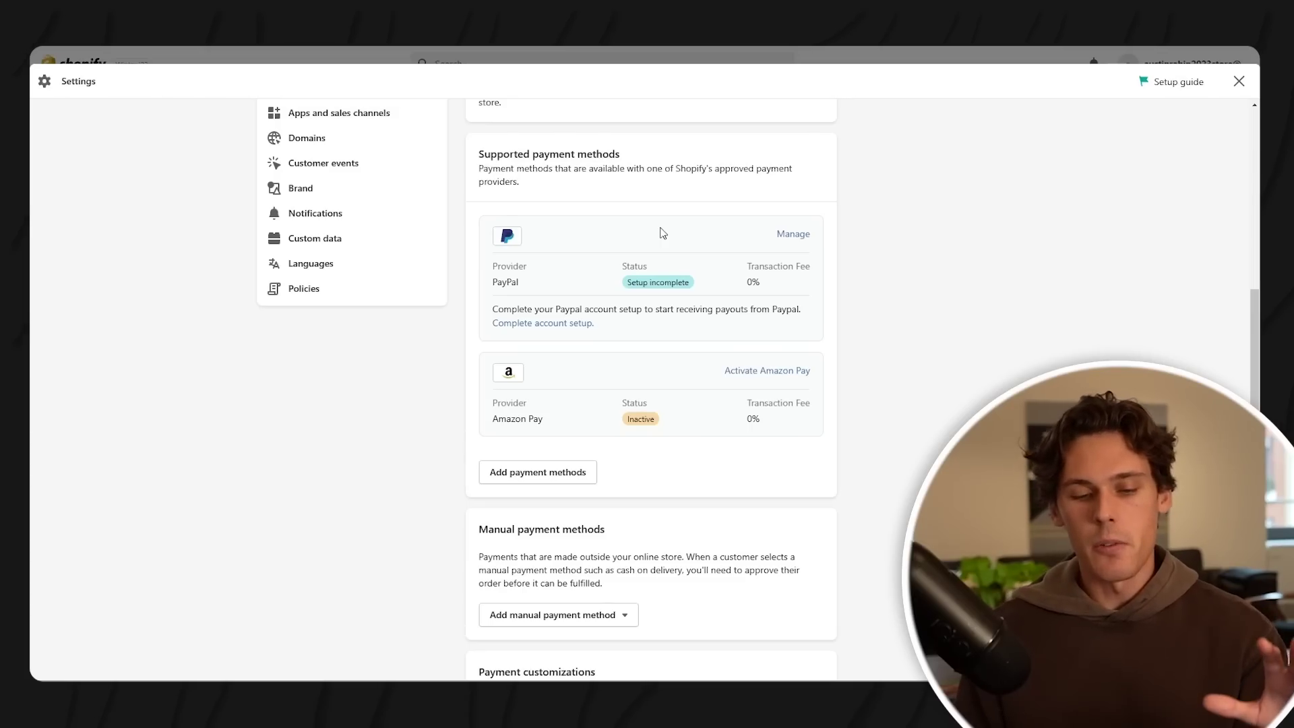
pyautogui.scroll(-2, 660, 232)
pyautogui.scroll(2, 698, 298)
pyautogui.scroll(1, 701, 299)
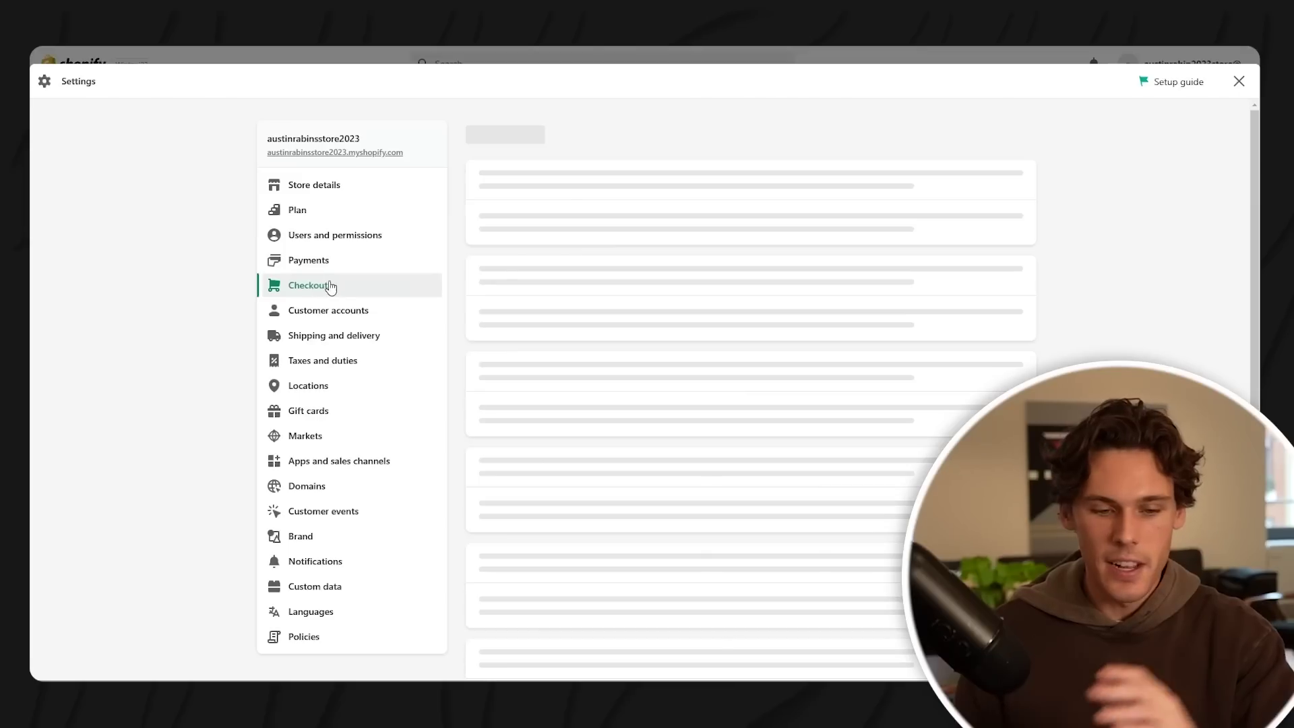
# - Make email the customer contact method at checkout
pyautogui.scroll(-3, 621, 256)
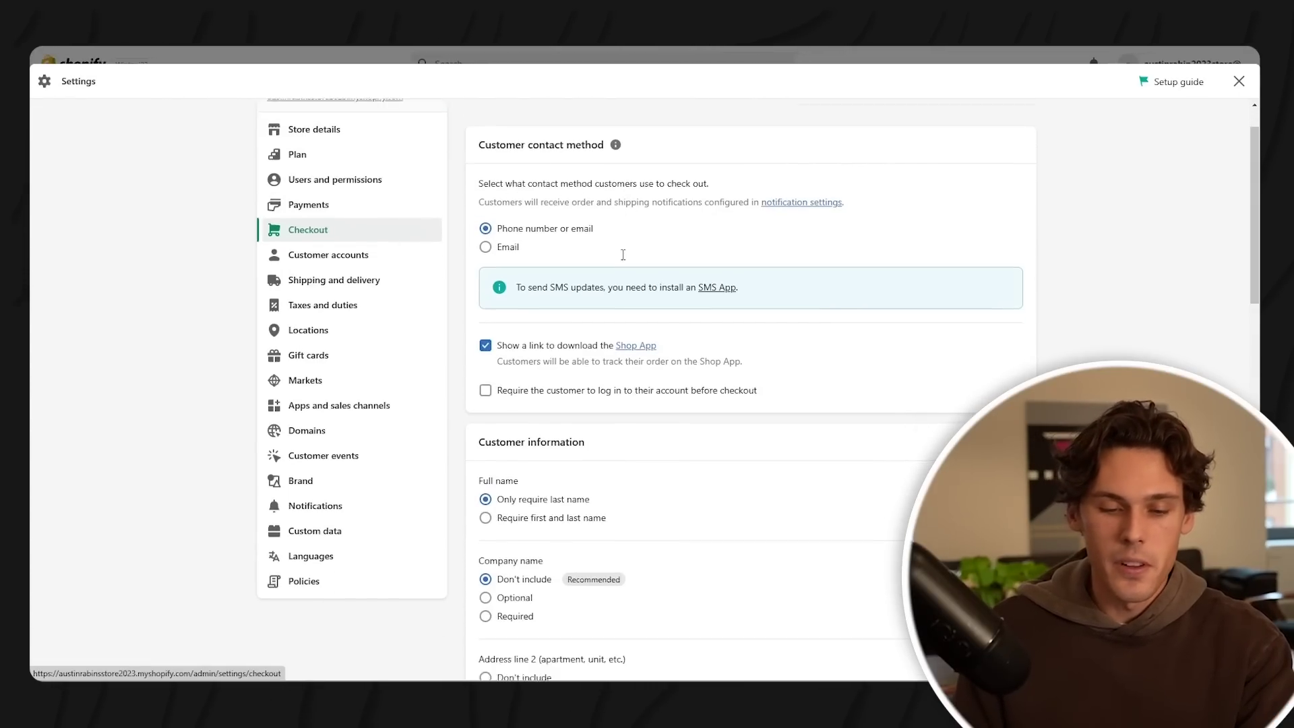
pyautogui.scroll(3, 622, 260)
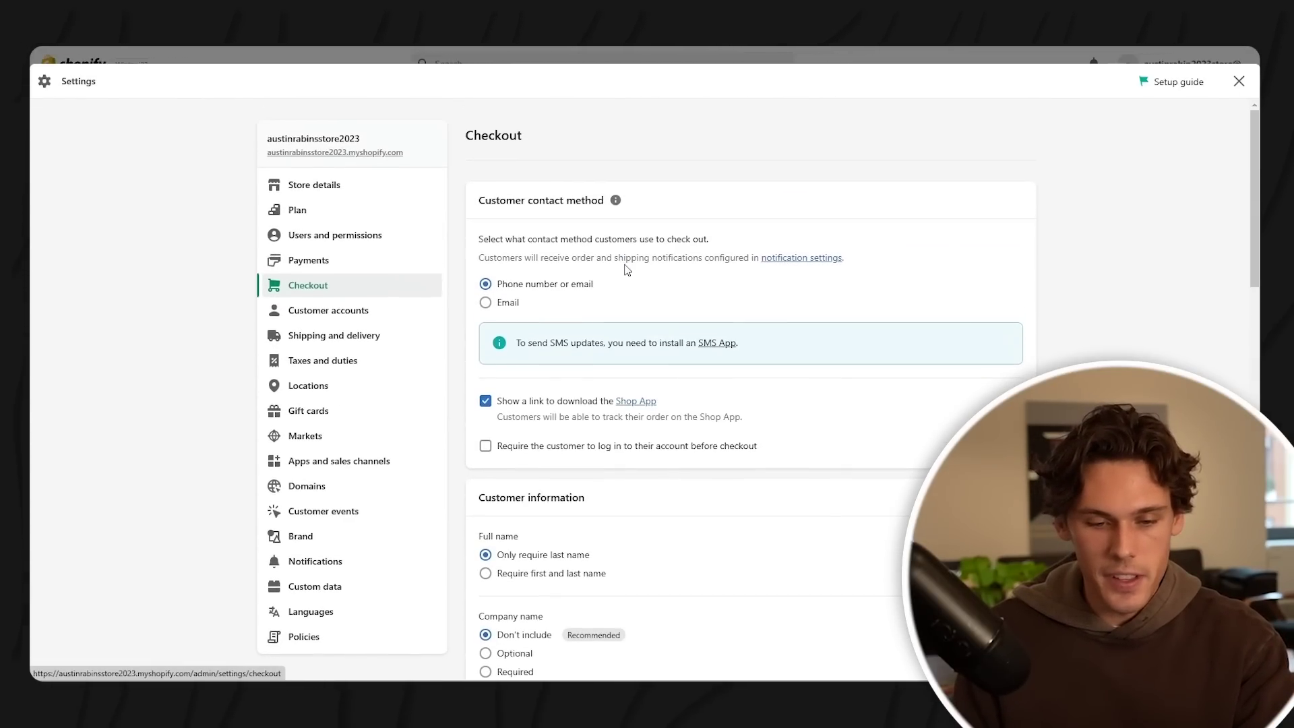
pyautogui.scroll(-1, 646, 282)
pyautogui.click(567, 259)
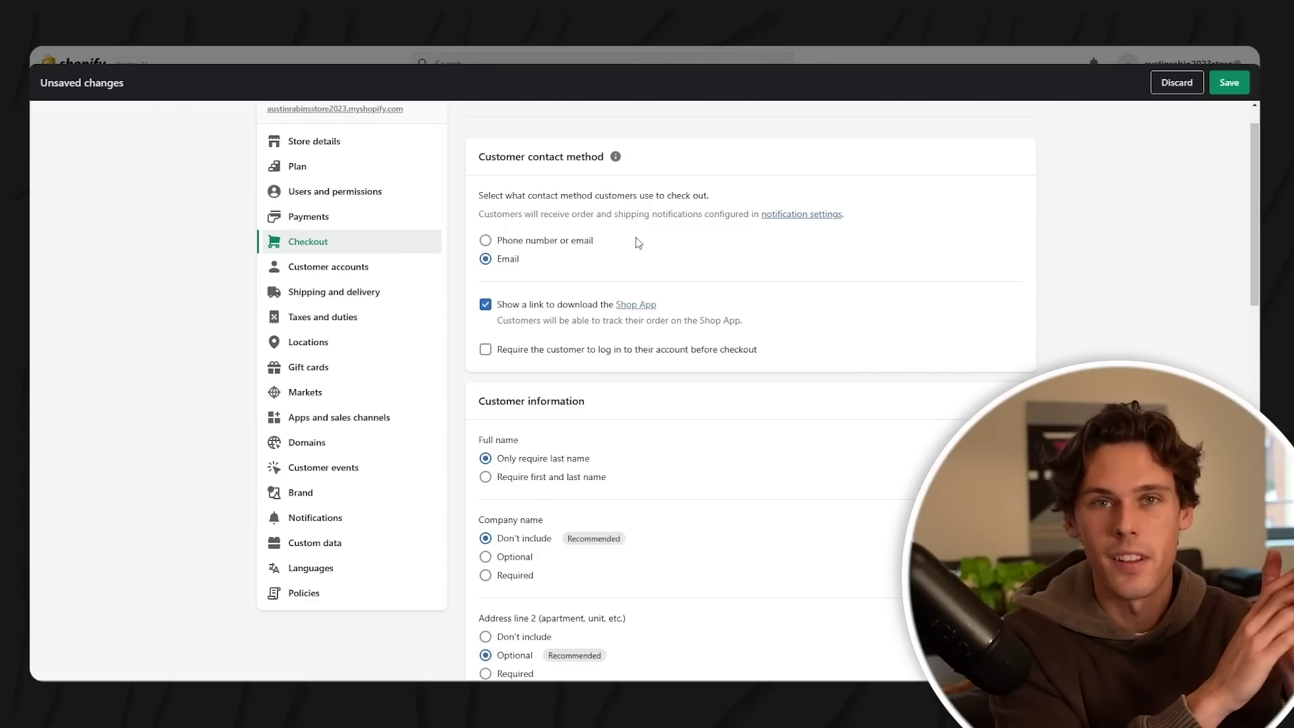
# - Require customers' first and last name at checkout
pyautogui.scroll(-1, 553, 321)
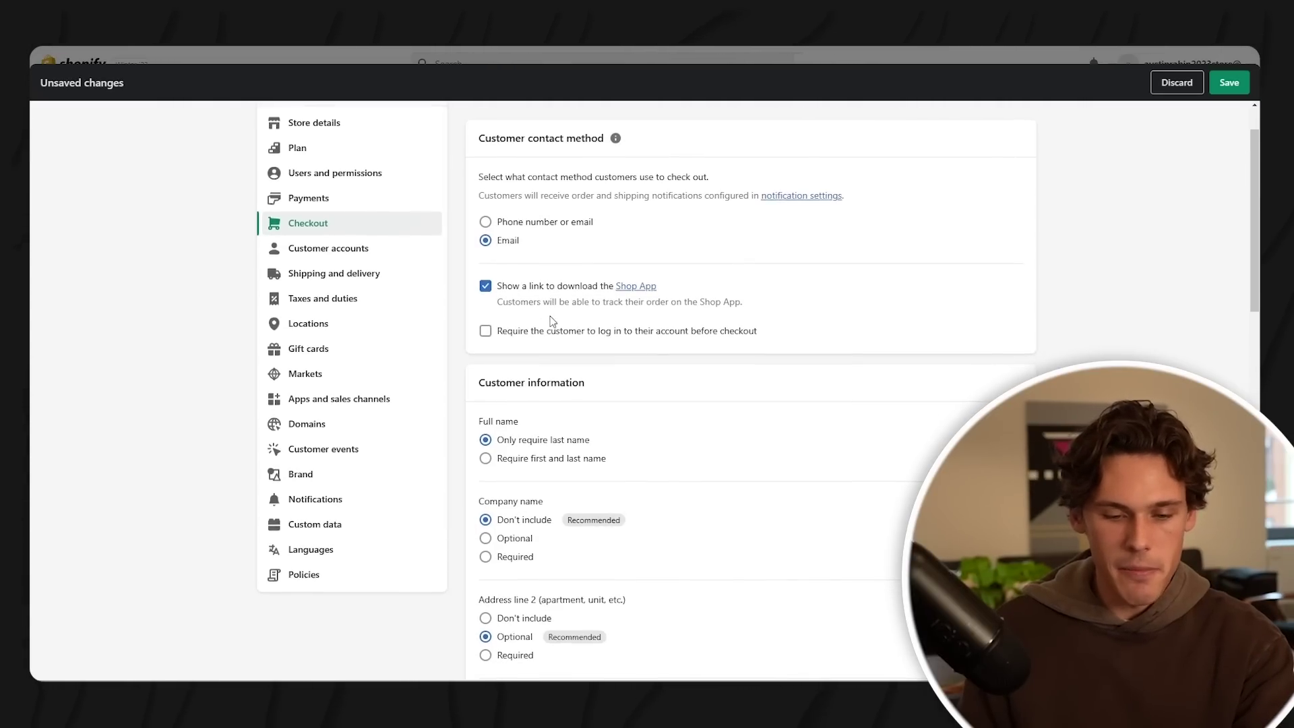
pyautogui.scroll(-2, 551, 323)
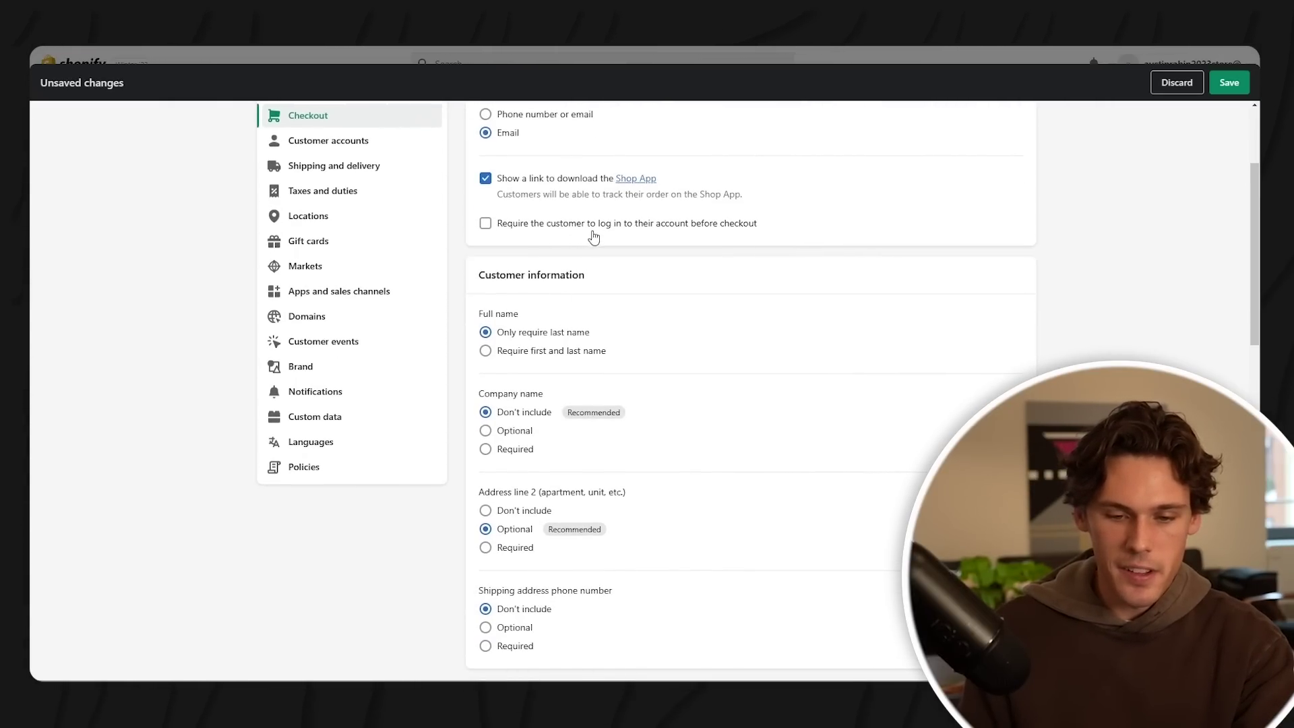
pyautogui.scroll(-3, 695, 240)
pyautogui.scroll(3, 674, 283)
pyautogui.click(559, 331)
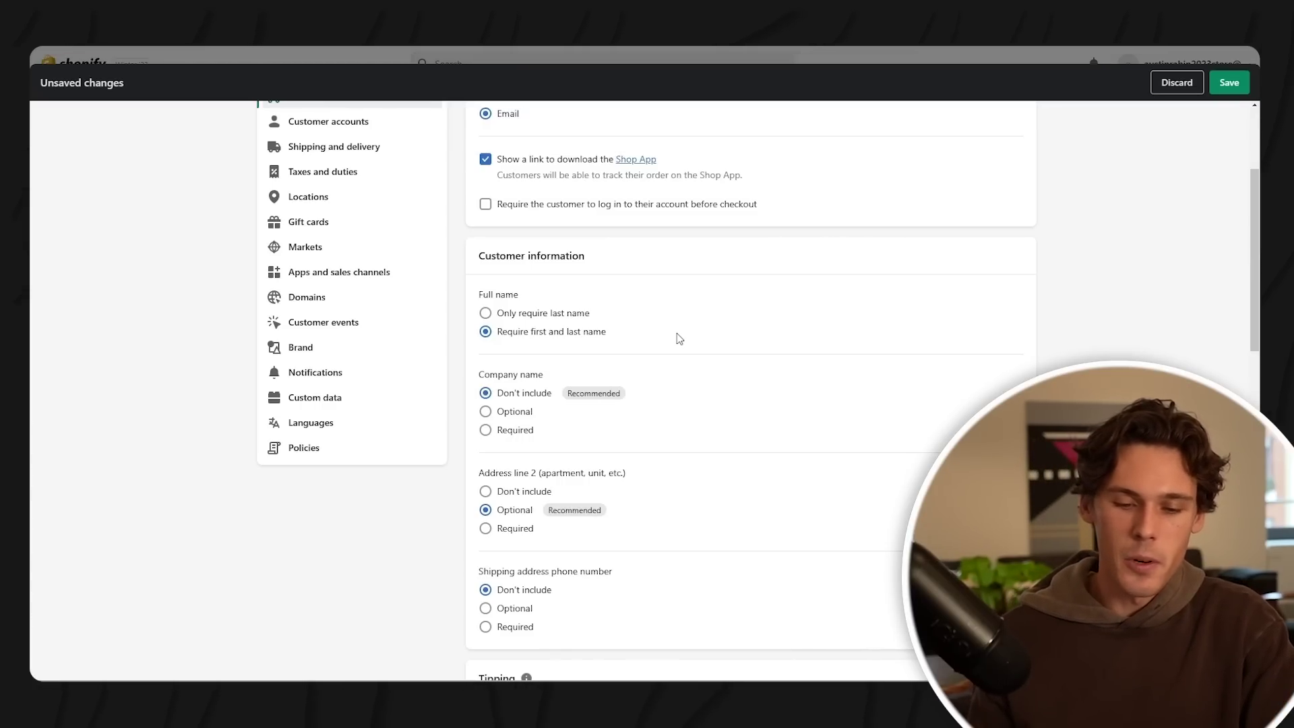
# - Review the remaining checkout options, leaving paid orders not auto-fulfilling line items
pyautogui.scroll(-1, 607, 357)
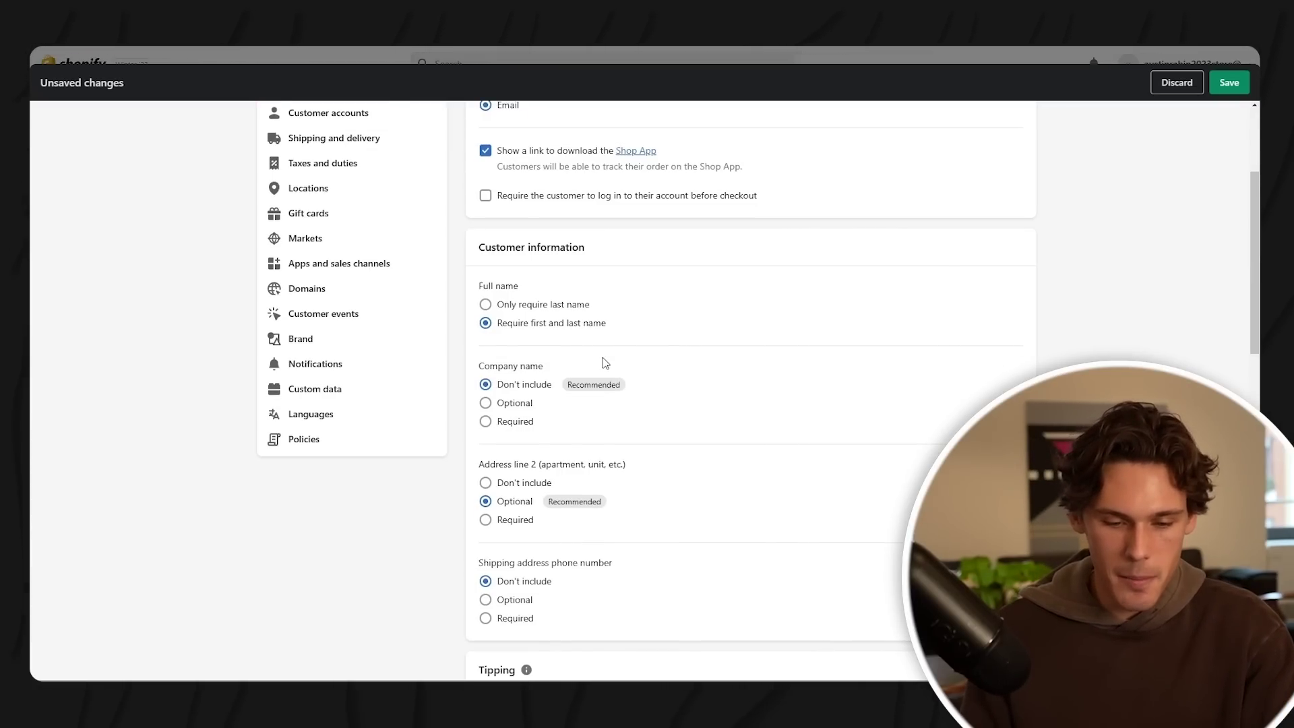
pyautogui.scroll(-2, 685, 379)
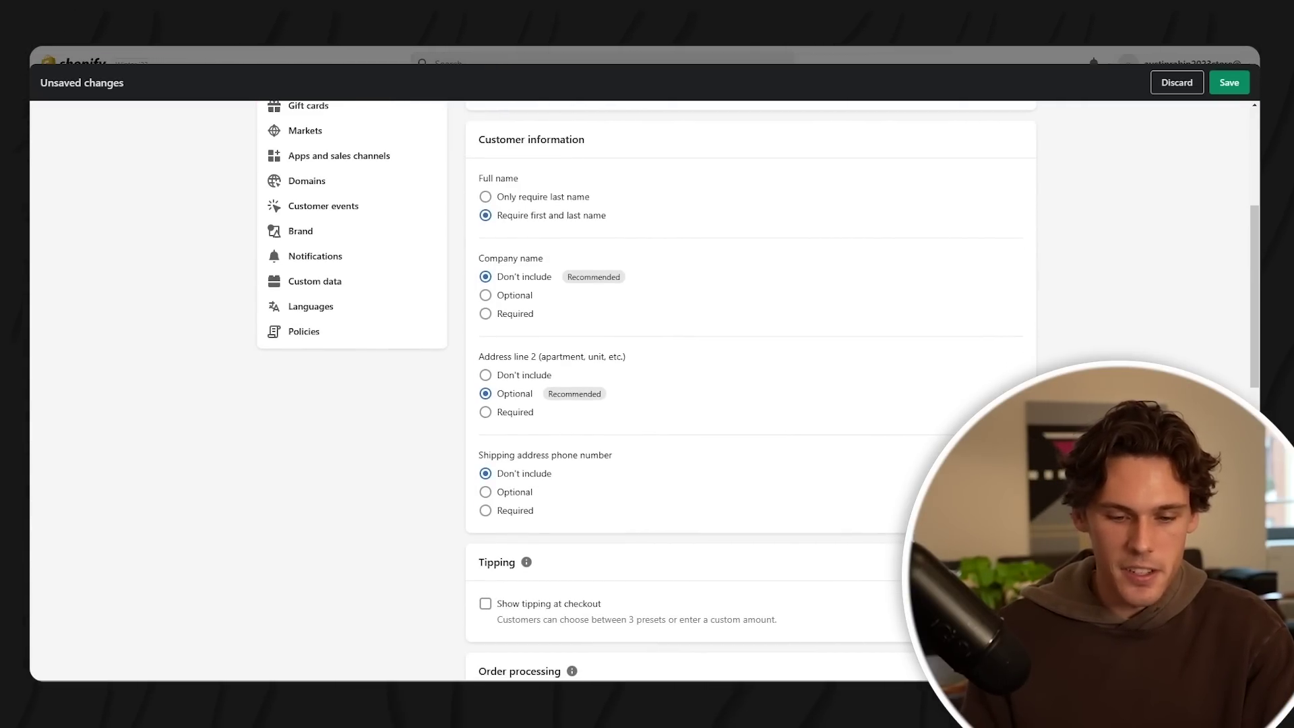
pyautogui.scroll(-2, 942, 335)
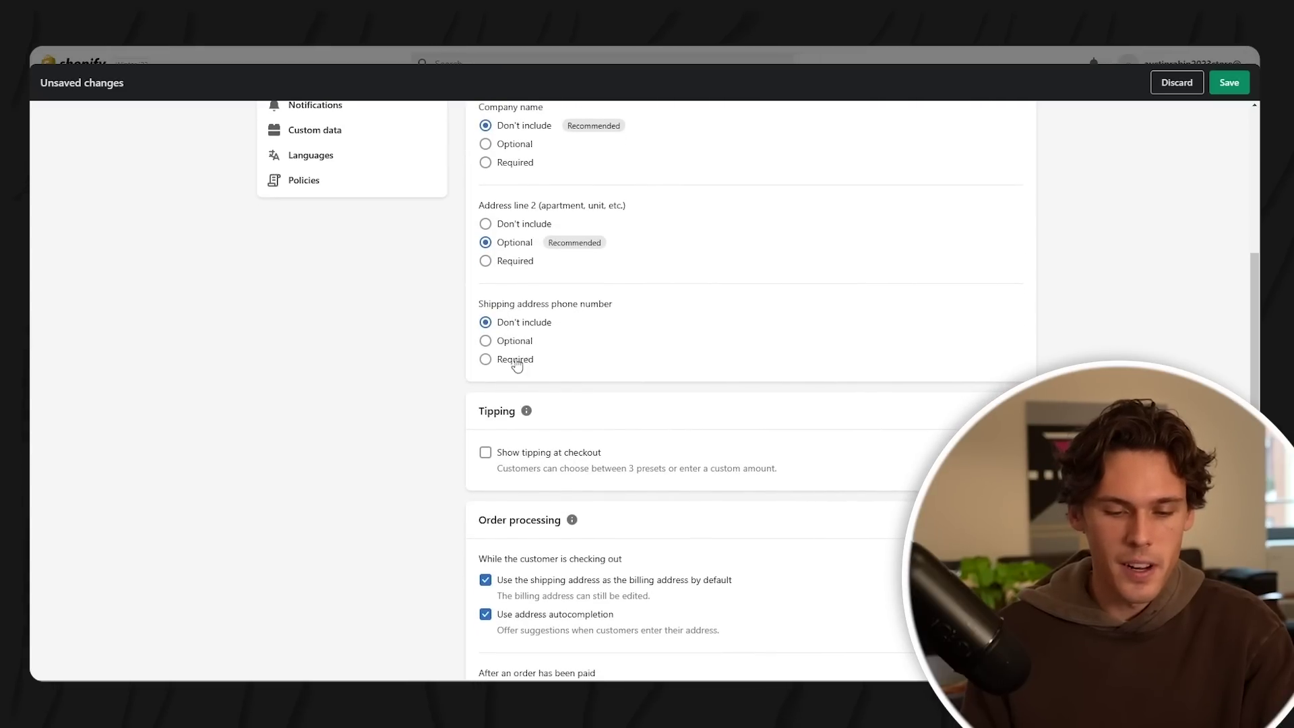
pyautogui.scroll(-4, 658, 259)
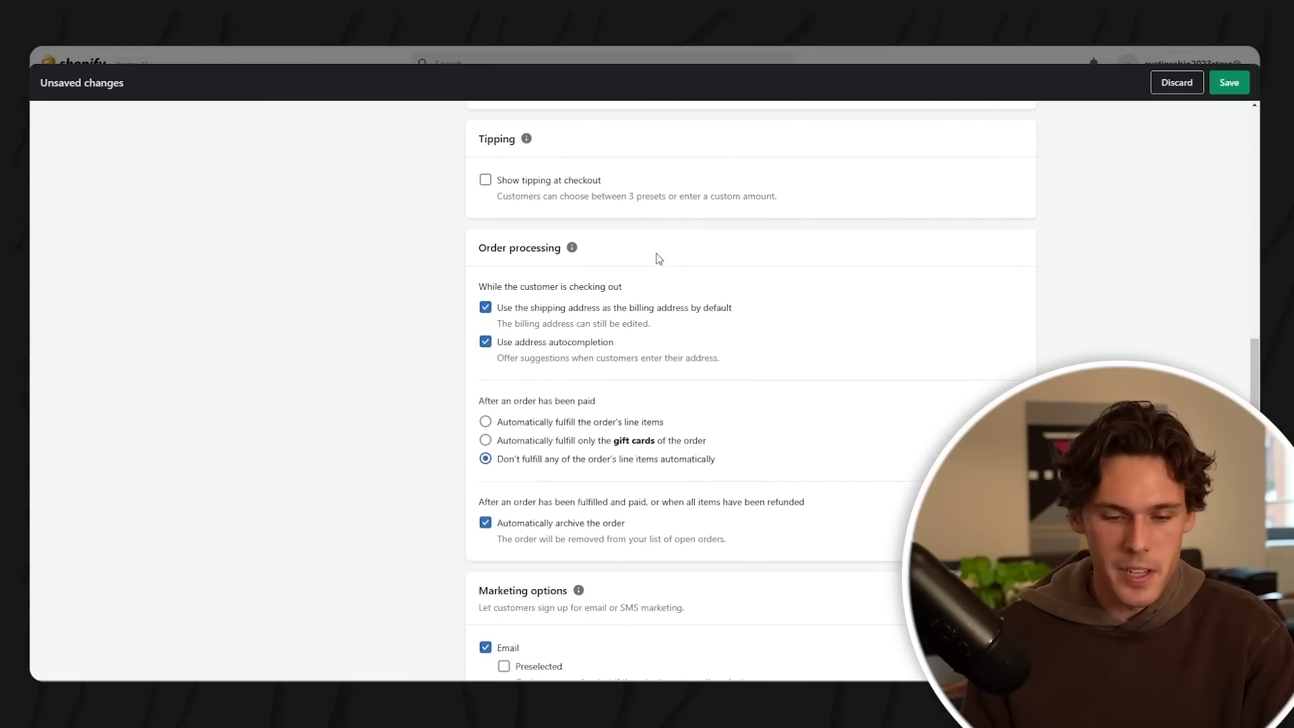
pyautogui.scroll(-1, 581, 308)
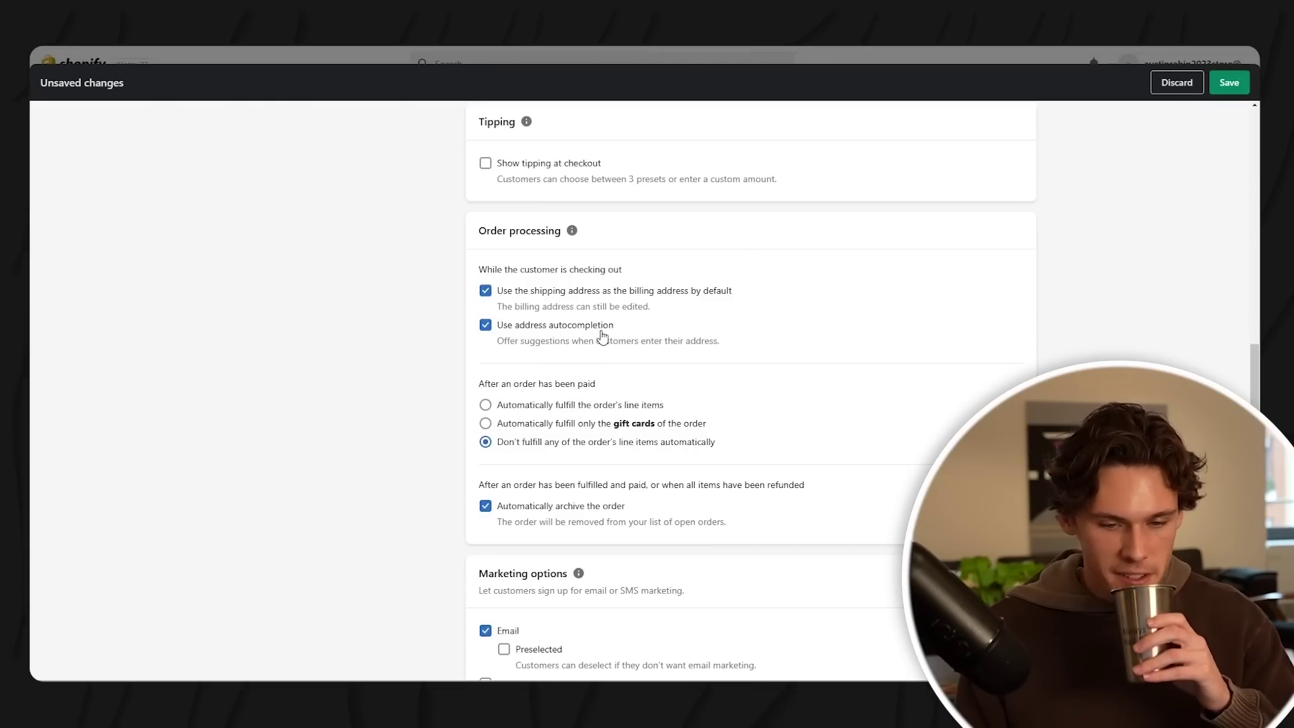
pyautogui.scroll(-1, 603, 337)
pyautogui.scroll(-1, 607, 333)
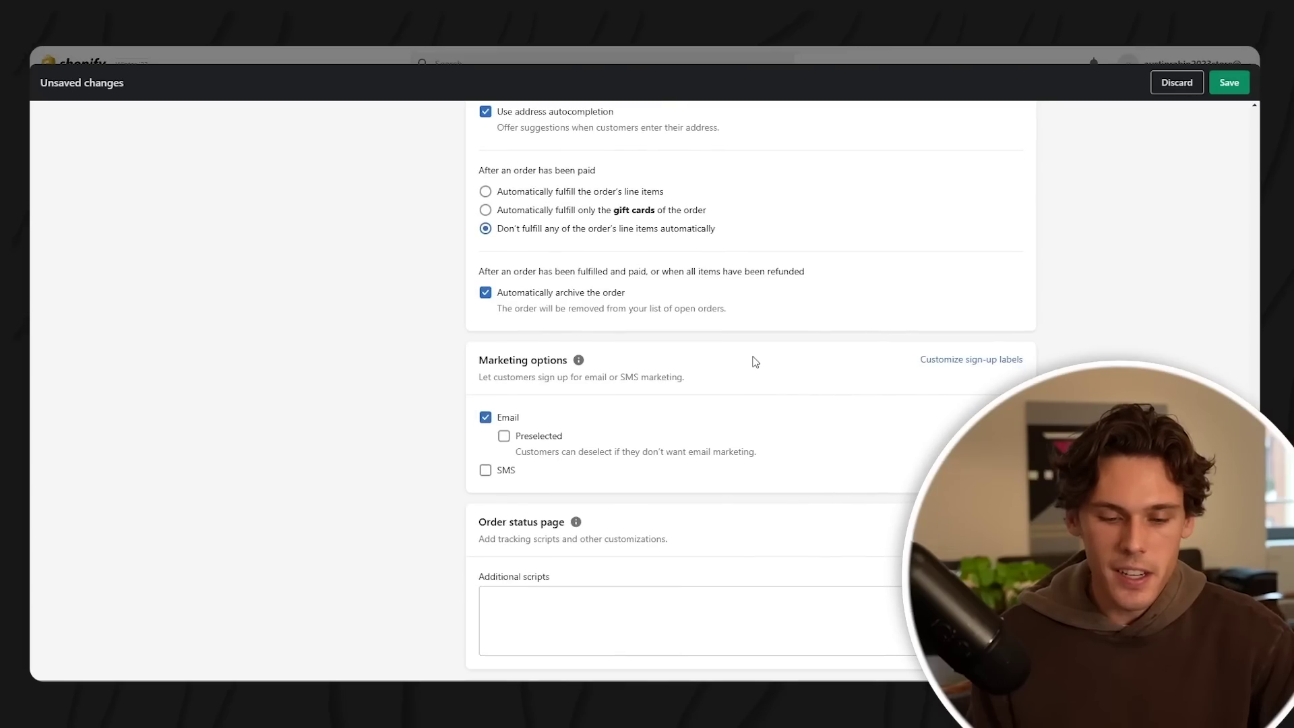
# - Preselect the email marketing sign-up option at checkout
pyautogui.scroll(-1, 751, 358)
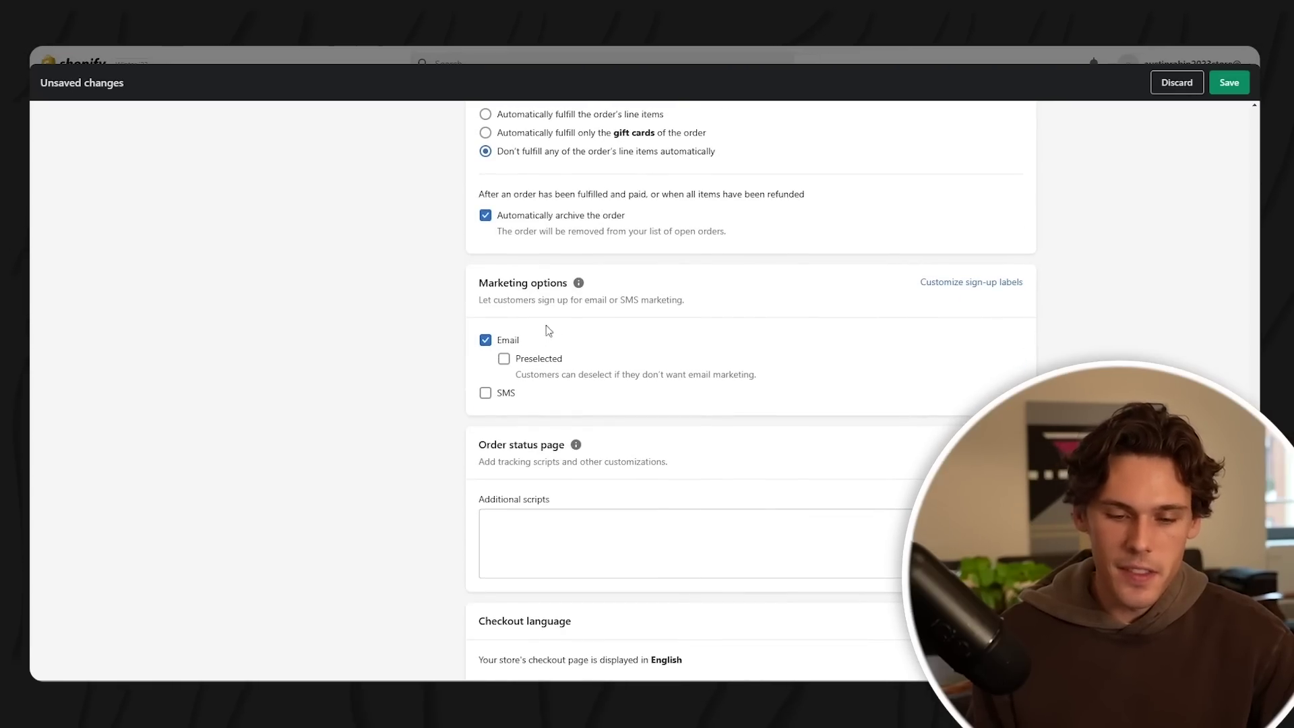
pyautogui.moveTo(584, 288)
pyautogui.scroll(-1, 741, 361)
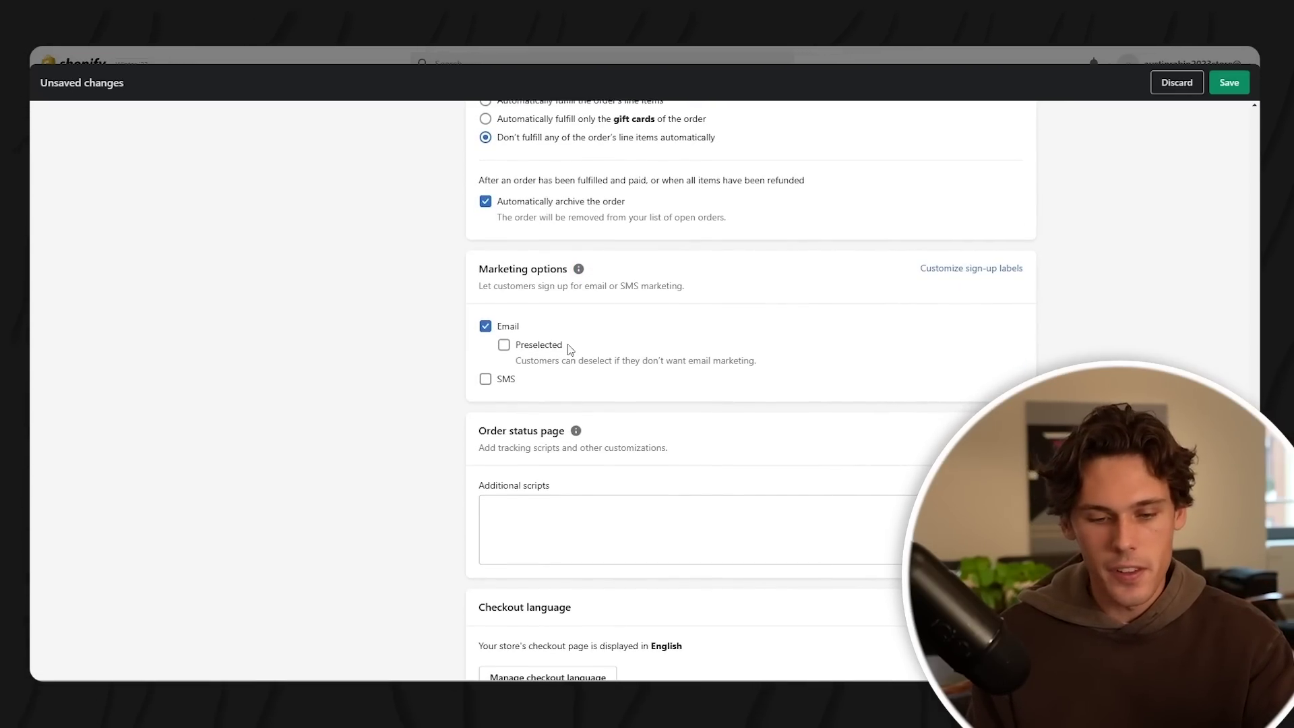
pyautogui.click(504, 345)
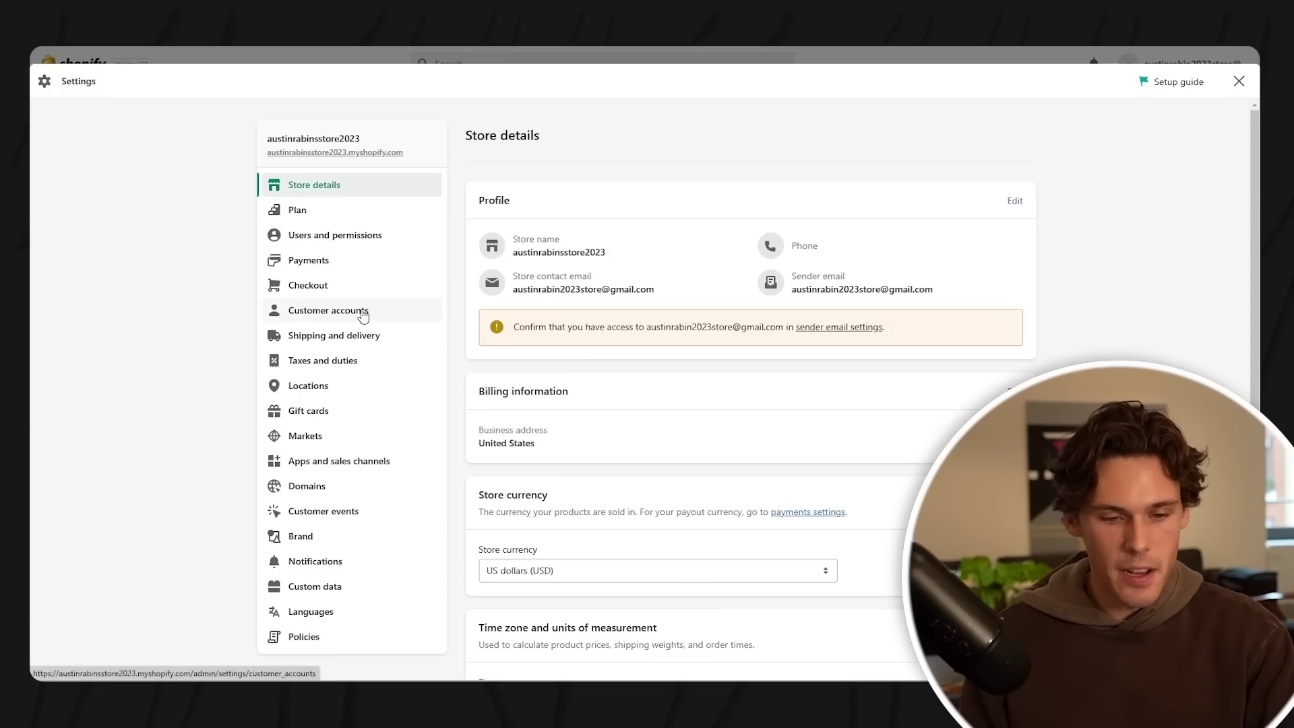
pyautogui.scroll(-3, 361, 312)
# - Pass through Customer accounts settings to the Shipping and delivery settings
pyautogui.click(358, 157)
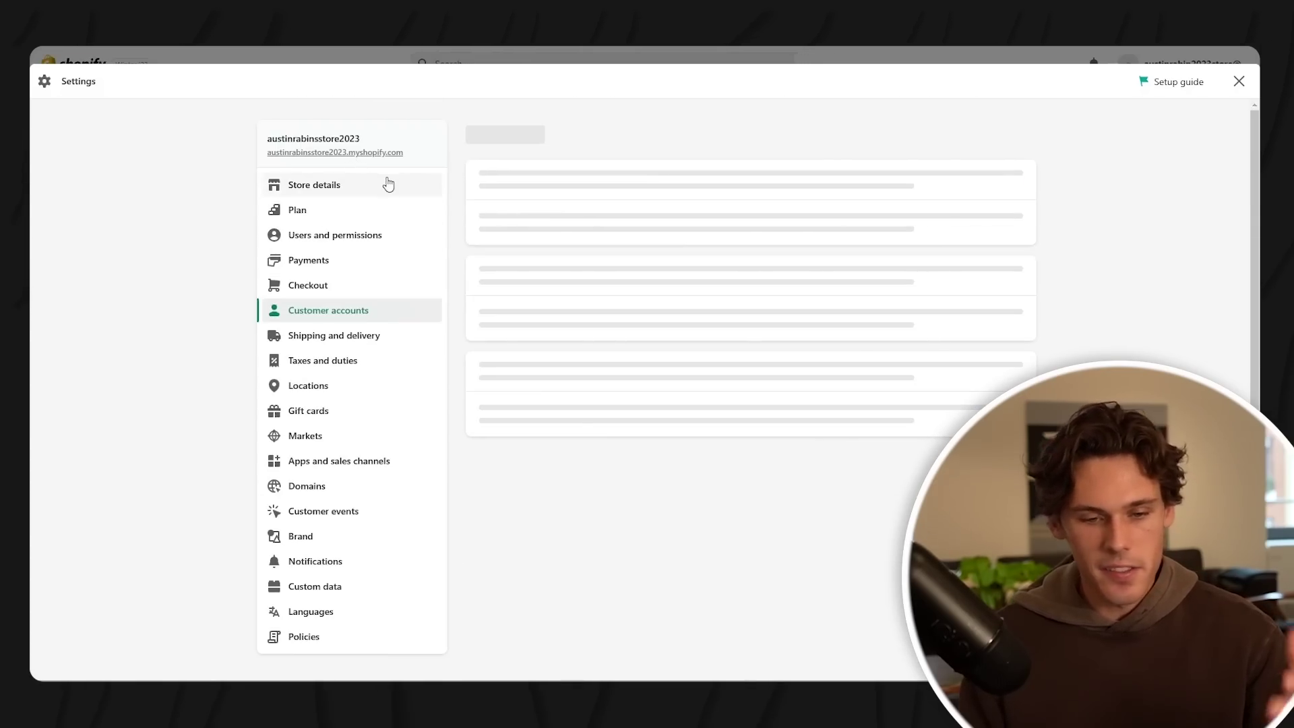
pyautogui.scroll(-2, 628, 251)
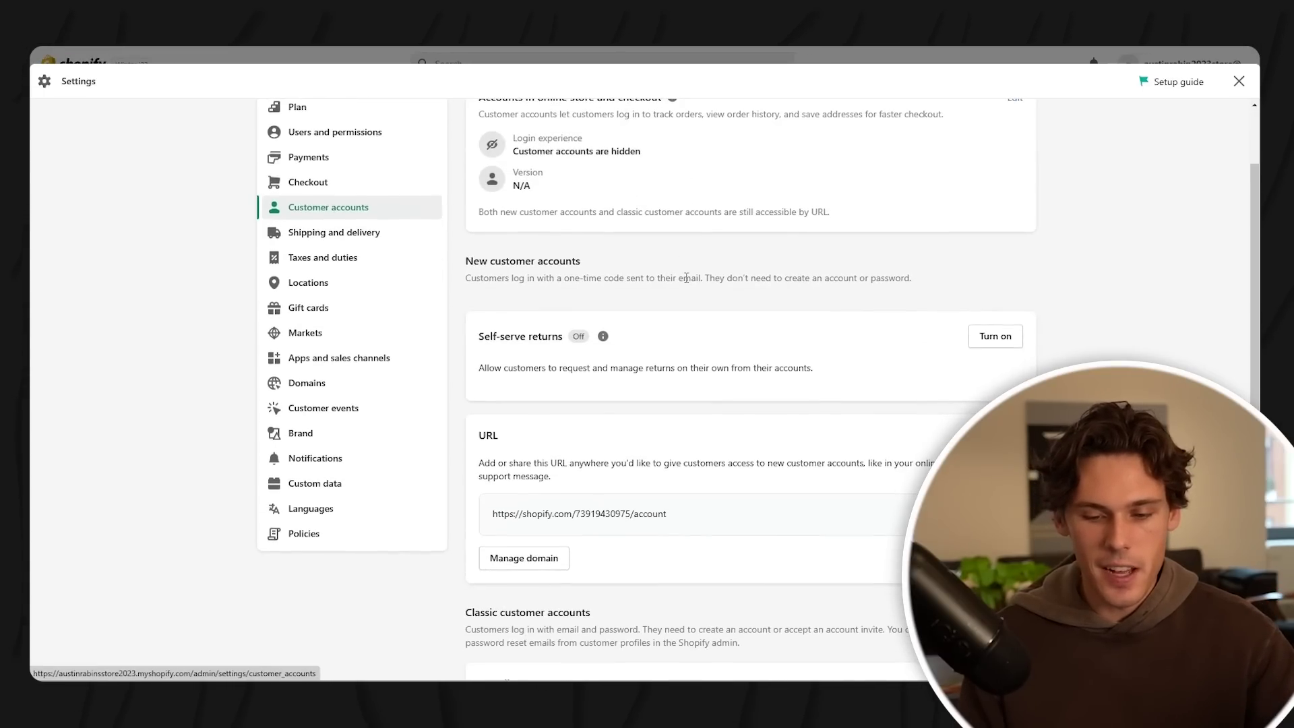
pyautogui.click(369, 232)
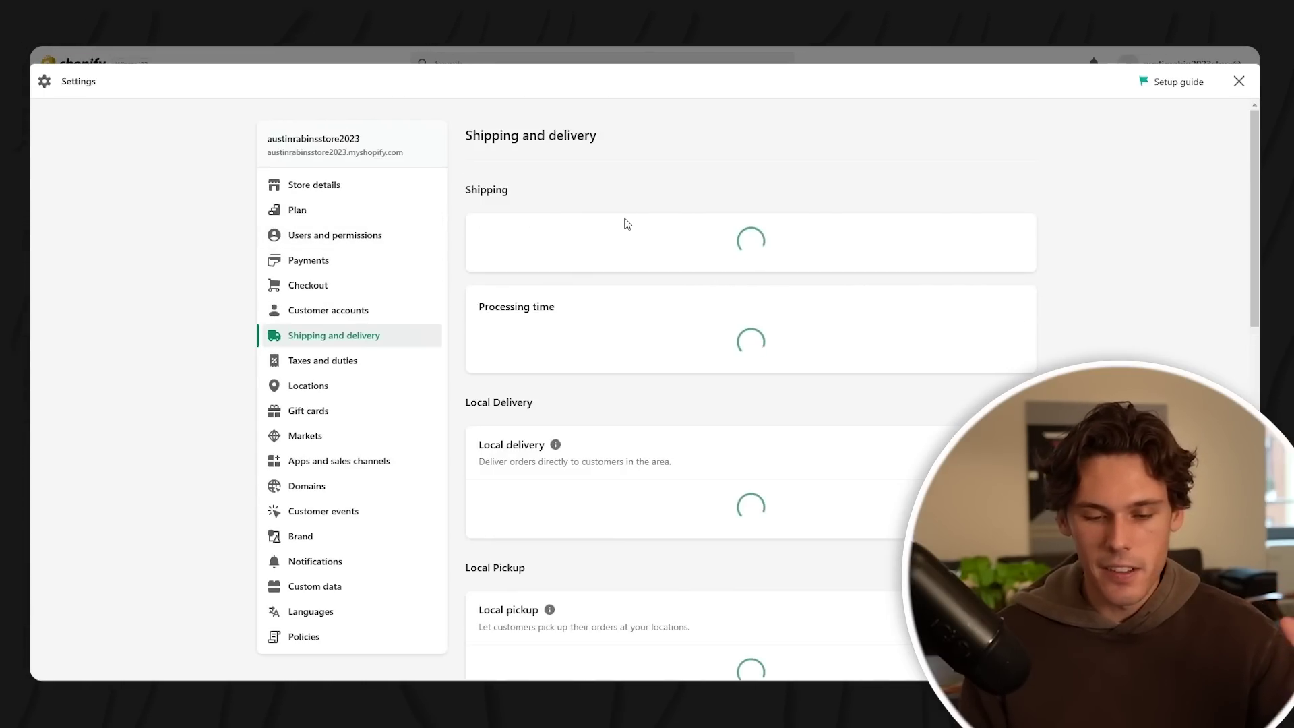
pyautogui.scroll(-5, 732, 249)
pyautogui.scroll(4, 751, 260)
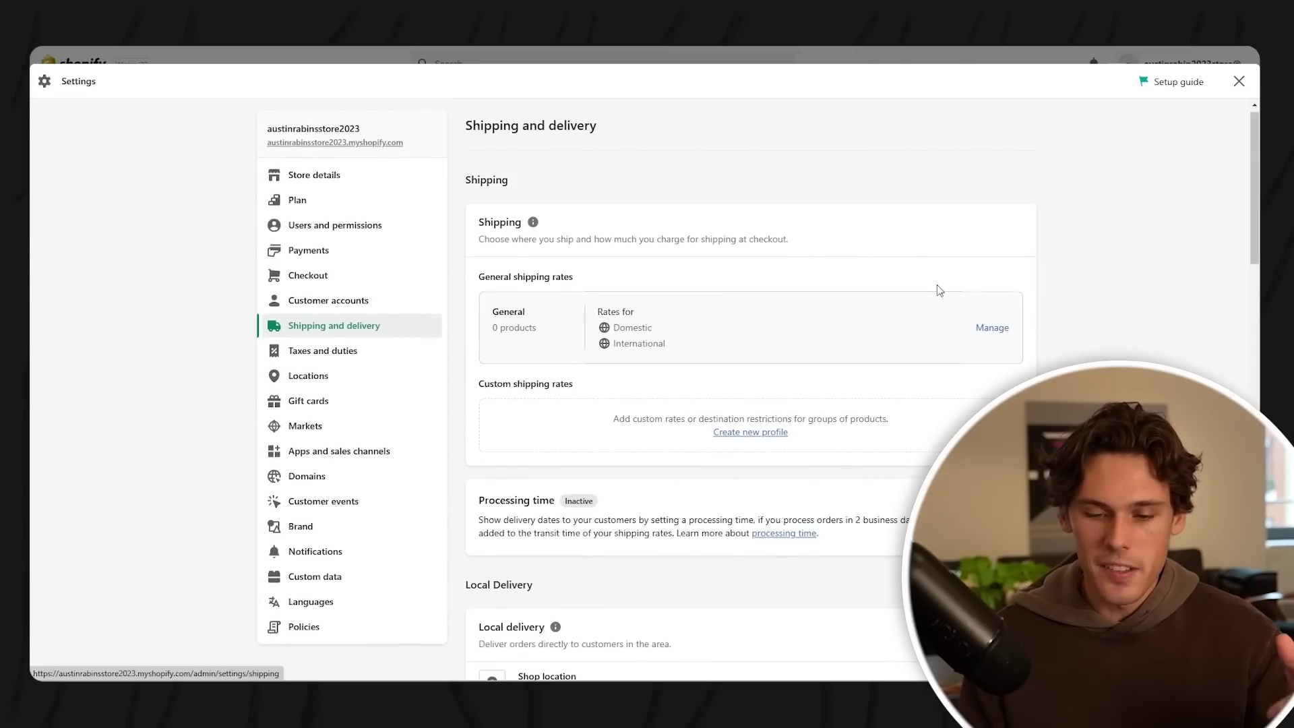
# - Manage the General shipping profile's rates and start creating a new shipping zone
pyautogui.click(989, 330)
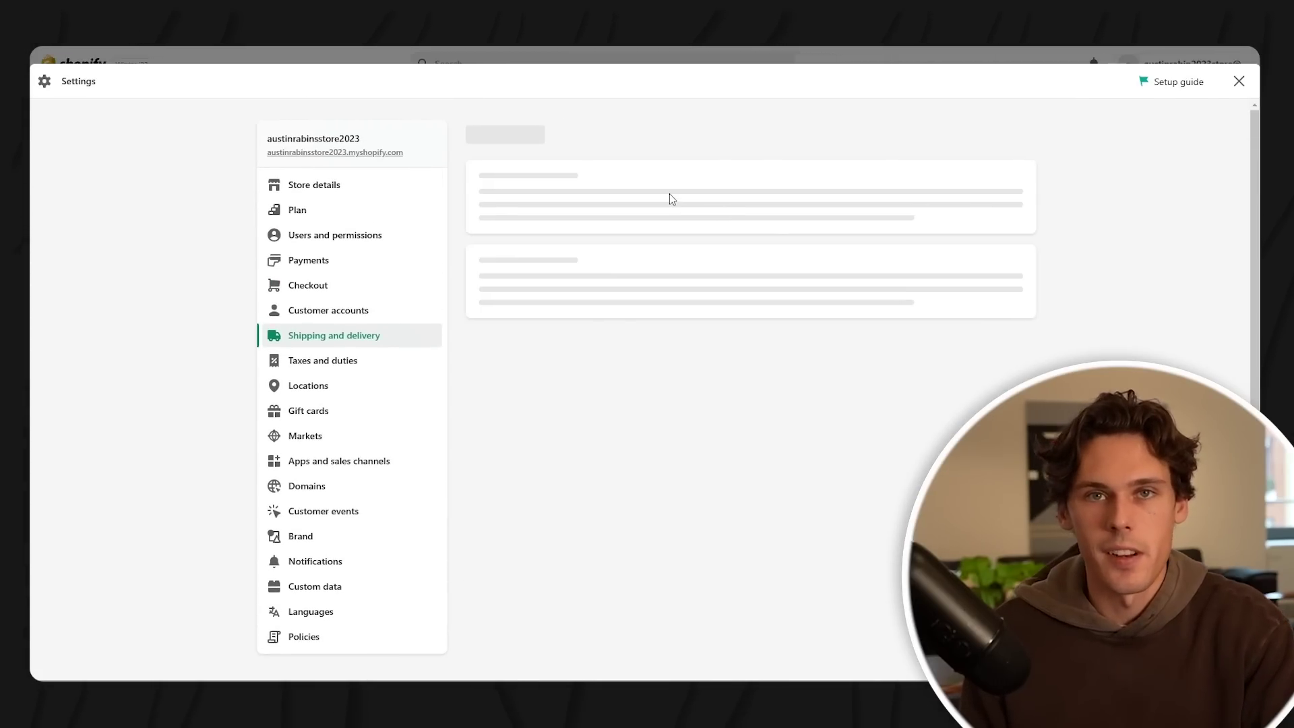
pyautogui.scroll(-3, 697, 139)
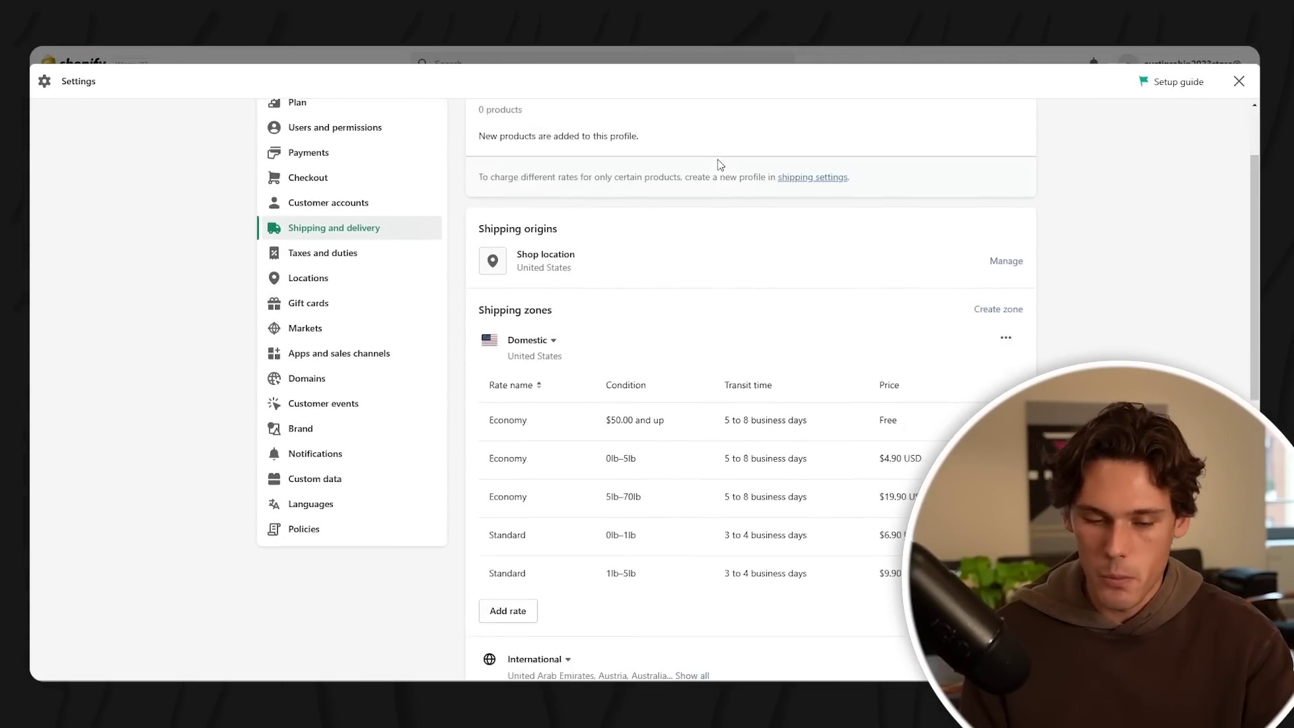
pyautogui.scroll(-3, 696, 174)
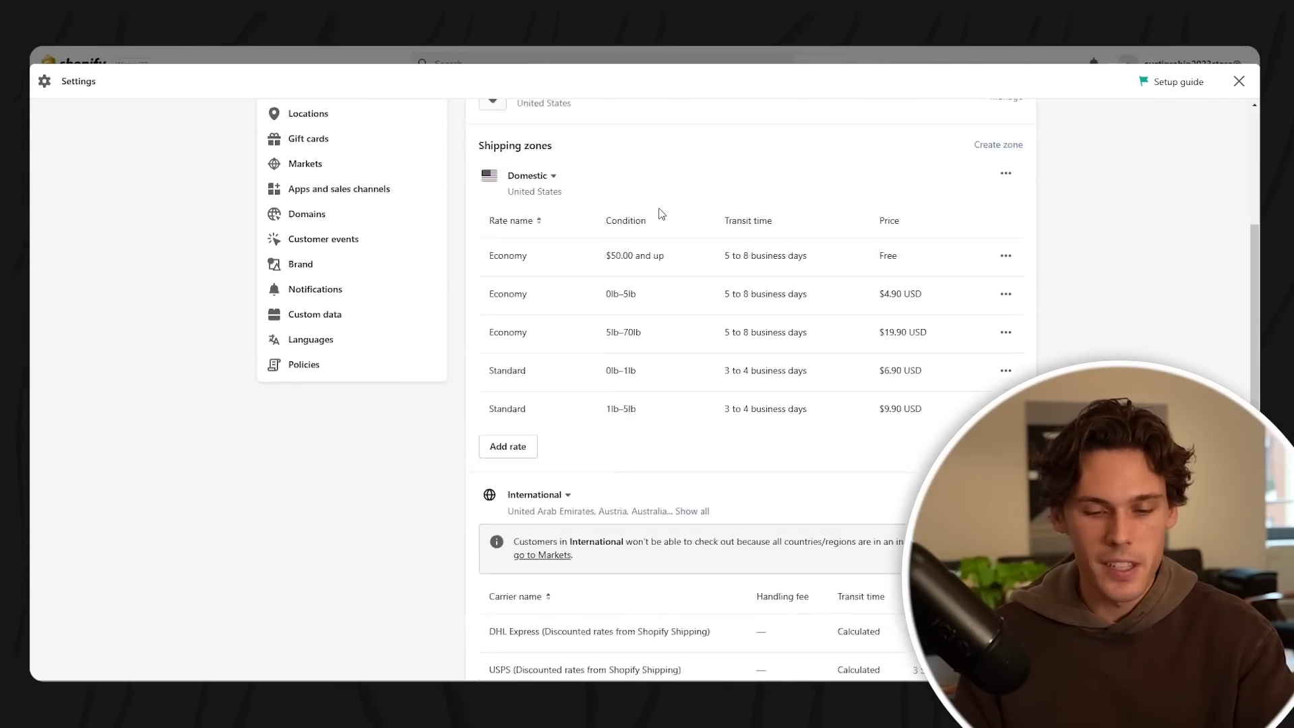
pyautogui.scroll(-5, 778, 297)
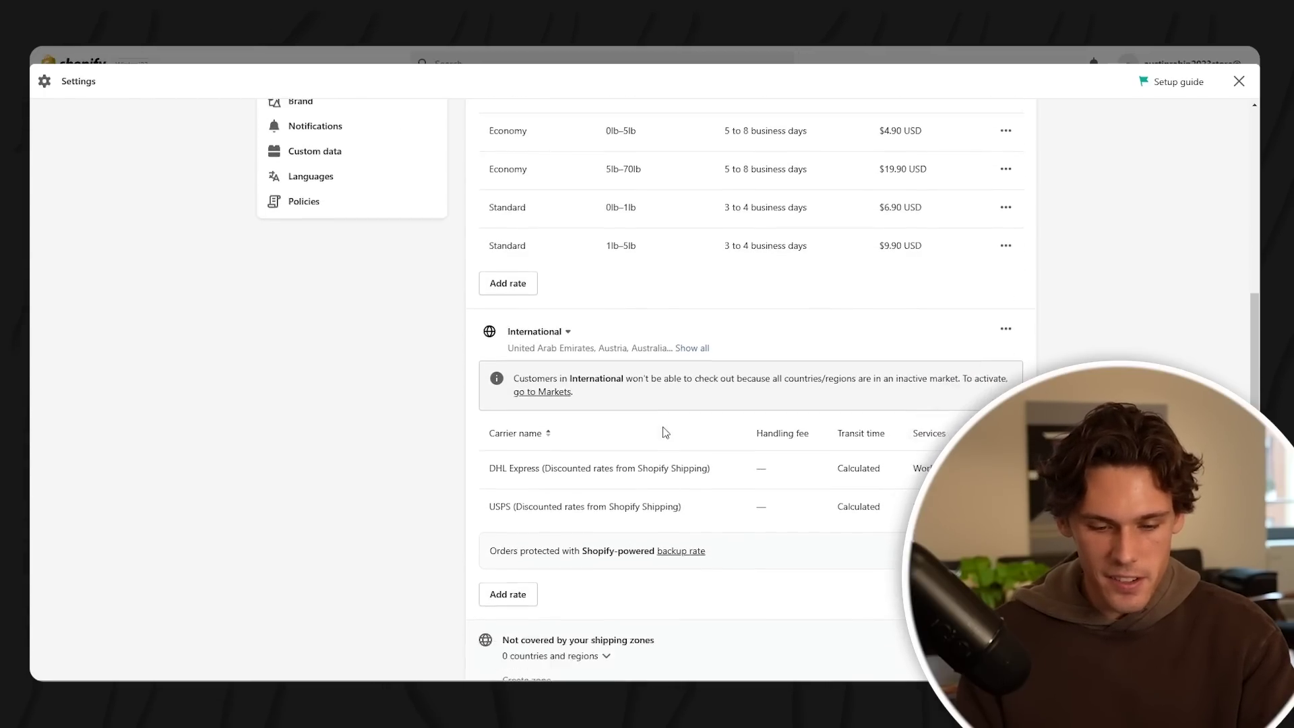
pyautogui.scroll(3, 664, 371)
pyautogui.scroll(8, 663, 372)
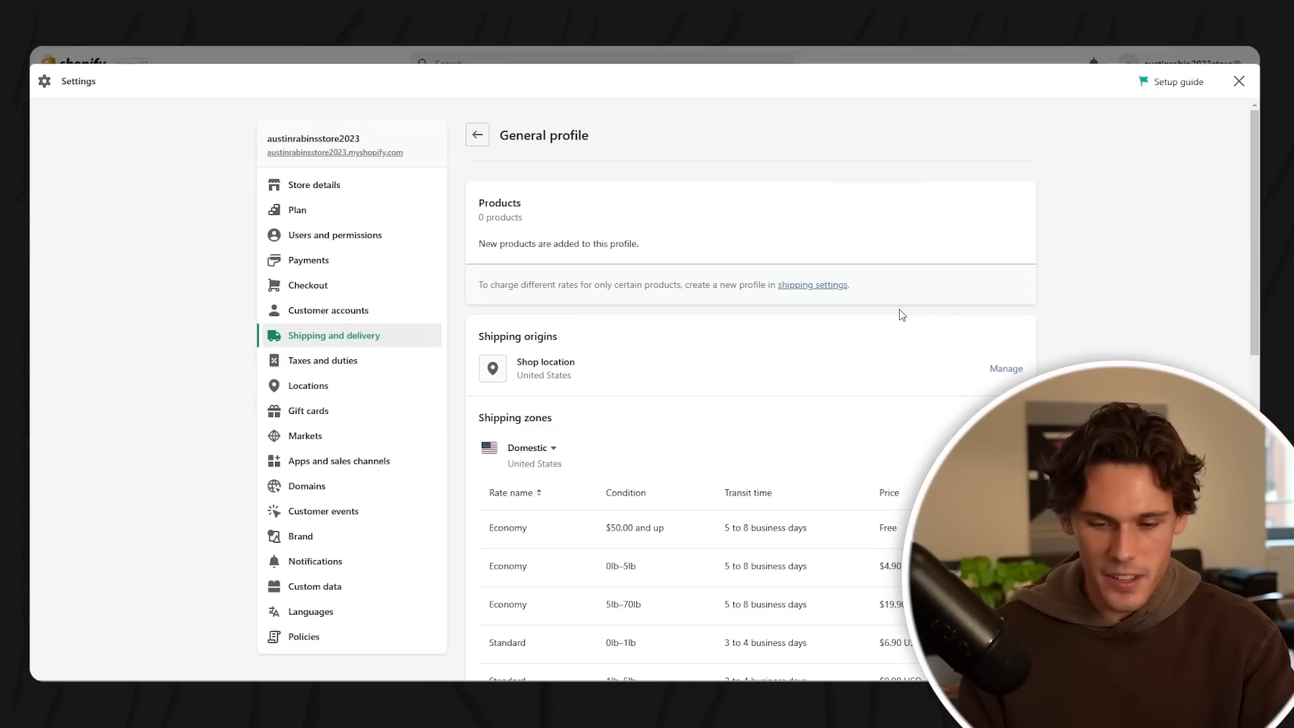
pyautogui.click(997, 418)
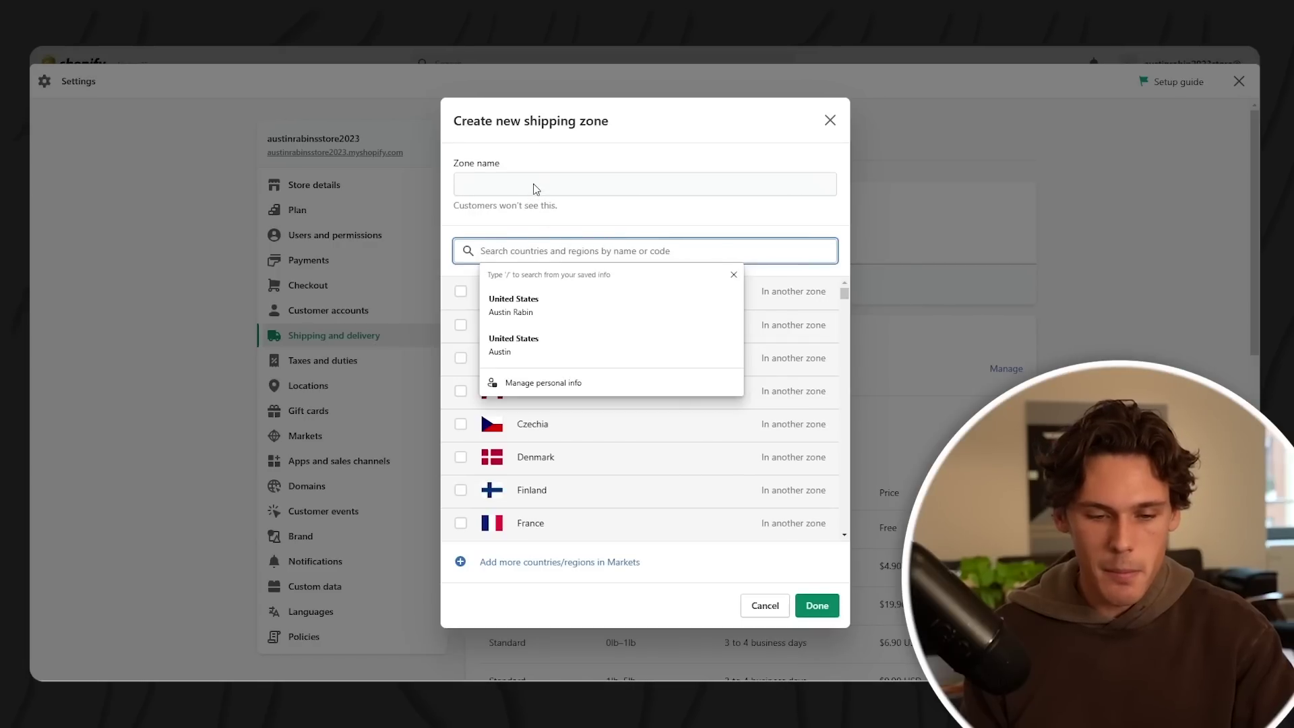
# - Add Australia, Canada, New Zealand, United Kingdom and United States to the Top 5 Countries zone
pyautogui.click(534, 184)
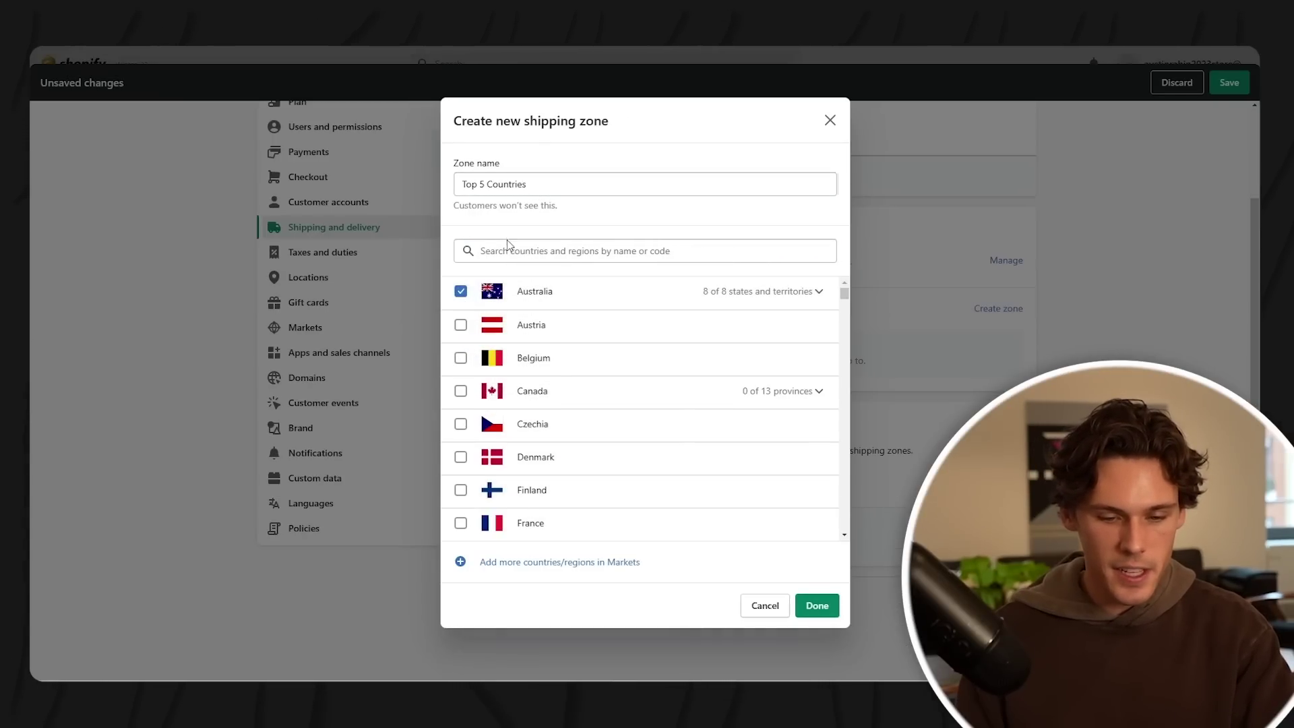
pyautogui.scroll(-10, 480, 516)
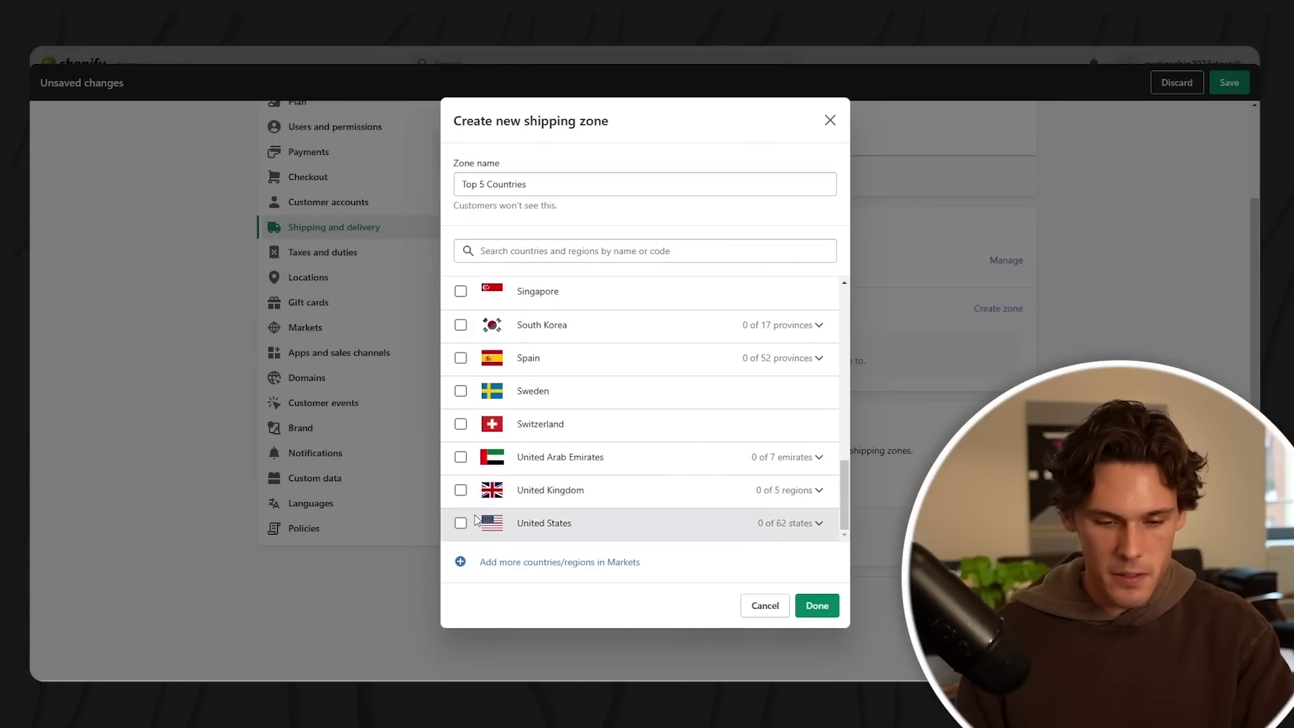
pyautogui.click(461, 524)
pyautogui.scroll(5, 462, 472)
pyautogui.click(460, 439)
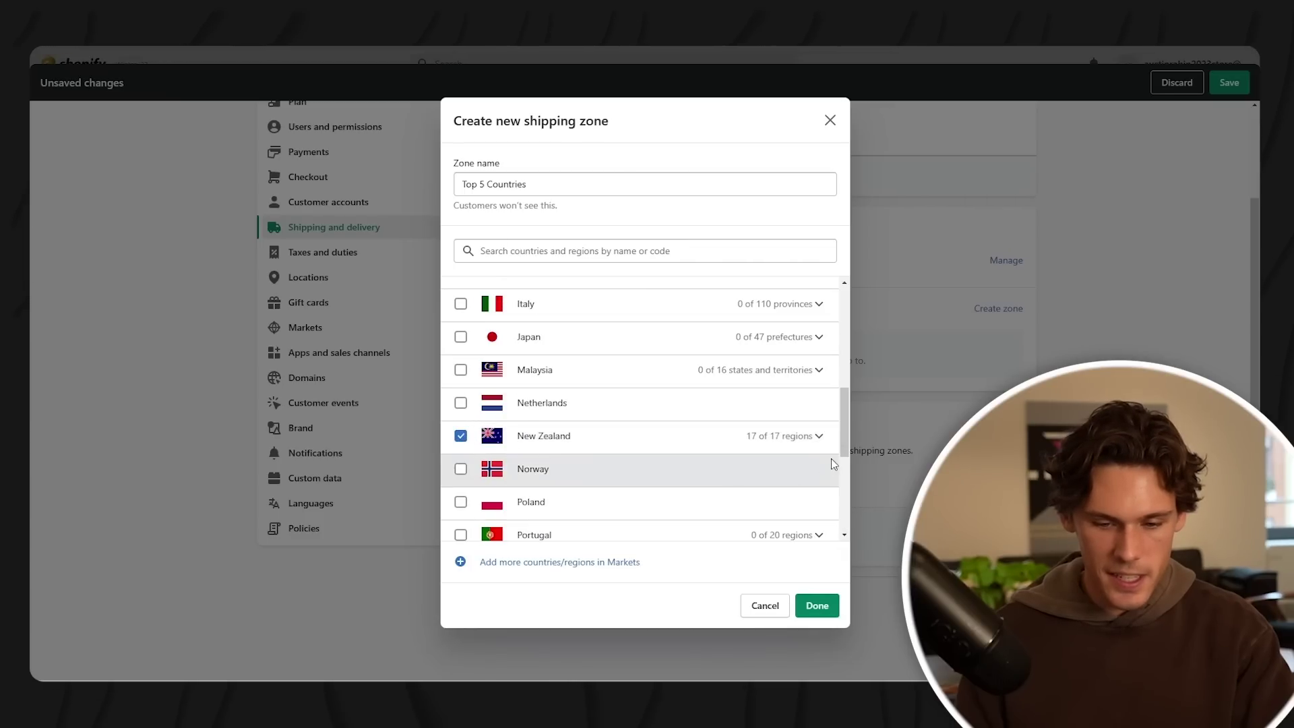
pyautogui.scroll(-5, 465, 452)
pyautogui.click(460, 490)
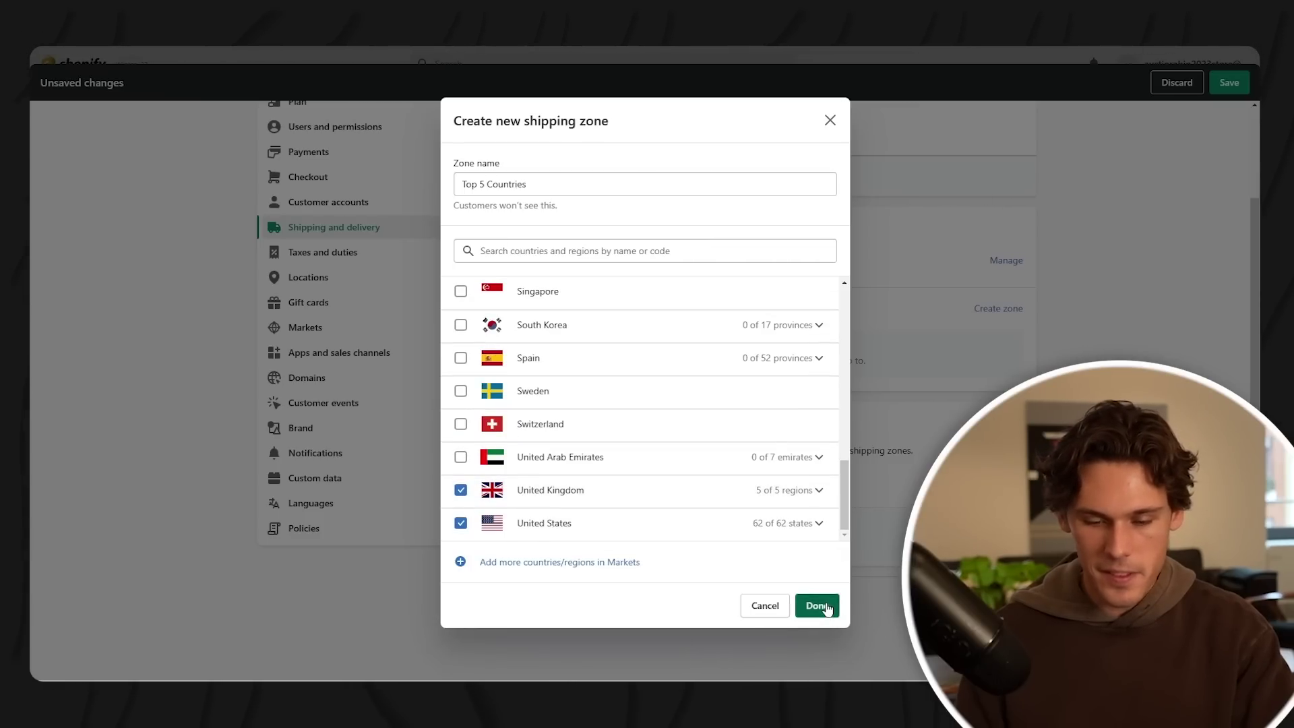
pyautogui.click(828, 608)
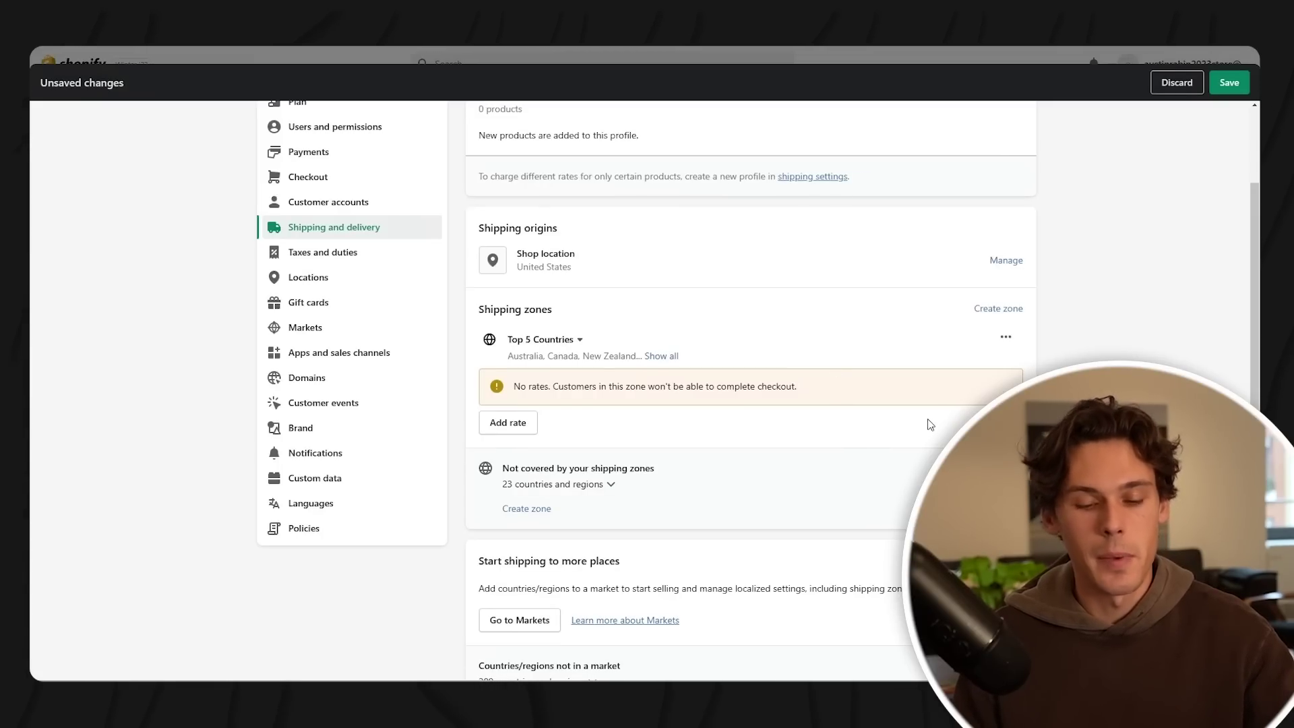
# - Add a $0 'Free Shipping (5 Business Days)' rate to the zone
pyautogui.click(518, 431)
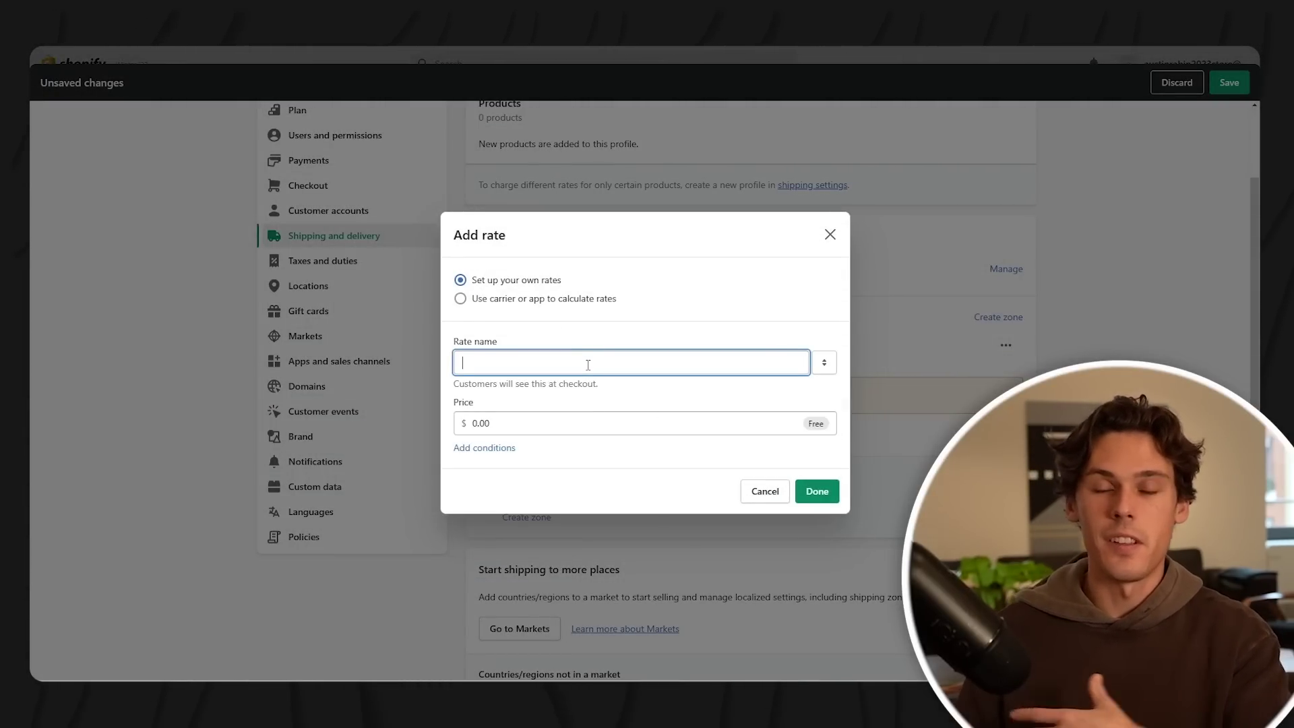
pyautogui.write('Free Shipping (5 Business Days')
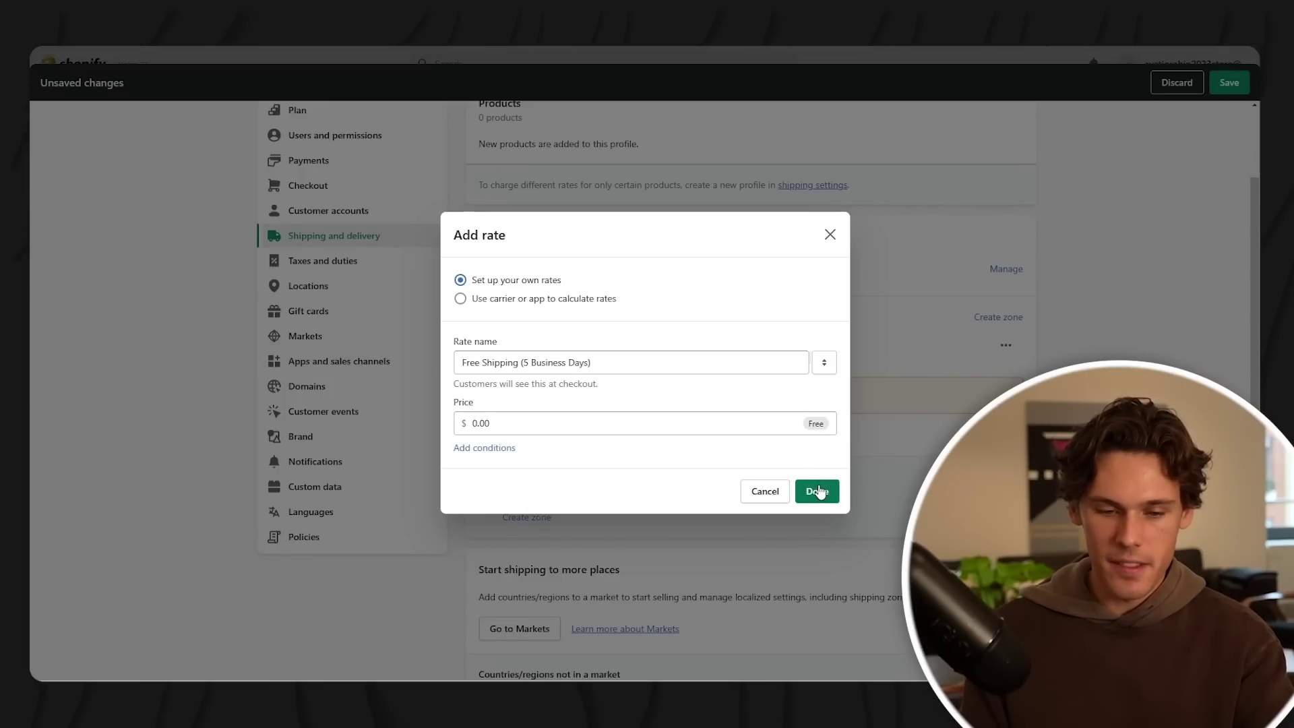
pyautogui.click(818, 491)
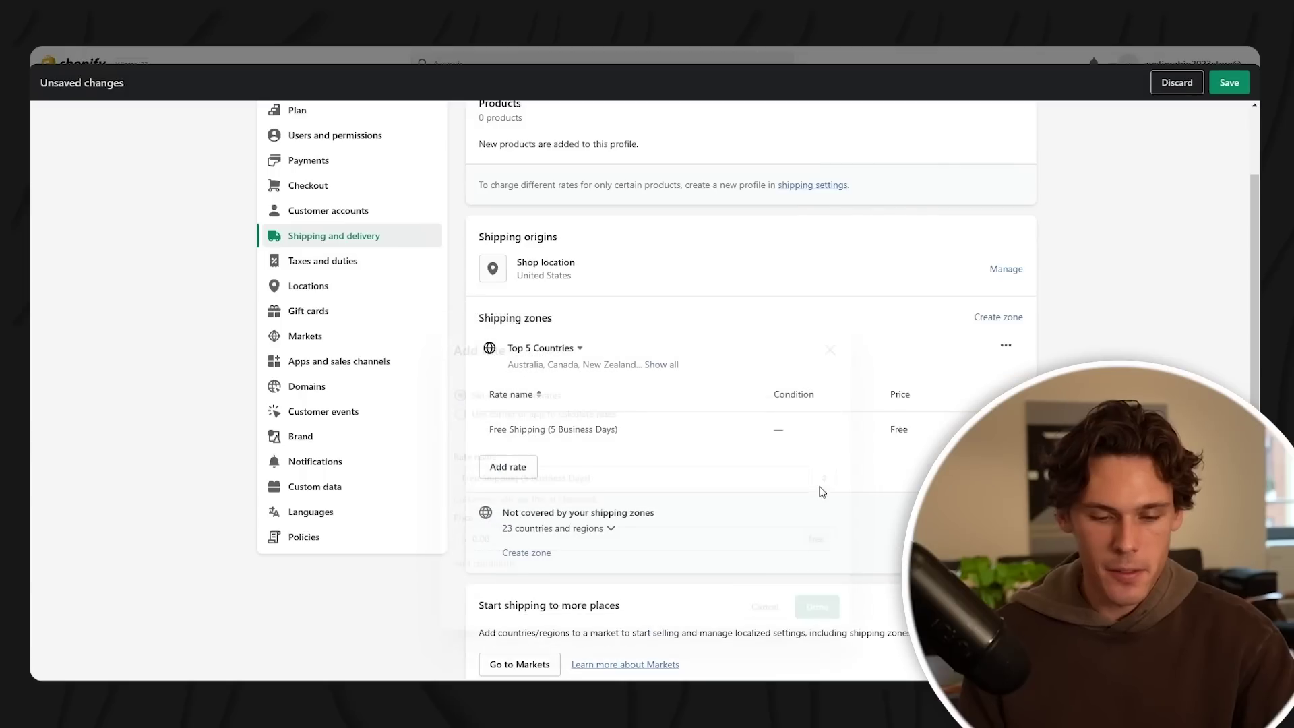
pyautogui.scroll(-1, 795, 450)
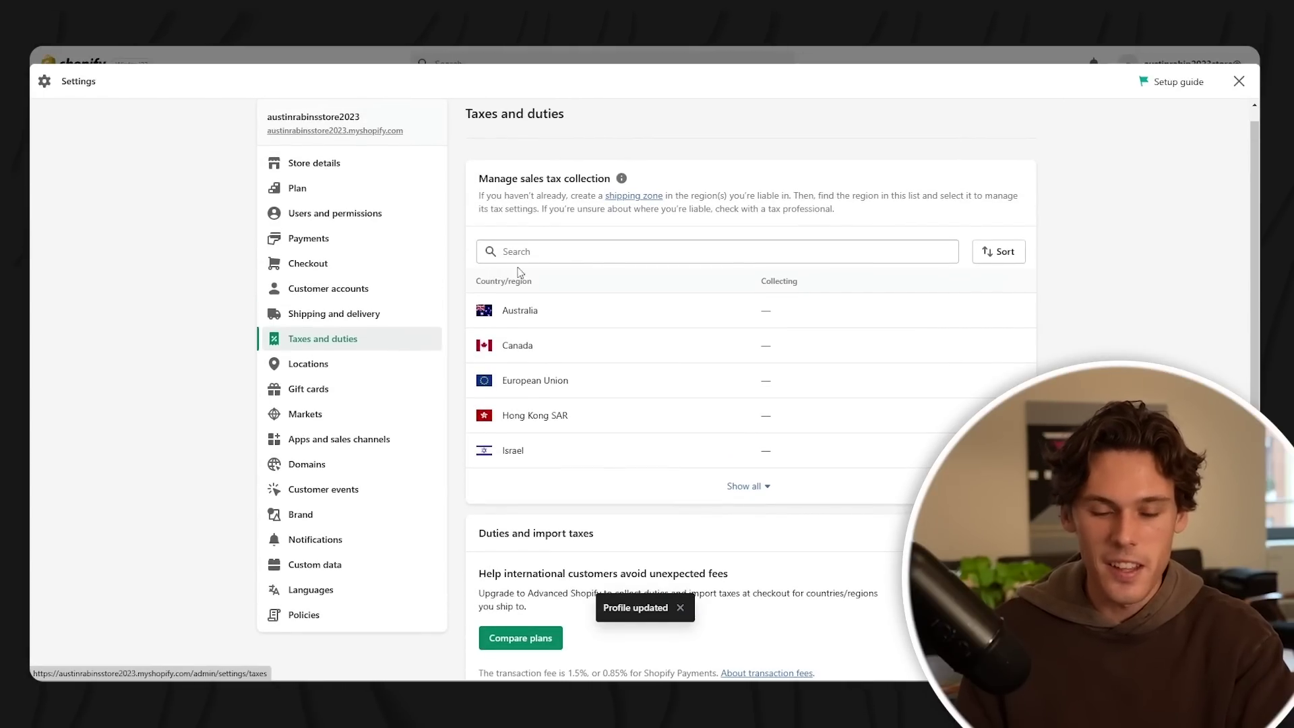
# - Move past Taxes and duties and Locations to the Gift cards settings
pyautogui.scroll(-3, 607, 254)
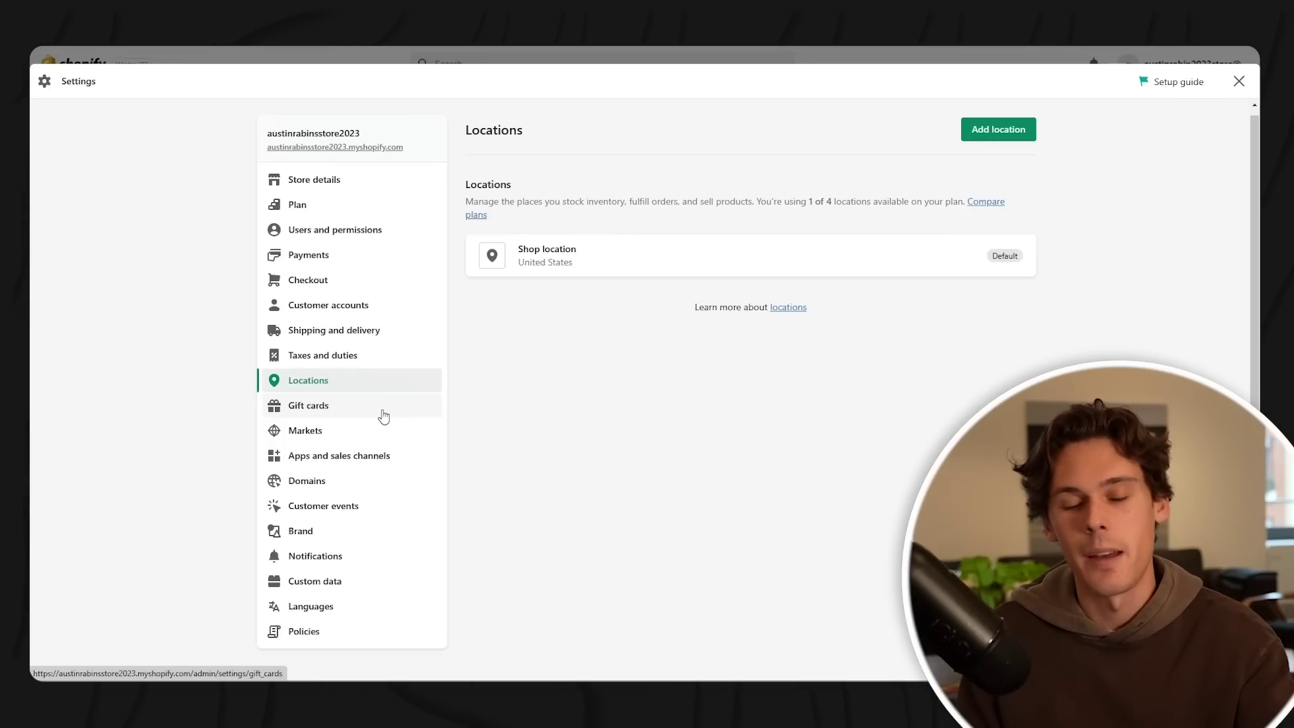
pyautogui.click(382, 410)
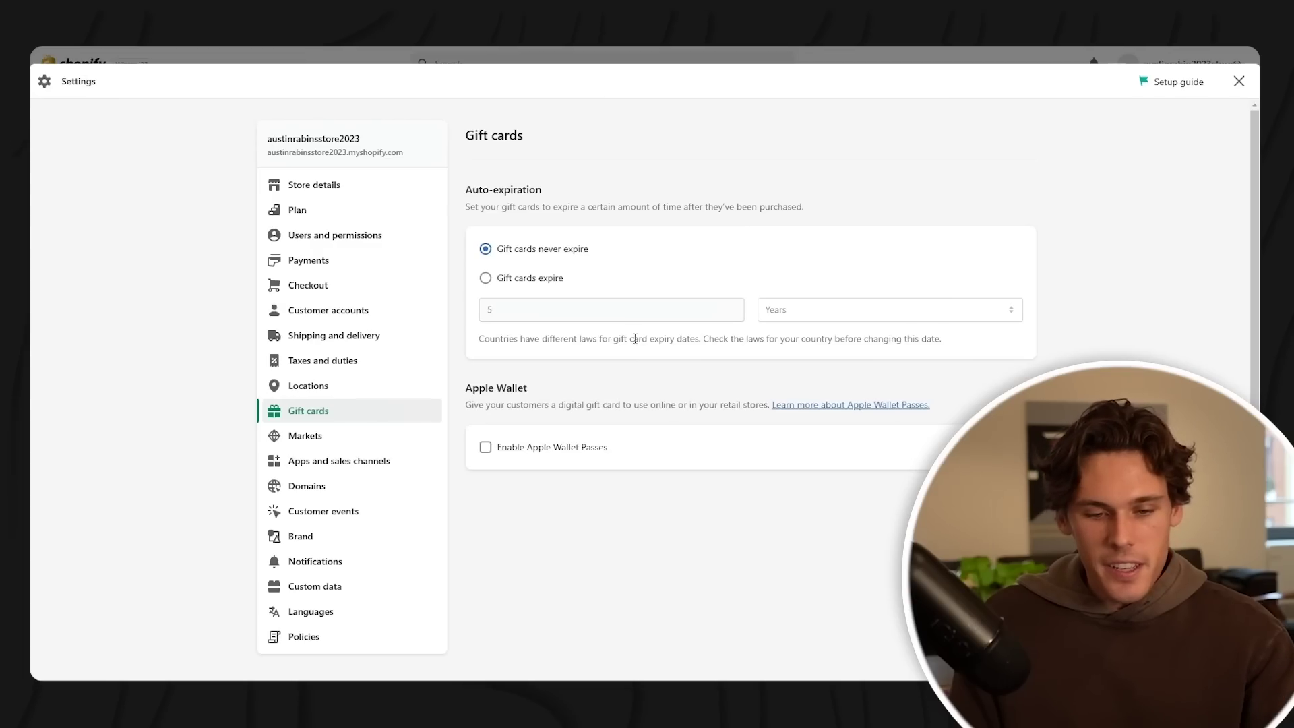
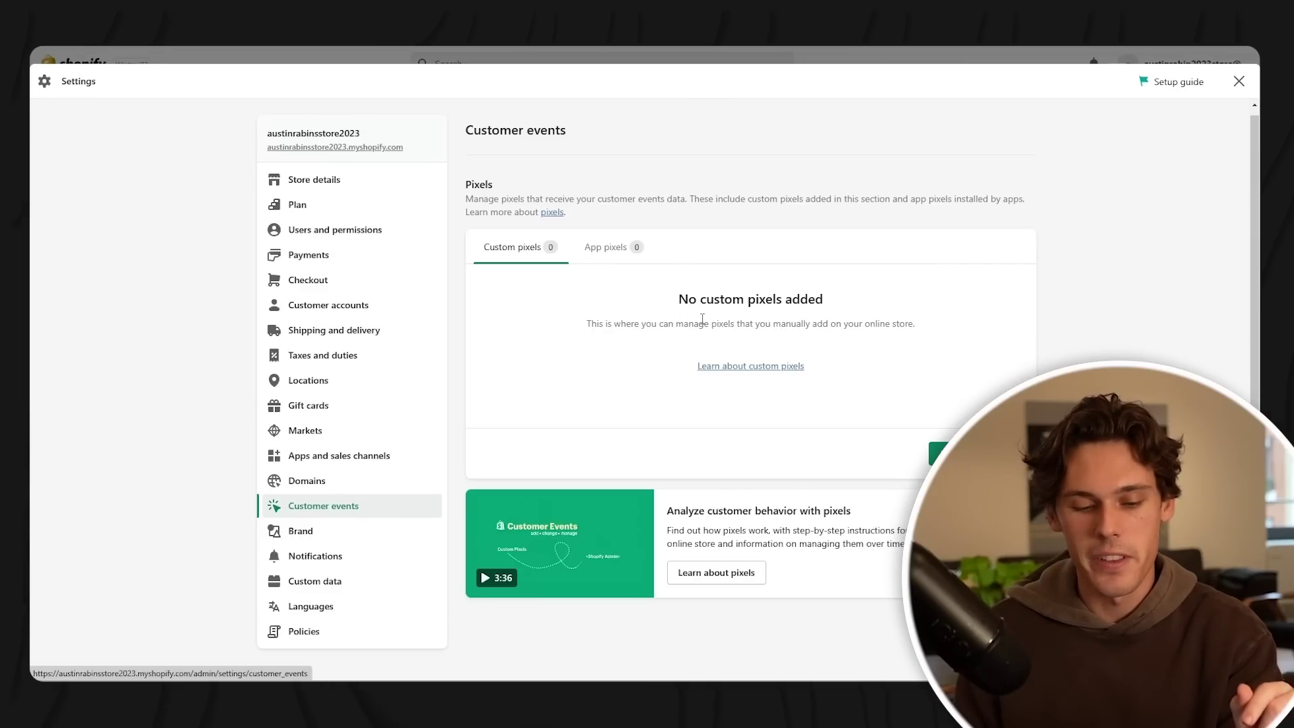
# - Look over the store's Brand settings page
pyautogui.click(364, 538)
pyautogui.scroll(-3, 663, 310)
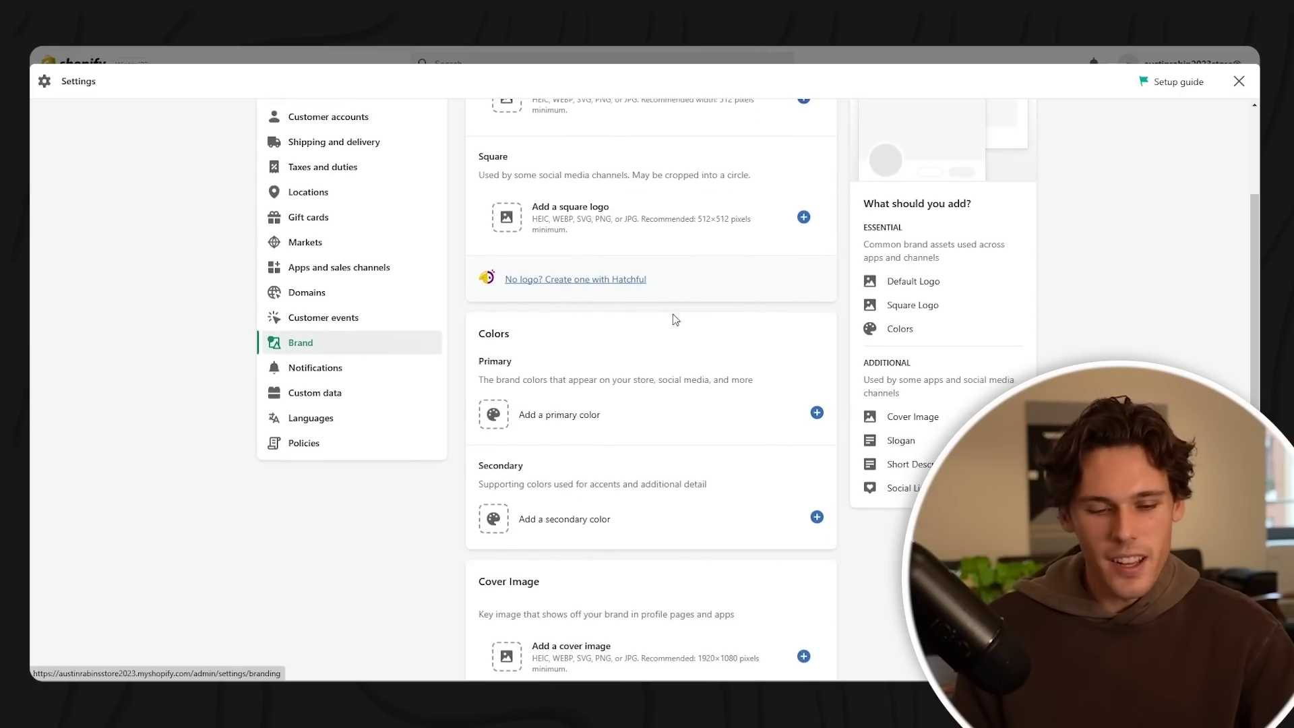
pyautogui.scroll(3, 539, 372)
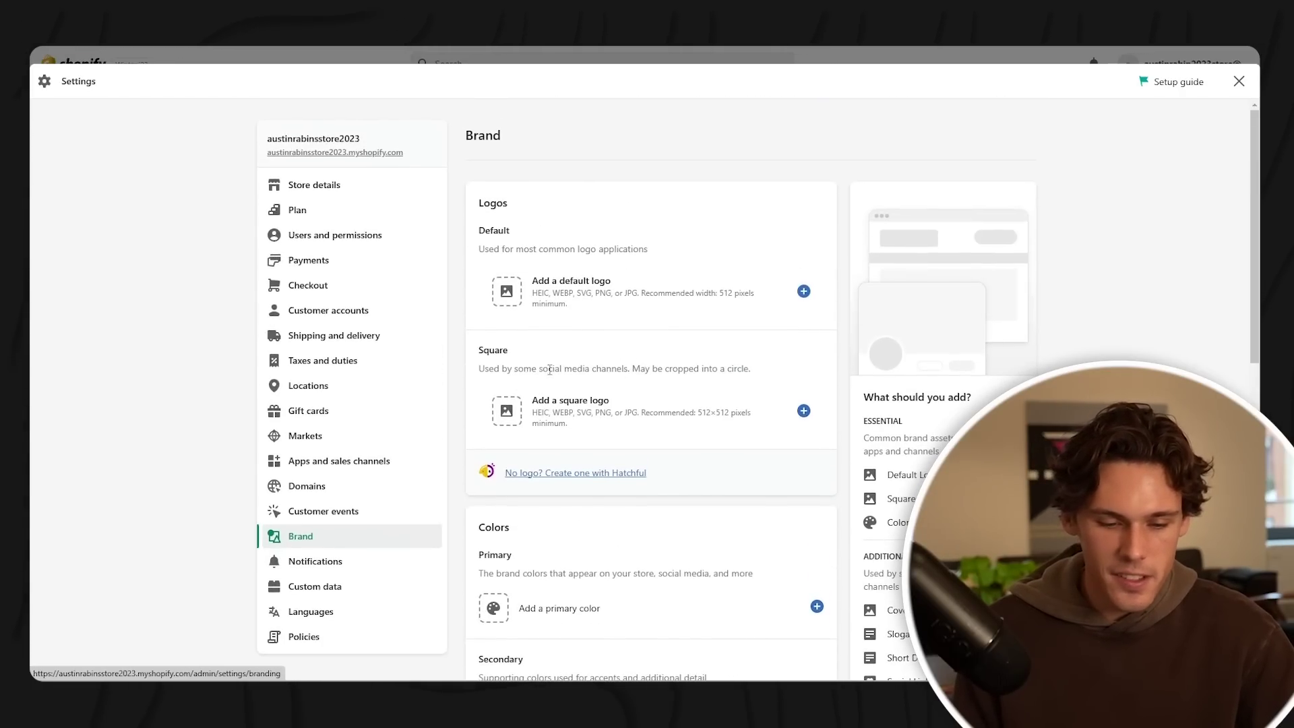
pyautogui.scroll(-5, 465, 376)
# - Browse the customer Notifications email list, then go to Custom data metafields
pyautogui.click(345, 358)
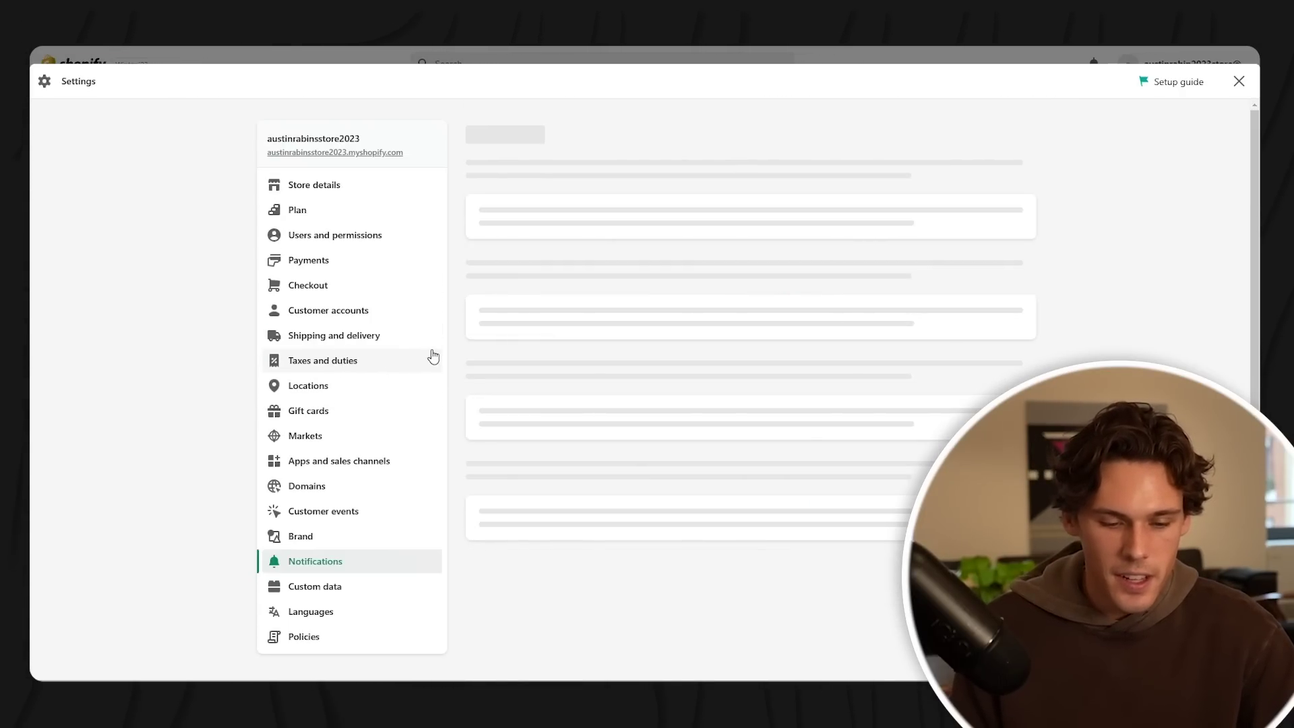
pyautogui.scroll(-5, 587, 344)
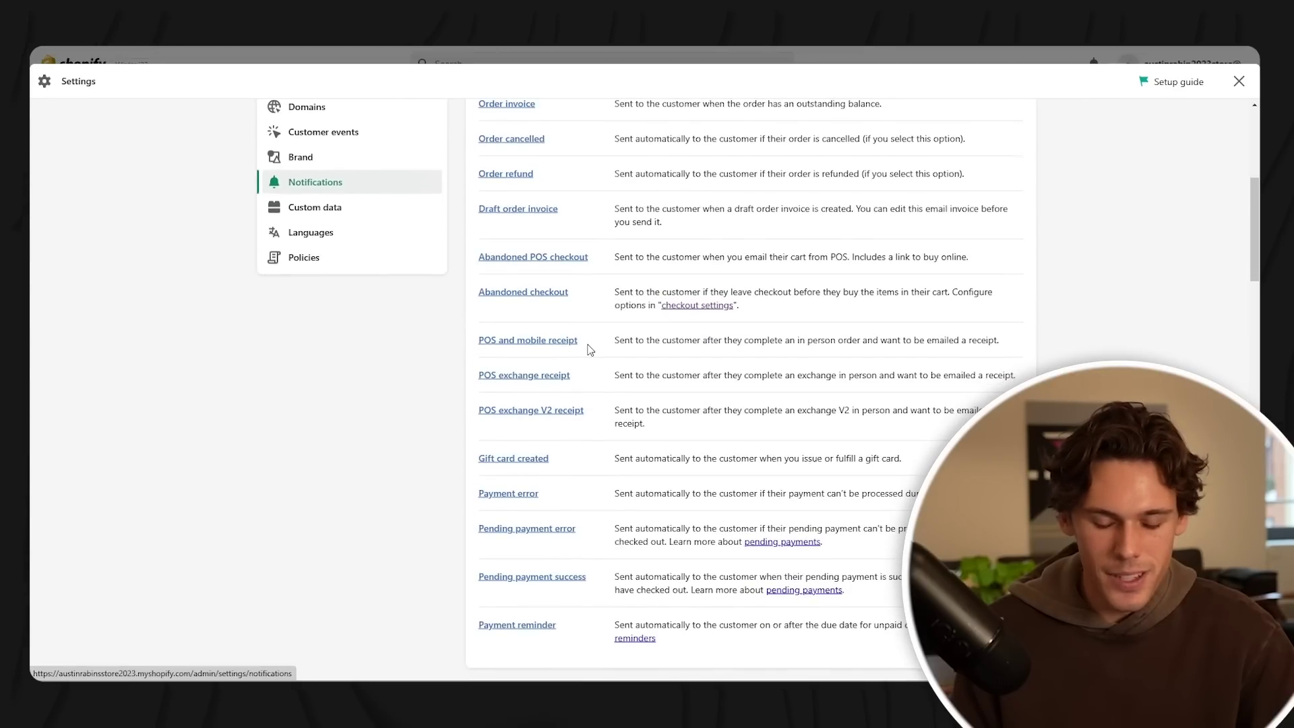
pyautogui.scroll(-15, 589, 349)
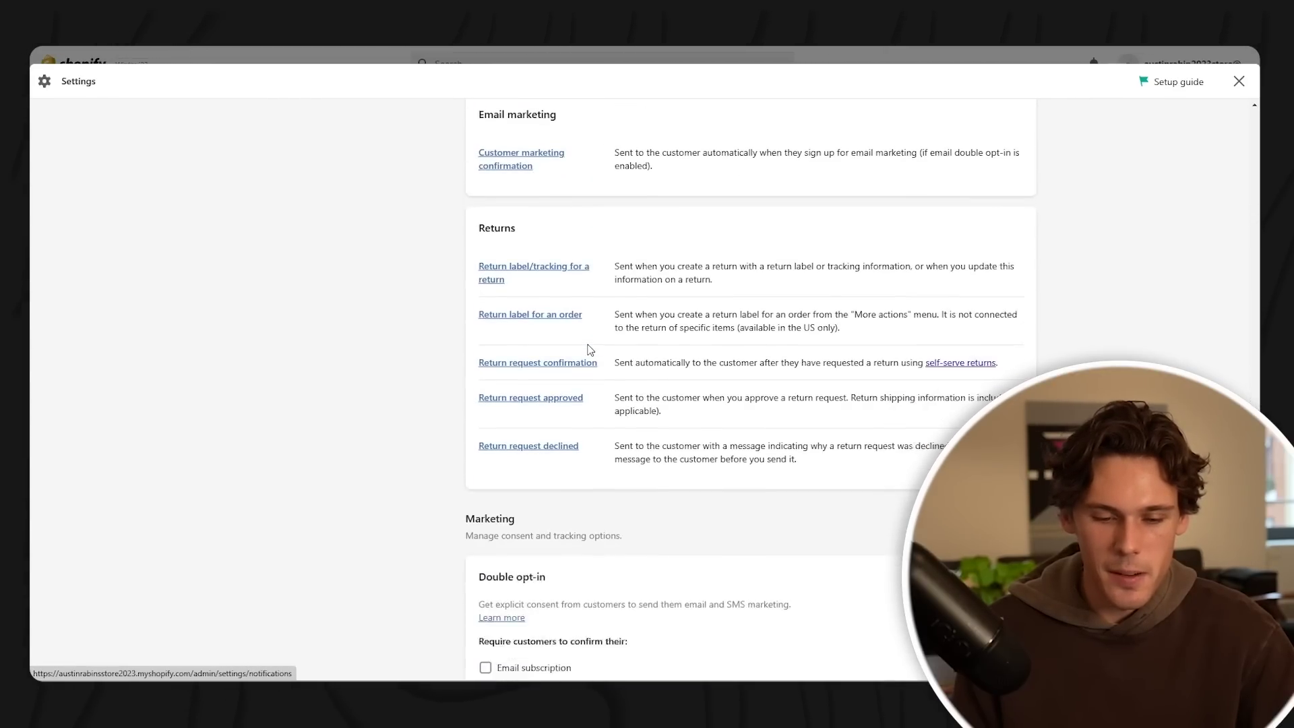
pyautogui.scroll(8, 589, 349)
pyautogui.scroll(-5, 590, 349)
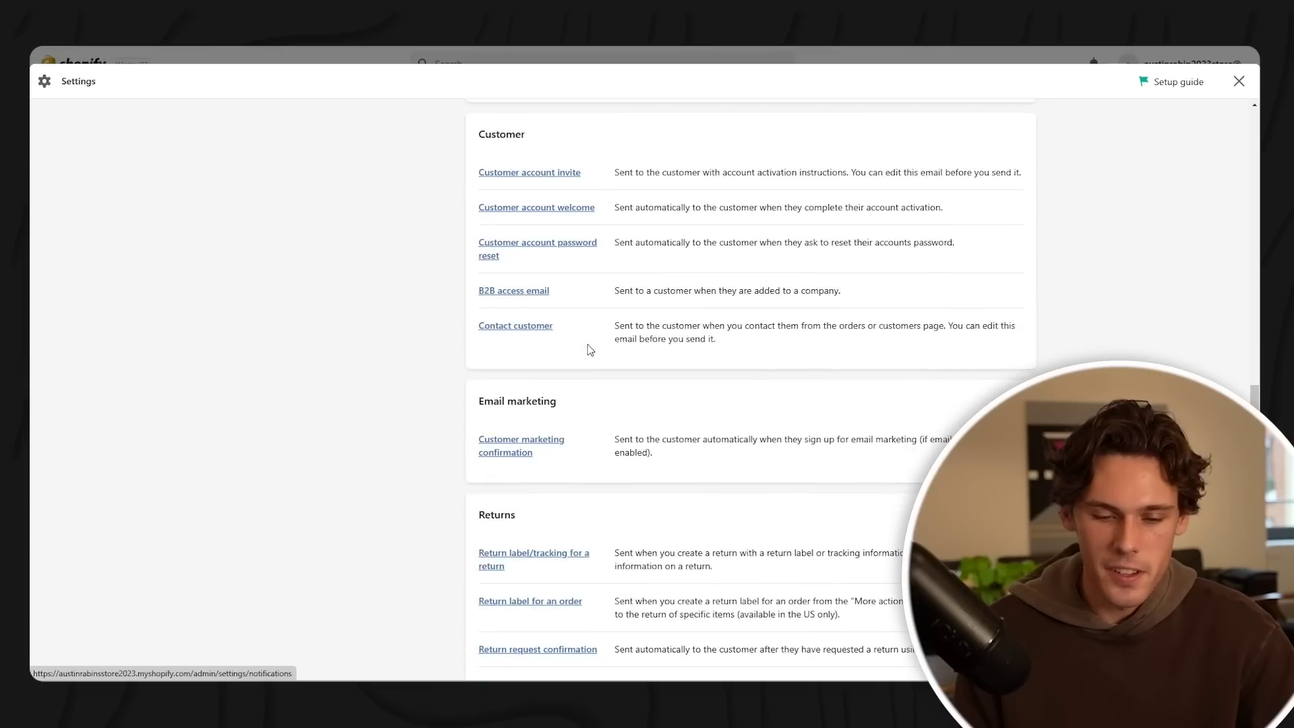
pyautogui.scroll(10, 590, 350)
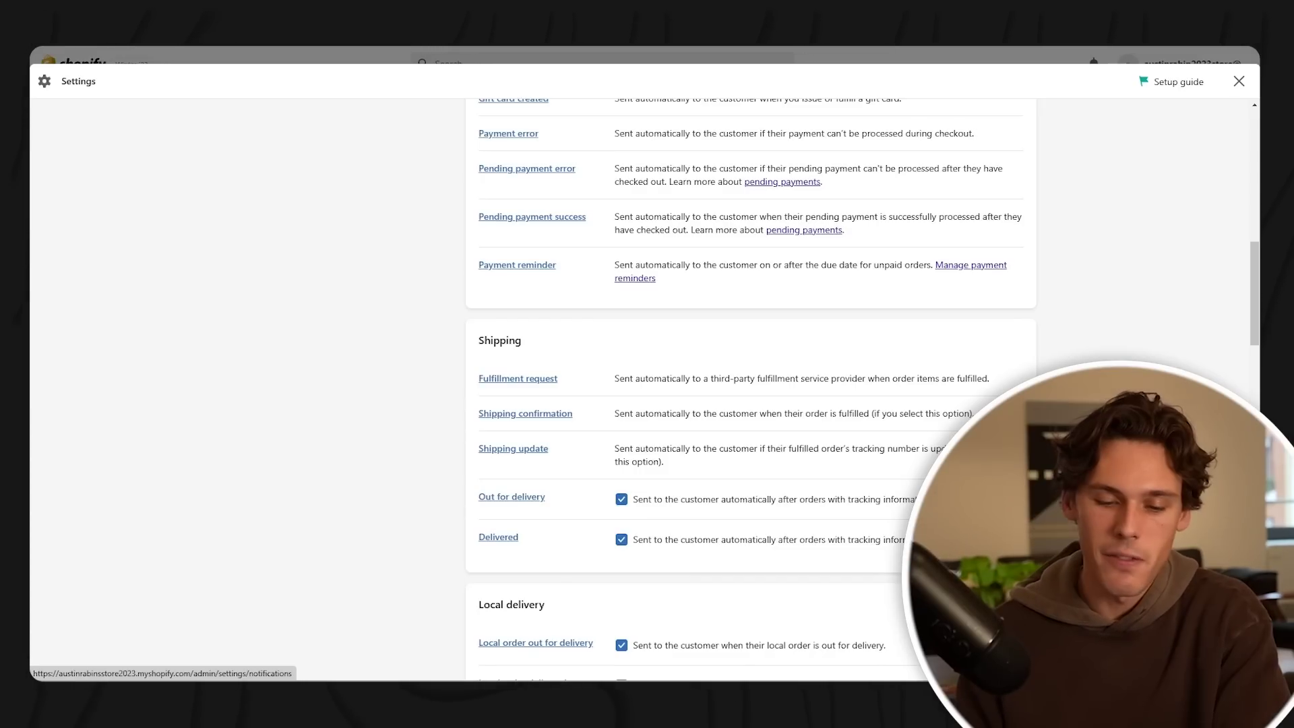
pyautogui.scroll(5, 662, 305)
pyautogui.click(337, 230)
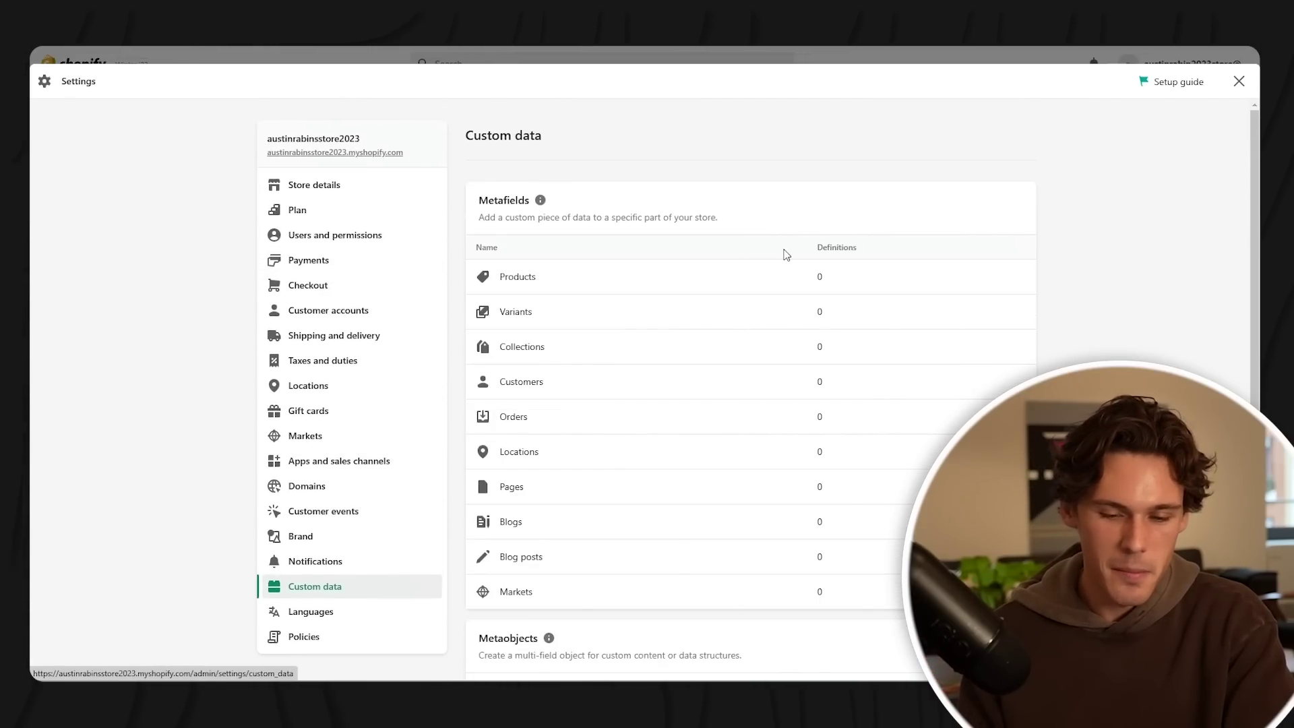
# - Pass Store languages (English as default) and open the Policies settings
pyautogui.scroll(-3, 785, 255)
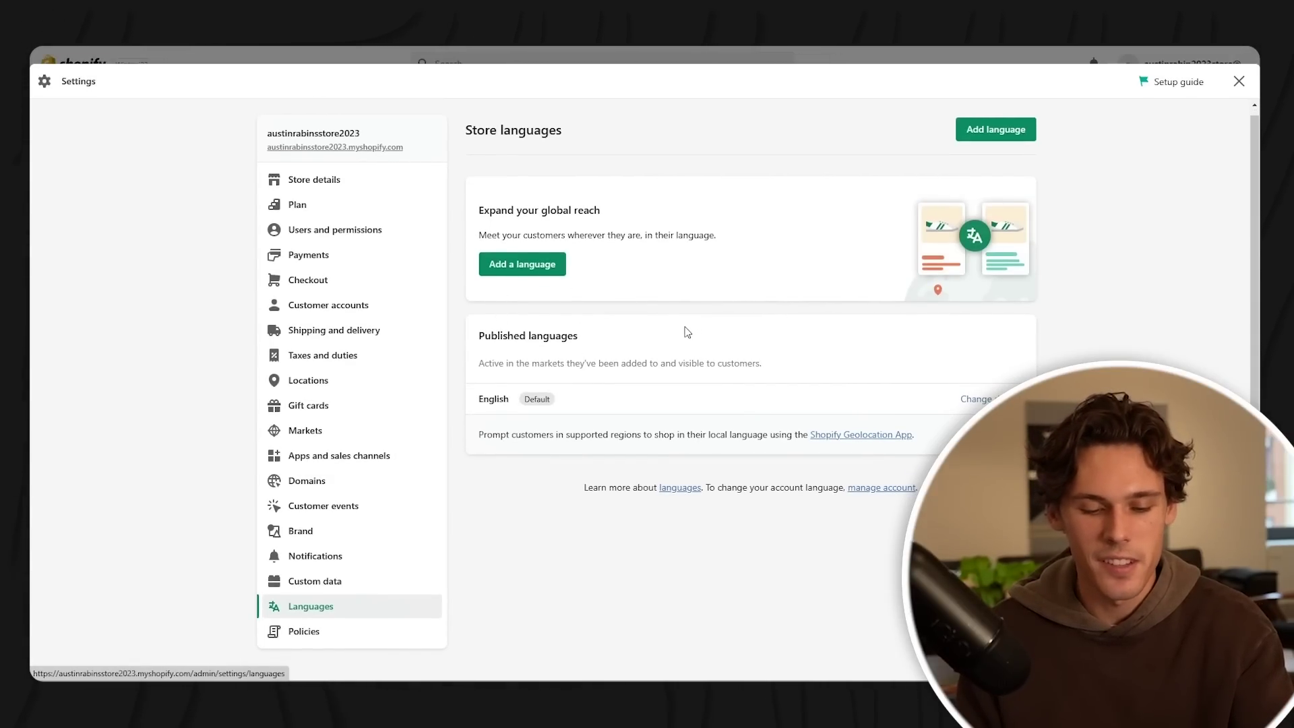
pyautogui.click(351, 632)
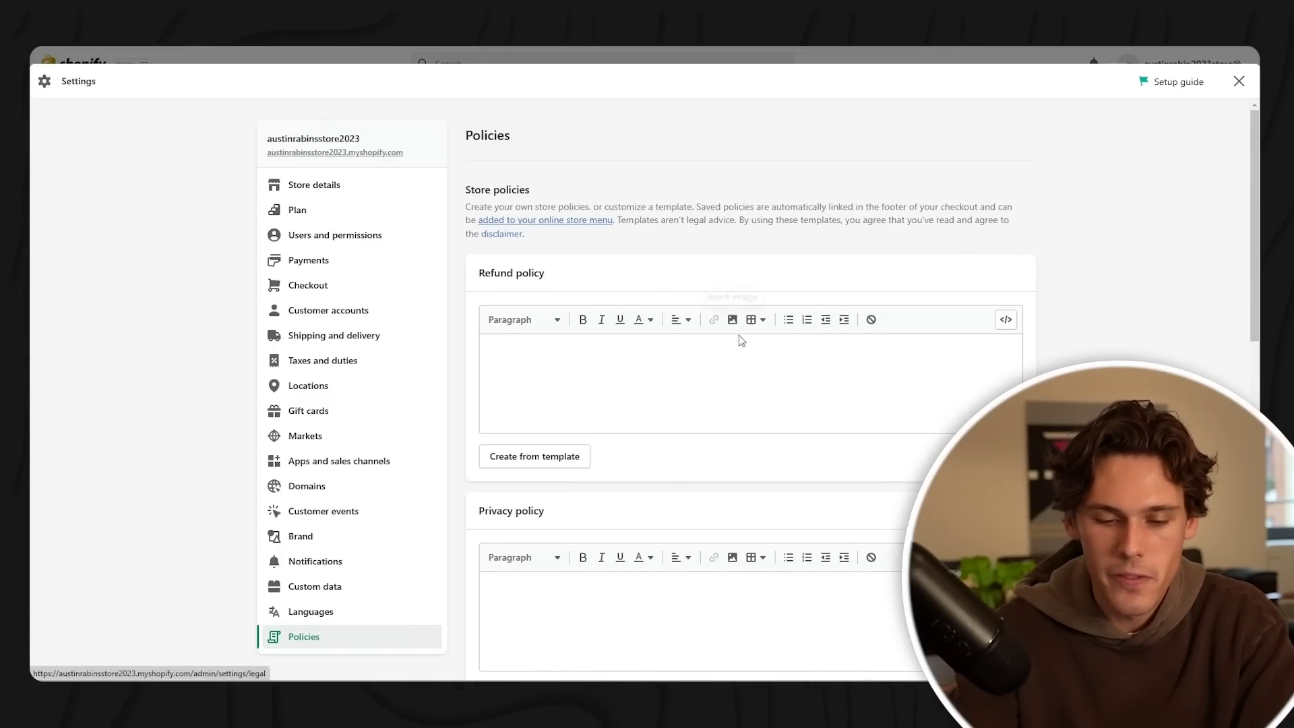
# - Scroll down the policies and start editing the empty Shipping policy
pyautogui.scroll(-4, 737, 364)
pyautogui.scroll(-4, 720, 339)
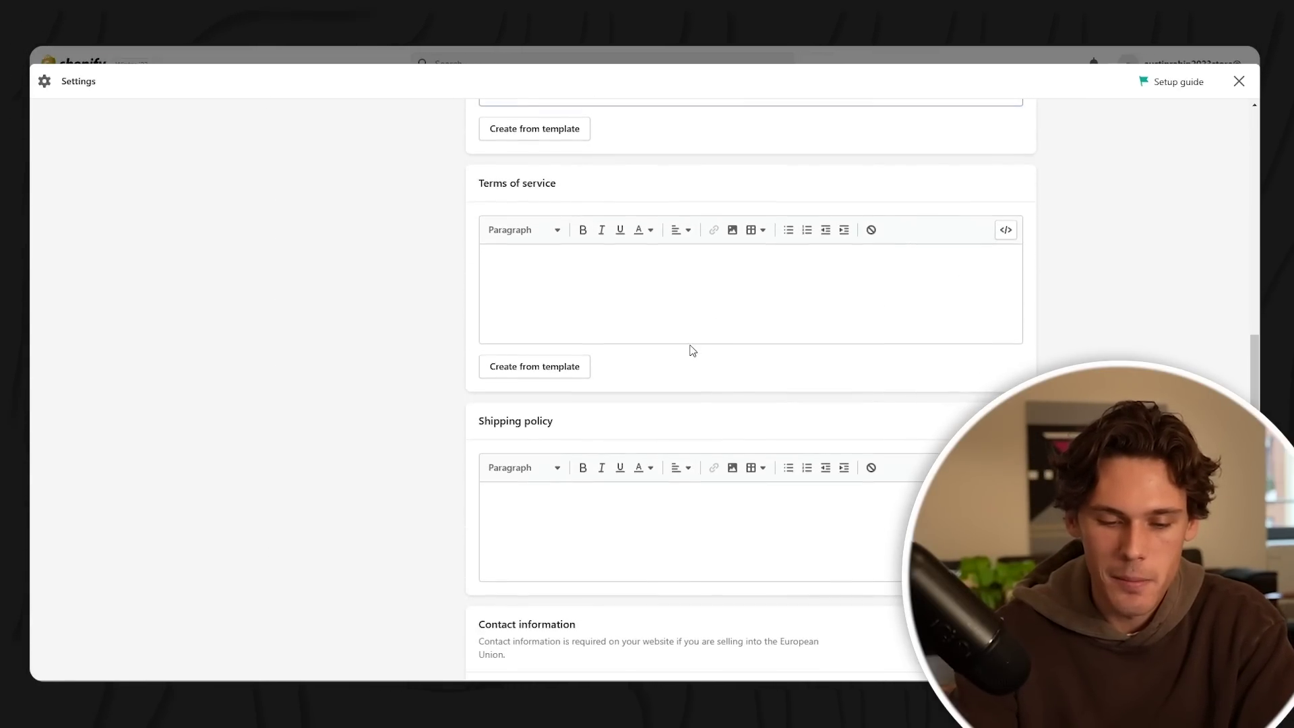
pyautogui.scroll(-4, 684, 342)
pyautogui.click(659, 292)
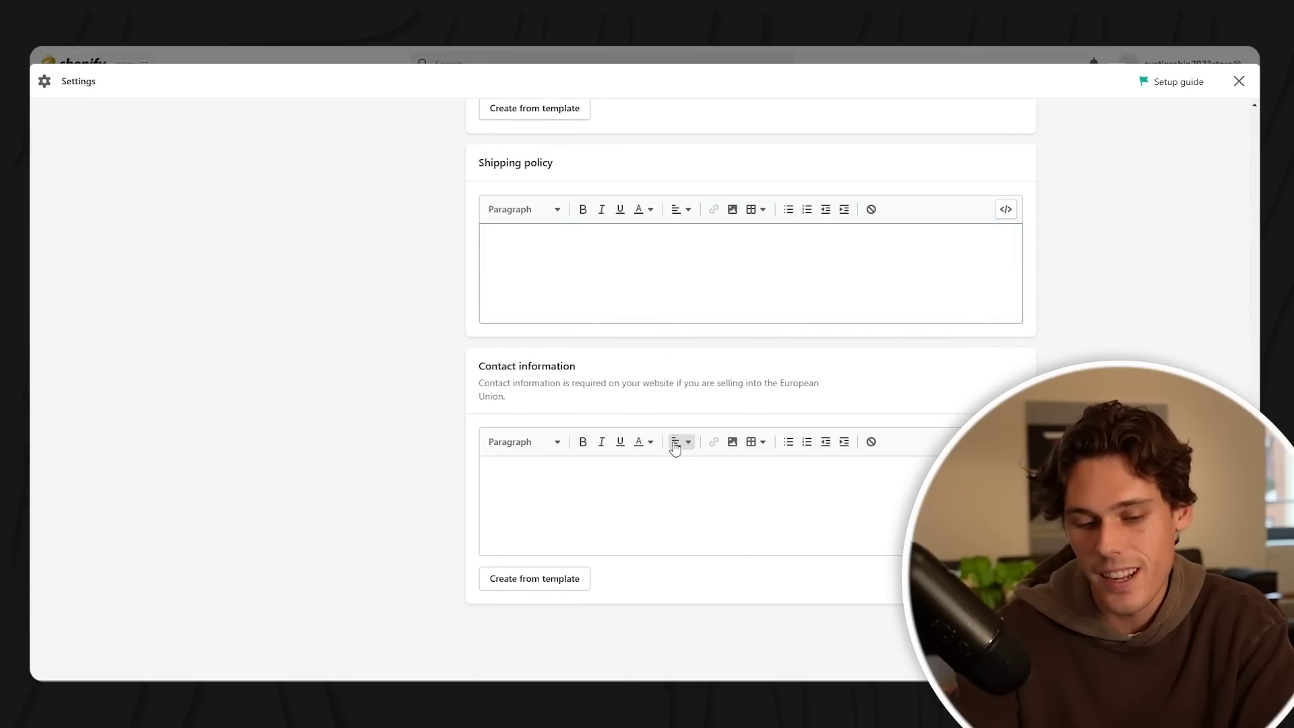
pyautogui.scroll(12, 640, 394)
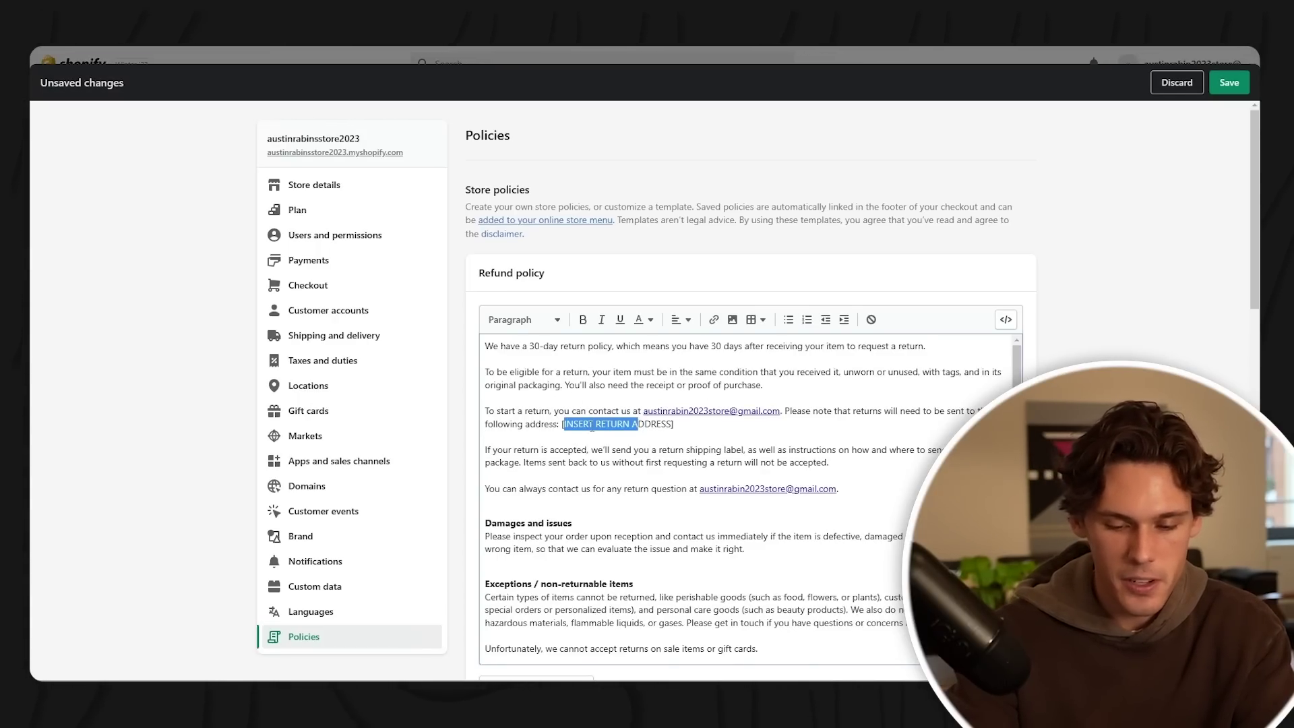
# - Create the Terms of service policy from template and review the remaining policies
pyautogui.scroll(-1, 710, 439)
pyautogui.scroll(-7, 755, 426)
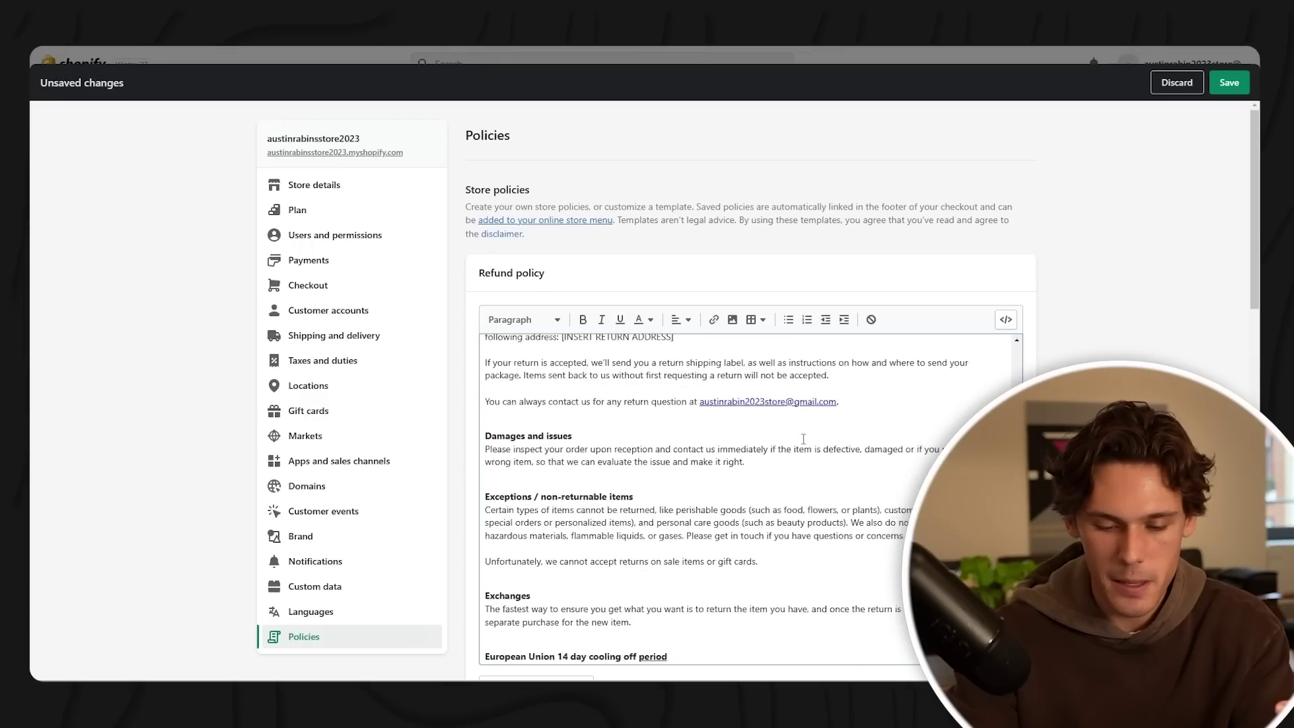
pyautogui.scroll(-6, 742, 434)
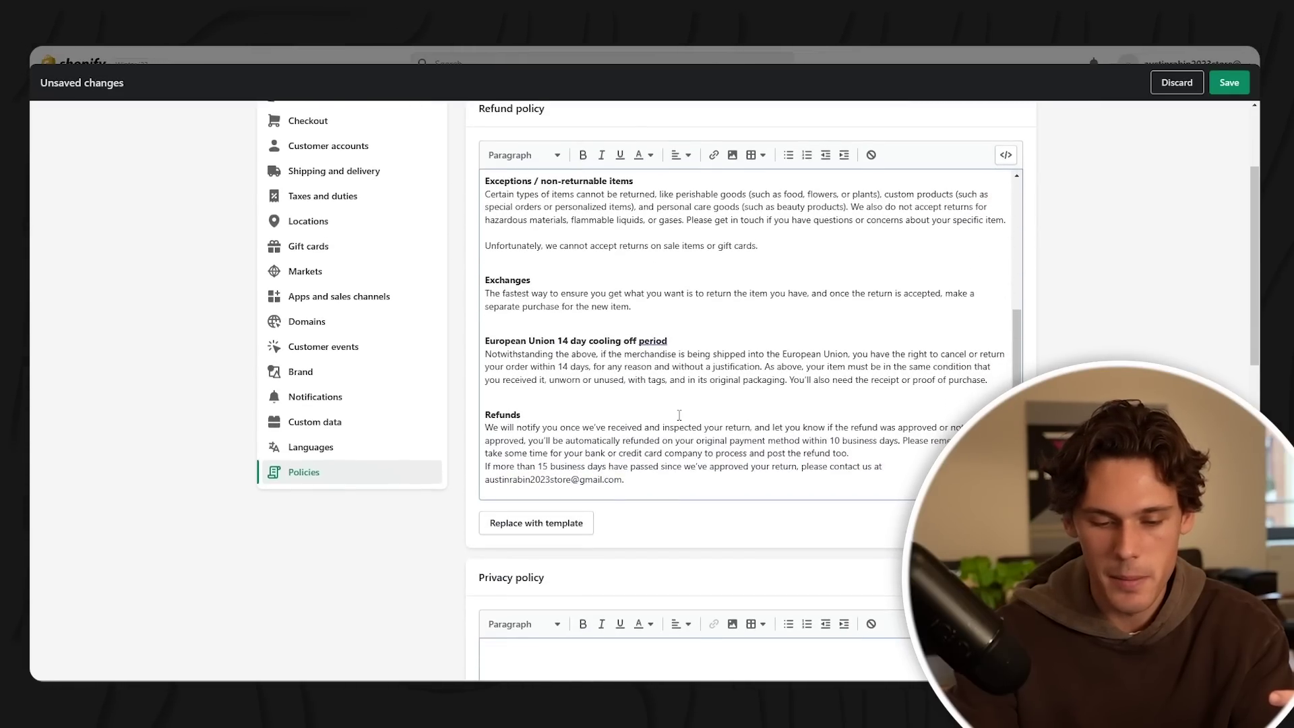
pyautogui.click(562, 372)
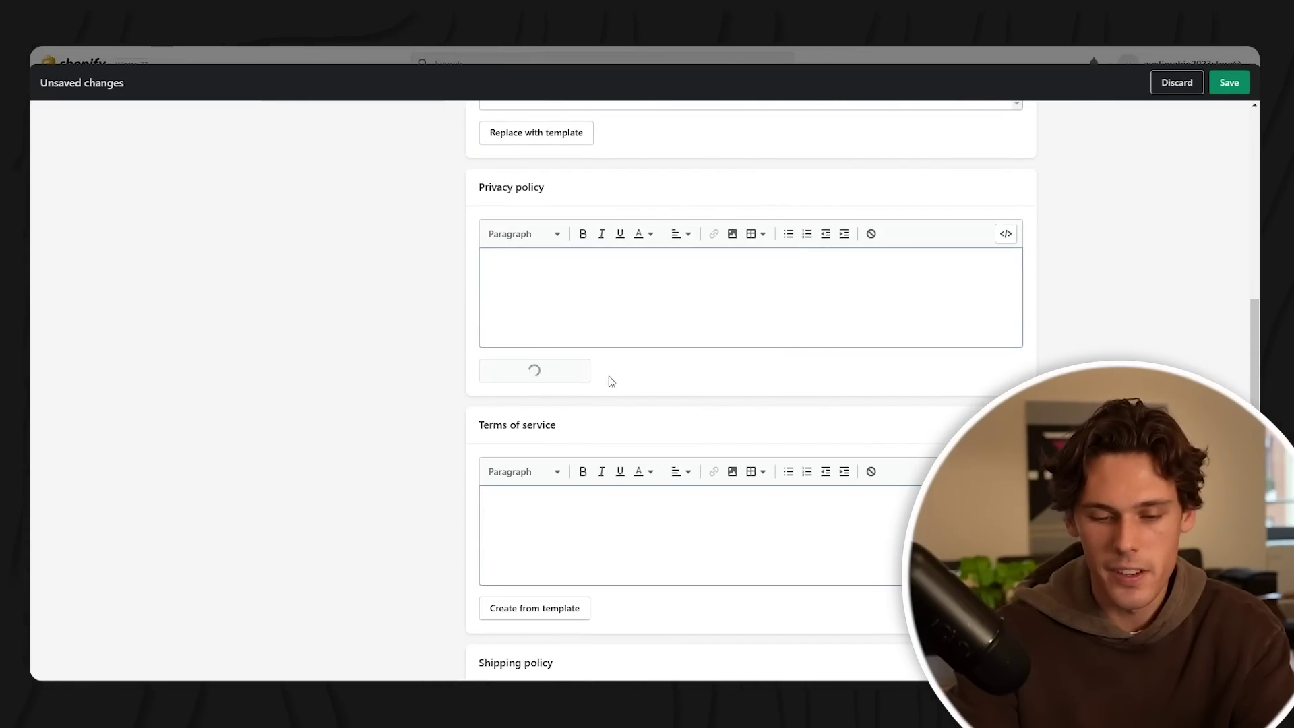
pyautogui.scroll(-10, 748, 405)
pyautogui.scroll(-10, 433, 338)
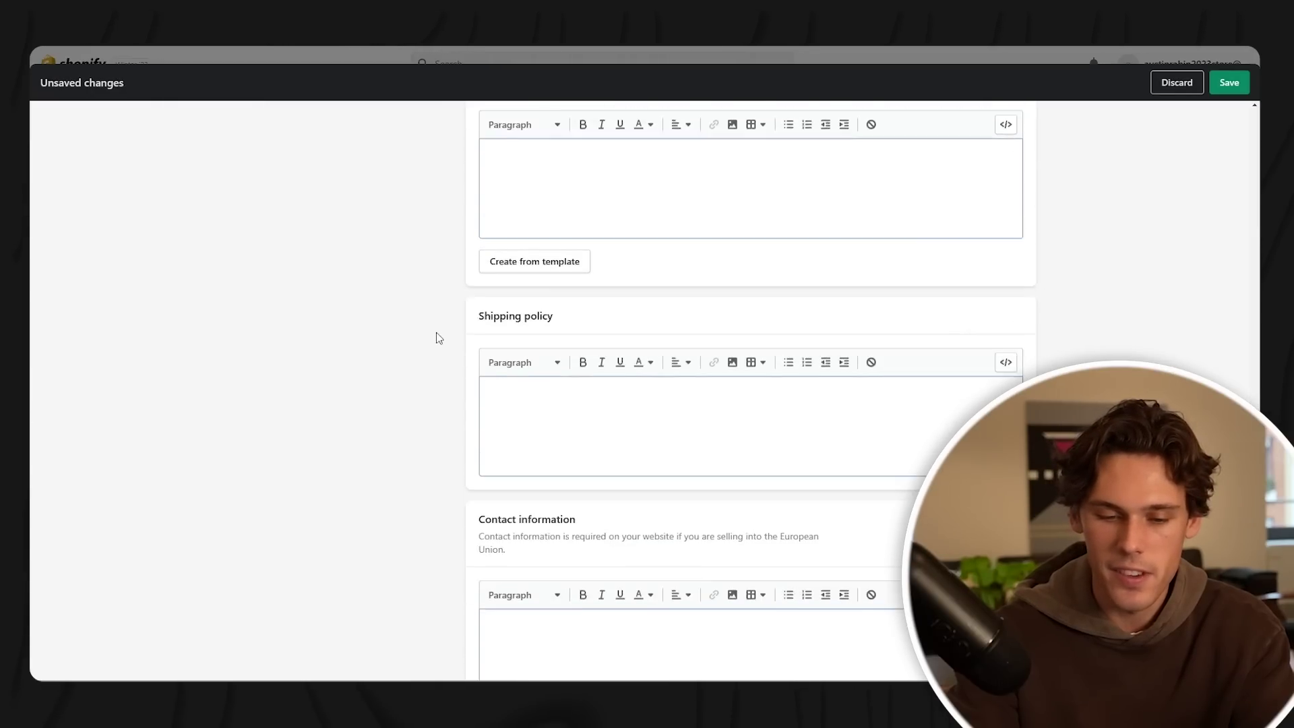
pyautogui.scroll(-5, 542, 384)
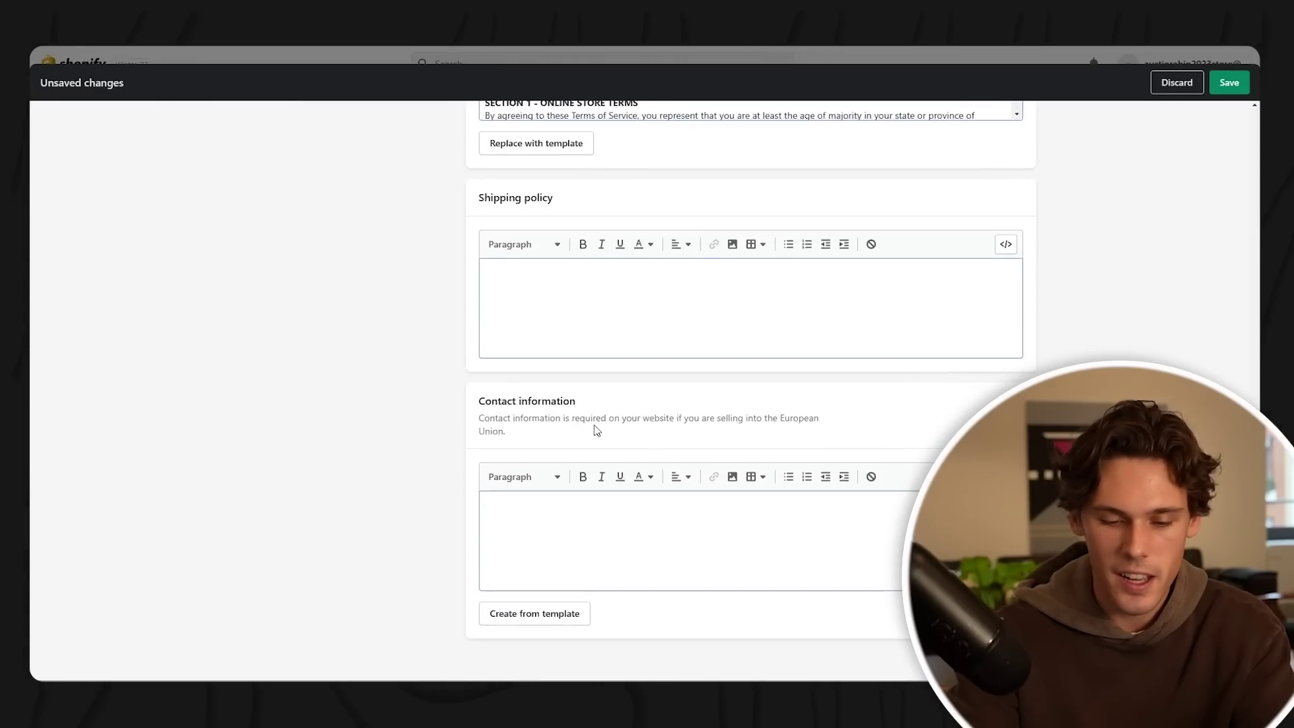
pyautogui.scroll(5, 587, 436)
pyautogui.scroll(-3, 610, 495)
pyautogui.scroll(15, 612, 447)
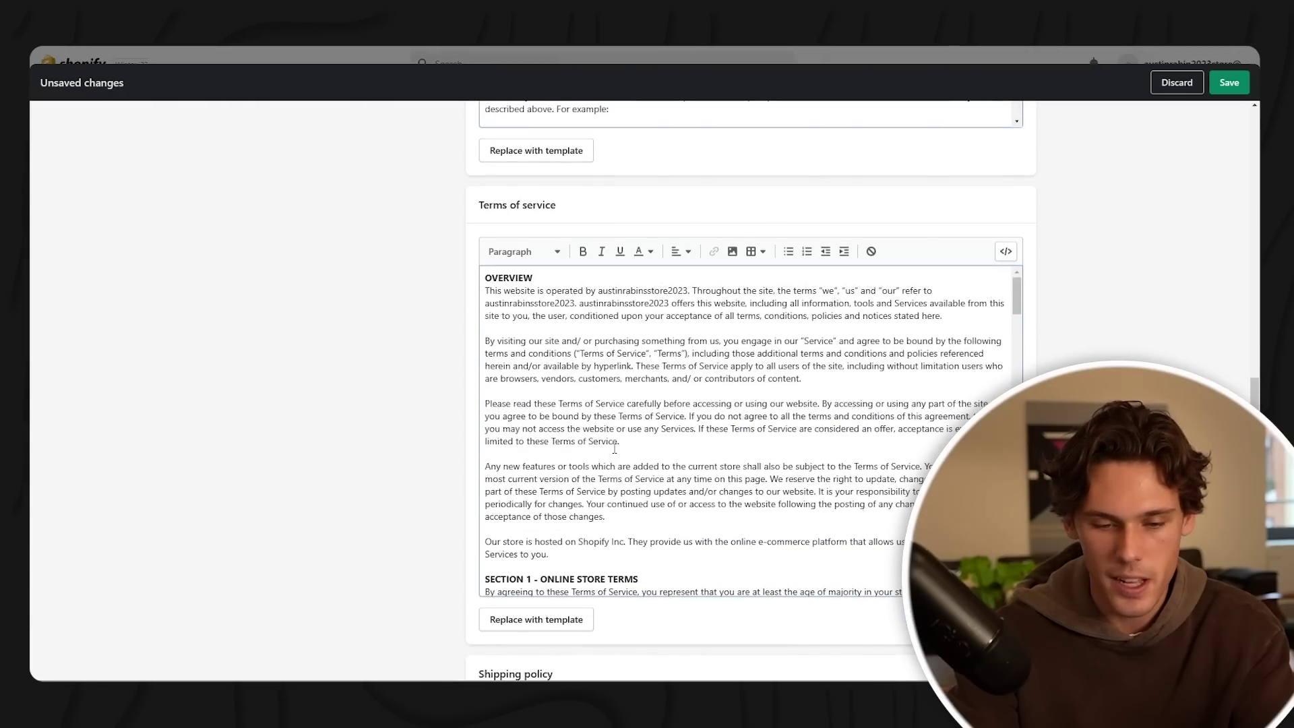
pyautogui.scroll(-10, 494, 320)
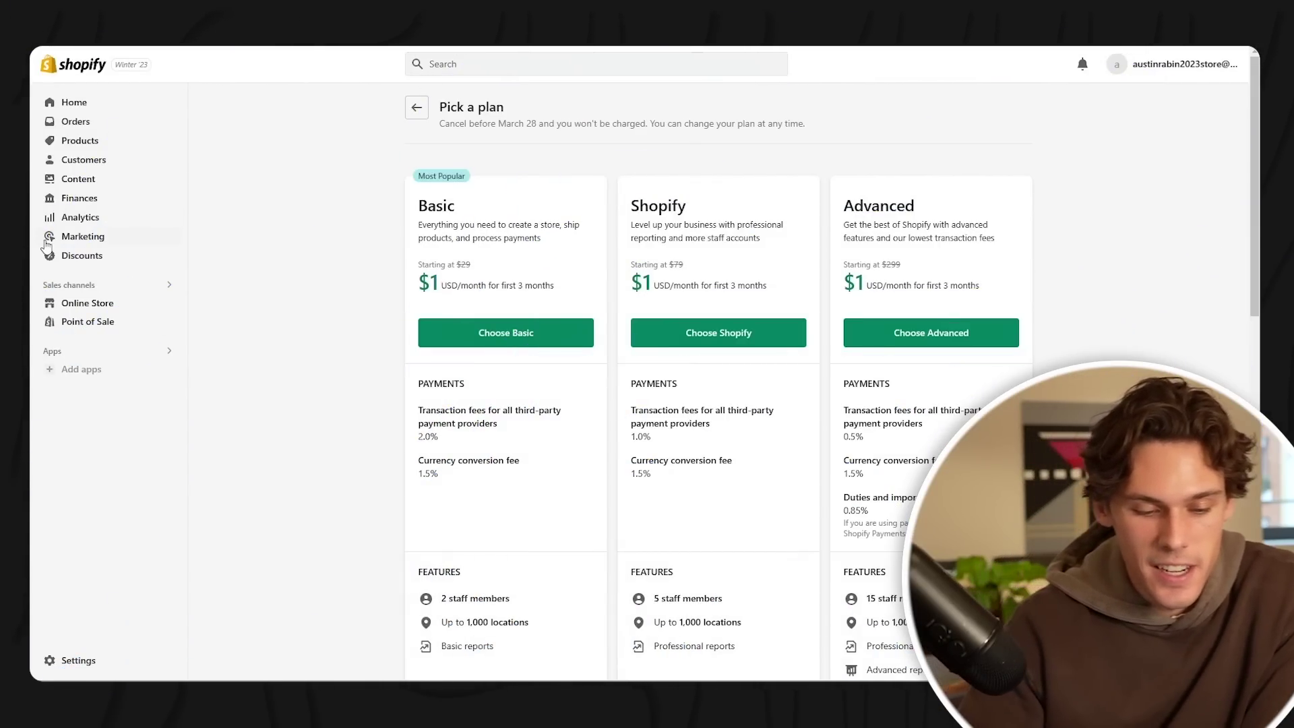
# - Install DSers-AliExpress Dropshipping from suggested apps and let DSers create an account
pyautogui.click(81, 369)
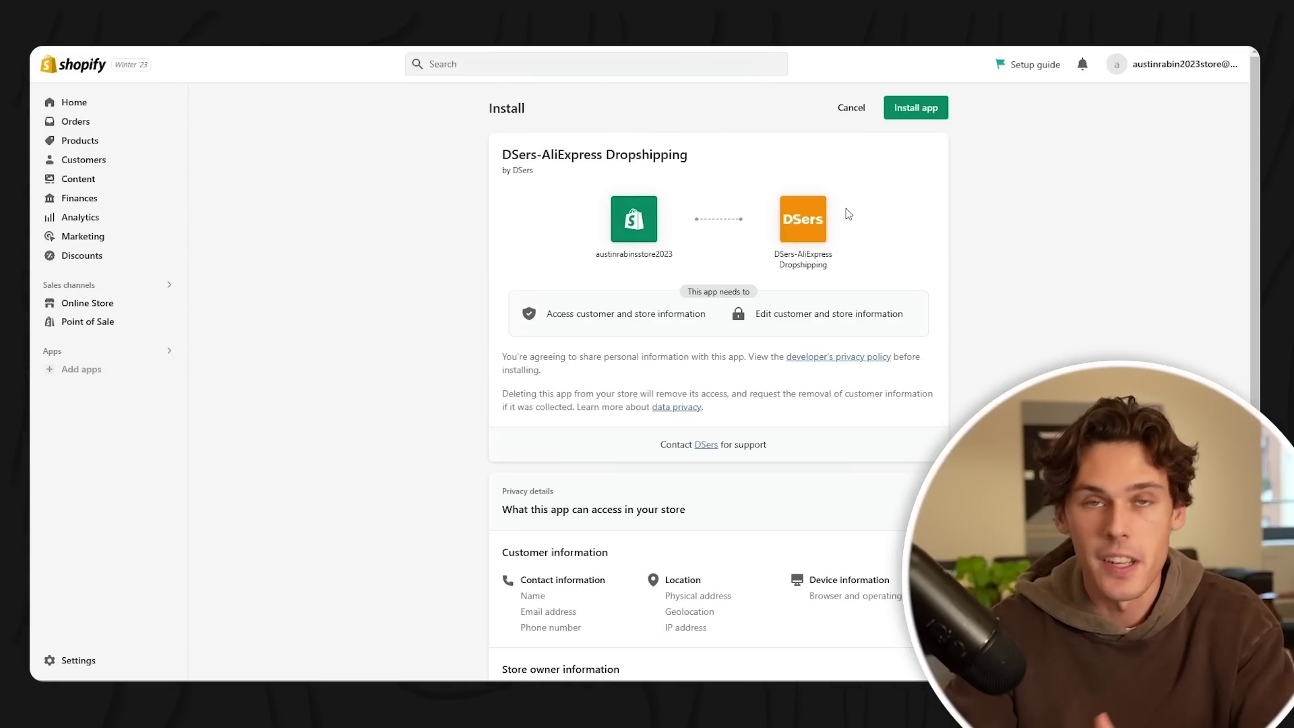
pyautogui.click(901, 118)
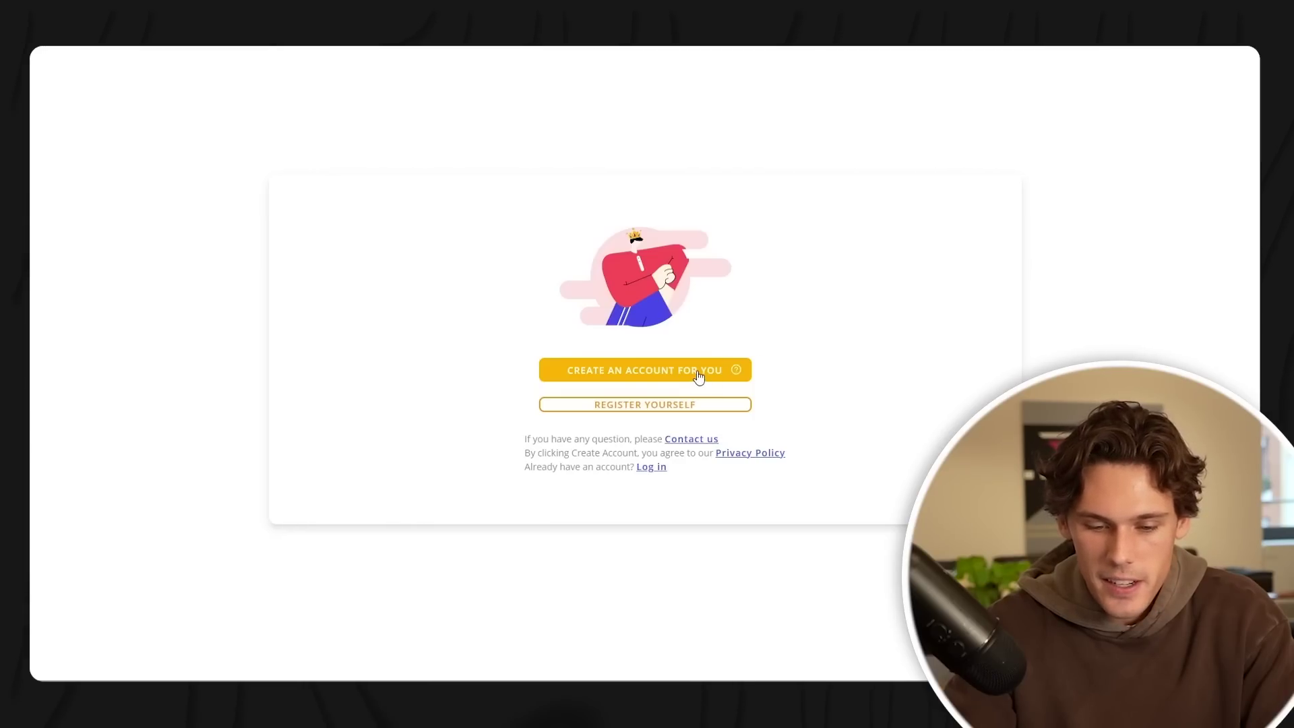
pyautogui.click(698, 376)
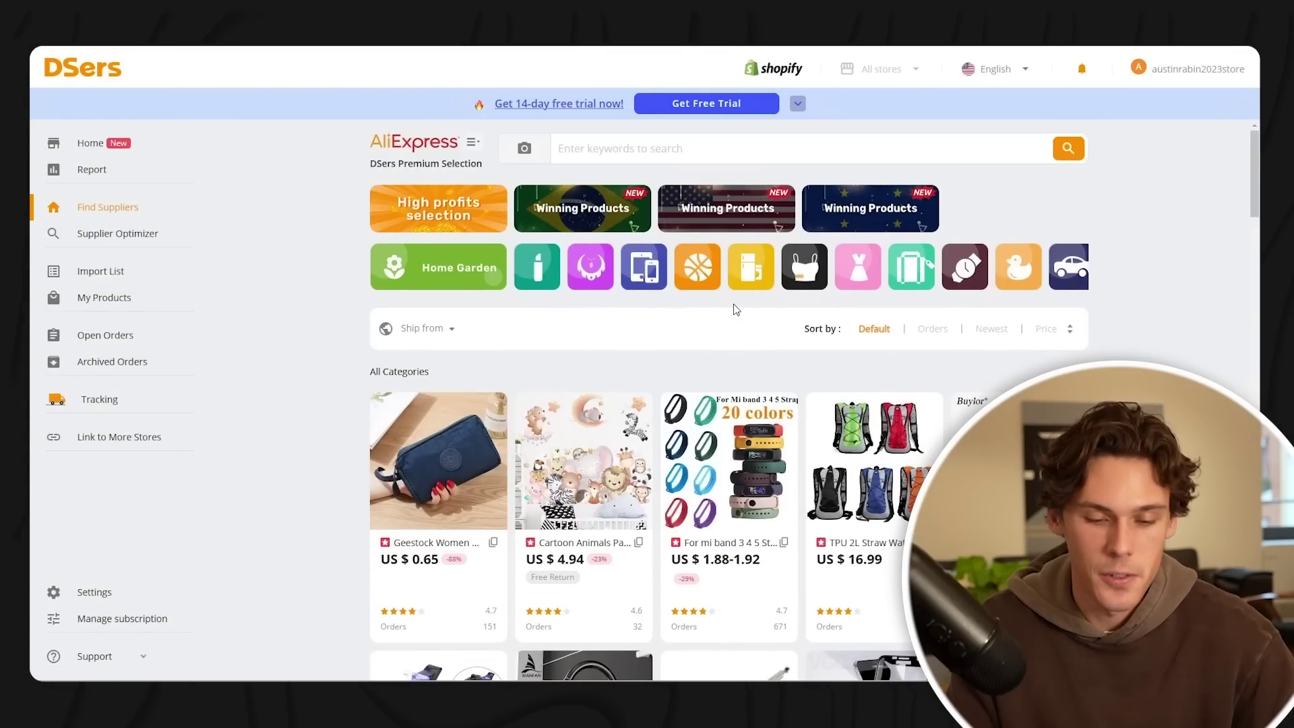
# - Browse the DSers Find Suppliers catalogue
pyautogui.scroll(-4, 736, 309)
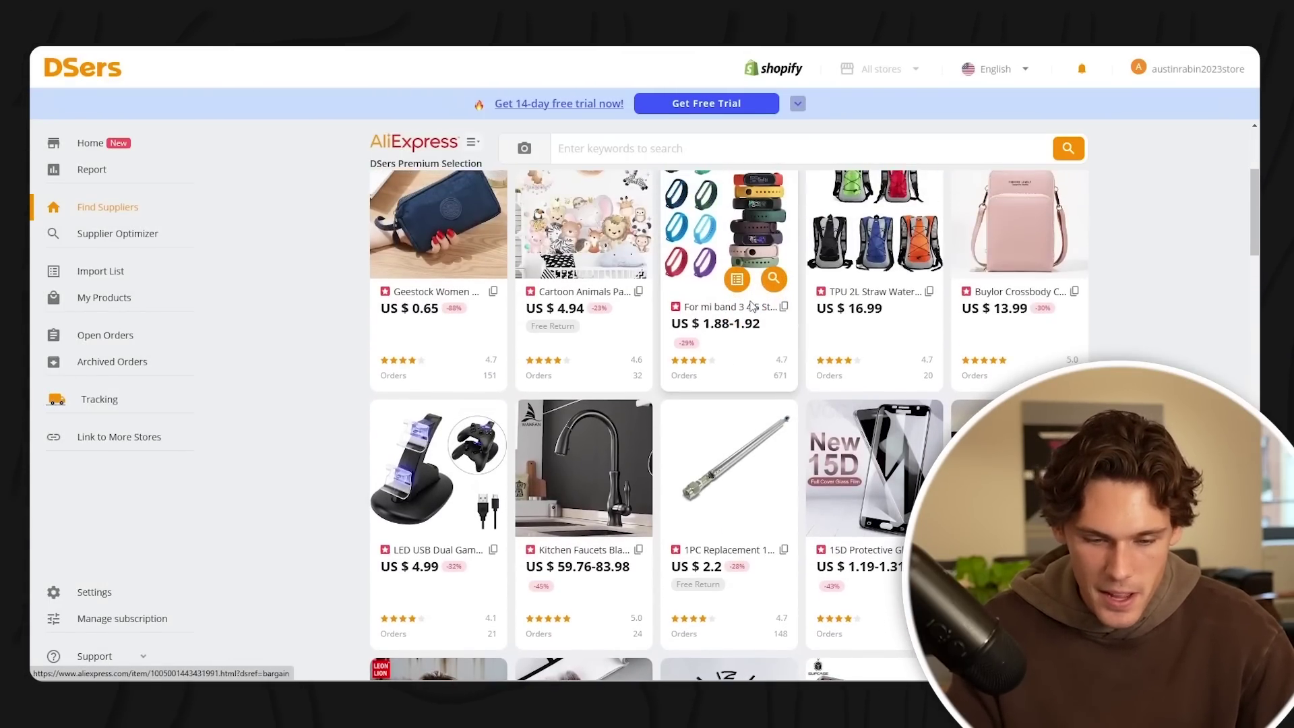
pyautogui.scroll(-8, 753, 306)
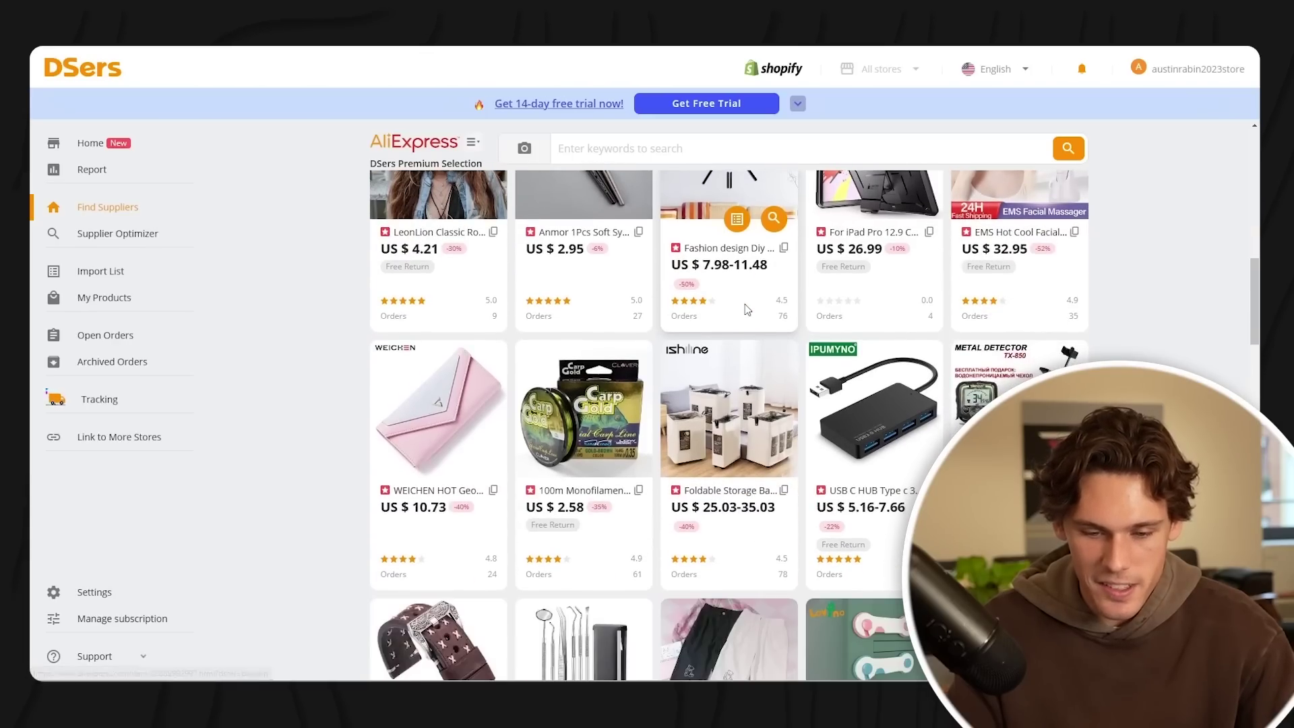
pyautogui.scroll(-8, 747, 309)
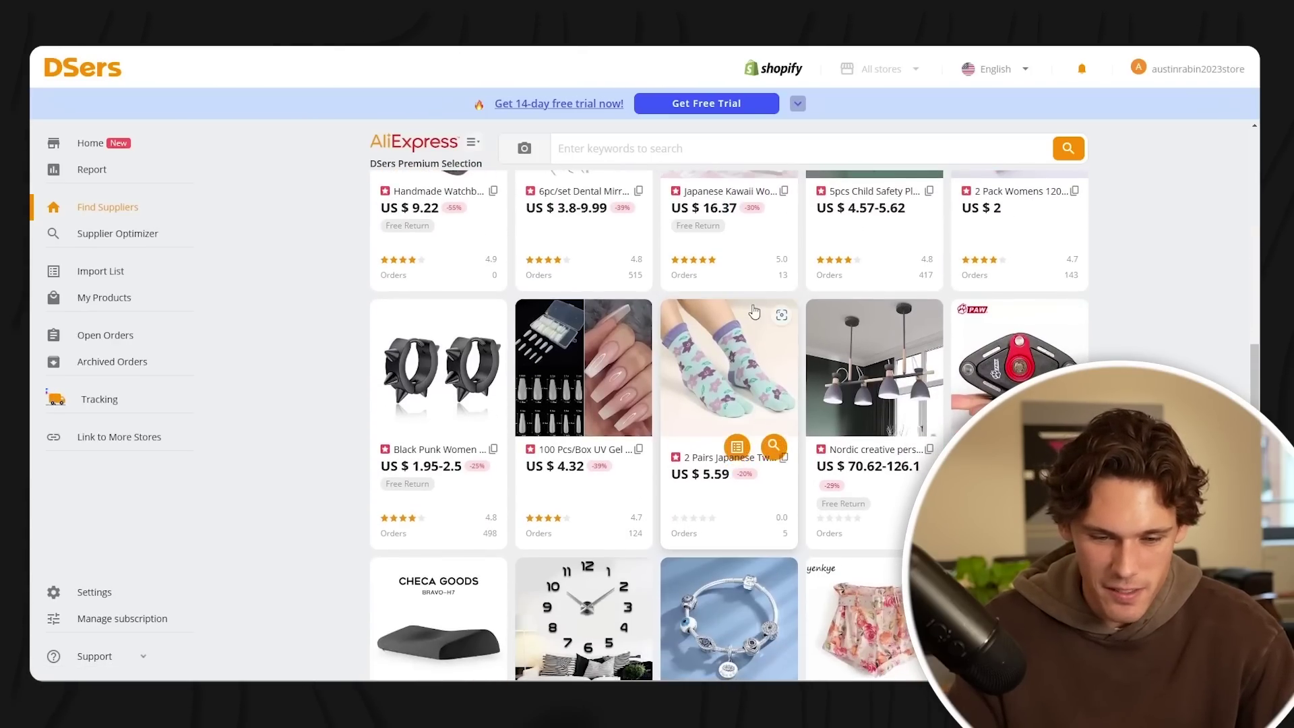
pyautogui.scroll(-4, 754, 311)
pyautogui.scroll(-3, 758, 310)
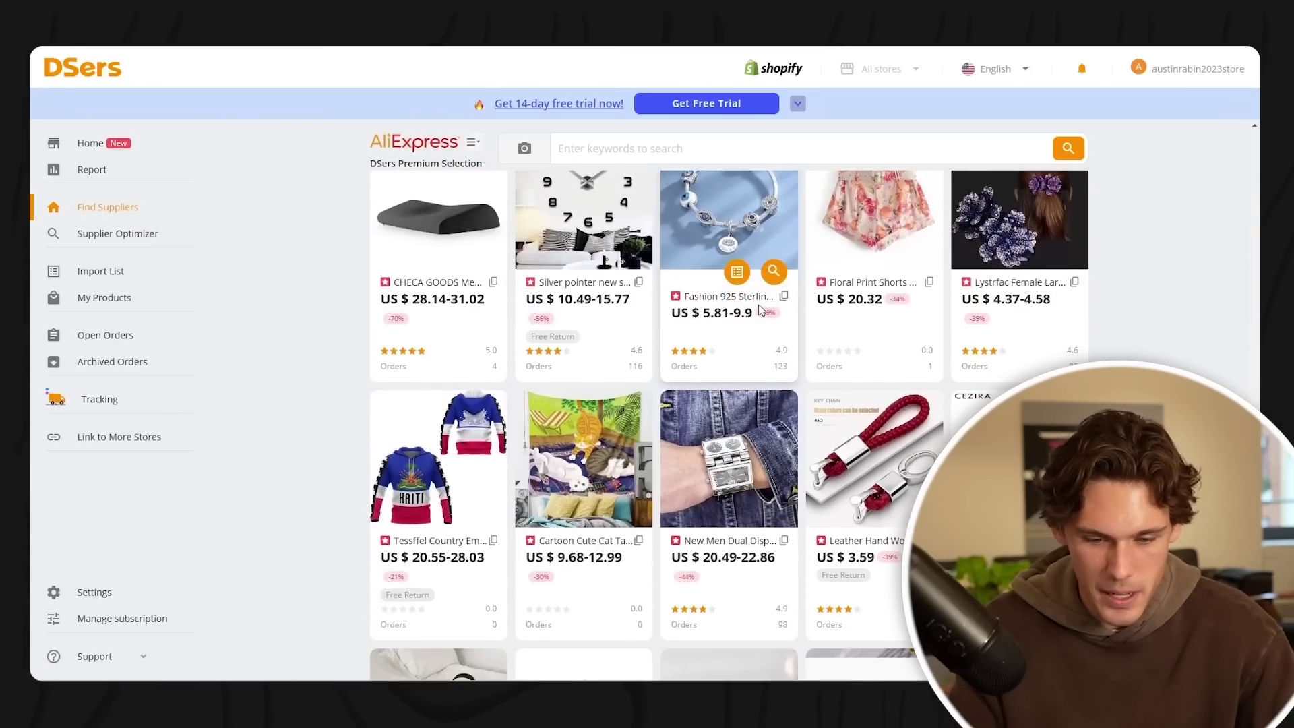
pyautogui.scroll(-8, 758, 306)
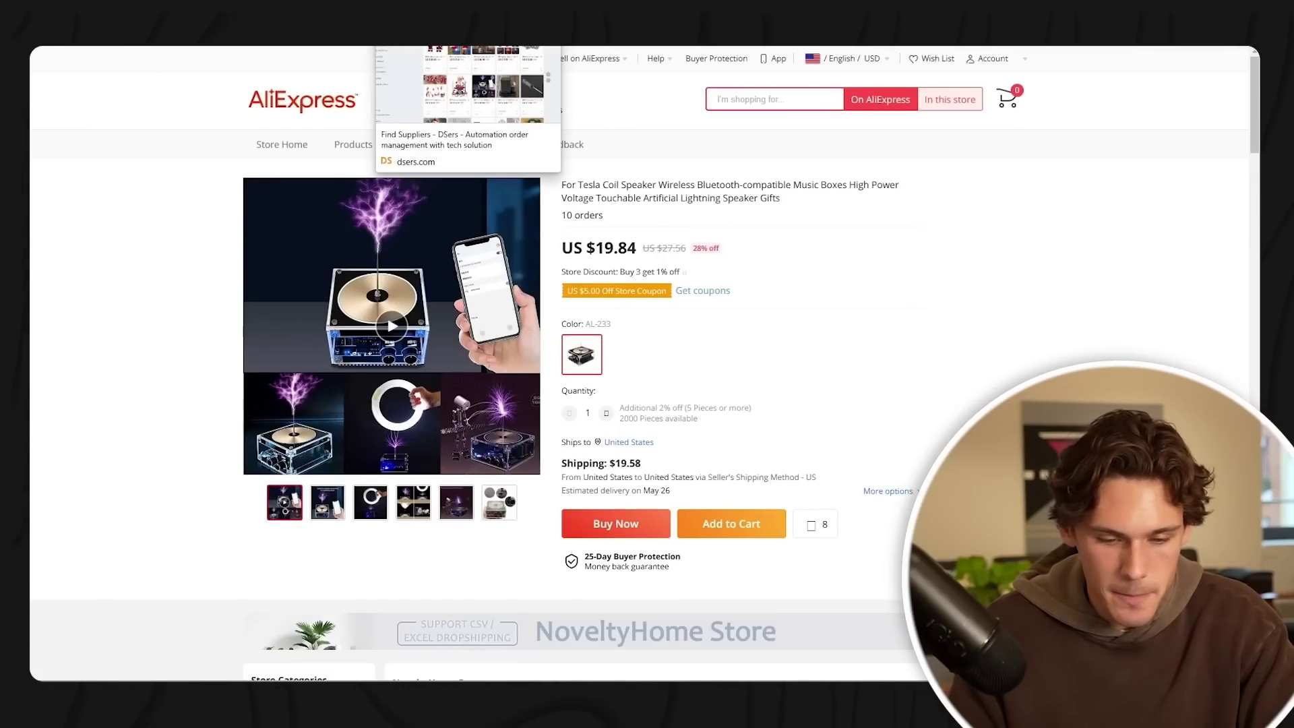
# - Import the Tesla coil speaker from the 'electric music box' results and select it in the Import list
pyautogui.click(432, 9)
pyautogui.moveTo(748, 529)
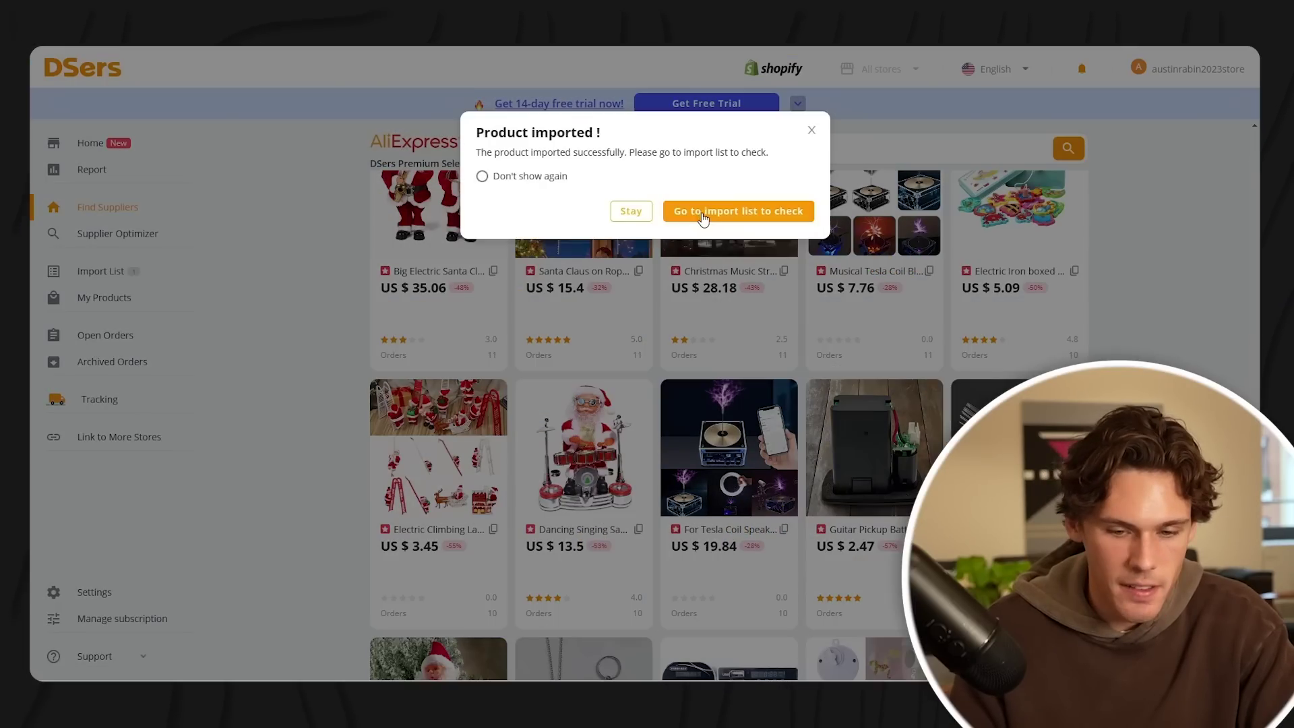
pyautogui.click(704, 213)
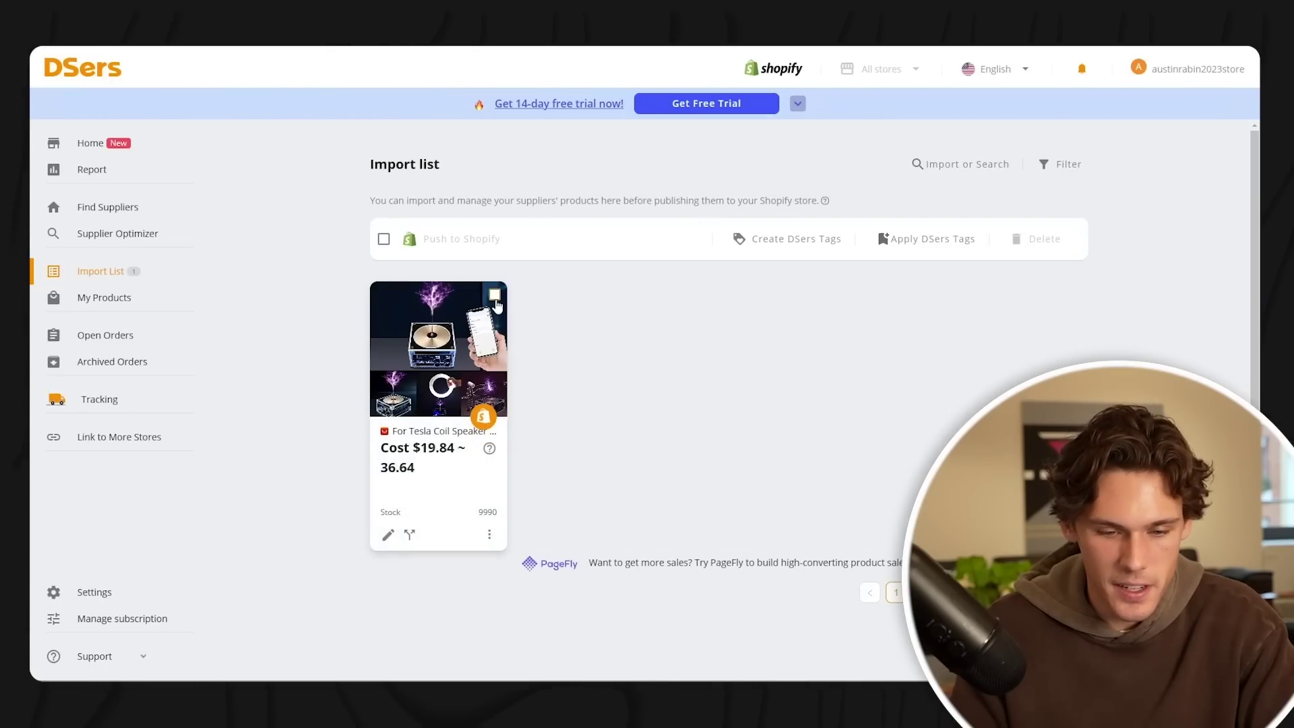
pyautogui.click(495, 295)
# - Push the Tesla coil speaker to Shopify with the Pricing rule unchecked
pyautogui.click(457, 239)
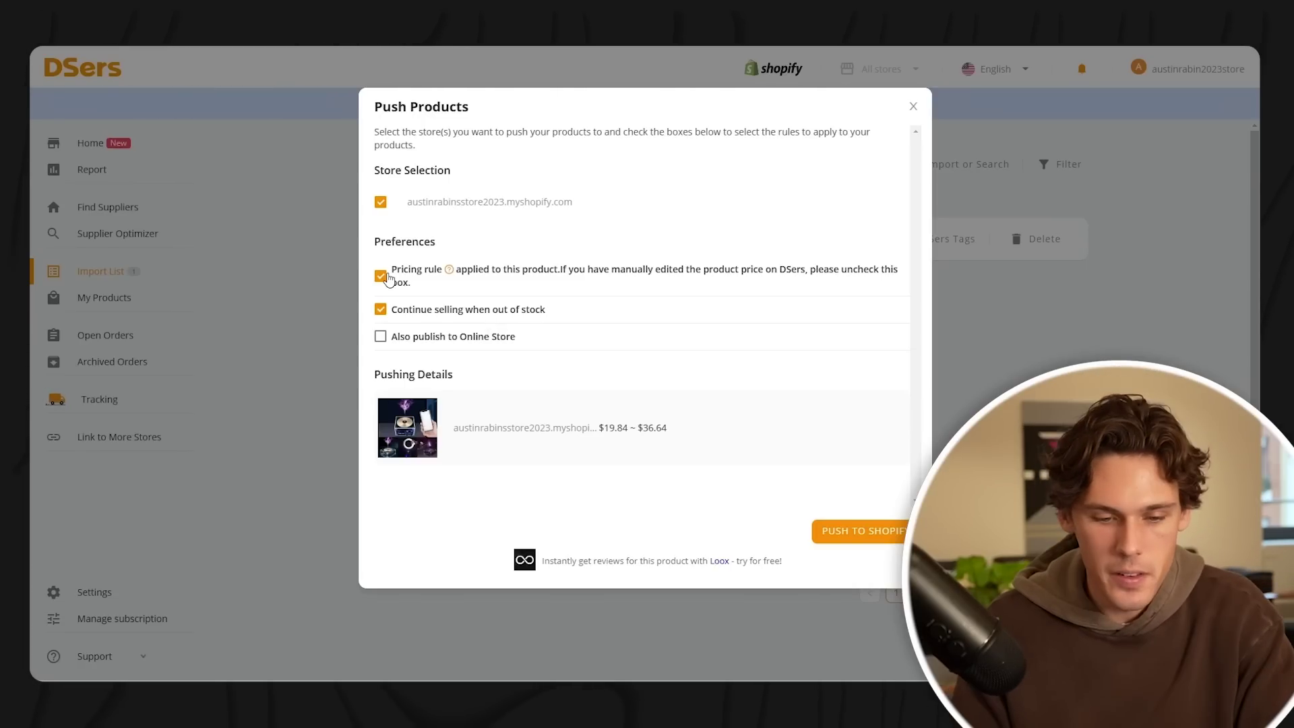
pyautogui.click(384, 276)
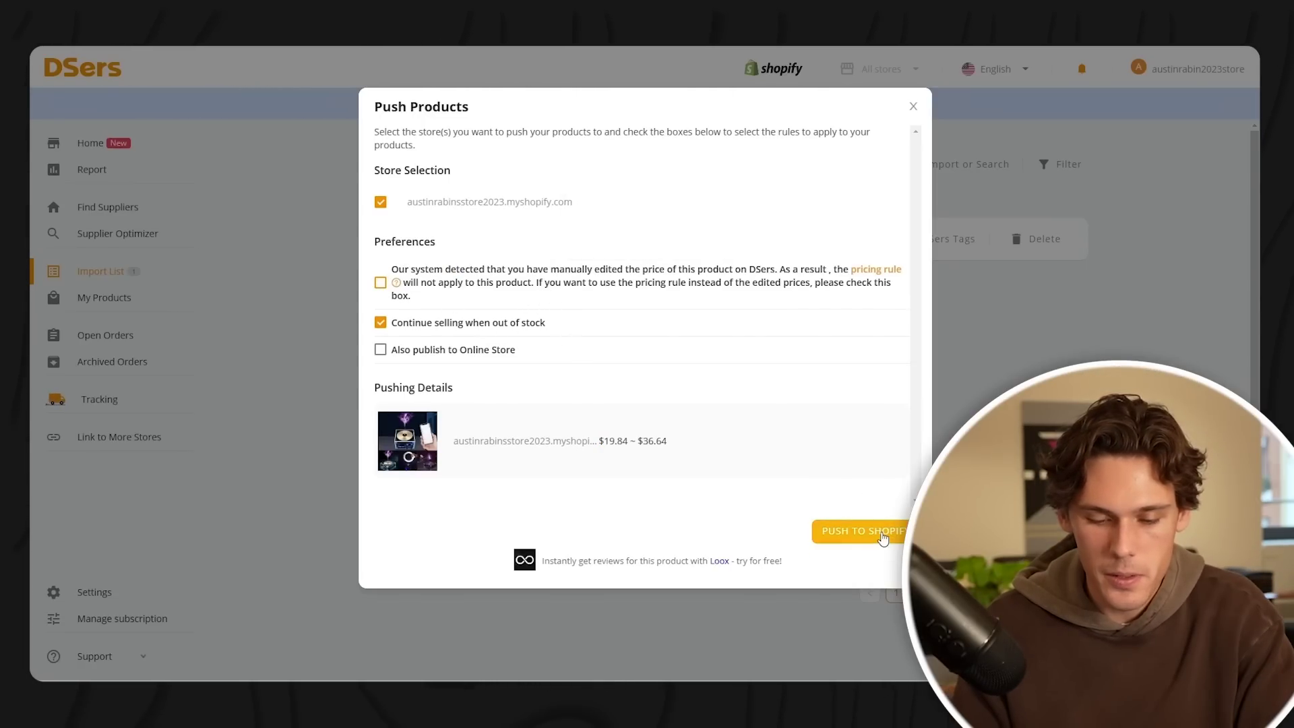
pyautogui.click(883, 537)
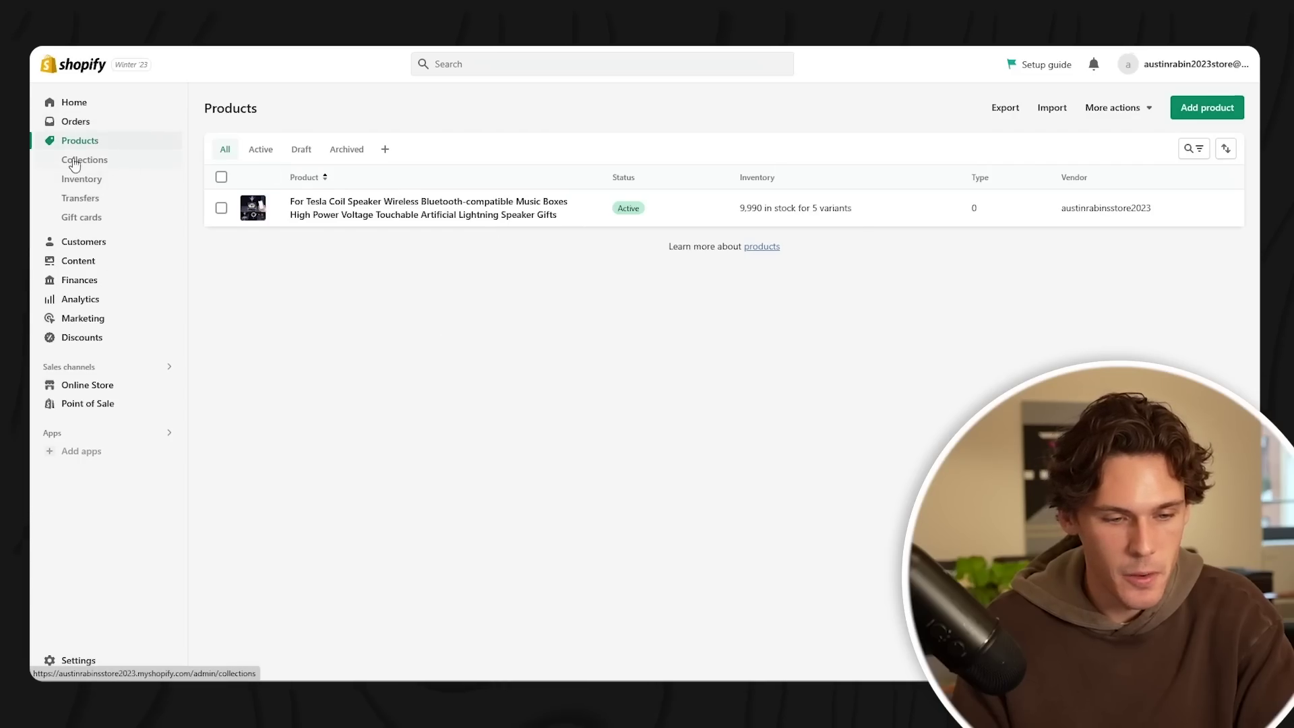
# - Open the Tesla Coil Speaker product and select lines of its SPECIFICATIONS description
pyautogui.click(358, 214)
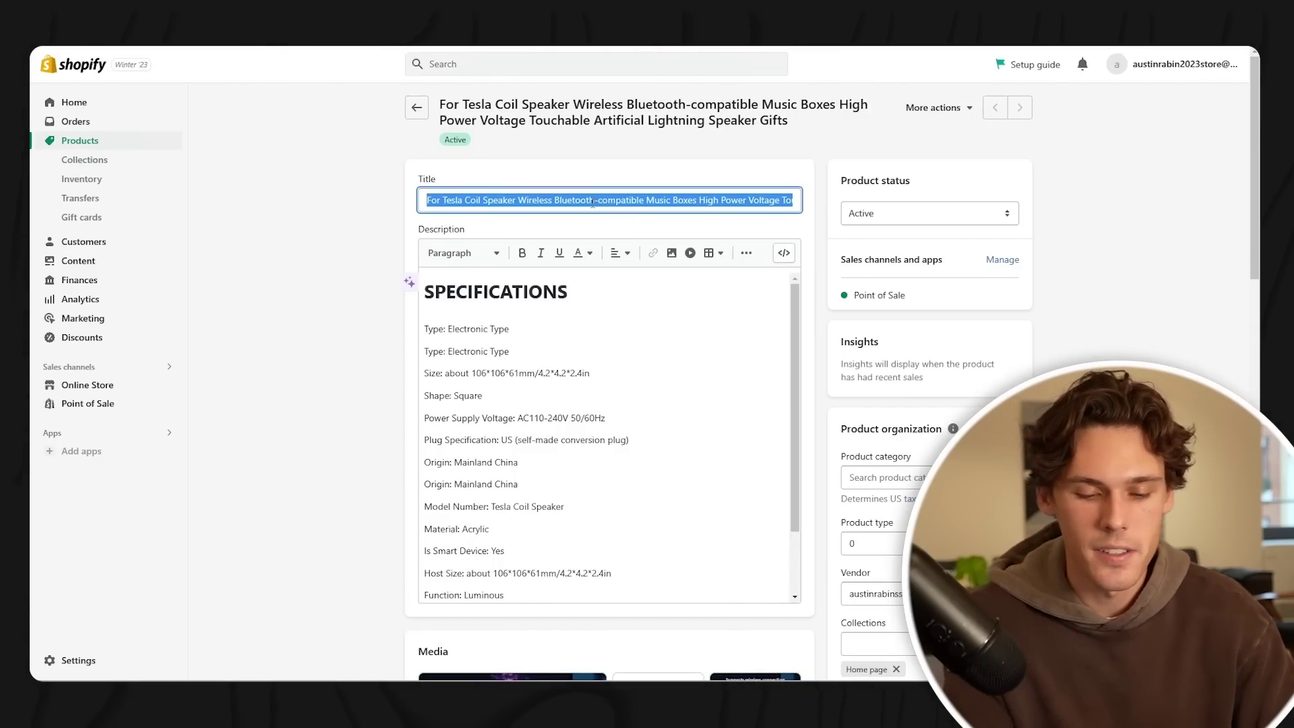
pyautogui.moveTo(619, 471)
pyautogui.mouseDown()
pyautogui.moveTo(543, 322)
pyautogui.moveTo(620, 470)
pyautogui.mouseUp()
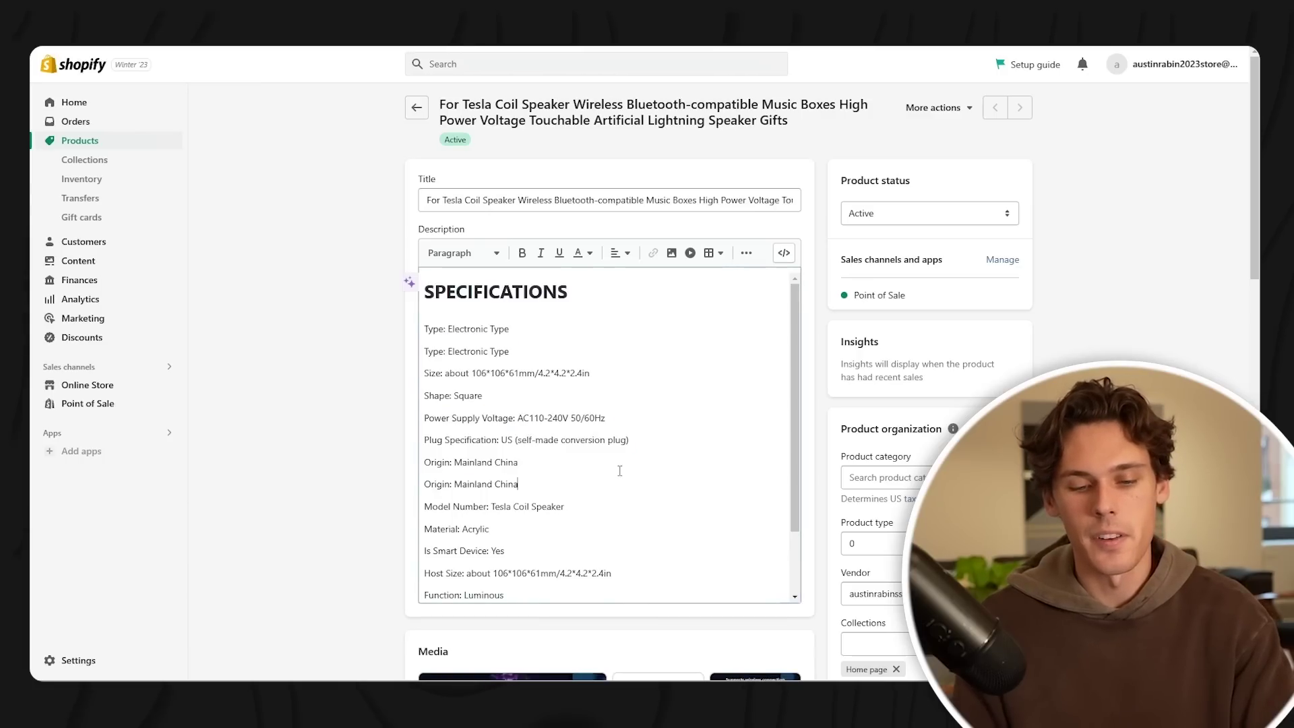
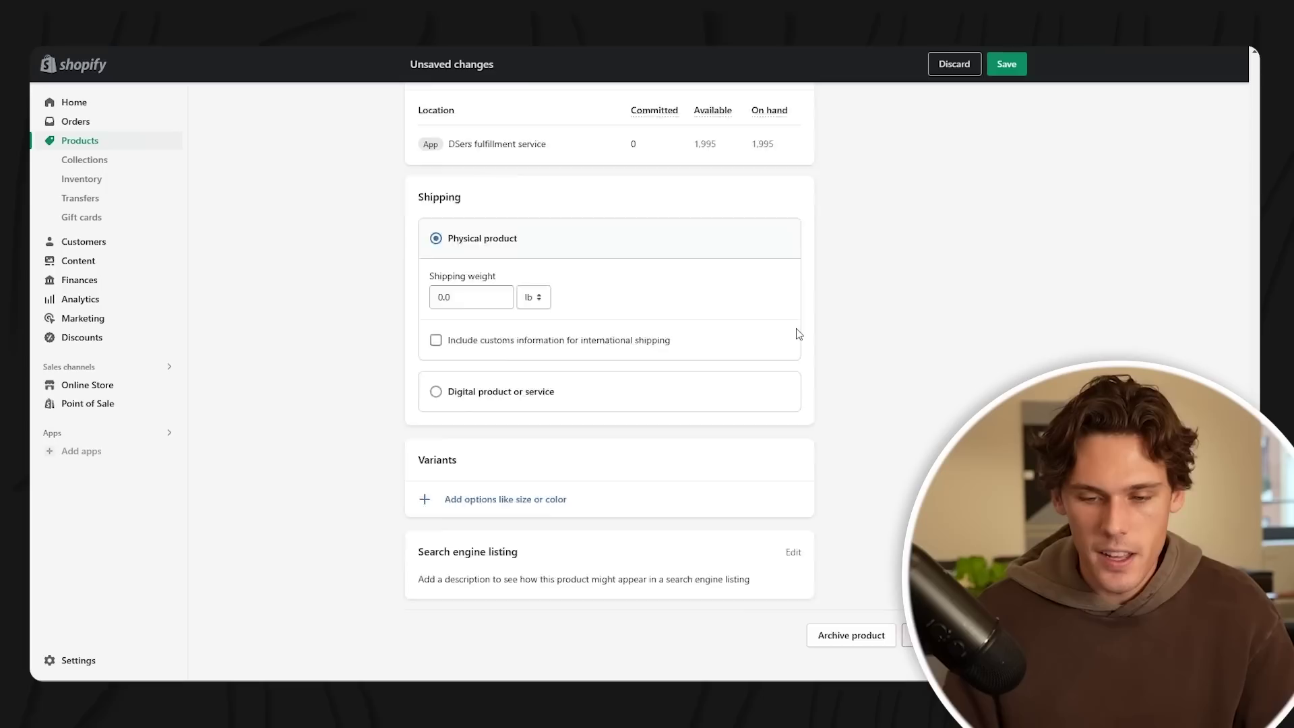
# - Save the Zap Music Box as a physical product in the Home page collection
pyautogui.scroll(15, 795, 337)
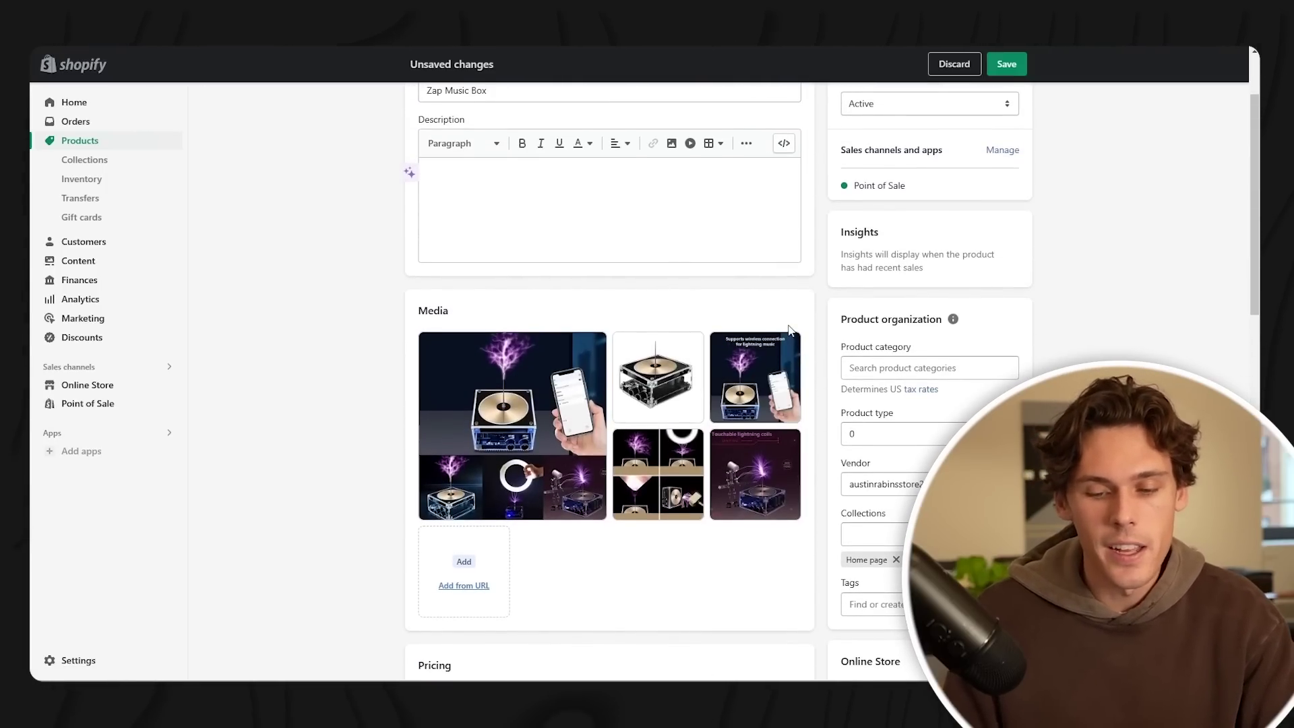
pyautogui.scroll(2, 775, 337)
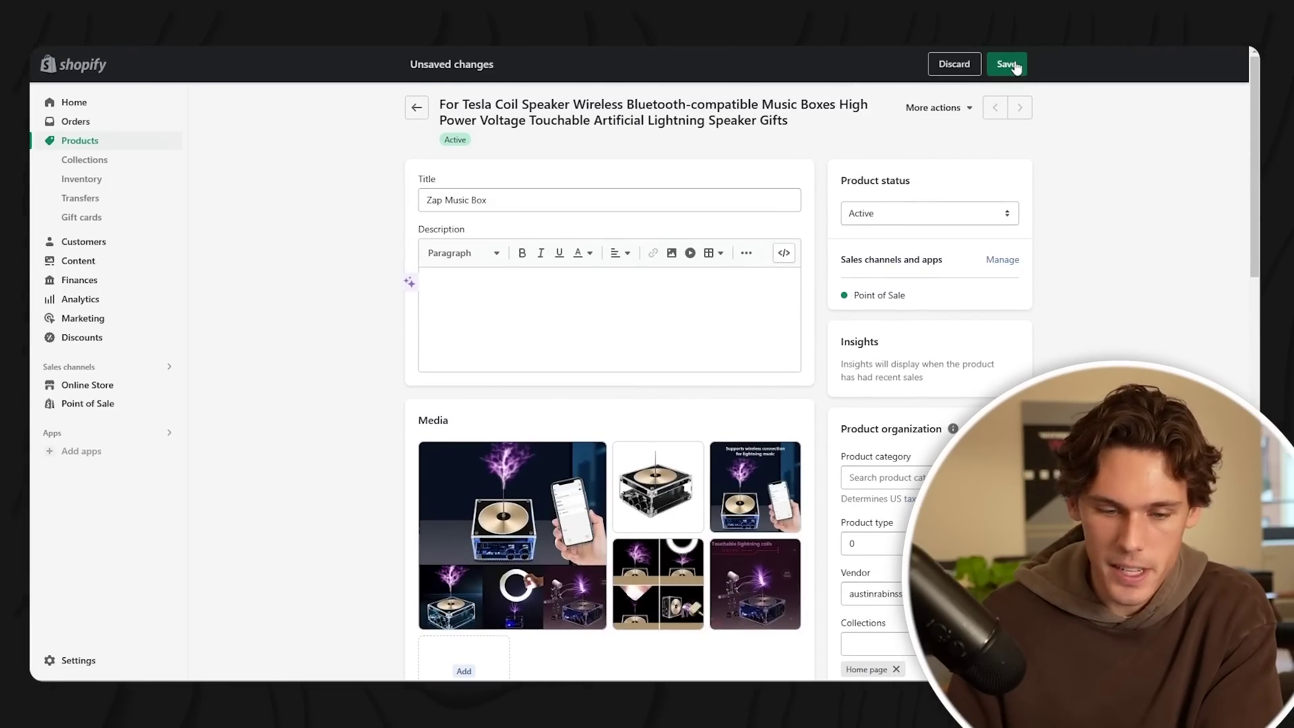
pyautogui.click(1008, 65)
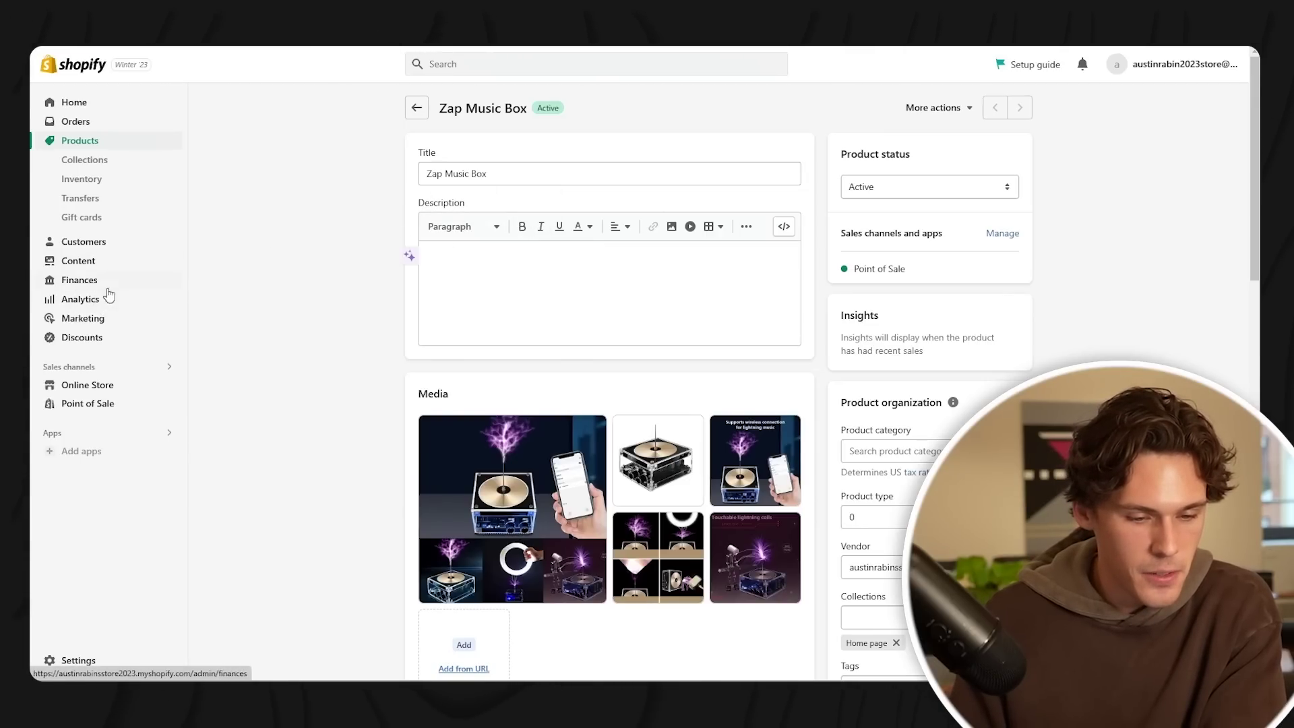
# - Go to the Themes page and browse the Popular free themes to add Origin
pyautogui.click(101, 386)
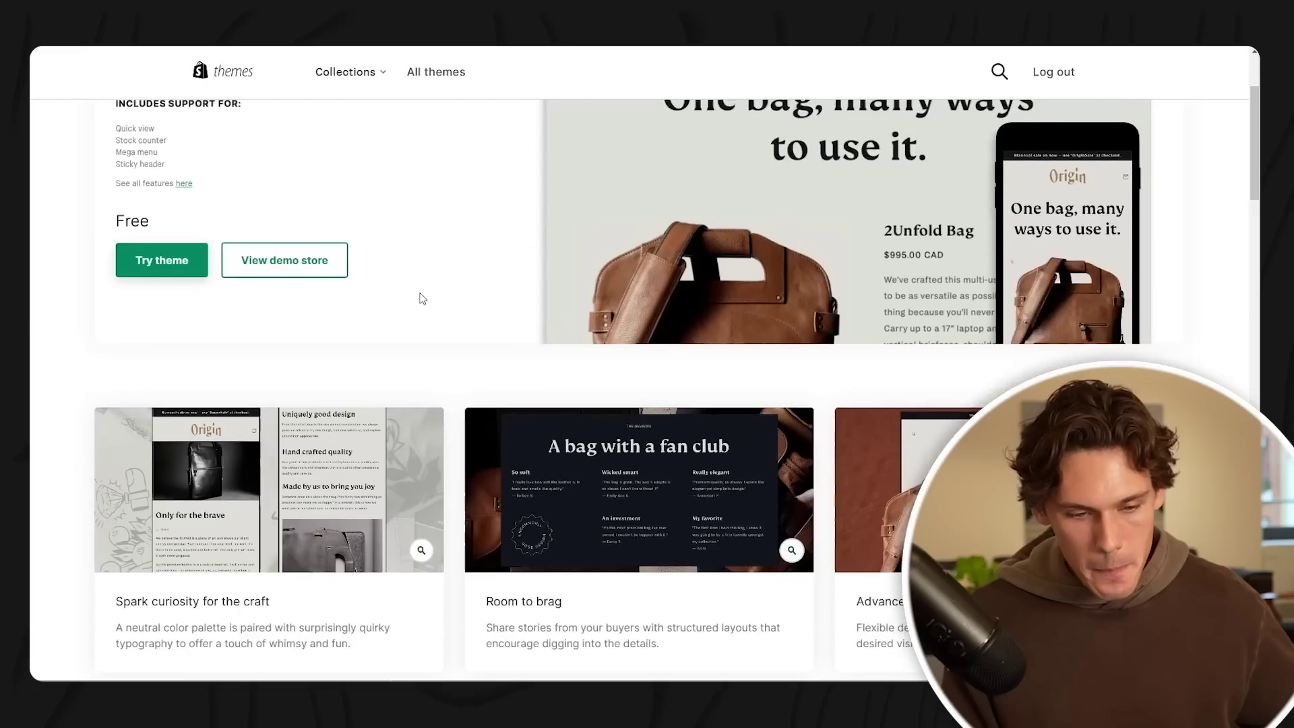
pyautogui.scroll(-4, 419, 298)
pyautogui.scroll(8, 443, 277)
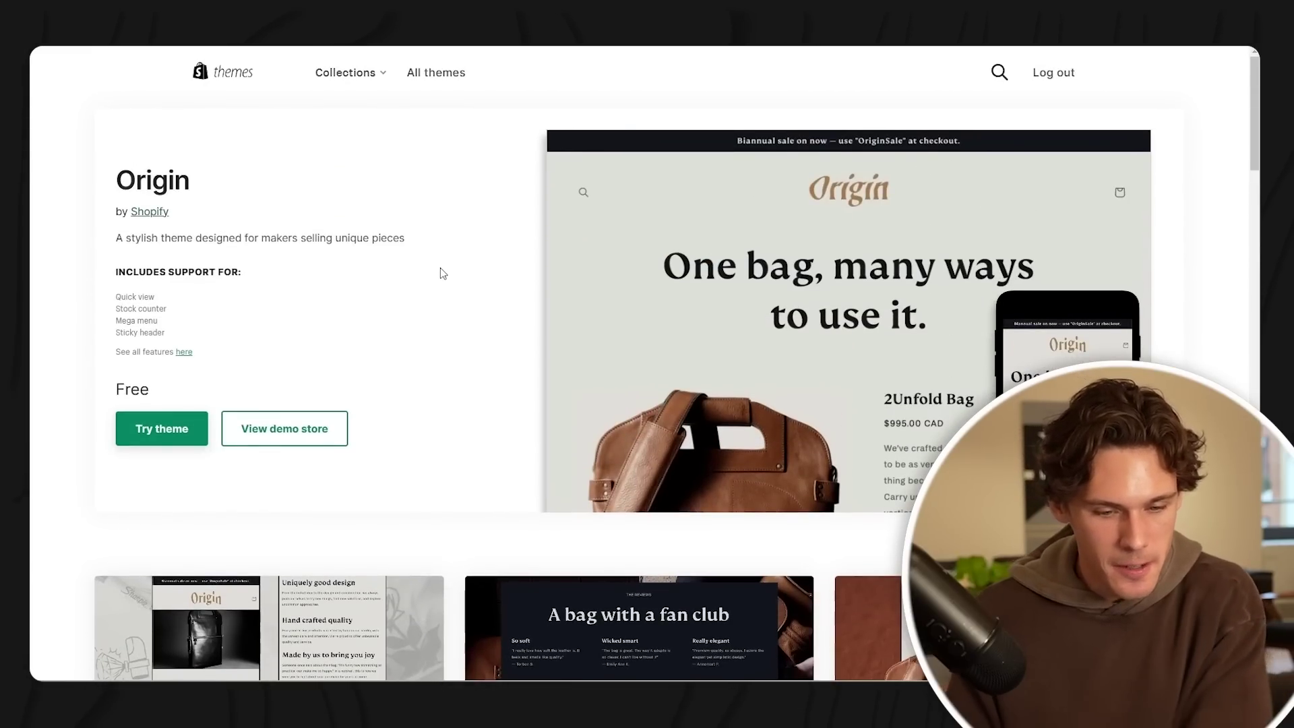
pyautogui.scroll(-2, 461, 250)
pyautogui.scroll(2, 461, 249)
pyautogui.scroll(-4, 461, 251)
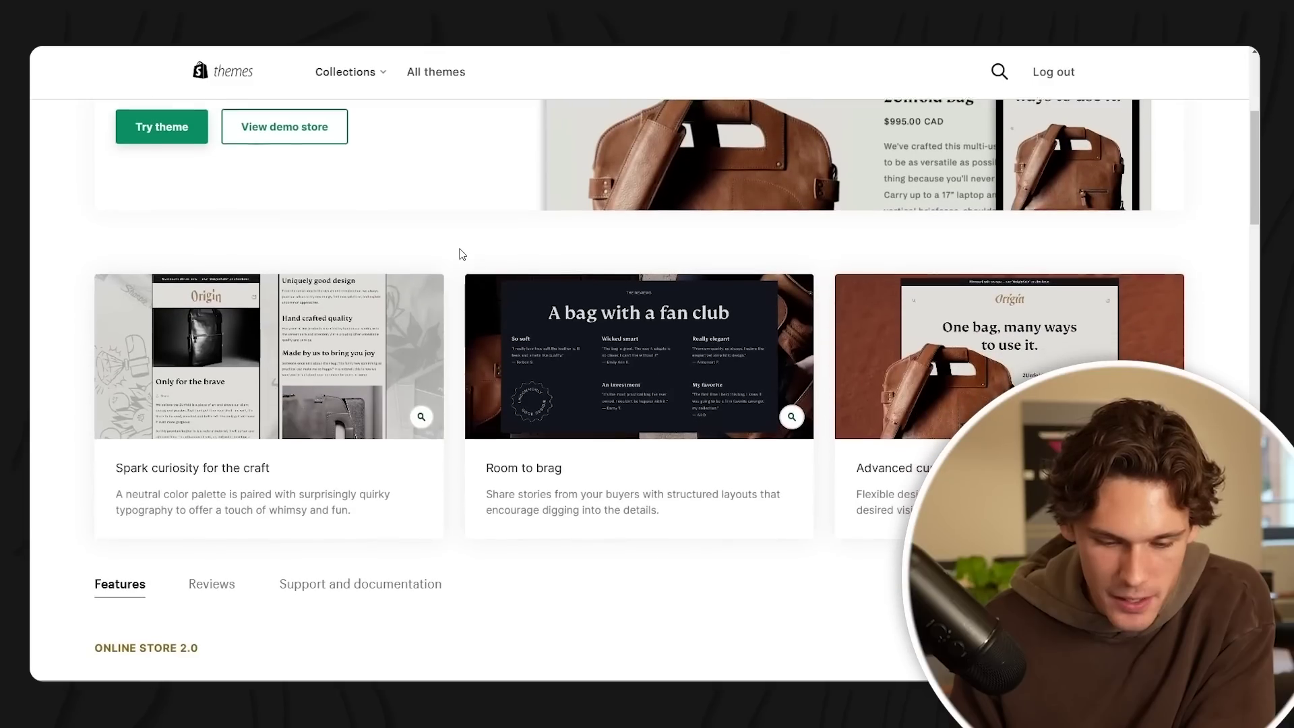
pyautogui.scroll(-1, 462, 255)
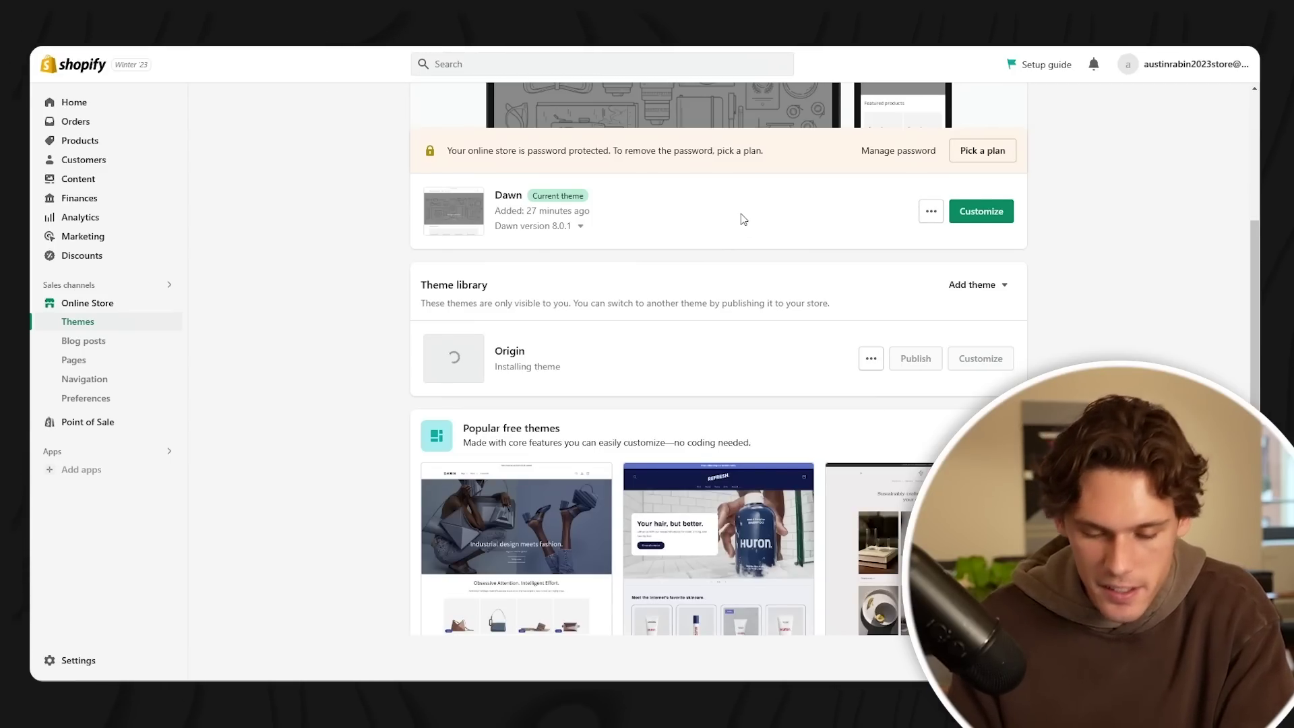
pyautogui.scroll(-3, 742, 219)
pyautogui.scroll(3, 722, 254)
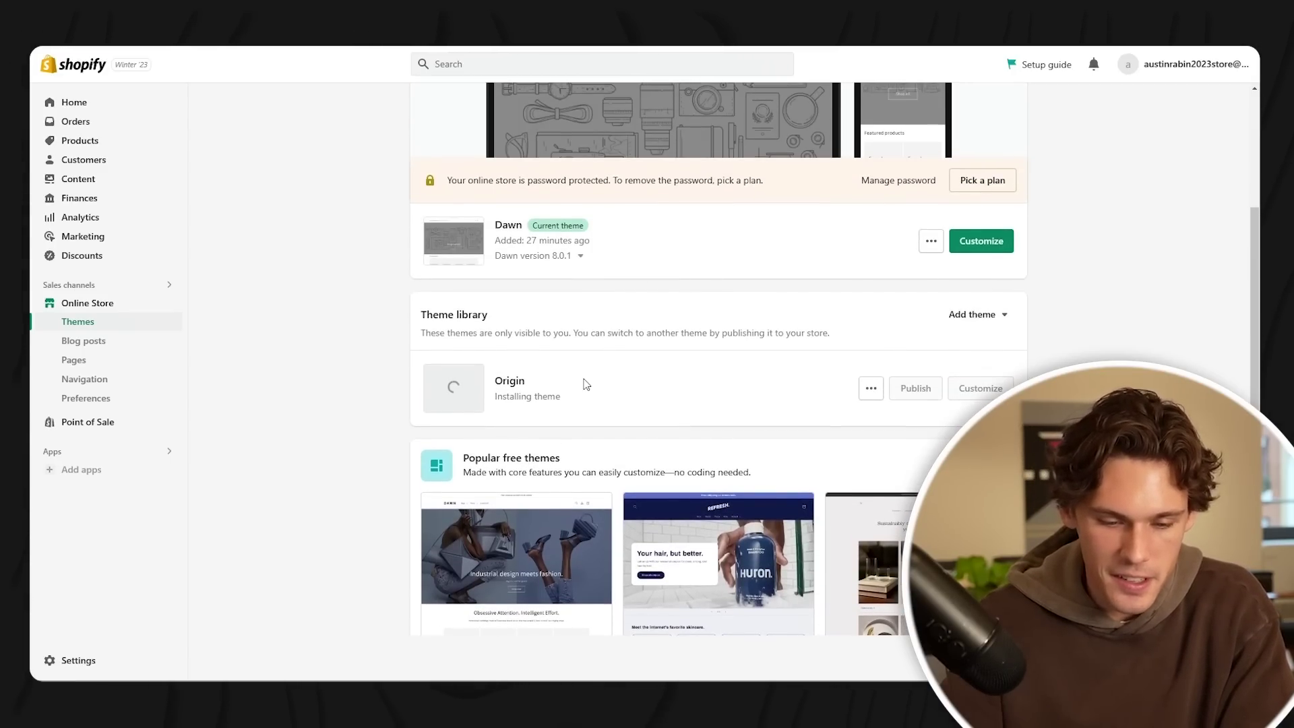
pyautogui.scroll(1, 876, 378)
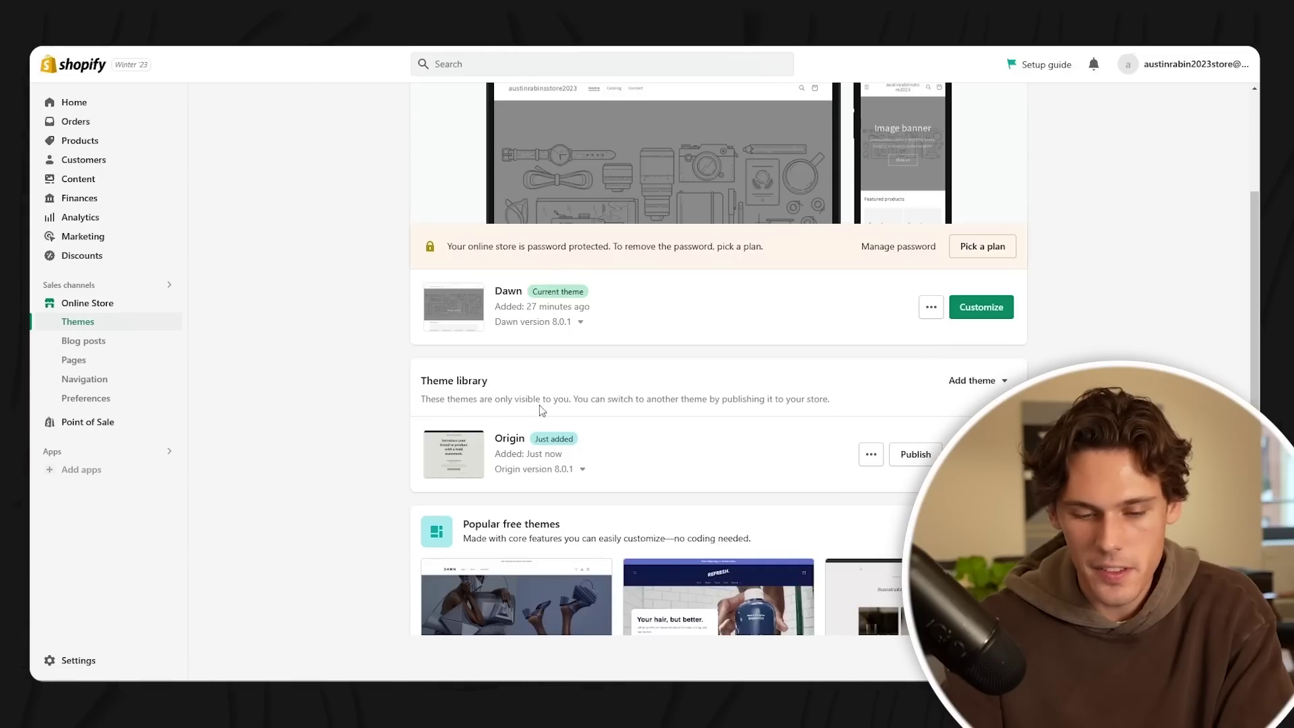
pyautogui.scroll(1, 578, 405)
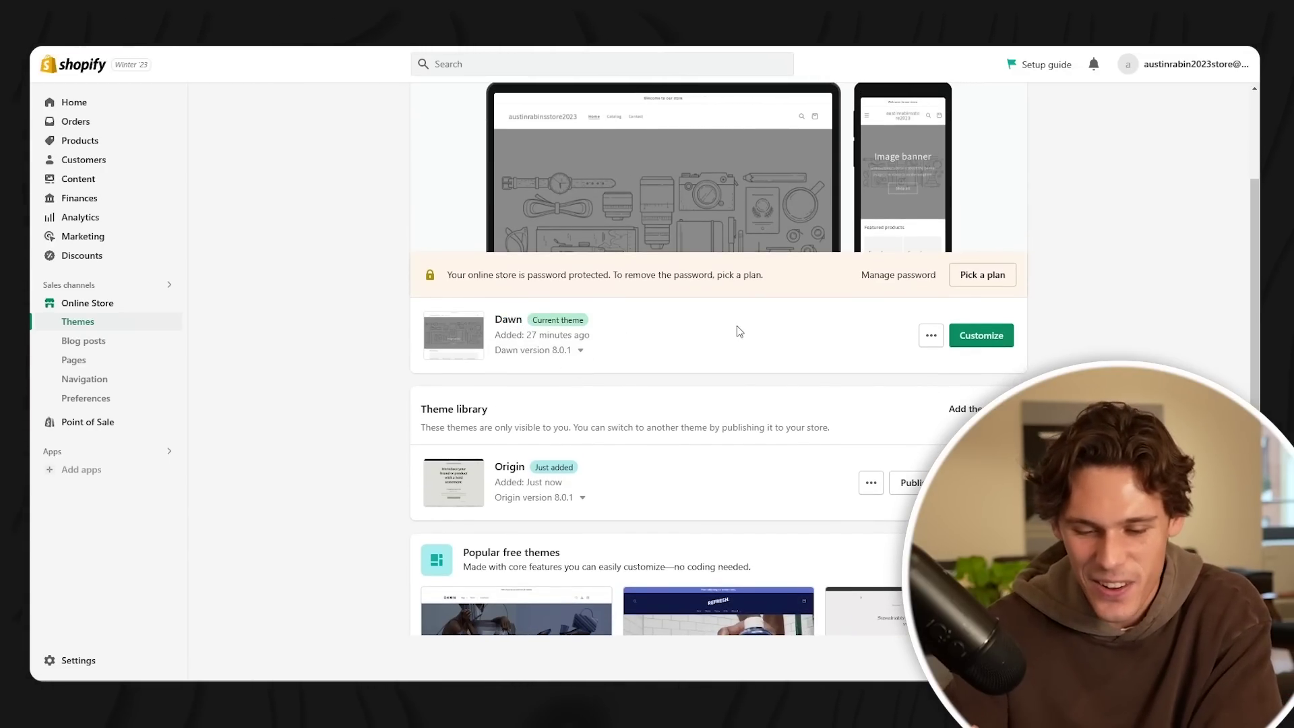
pyautogui.scroll(-7, 539, 337)
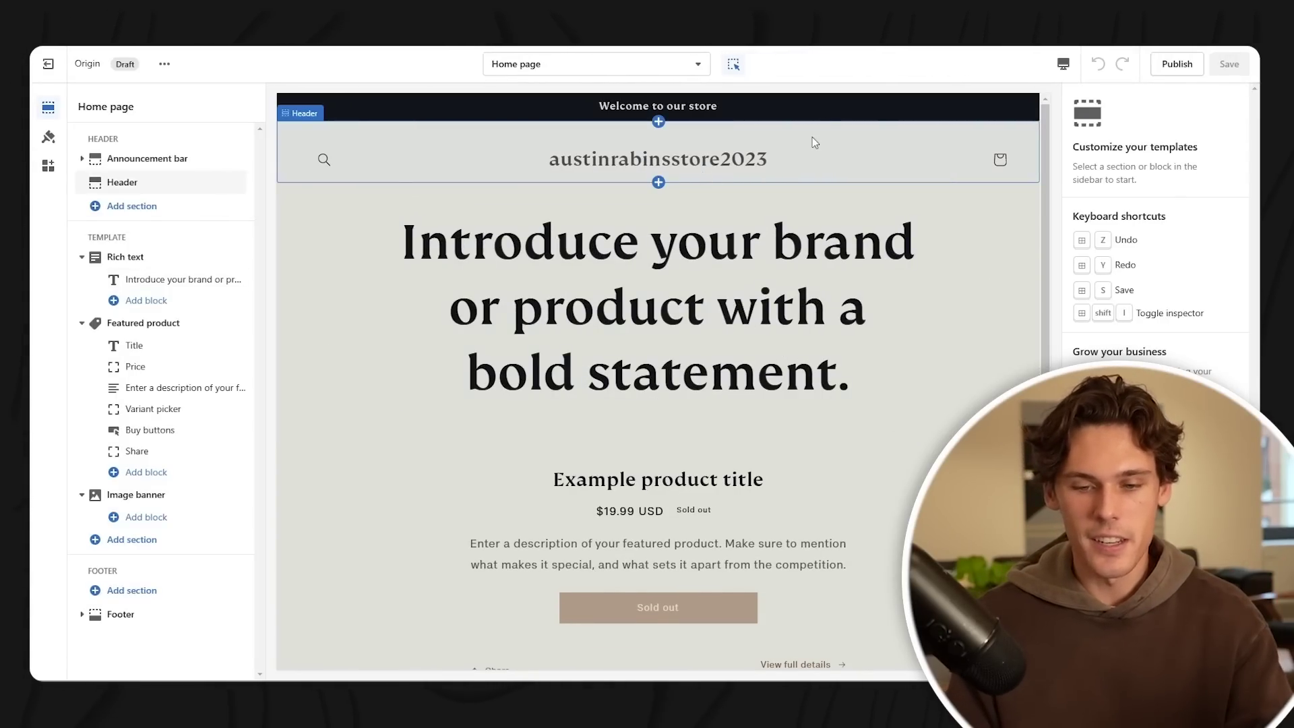
# - Open a new browser tab and go to canva.com
pyautogui.hotkey('ctrl', 't')
pyautogui.write('canva')
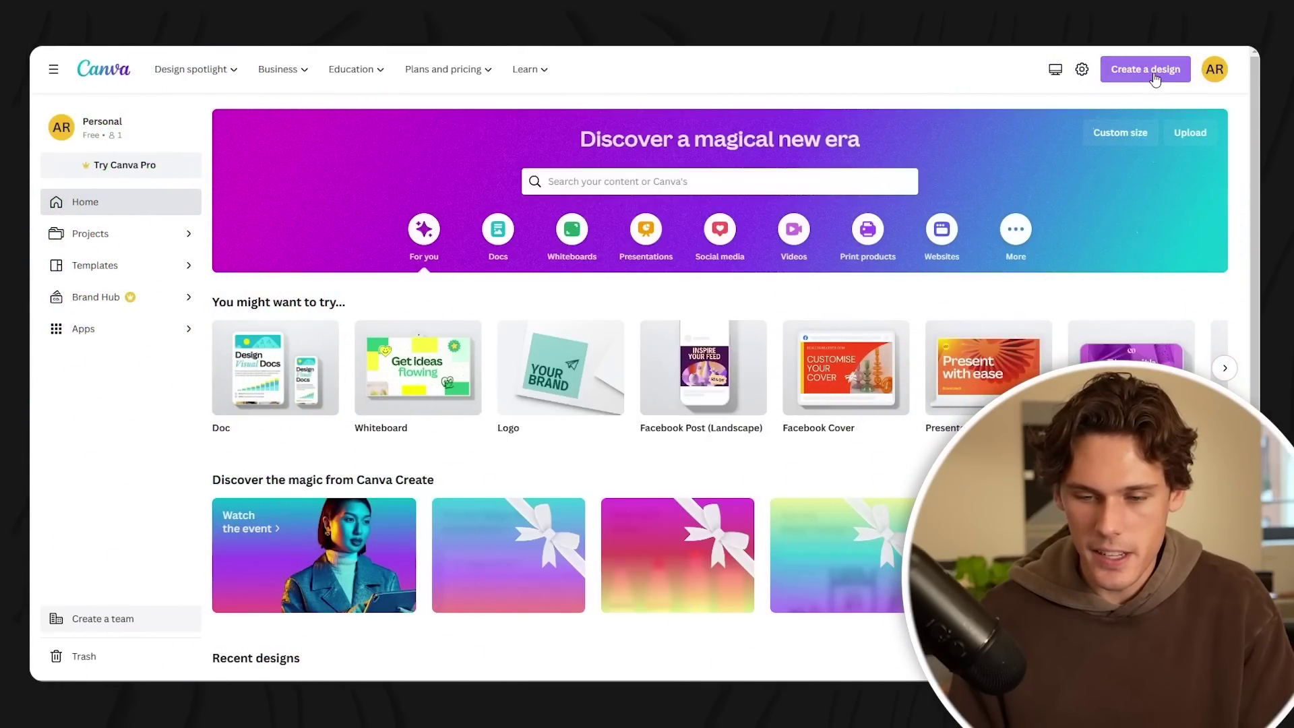
# - Create a custom-size Canva design of 450 × 250 px and dismiss the pop-ups
pyautogui.click(1142, 70)
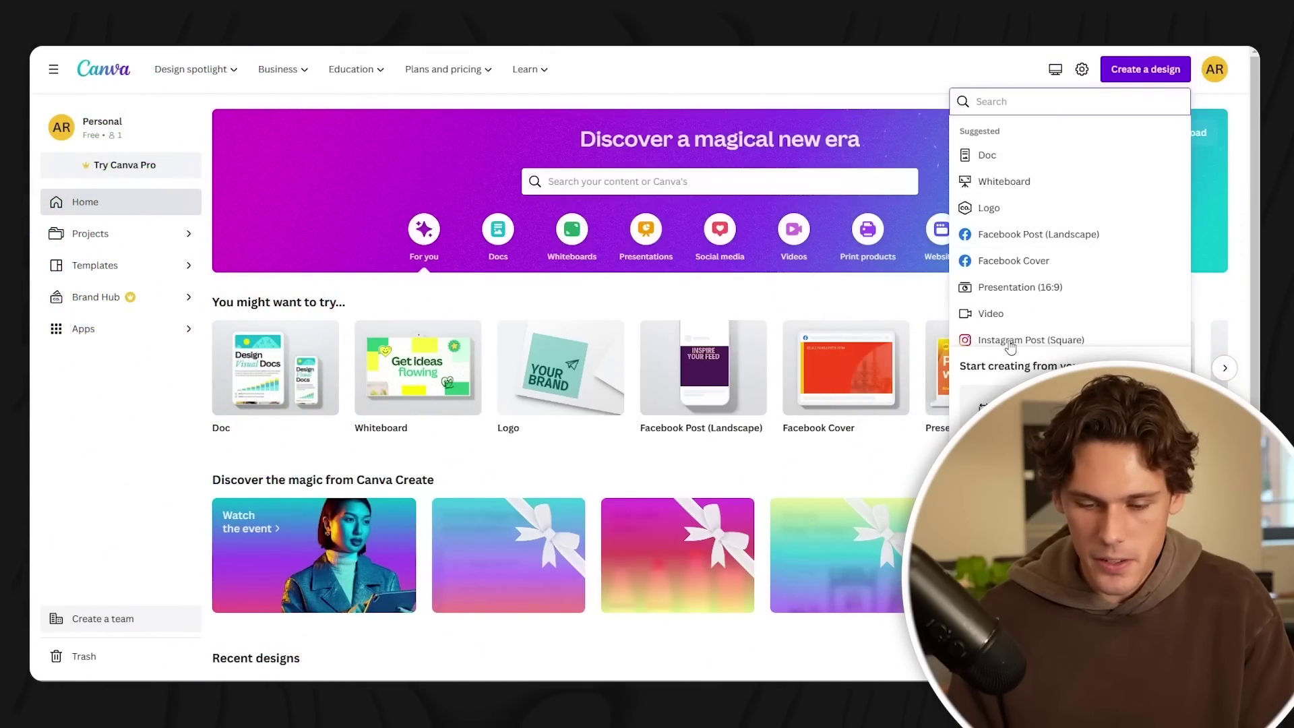
pyautogui.click(1004, 465)
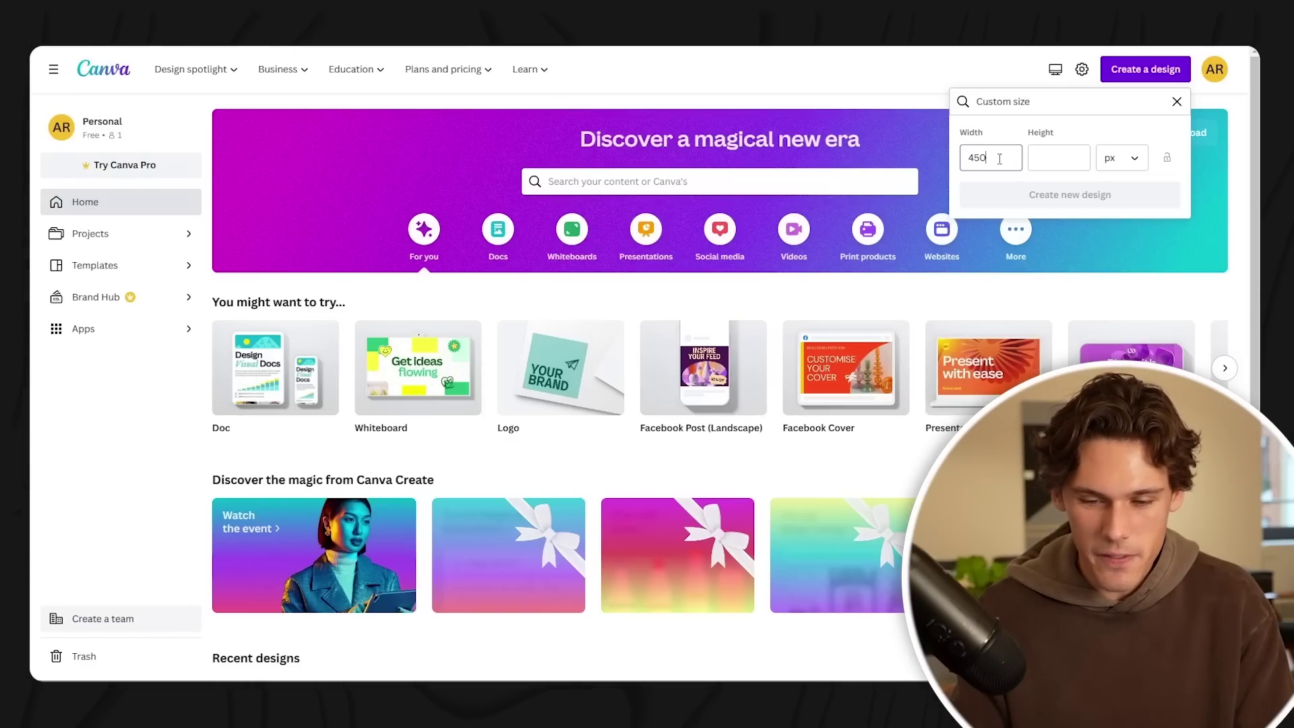
pyautogui.press('Tab')
pyautogui.write('250')
pyautogui.click(1097, 197)
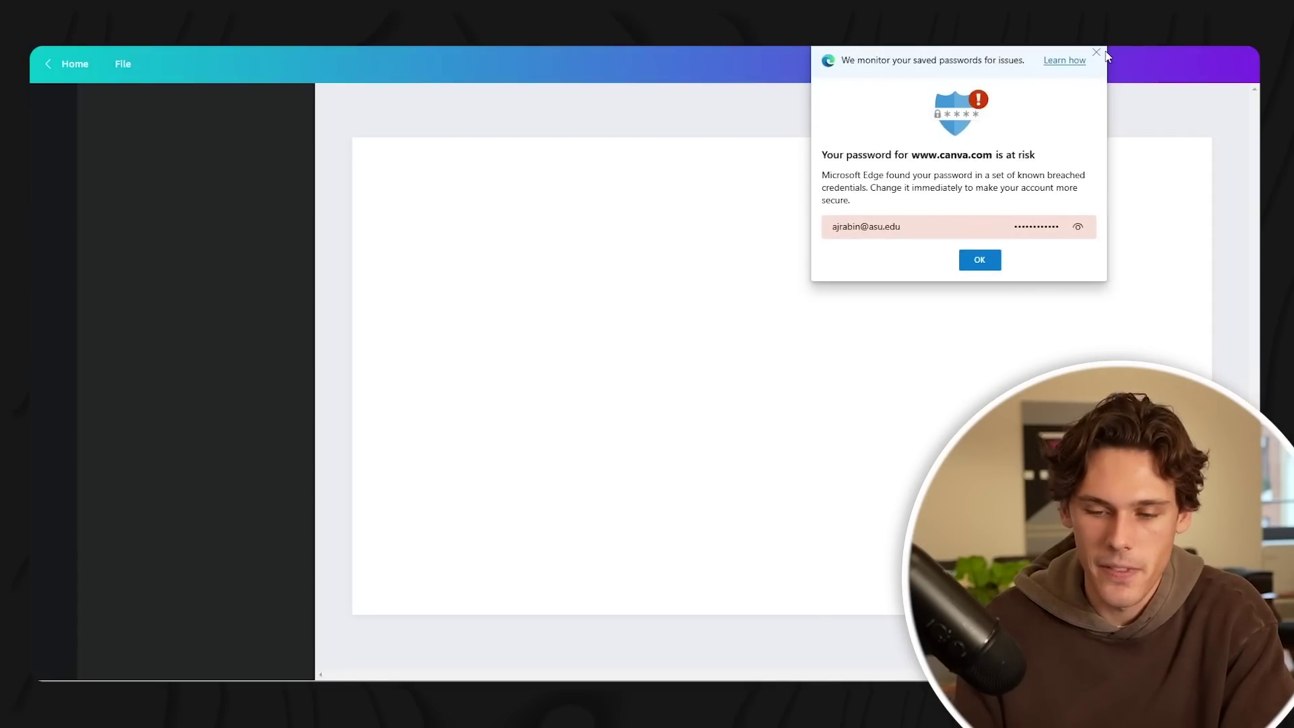
pyautogui.click(1095, 53)
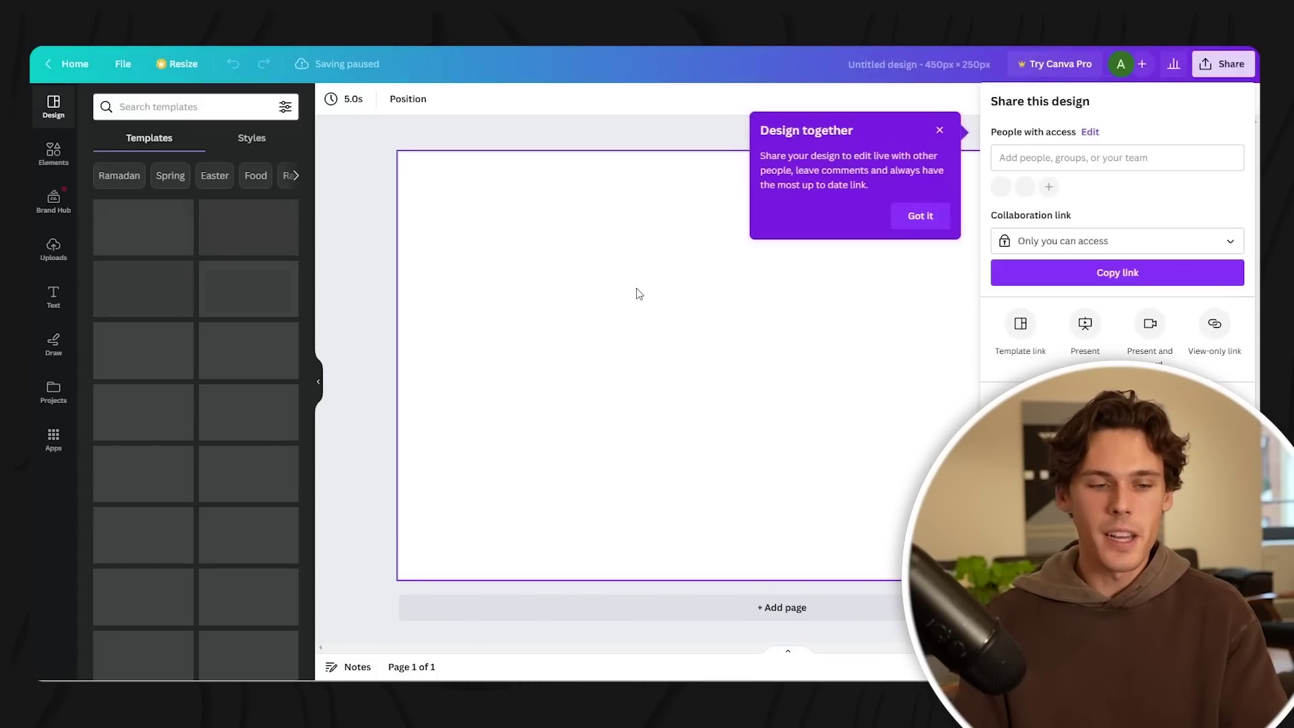
pyautogui.click(842, 236)
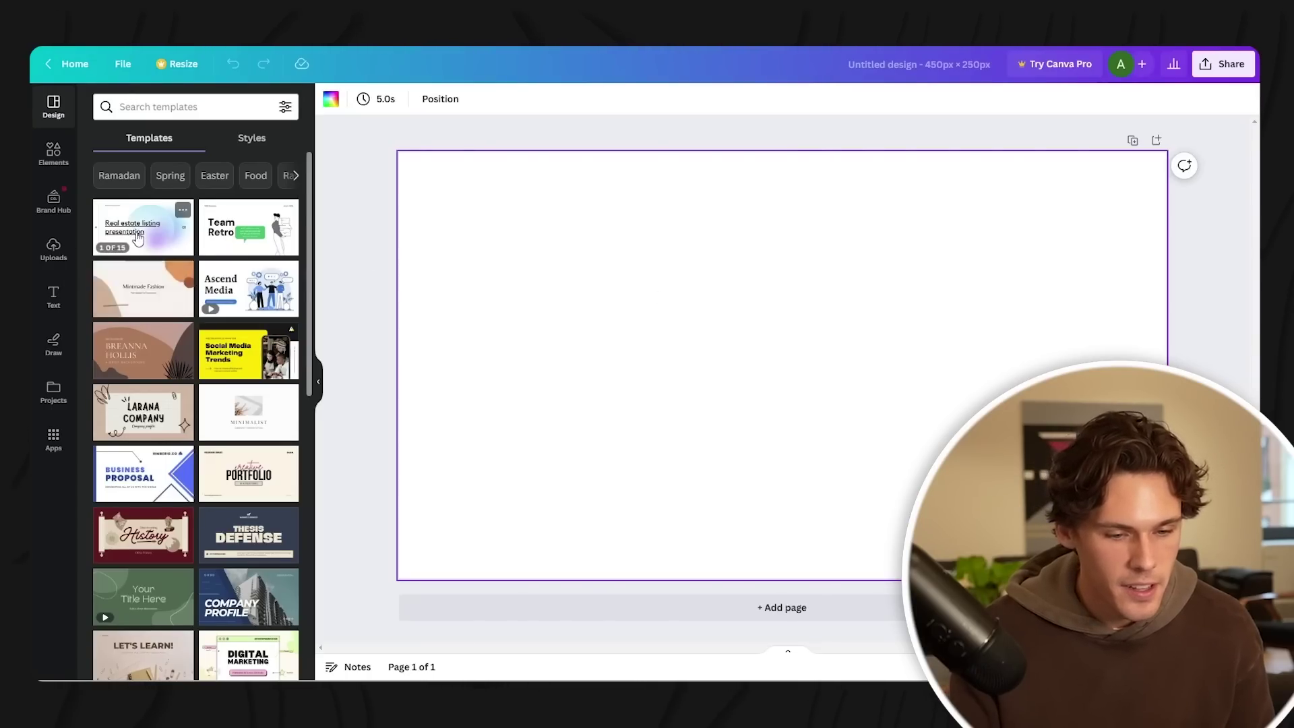
# - Add a heading text box reading 'ZAP Music' to the design
pyautogui.scroll(-4, 128, 267)
pyautogui.click(54, 296)
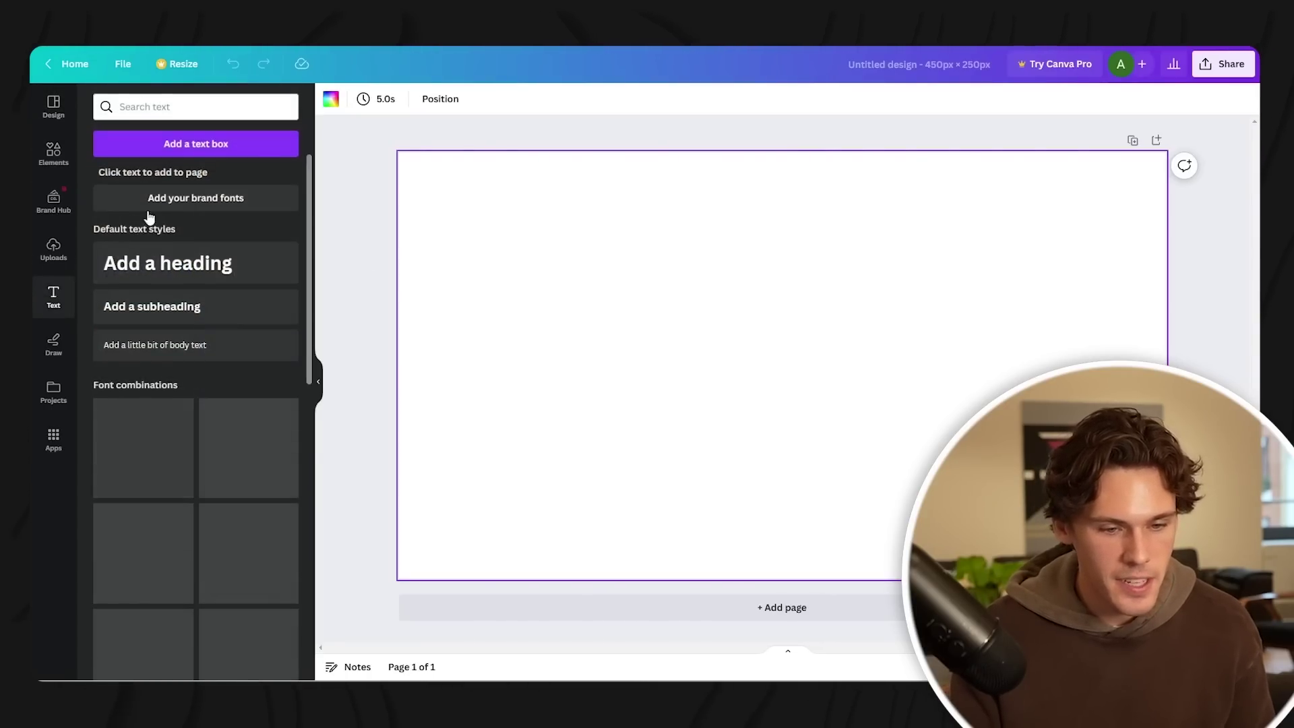
pyautogui.click(169, 263)
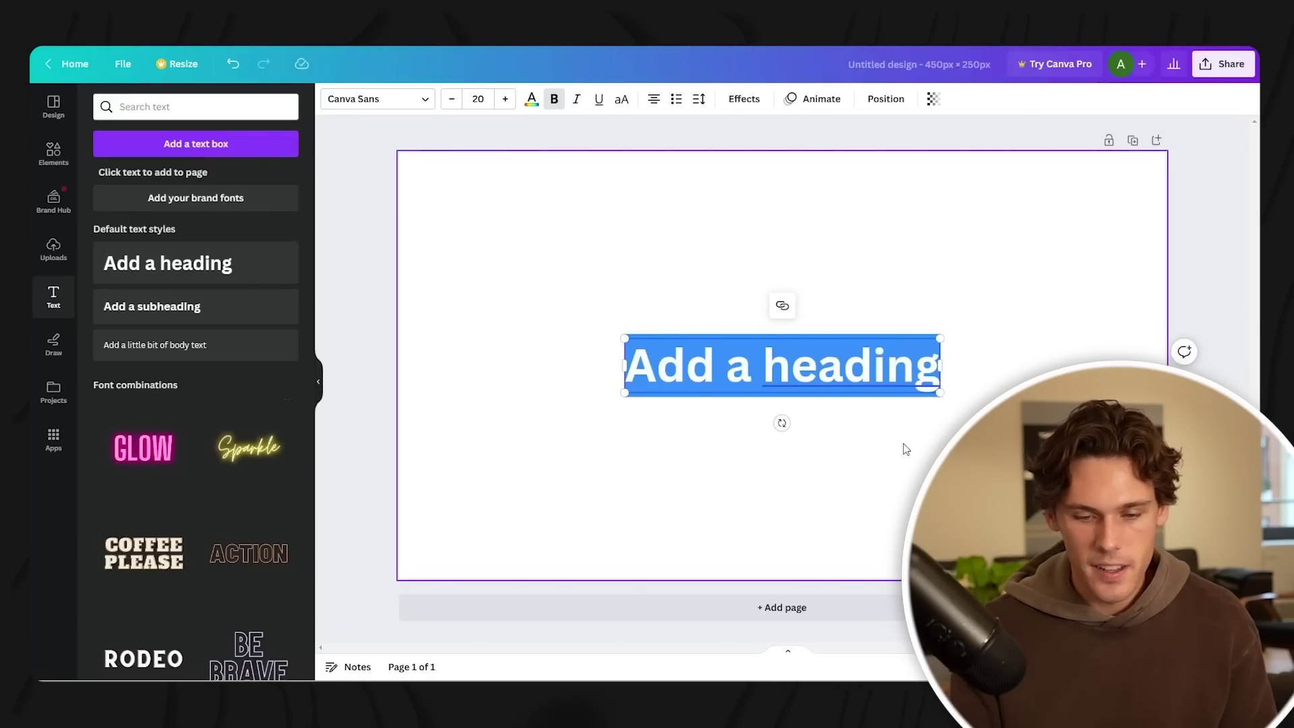
pyautogui.write('Z')
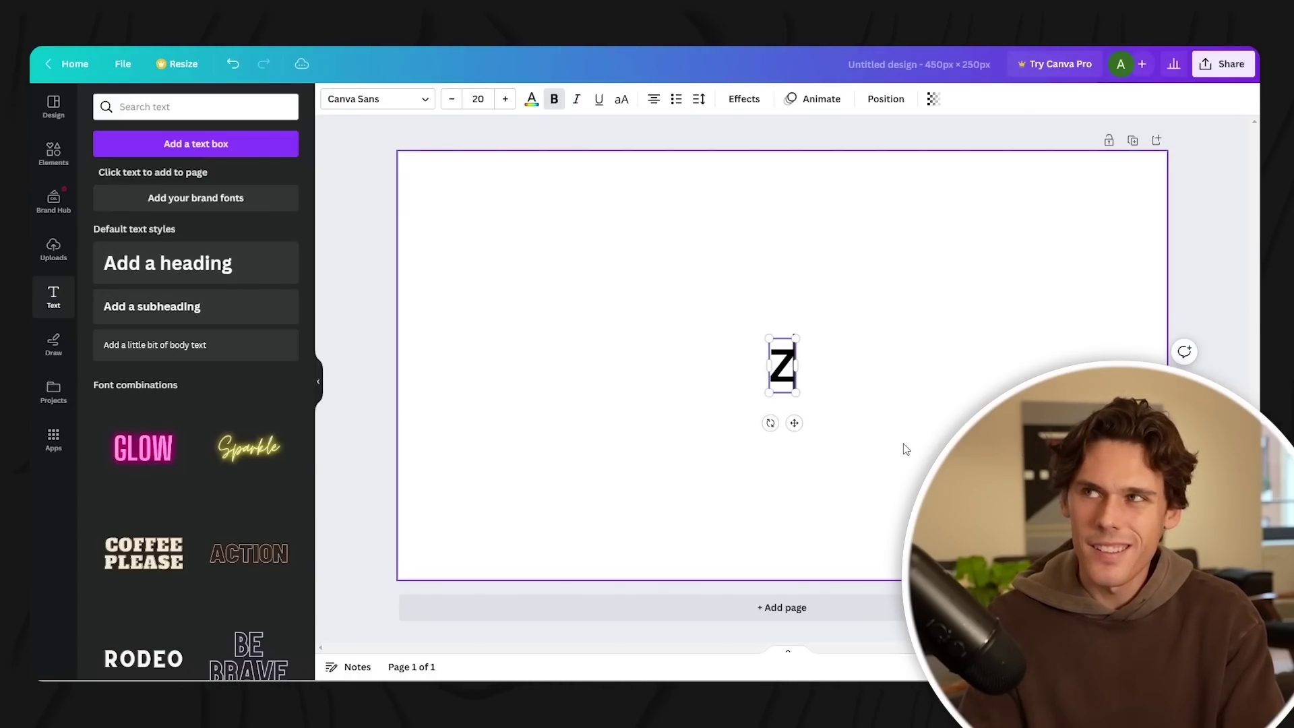
pyautogui.write('AP Music')
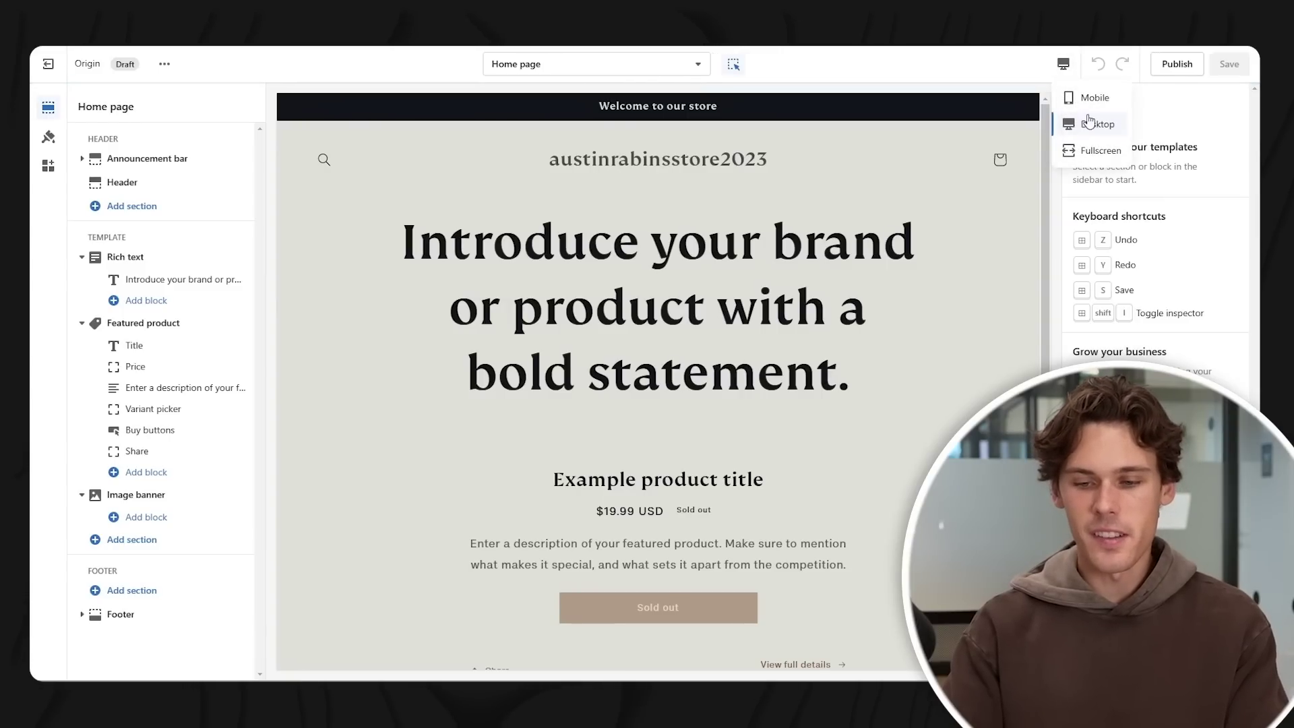
# - In mobile preview, upload the ZAP MUSIC Canva file as the theme logo and save
pyautogui.click(1093, 98)
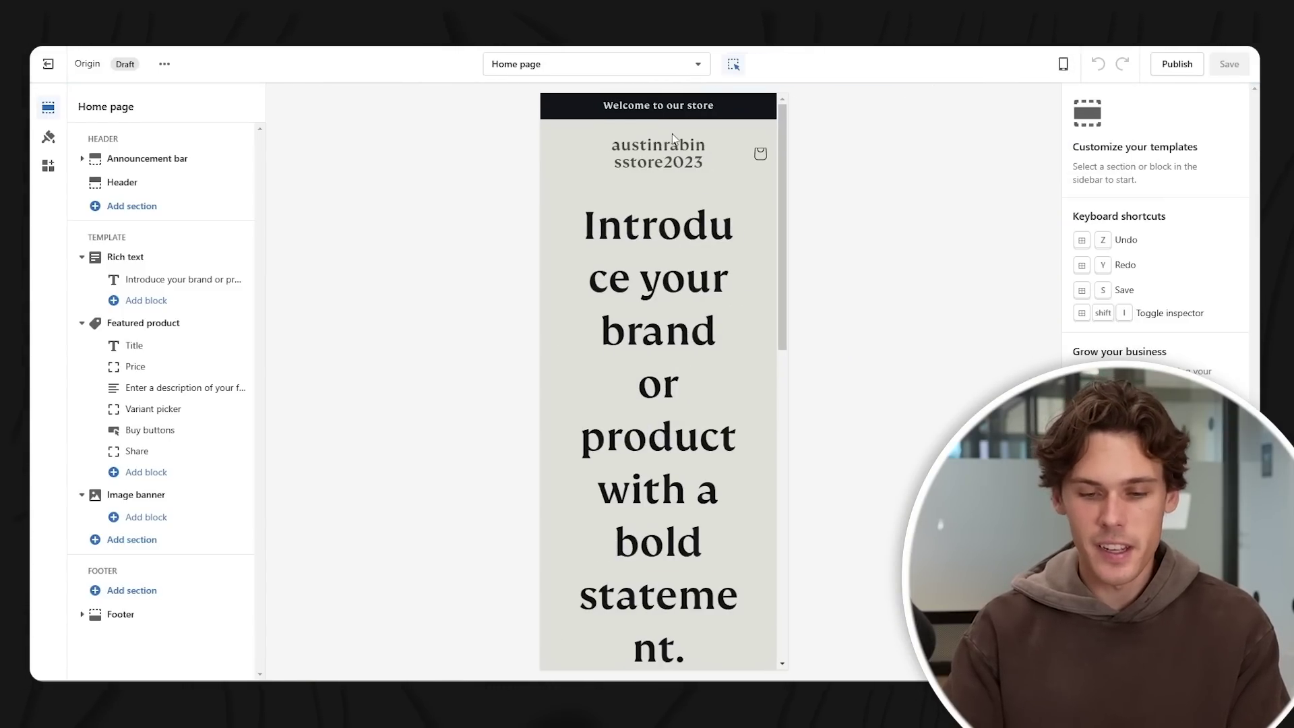
pyautogui.click(657, 150)
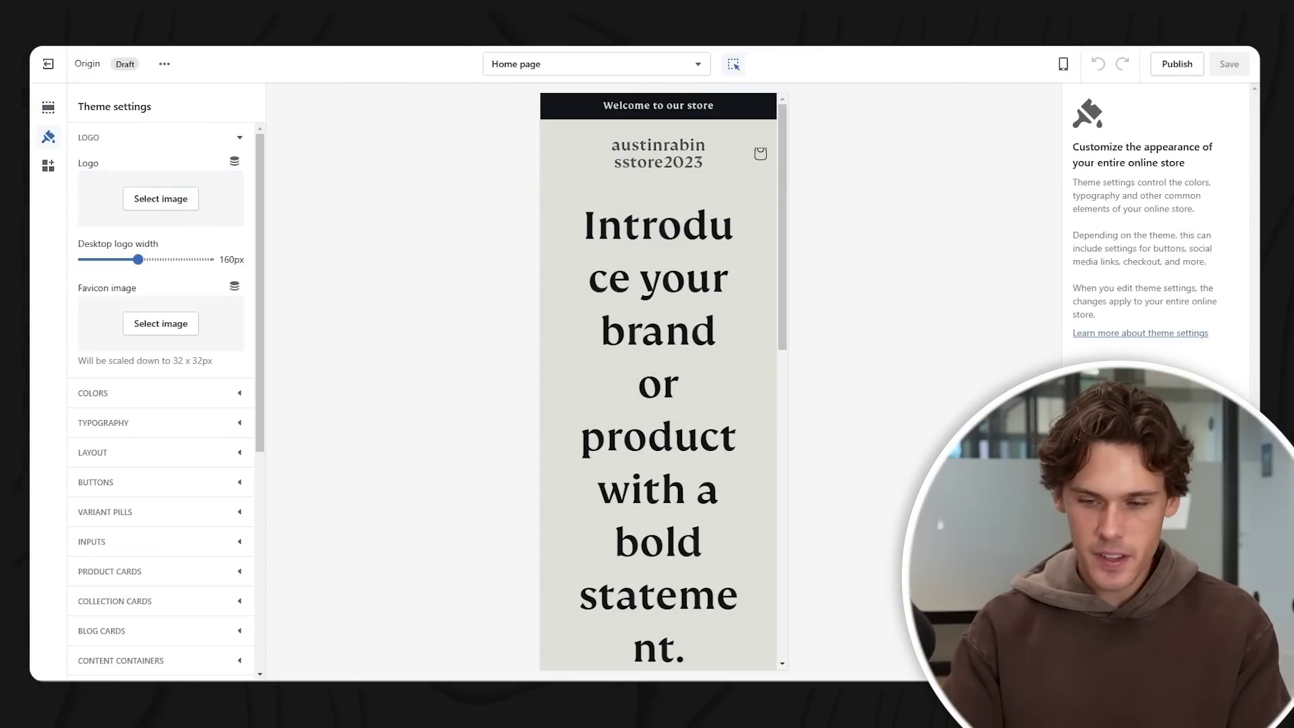
pyautogui.click(180, 202)
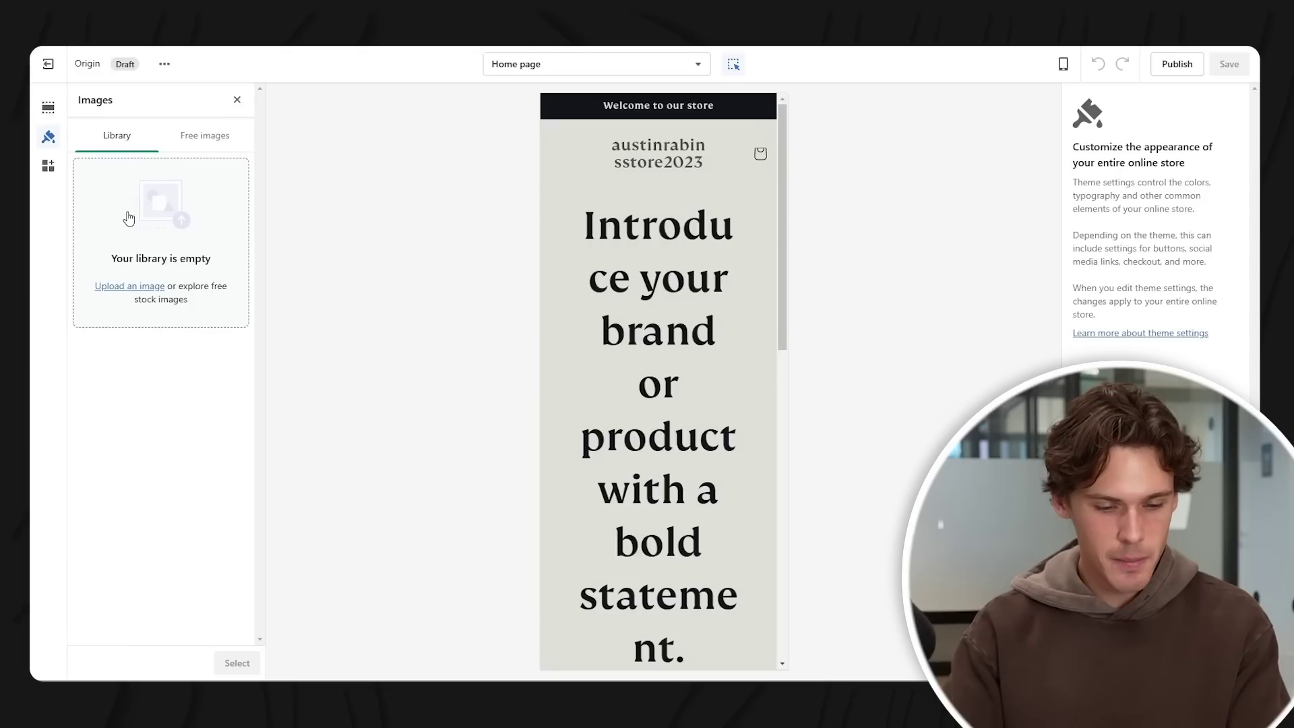
pyautogui.click(137, 211)
pyautogui.click(174, 135)
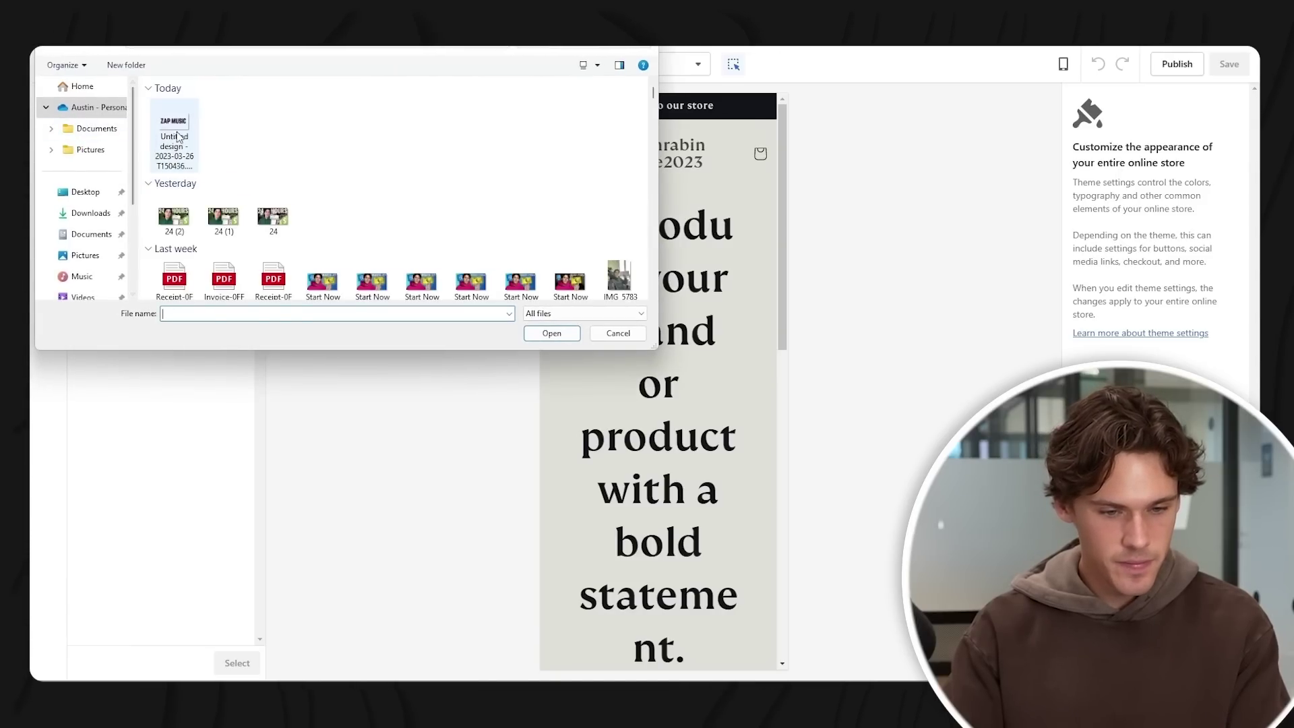
pyautogui.click(552, 333)
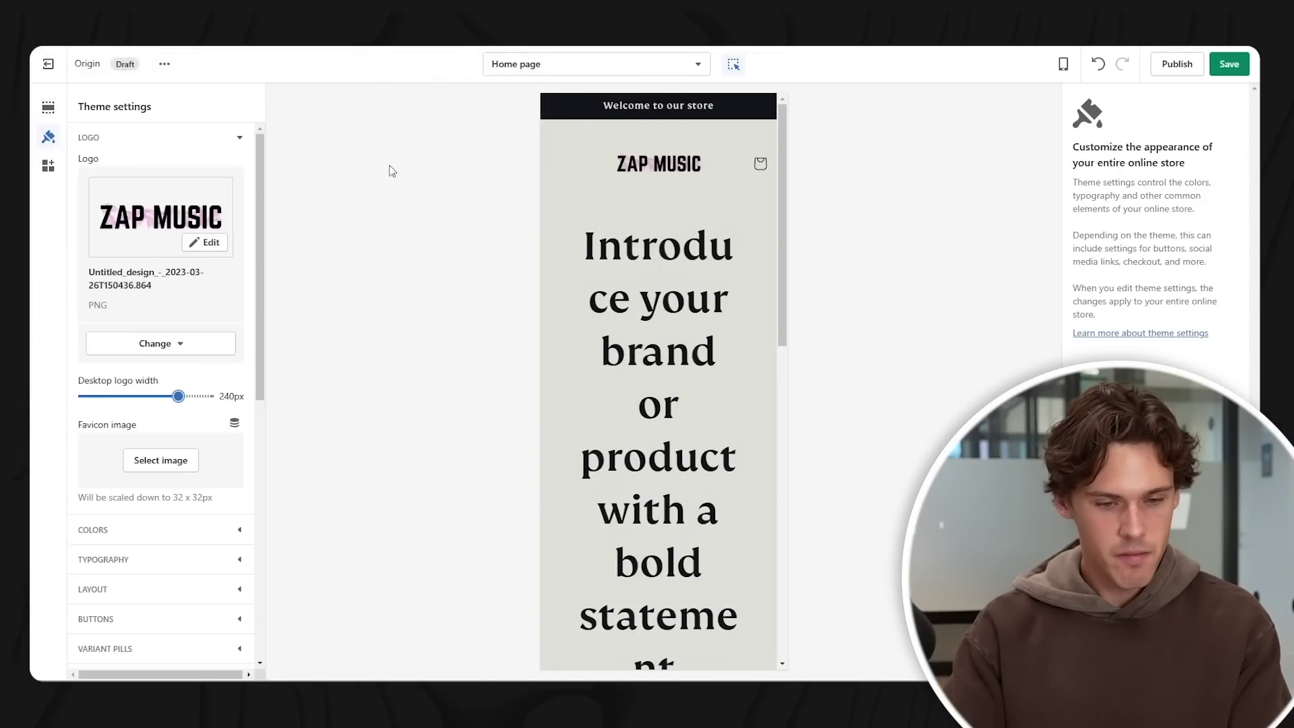
pyautogui.click(1228, 66)
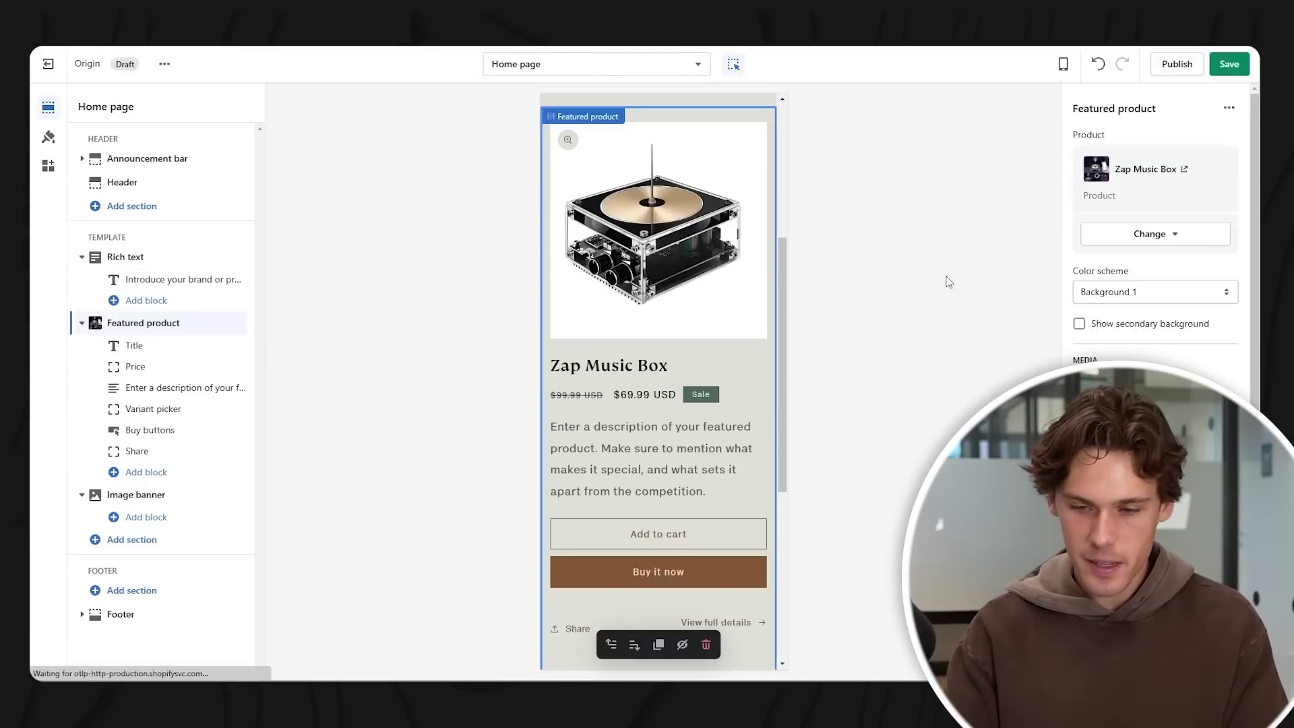
# - Save the Zap Music Box featured product on the home page
pyautogui.click(1231, 65)
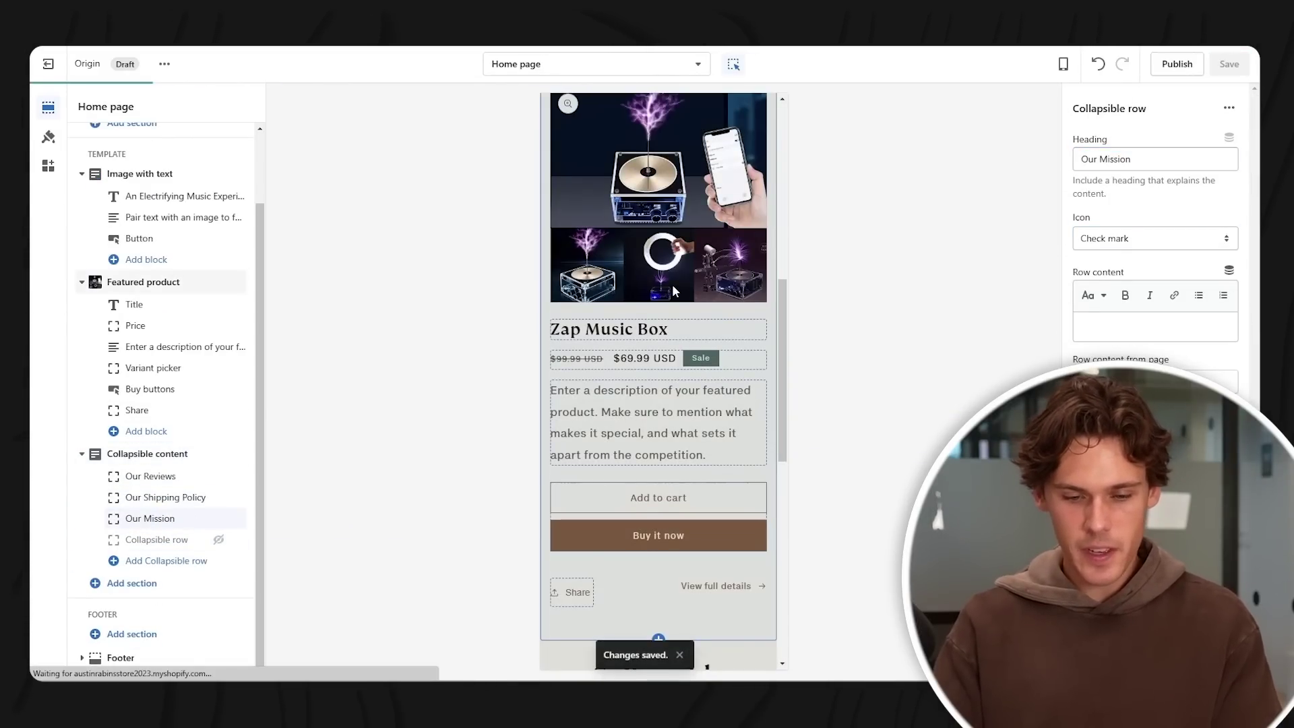
pyautogui.scroll(5, 669, 292)
pyautogui.scroll(3, 666, 298)
pyautogui.scroll(-8, 674, 297)
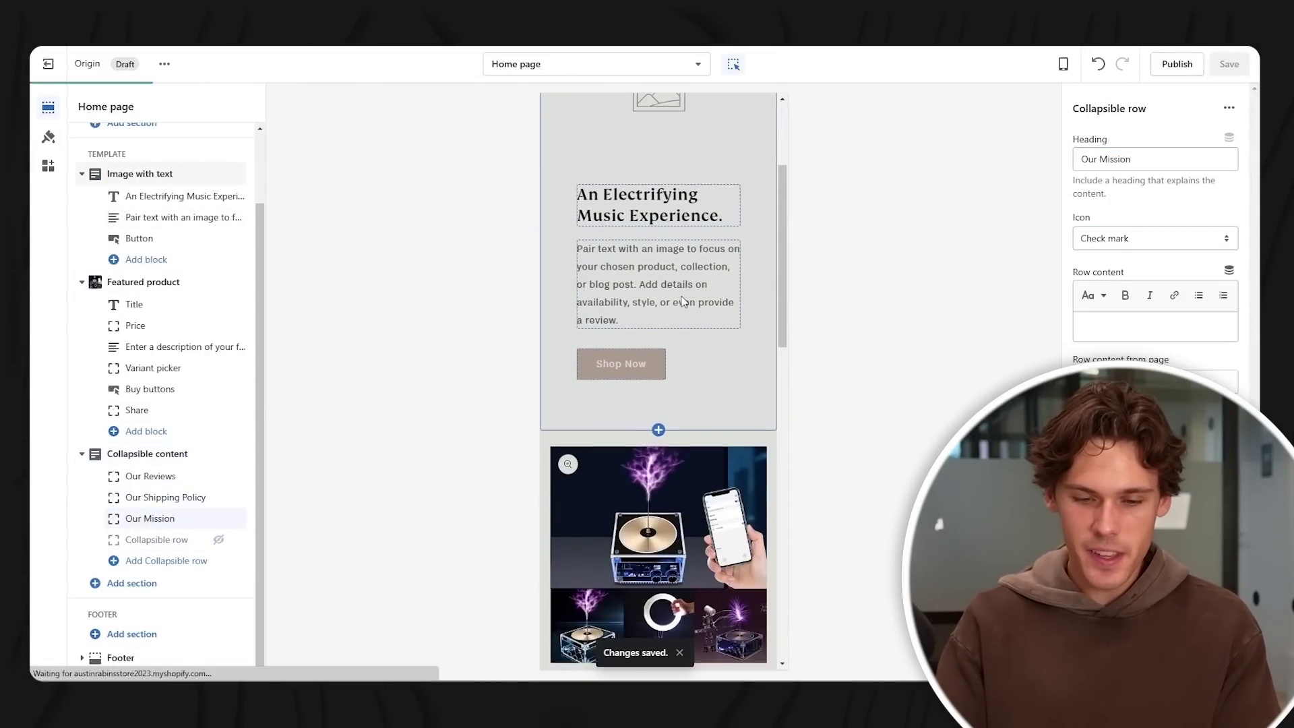
pyautogui.scroll(5, 678, 292)
pyautogui.scroll(-6, 674, 290)
pyautogui.scroll(3, 666, 289)
pyautogui.scroll(3, 666, 289)
pyautogui.scroll(-5, 681, 256)
pyautogui.scroll(5, 700, 229)
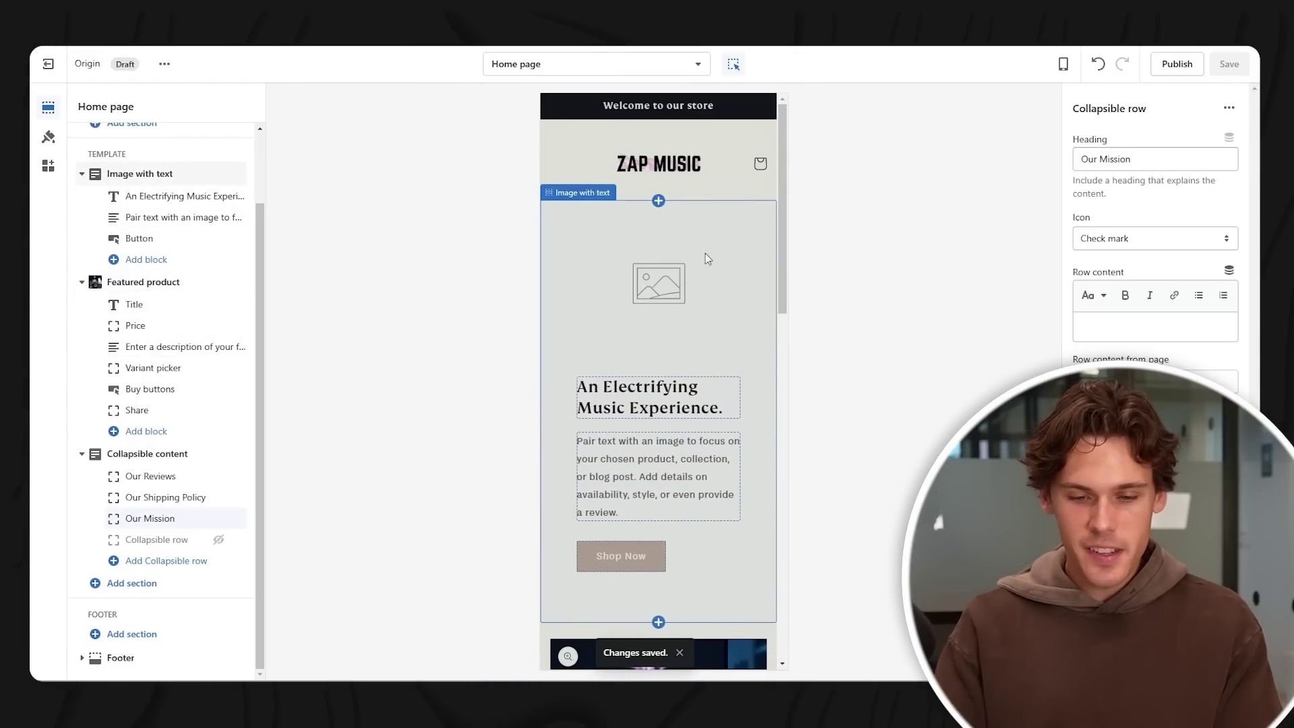
# - Review the Image with text, Featured product and Collapsible content section settings
pyautogui.click(703, 248)
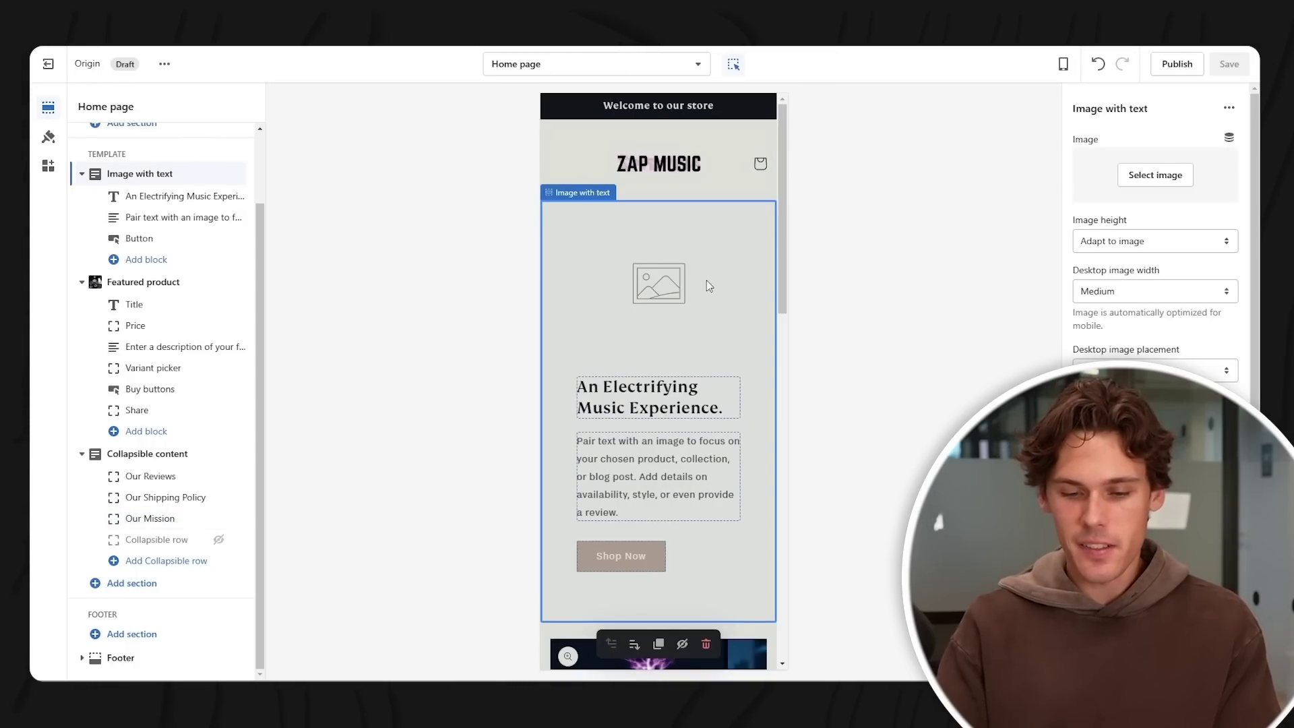
pyautogui.scroll(-8, 653, 277)
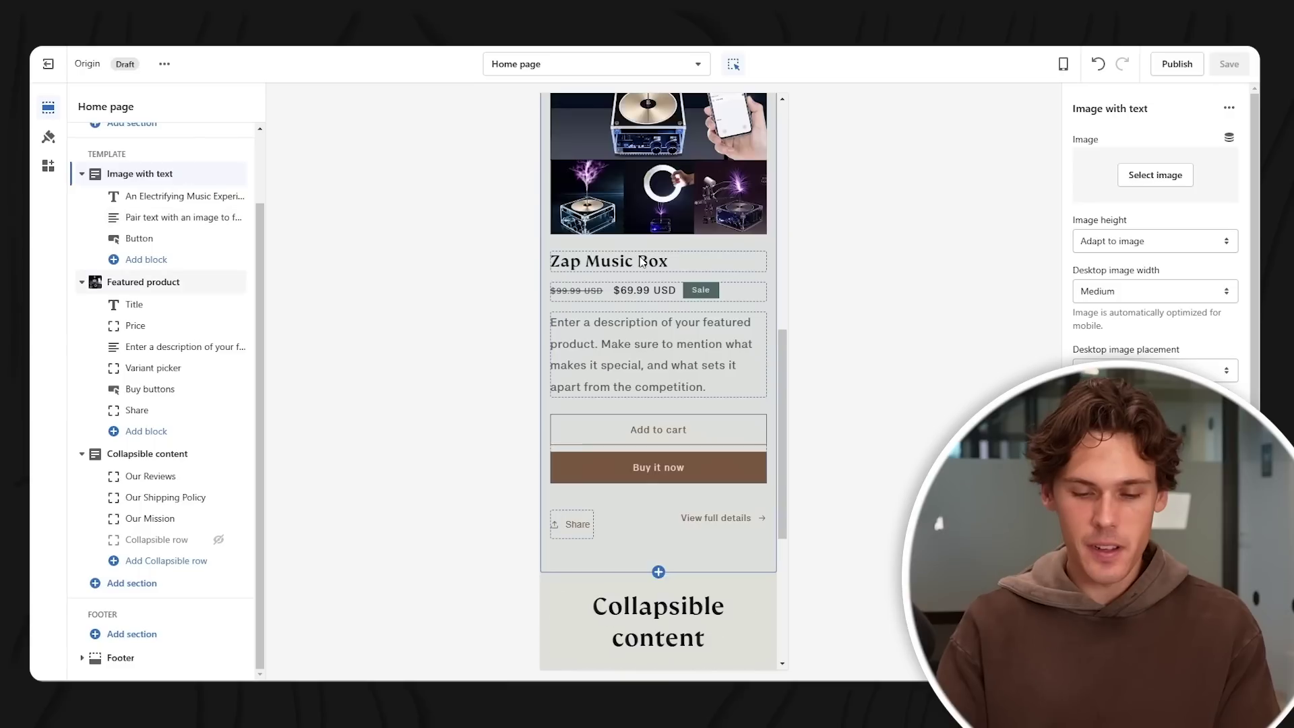
pyautogui.scroll(4, 642, 259)
pyautogui.click(669, 363)
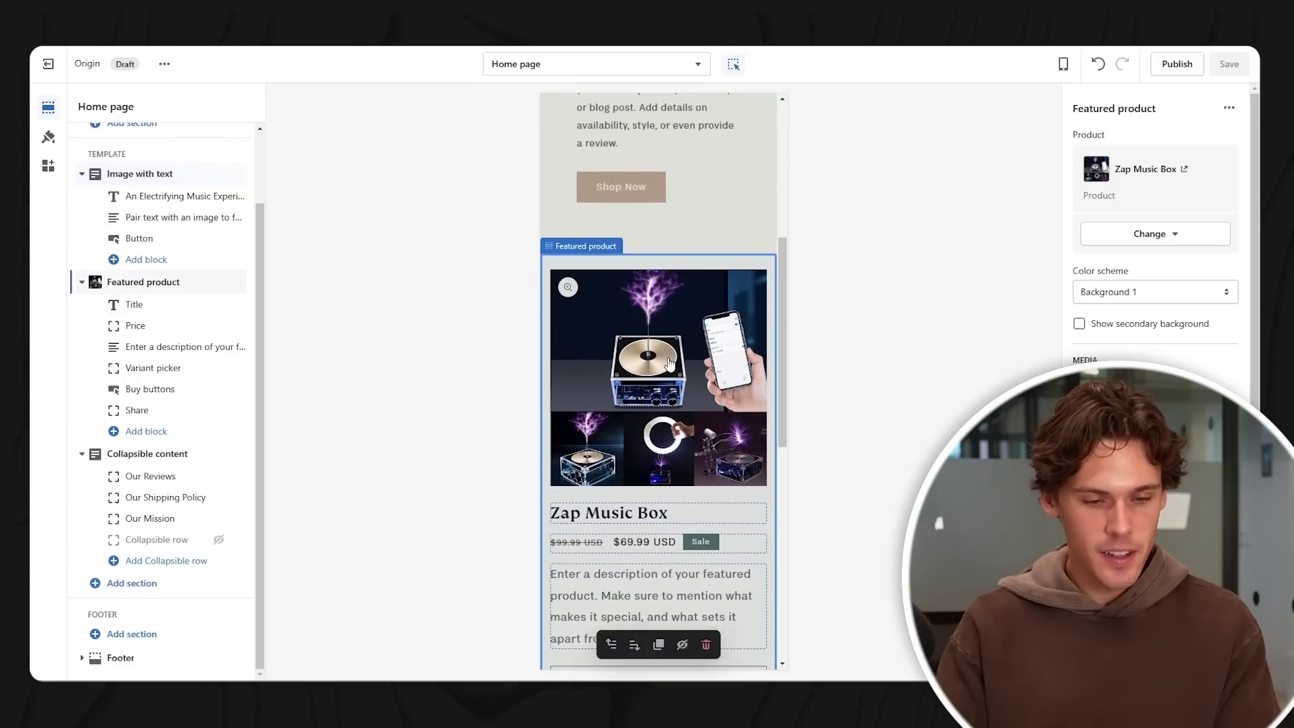
pyautogui.scroll(-8, 735, 248)
pyautogui.scroll(-1, 733, 244)
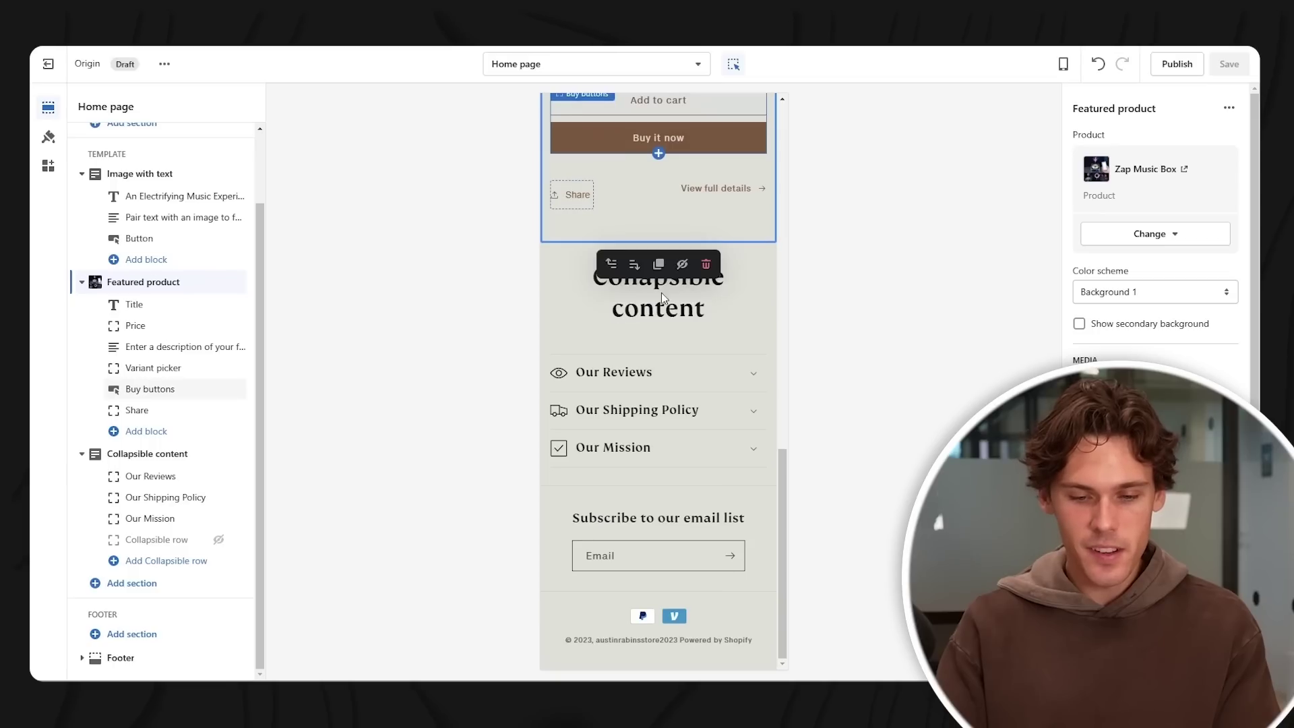
pyautogui.click(691, 301)
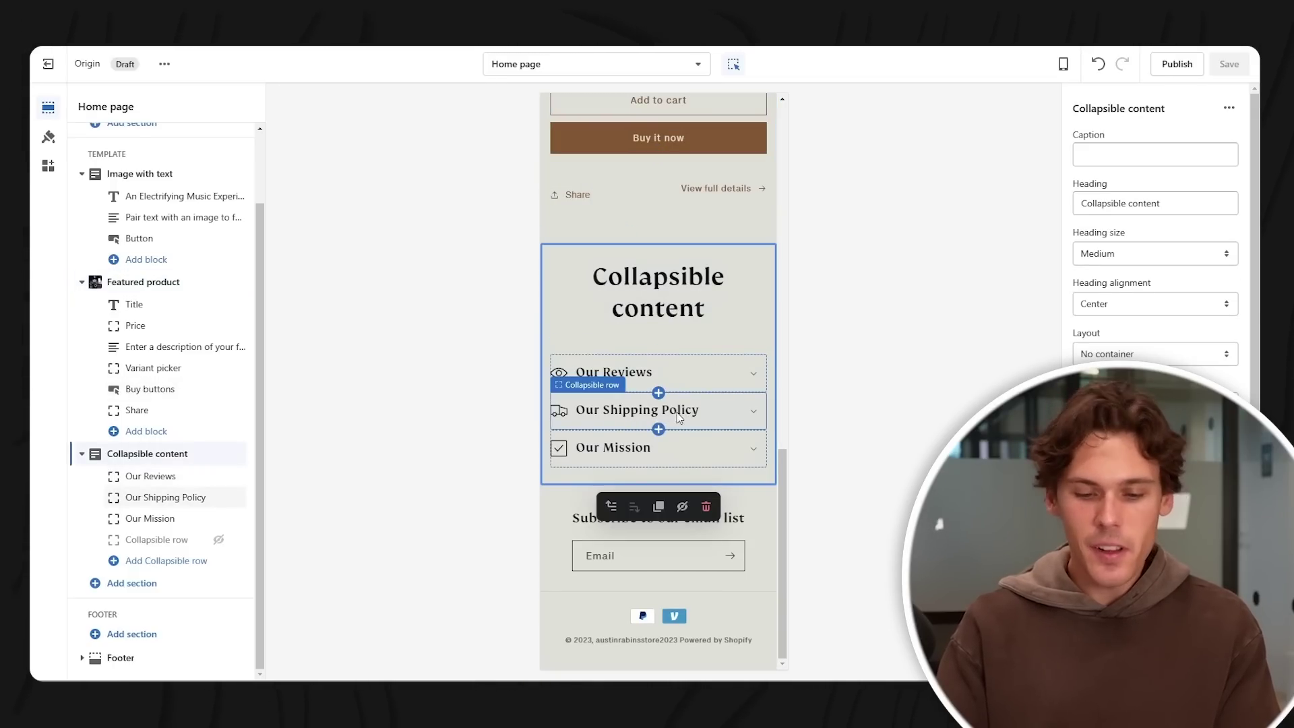
# - Retitle the collapsible content heading 'What Zap Music Is All About' and save
pyautogui.tripleClick(1170, 203)
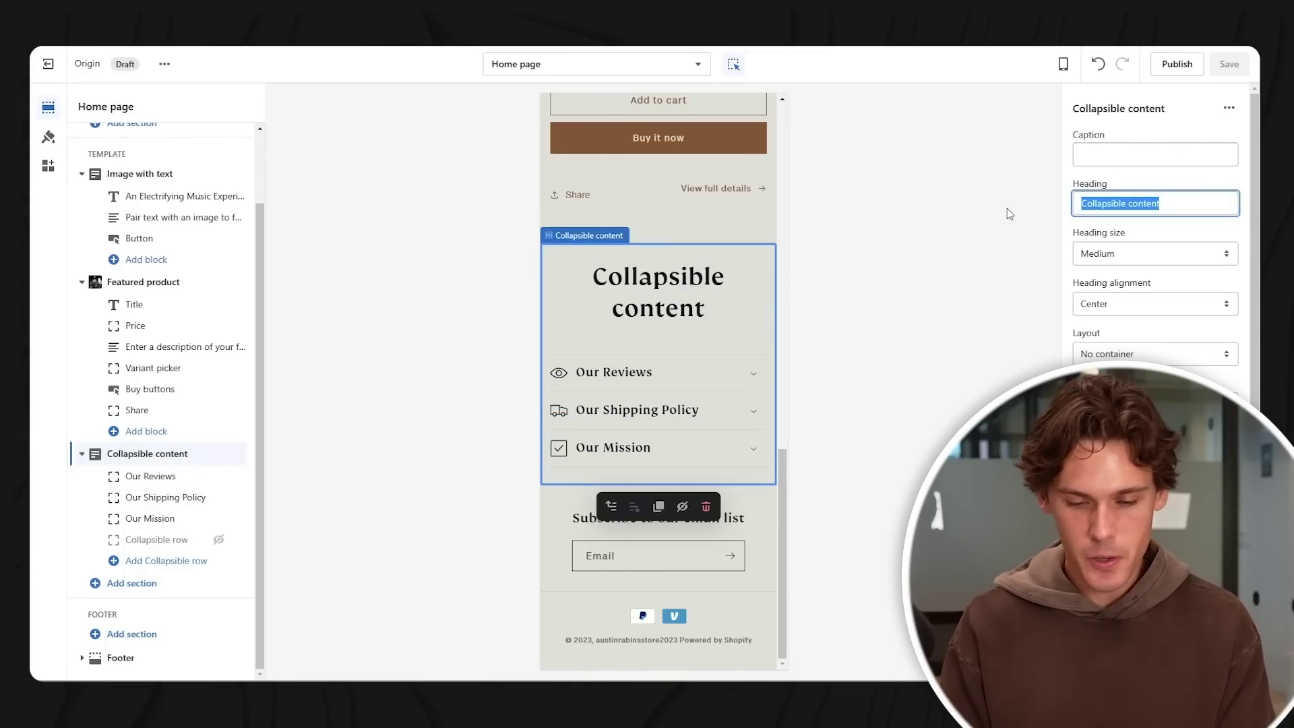
pyautogui.write('What Zap')
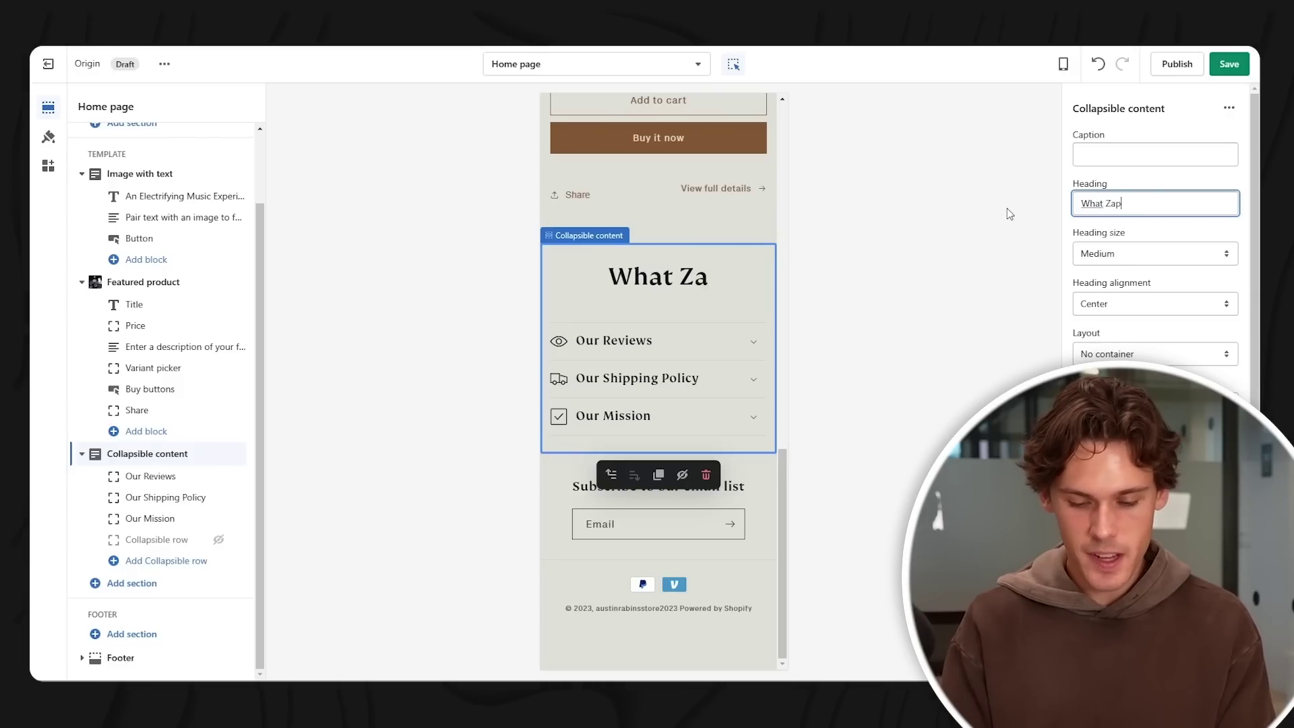
pyautogui.write(' Music ')
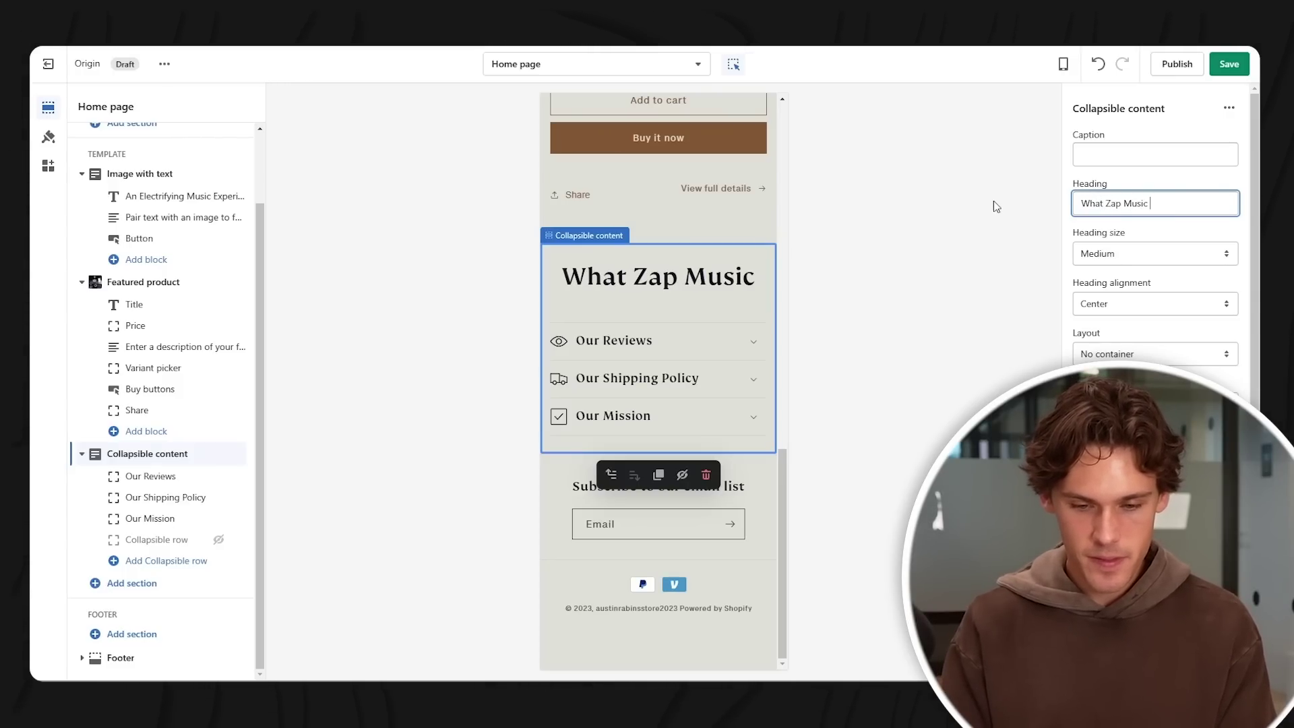
pyautogui.write('Is All About')
pyautogui.click(1226, 64)
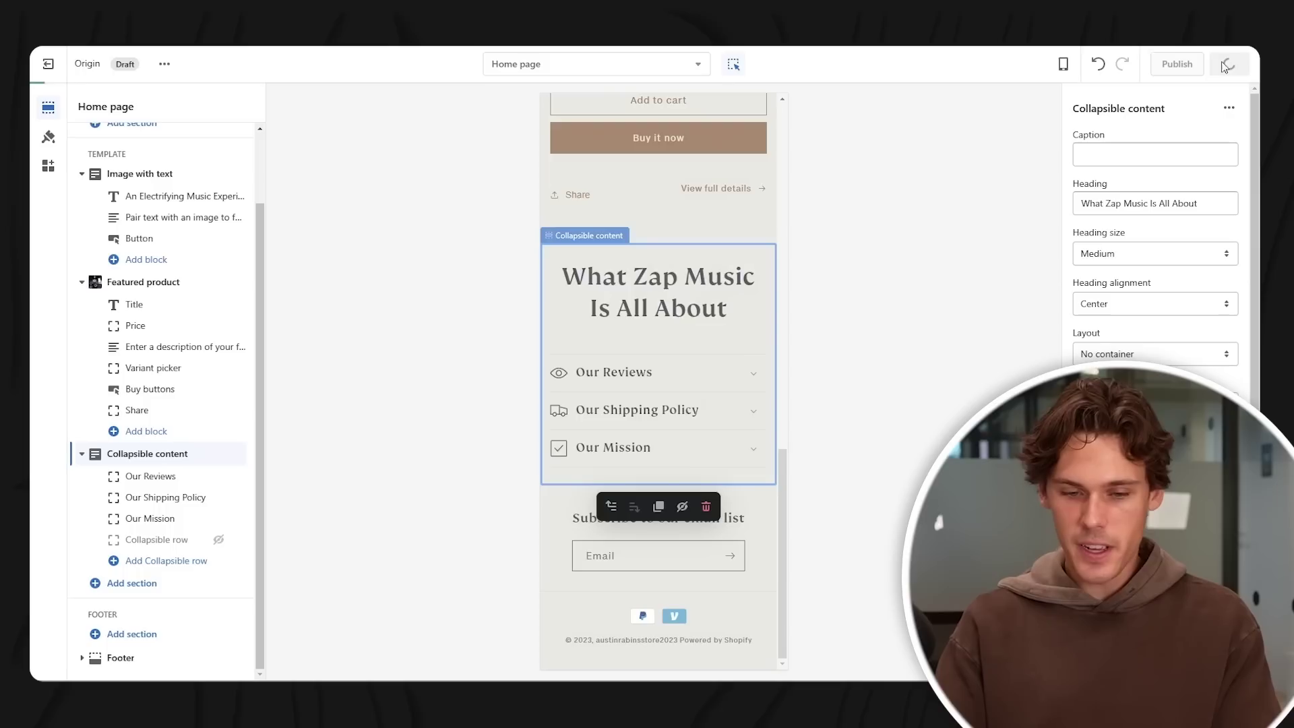
pyautogui.scroll(4, 738, 193)
pyautogui.scroll(-4, 702, 329)
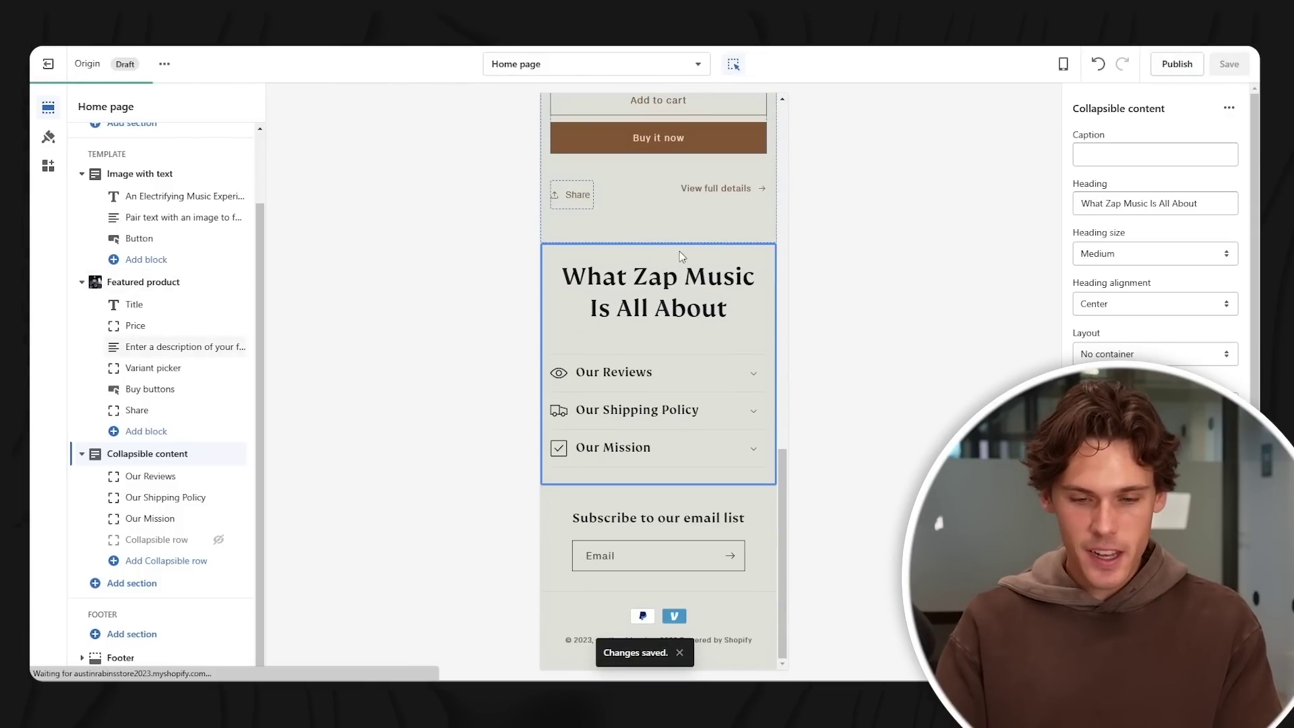
pyautogui.click(716, 239)
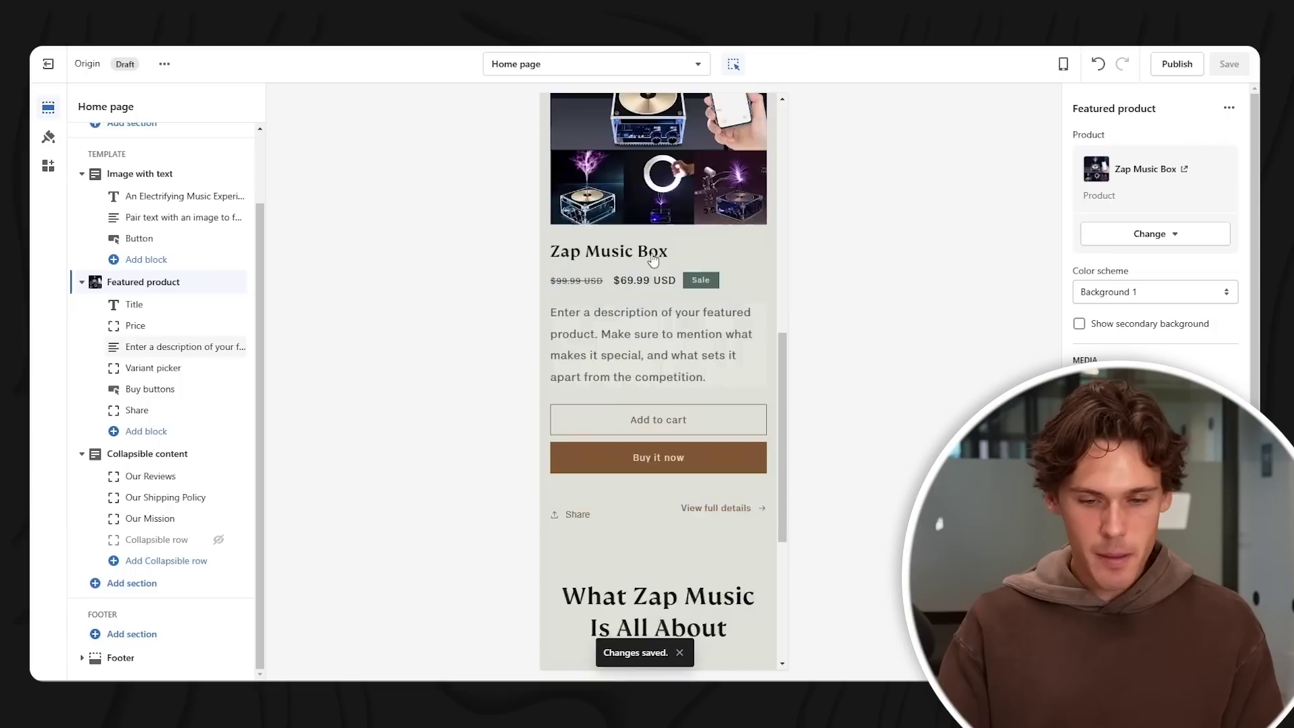
# - Keep the store header on the Background 1 colour scheme
pyautogui.click(705, 140)
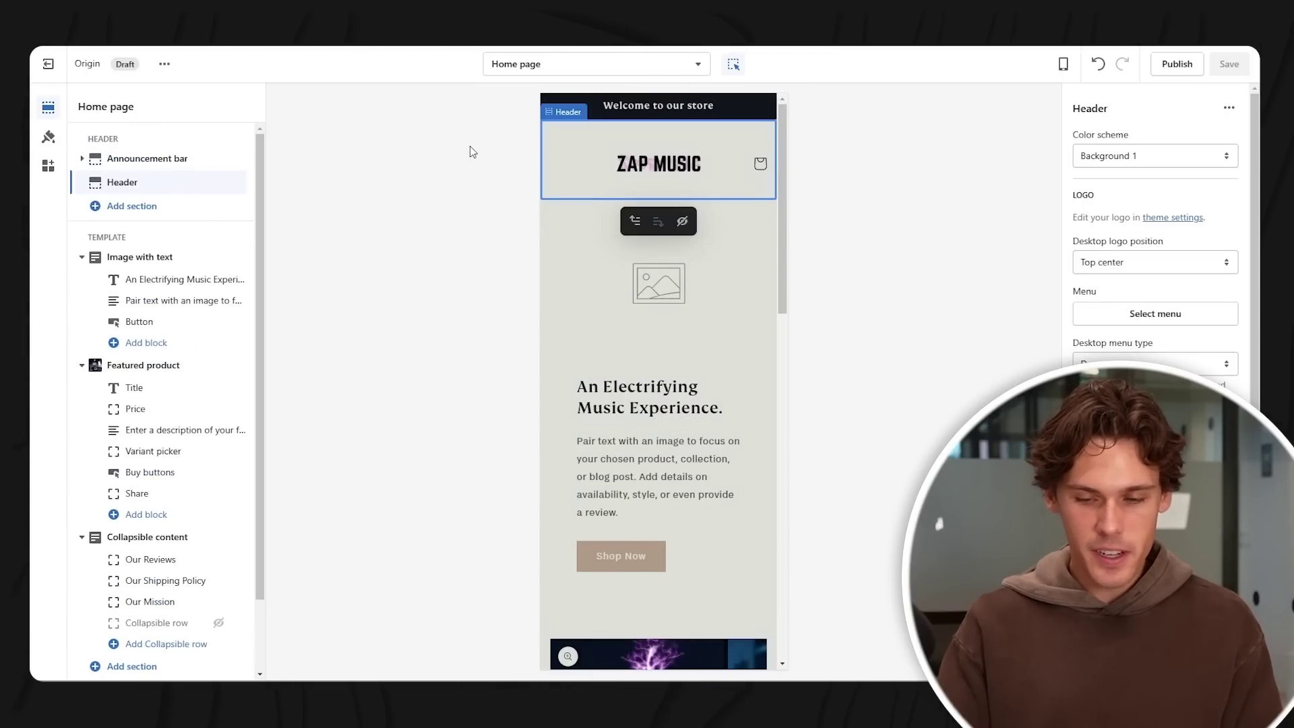
pyautogui.click(1186, 159)
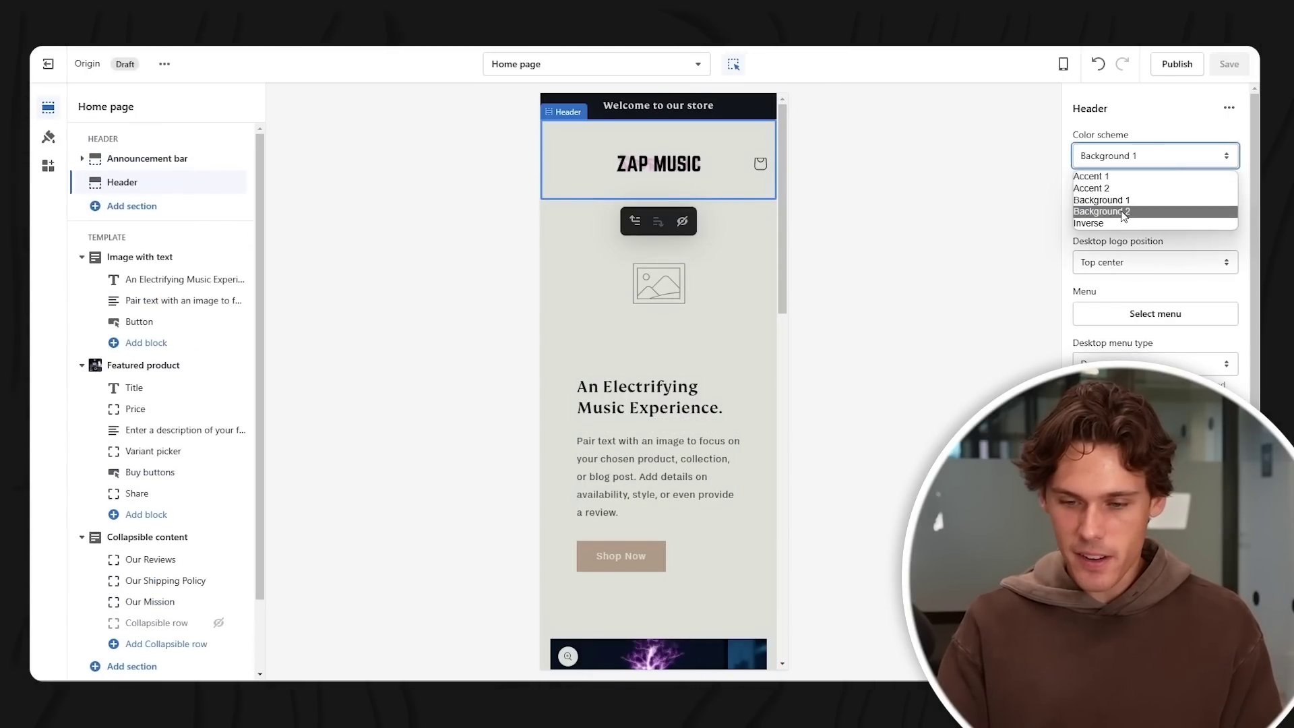
pyautogui.click(1152, 175)
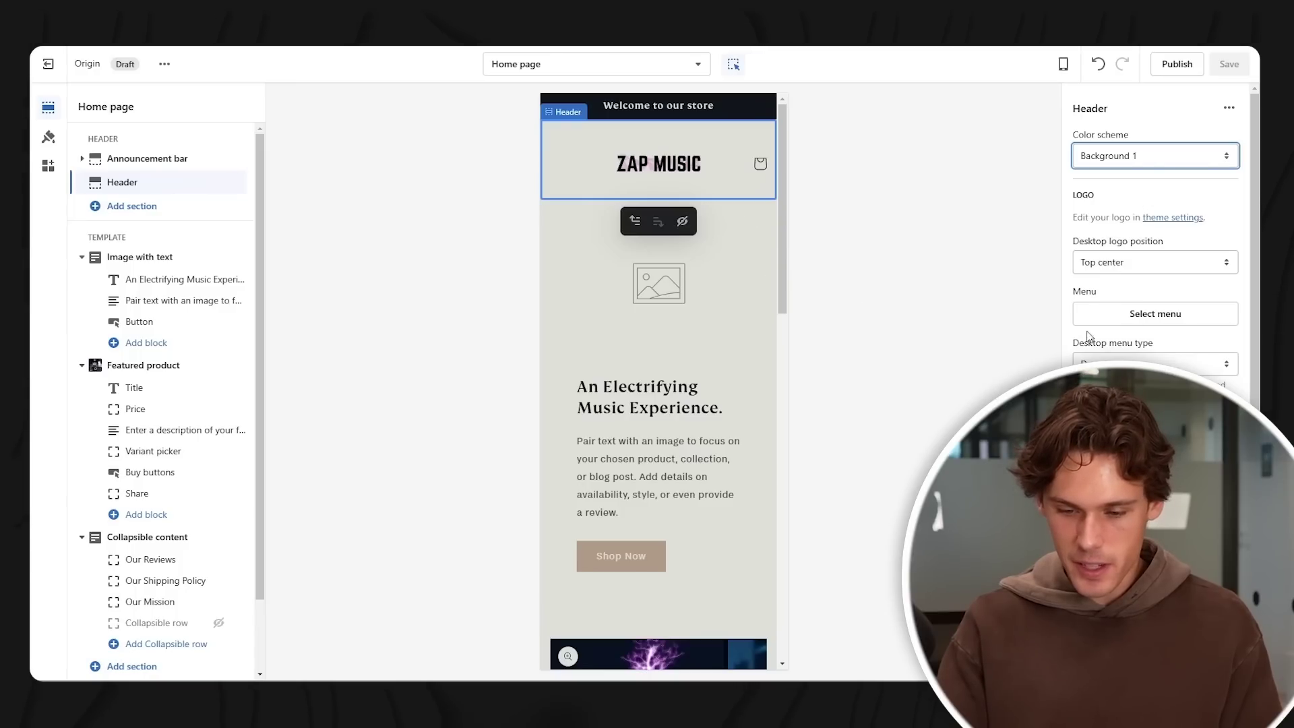
pyautogui.scroll(-2, 160, 335)
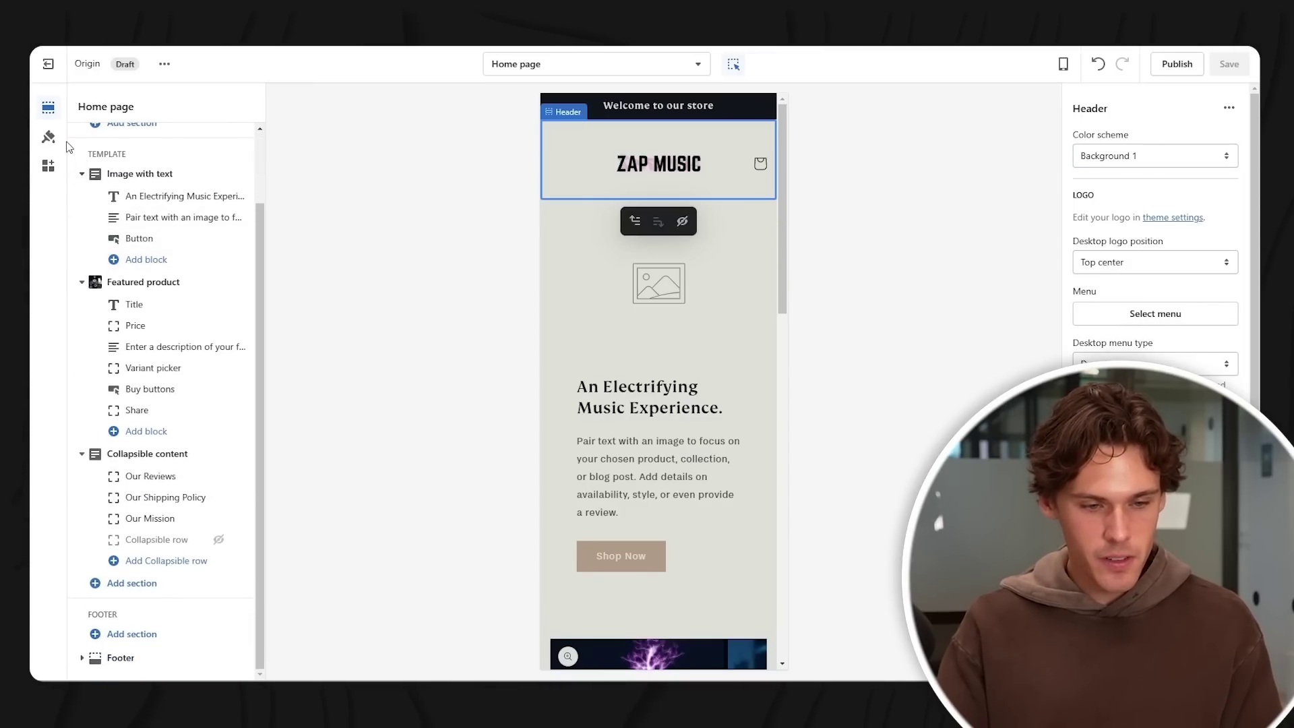
# - In Theme settings > Colors, set Background 1 to white (#FFF) and save
pyautogui.click(49, 137)
pyautogui.scroll(-4, 202, 283)
pyautogui.click(202, 252)
pyautogui.scroll(1, 99, 293)
pyautogui.scroll(-1, 99, 293)
pyautogui.click(96, 351)
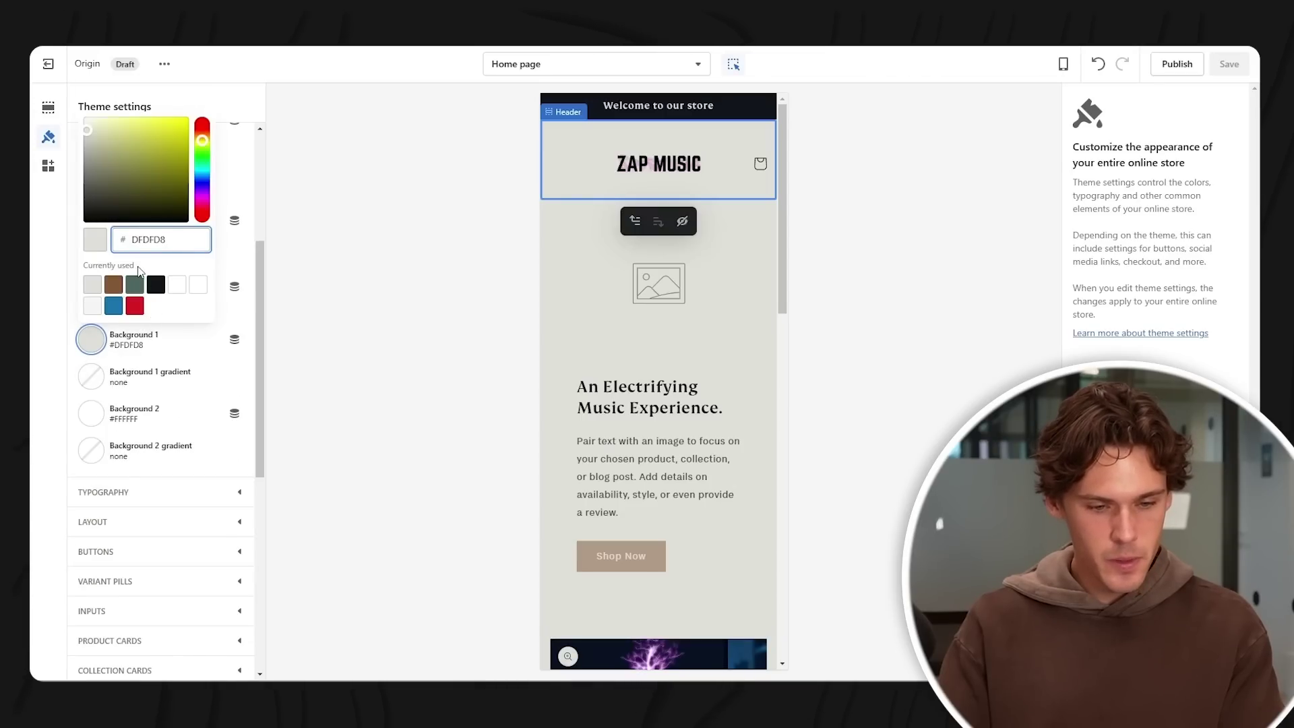
pyautogui.click(197, 285)
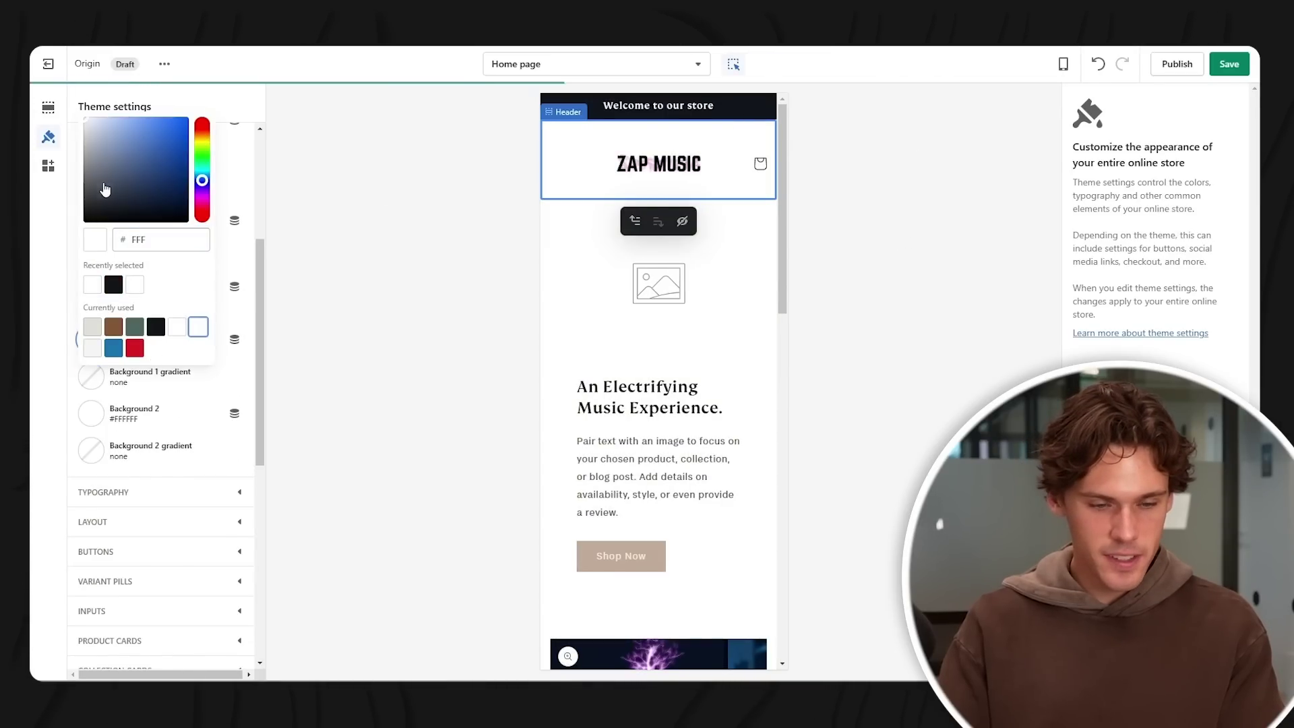
pyautogui.scroll(-2, 573, 269)
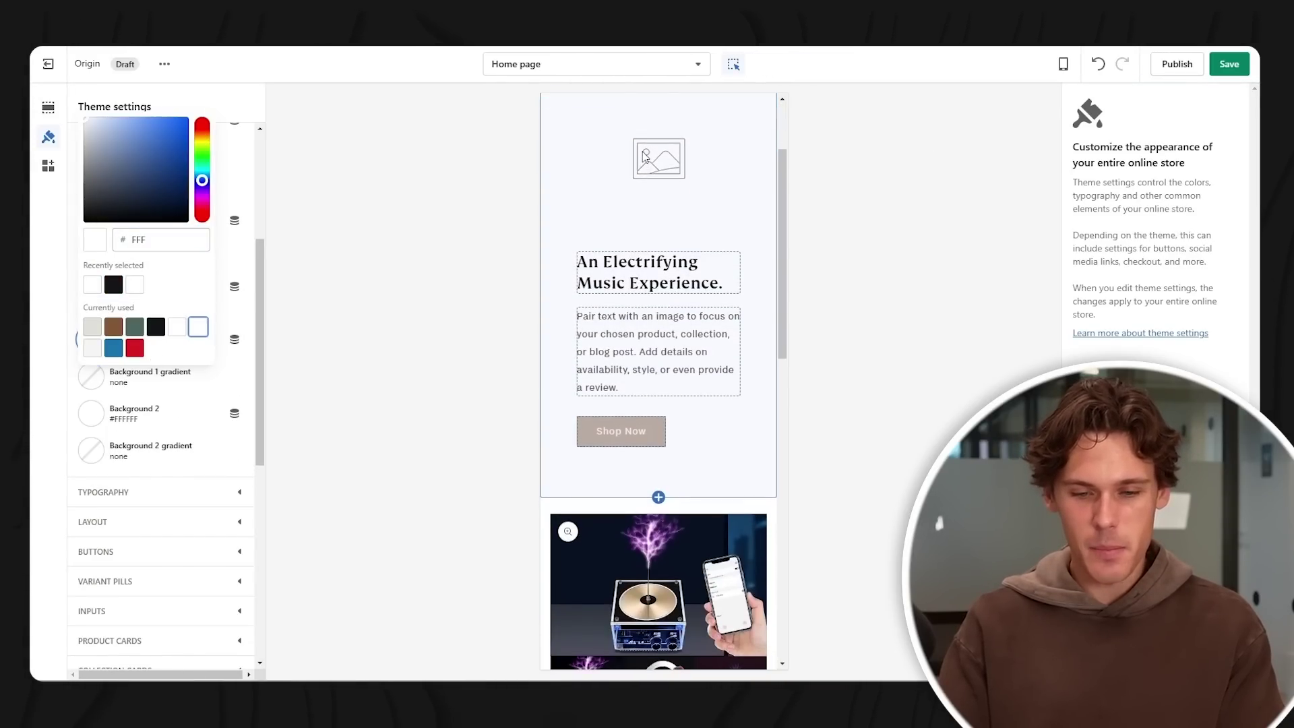
pyautogui.scroll(2, 641, 222)
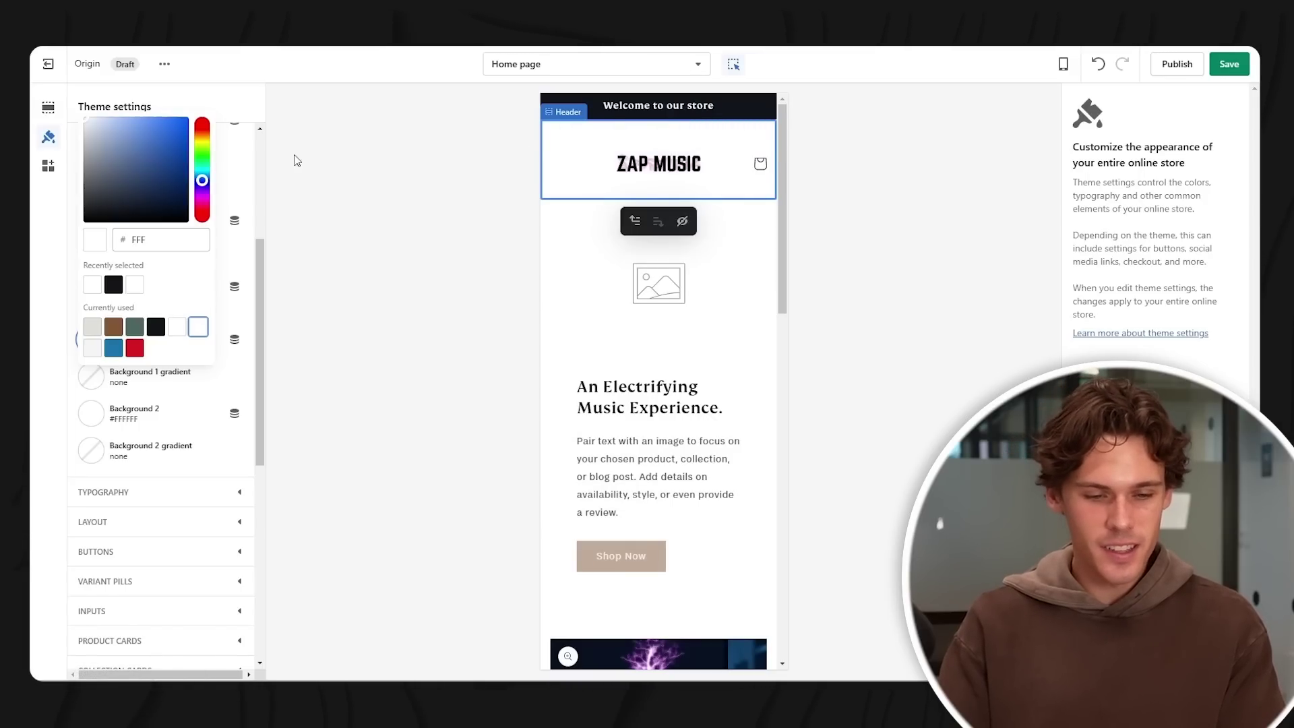
pyautogui.click(1230, 64)
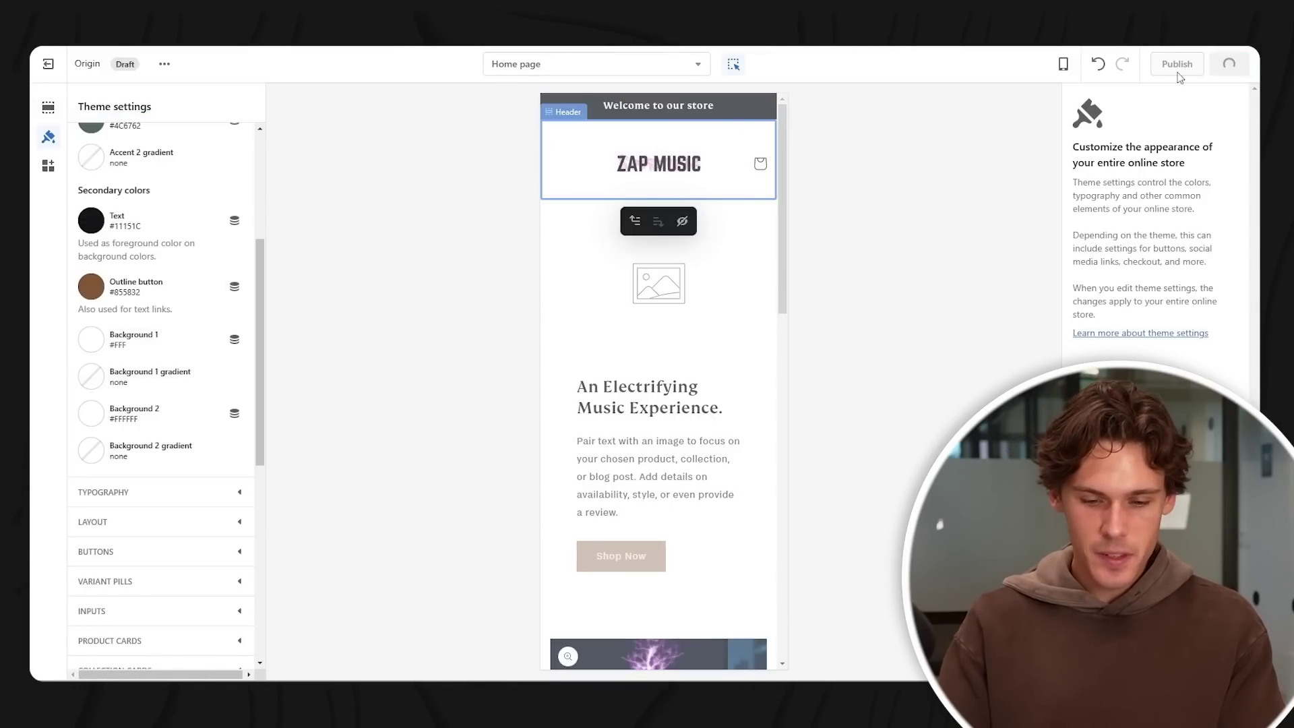
pyautogui.click(646, 561)
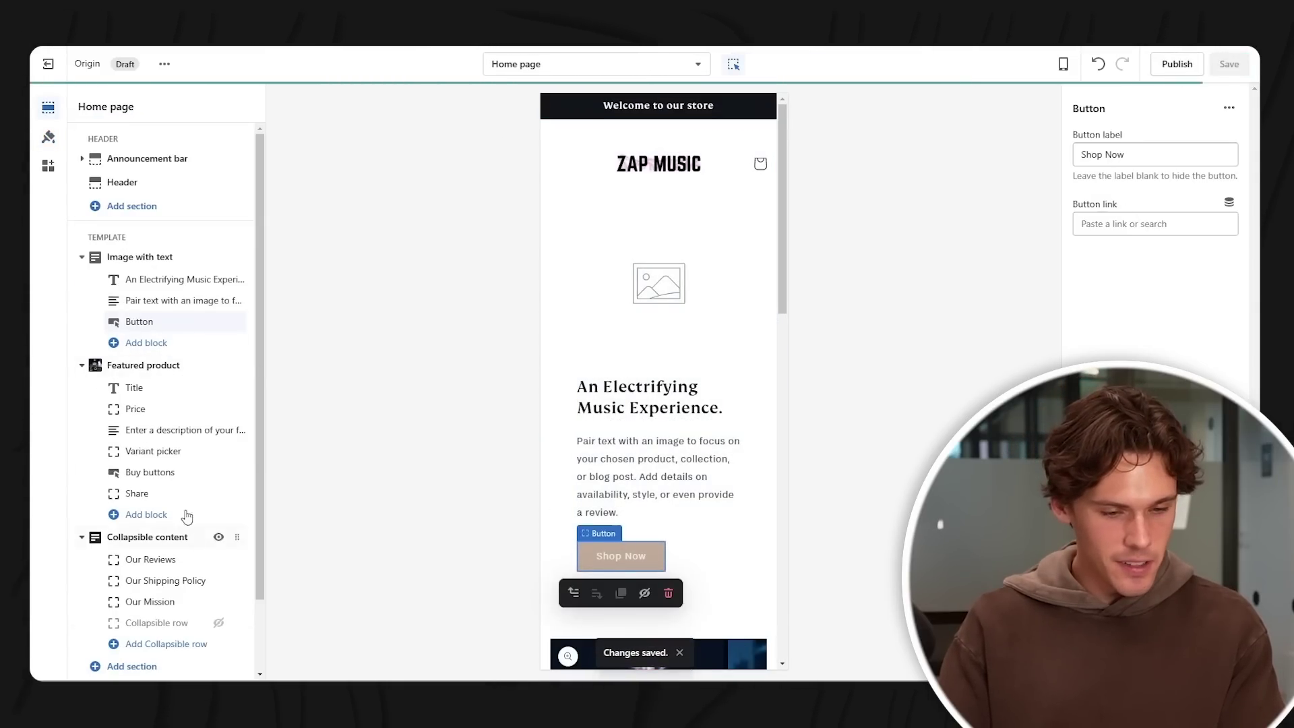
# - Change the theme's button colour to purple in Theme settings > Colors
pyautogui.click(48, 137)
pyautogui.scroll(-3, 199, 354)
pyautogui.scroll(-10, 191, 353)
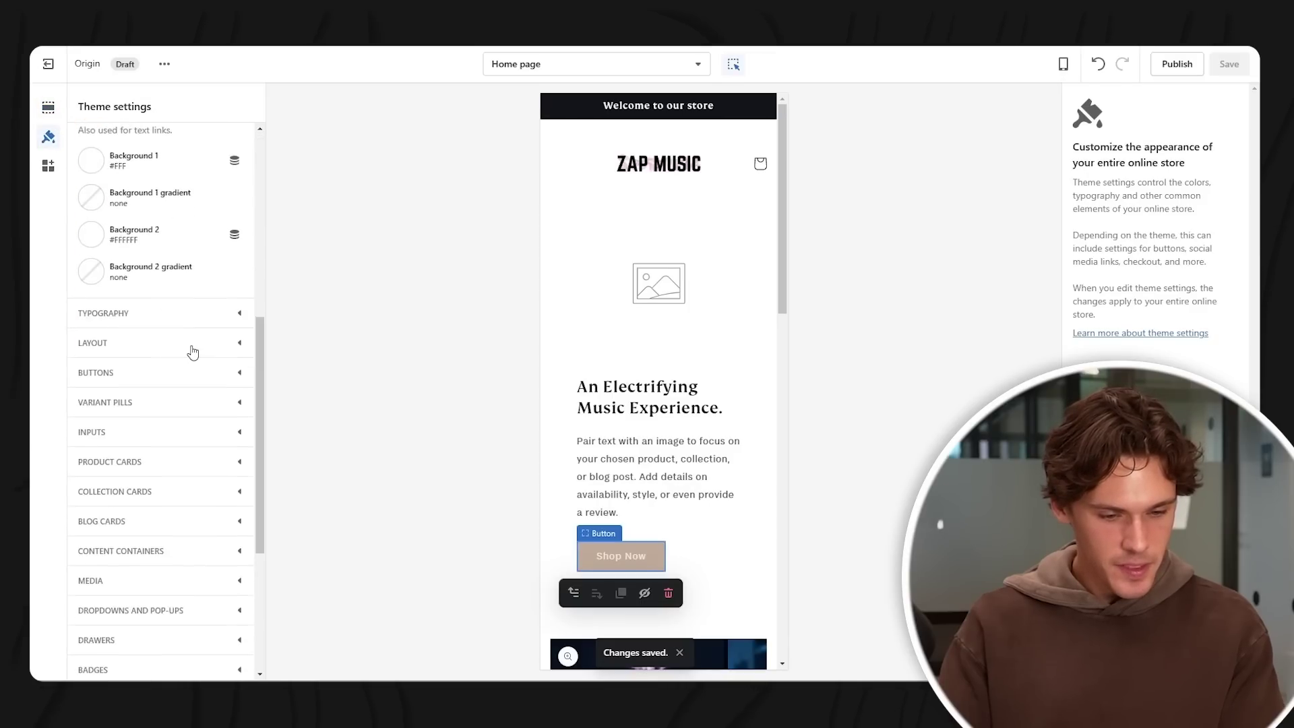
pyautogui.scroll(11, 189, 350)
pyautogui.click(98, 455)
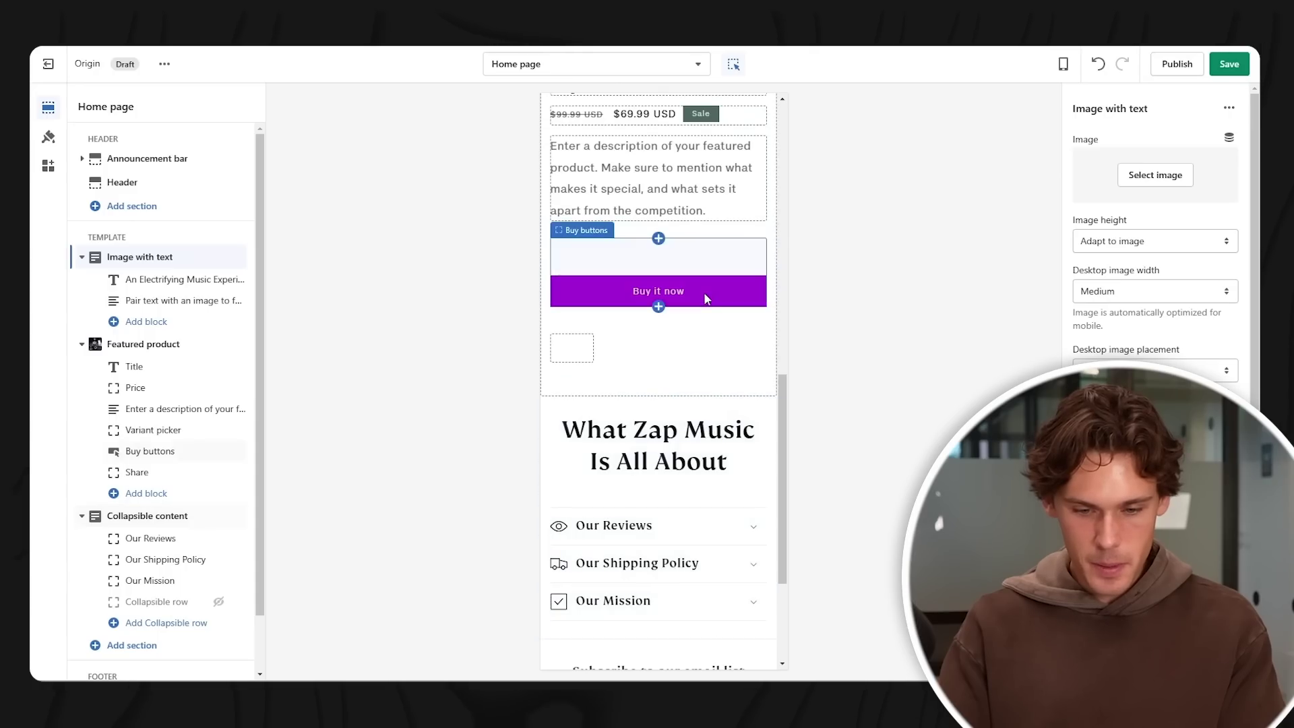
# - Select the Image with text block's placeholder paragraph for replacement
pyautogui.scroll(-3, 706, 321)
pyautogui.scroll(3, 701, 331)
pyautogui.scroll(-3, 688, 337)
pyautogui.scroll(4, 683, 351)
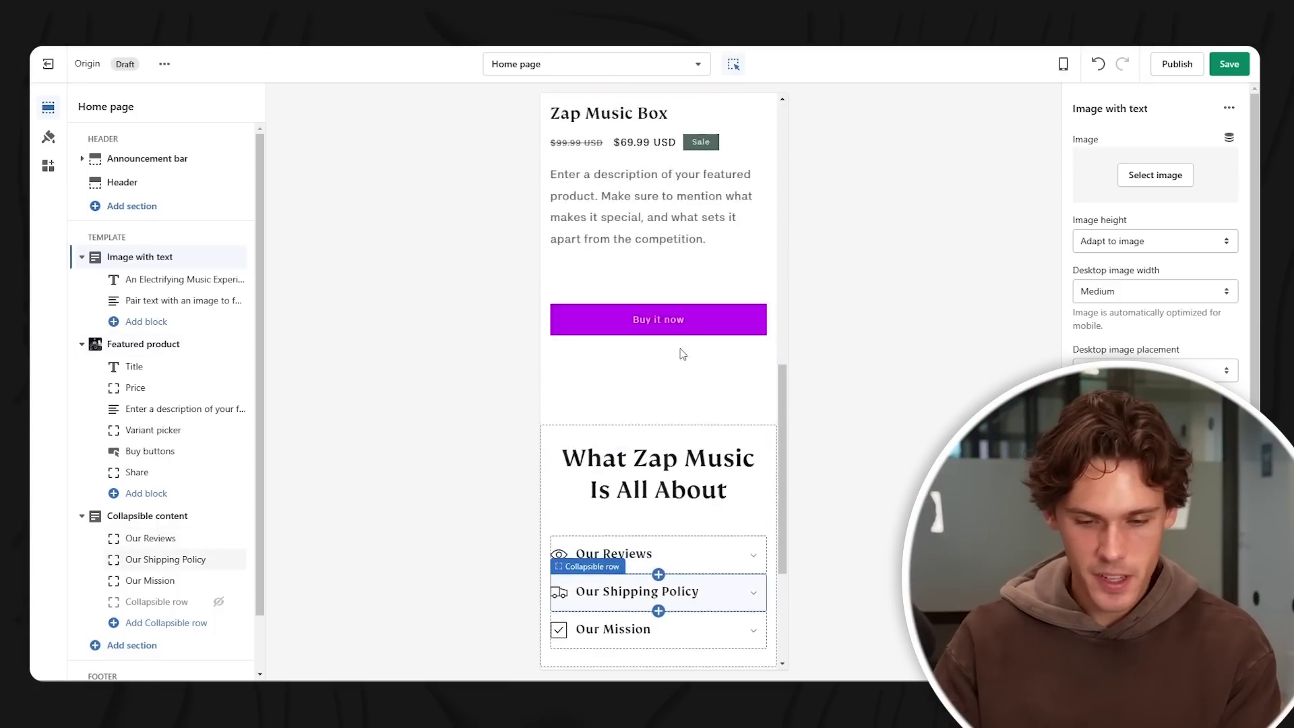
pyautogui.scroll(3, 682, 353)
pyautogui.scroll(5, 705, 533)
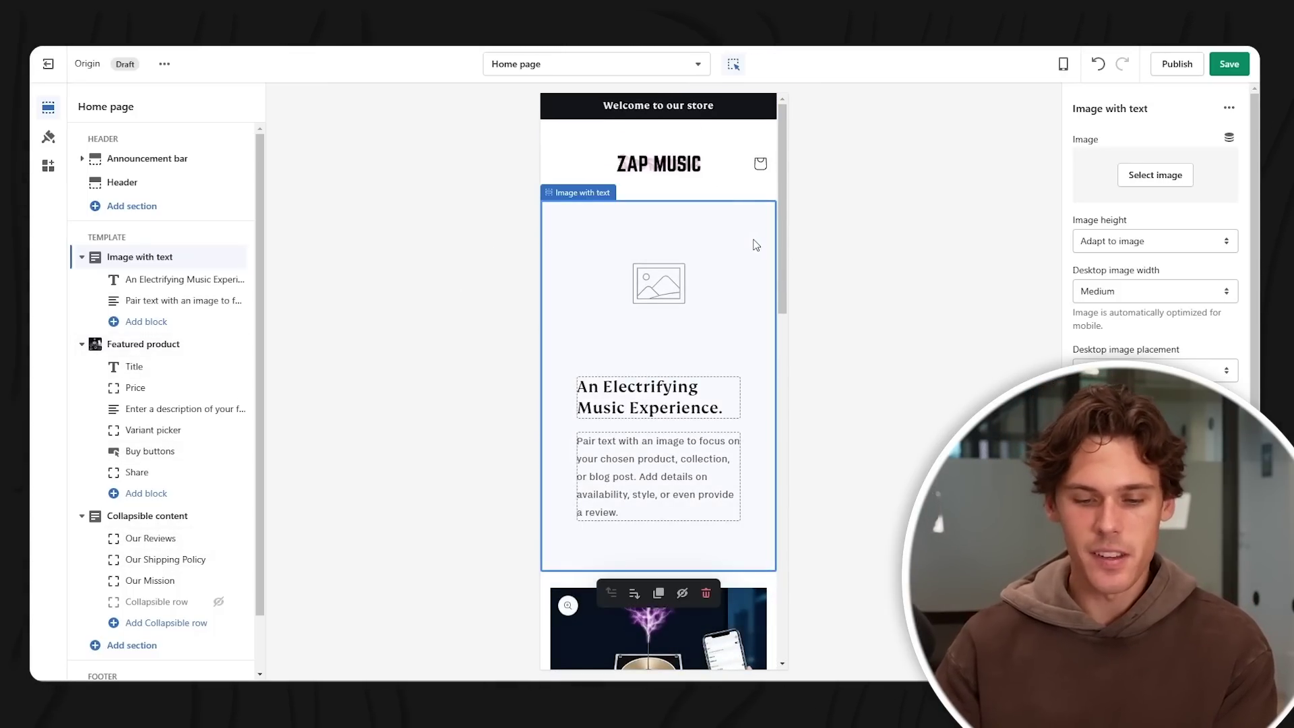
pyautogui.click(656, 465)
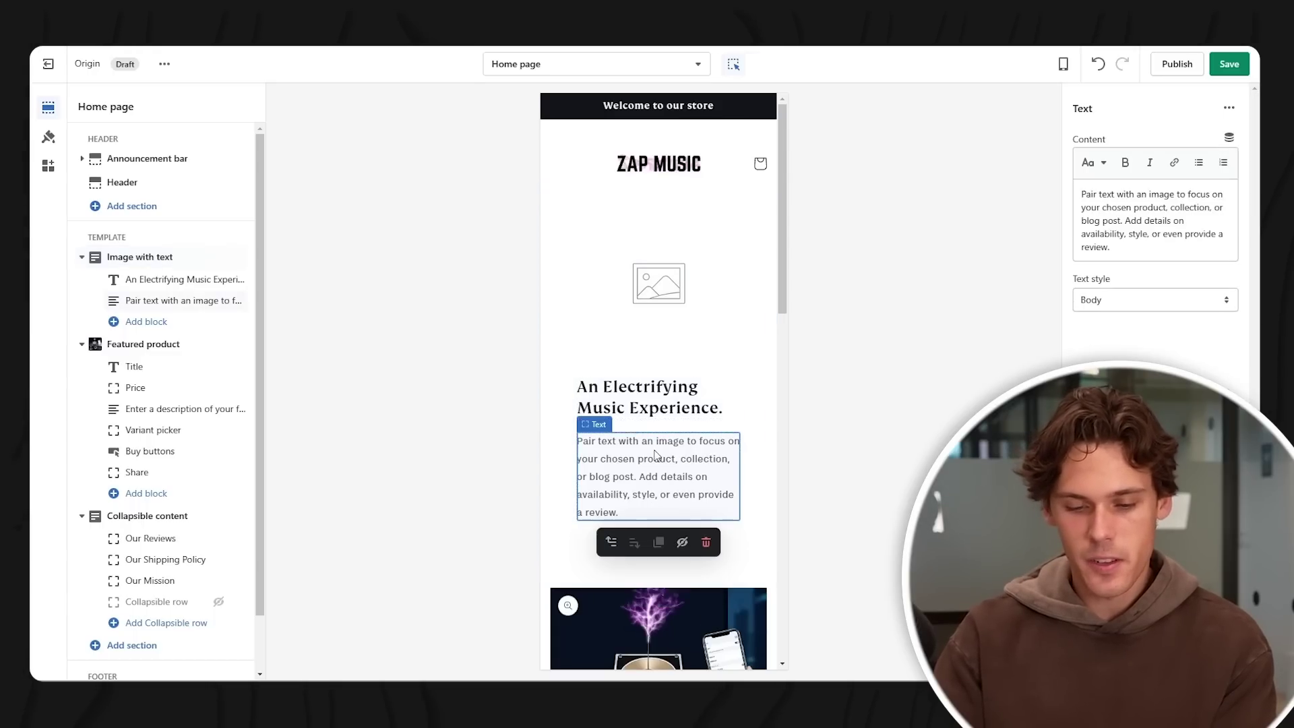
pyautogui.moveTo(1133, 251); pyautogui.dragTo(1064, 186)
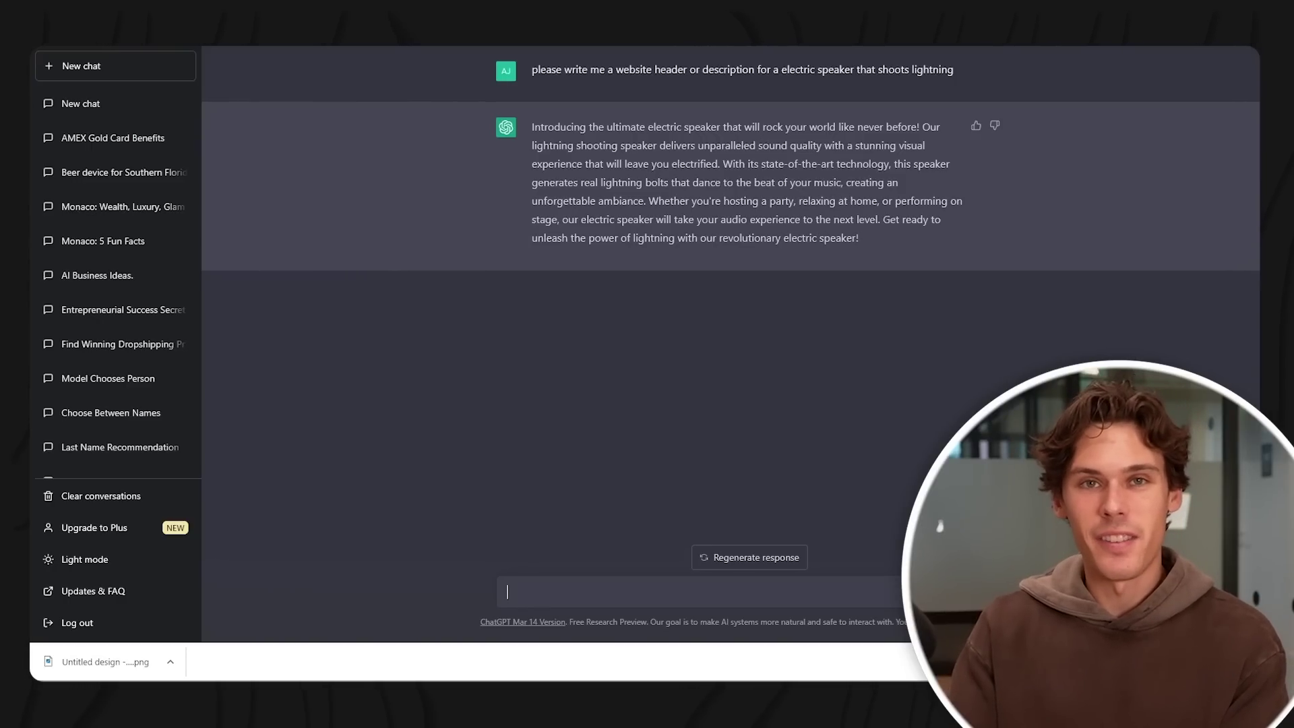
# - Select the ChatGPT description of the lightning-shooting speaker to copy it
pyautogui.moveTo(867, 234); pyautogui.dragTo(512, 139)
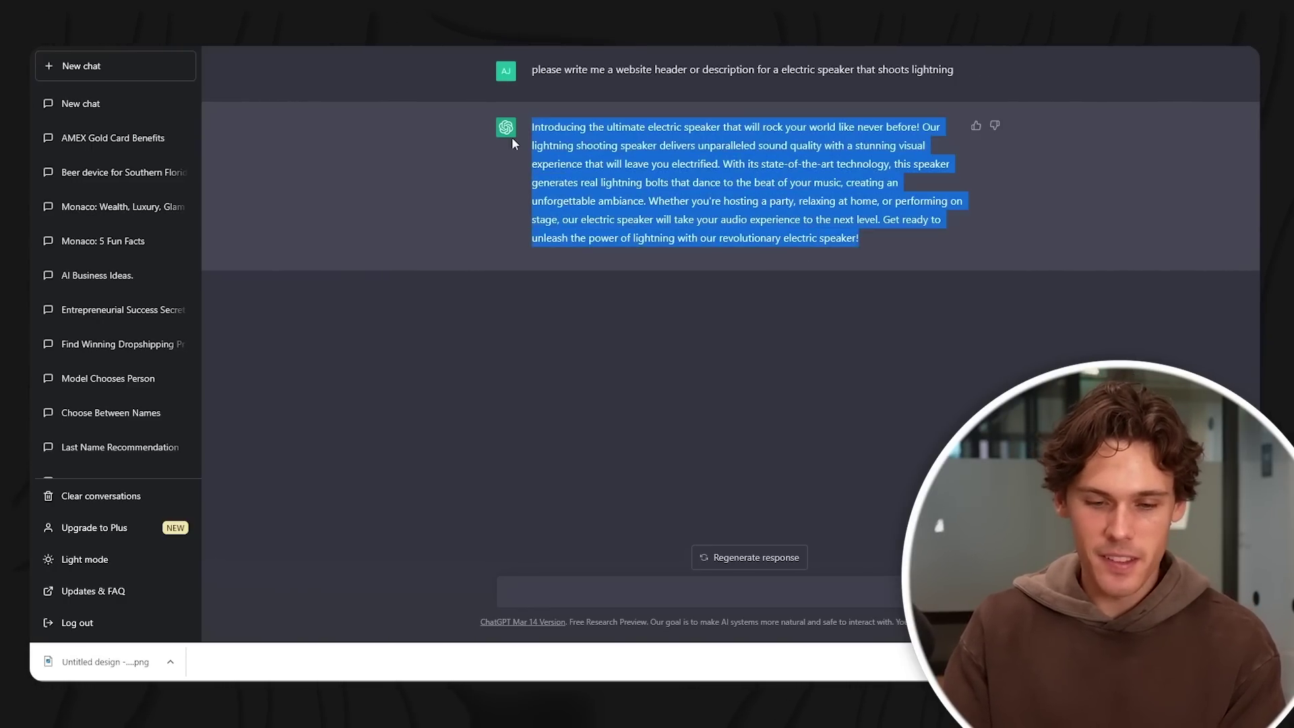
pyautogui.click(556, 133)
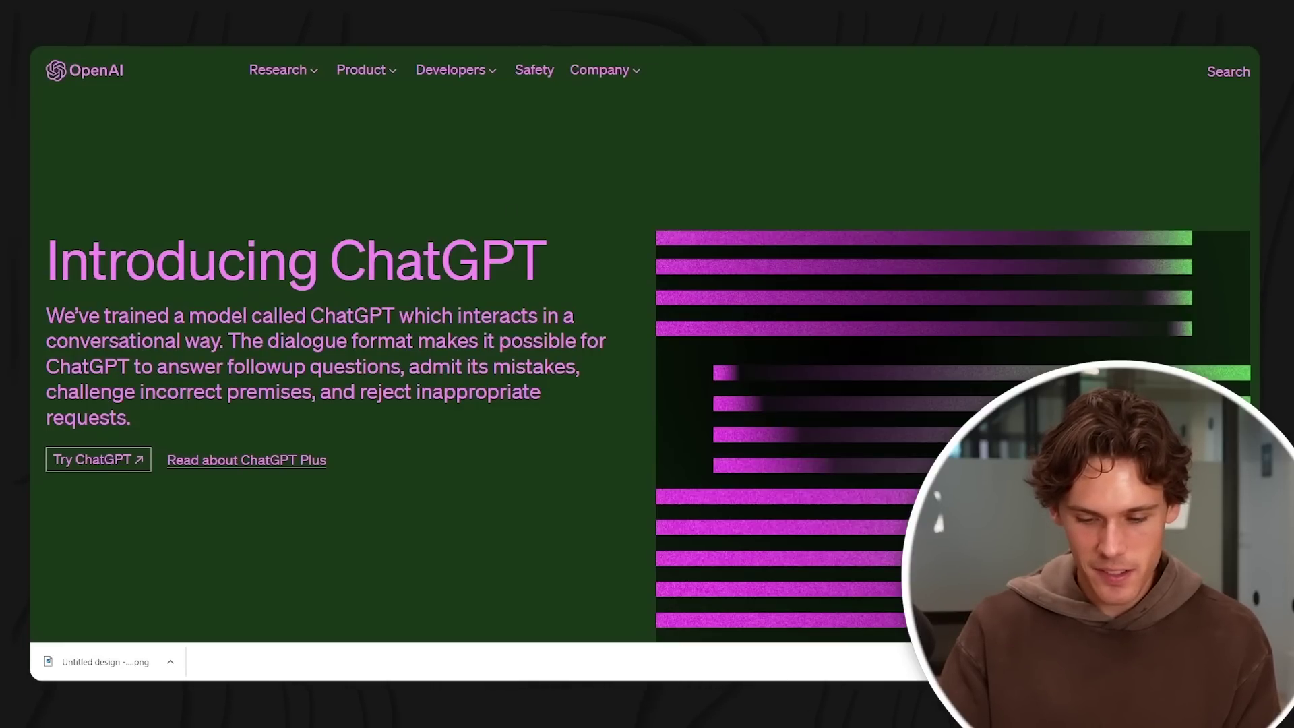
pyautogui.moveTo(786, 697)
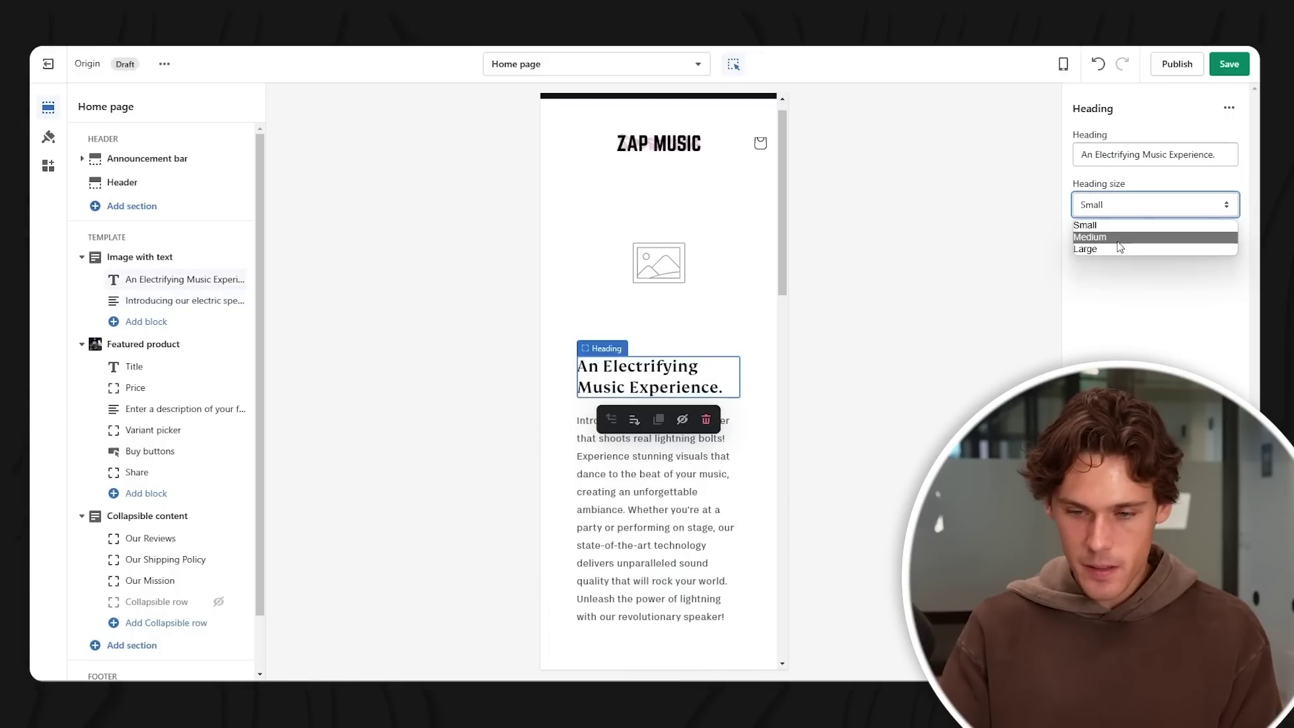
# - Set the heading size to Medium and review the intro paragraph and Image with text settings
pyautogui.click(1106, 238)
pyautogui.scroll(-2, 710, 348)
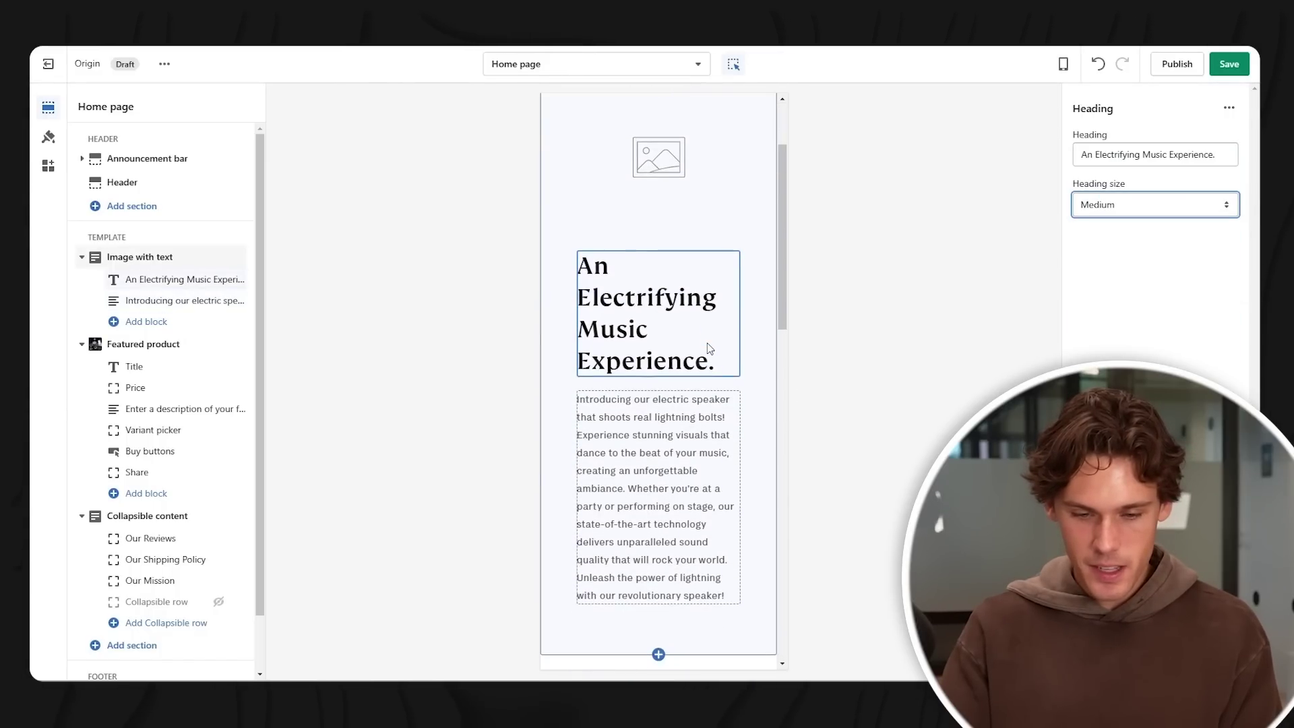
pyautogui.click(716, 407)
pyautogui.scroll(-5, 721, 367)
pyautogui.scroll(7, 766, 310)
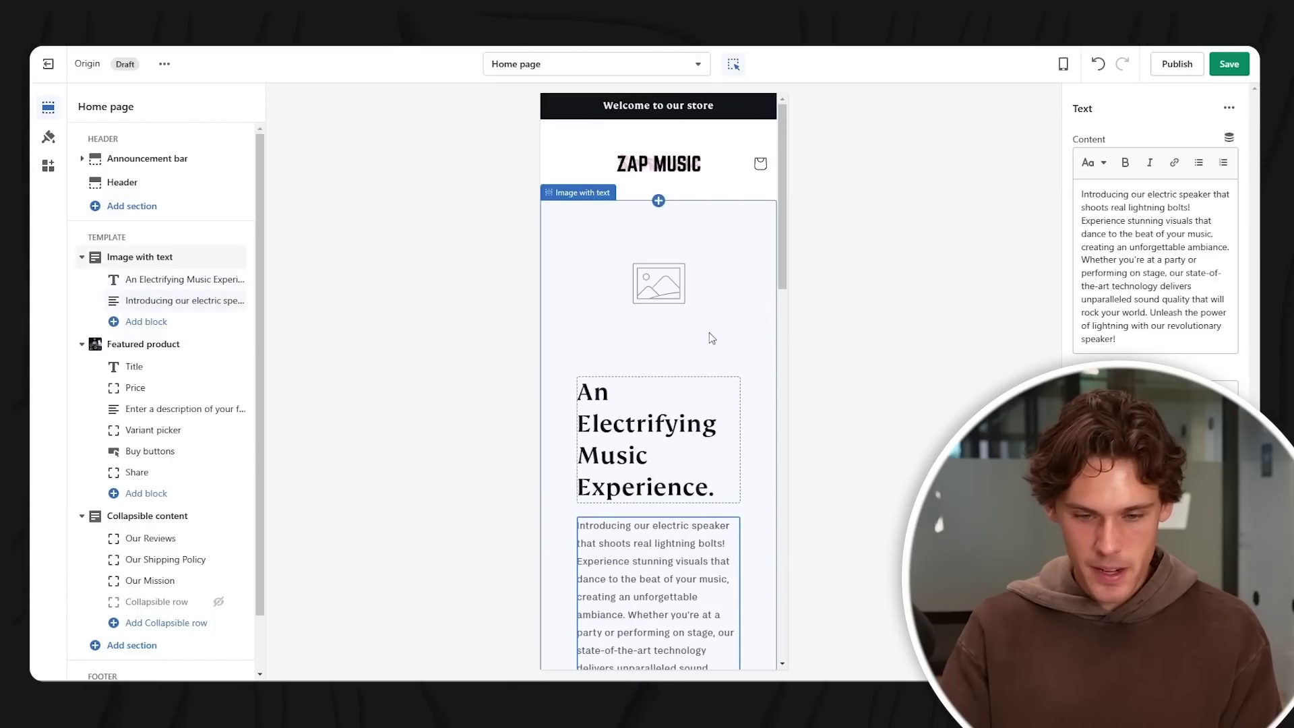
pyautogui.click(711, 337)
pyautogui.scroll(-1, 712, 337)
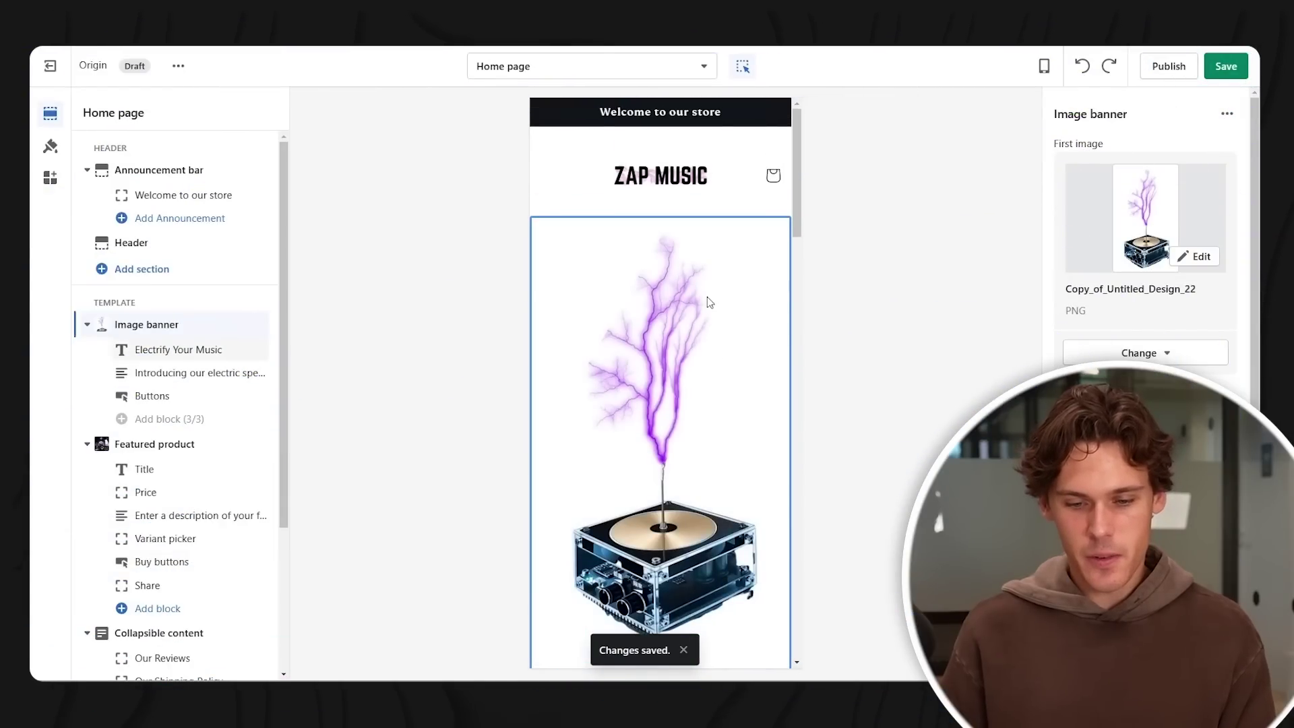
# - Replace the welcome announcement with 'Free Shipping On All Orders' and save the theme
pyautogui.click(709, 120)
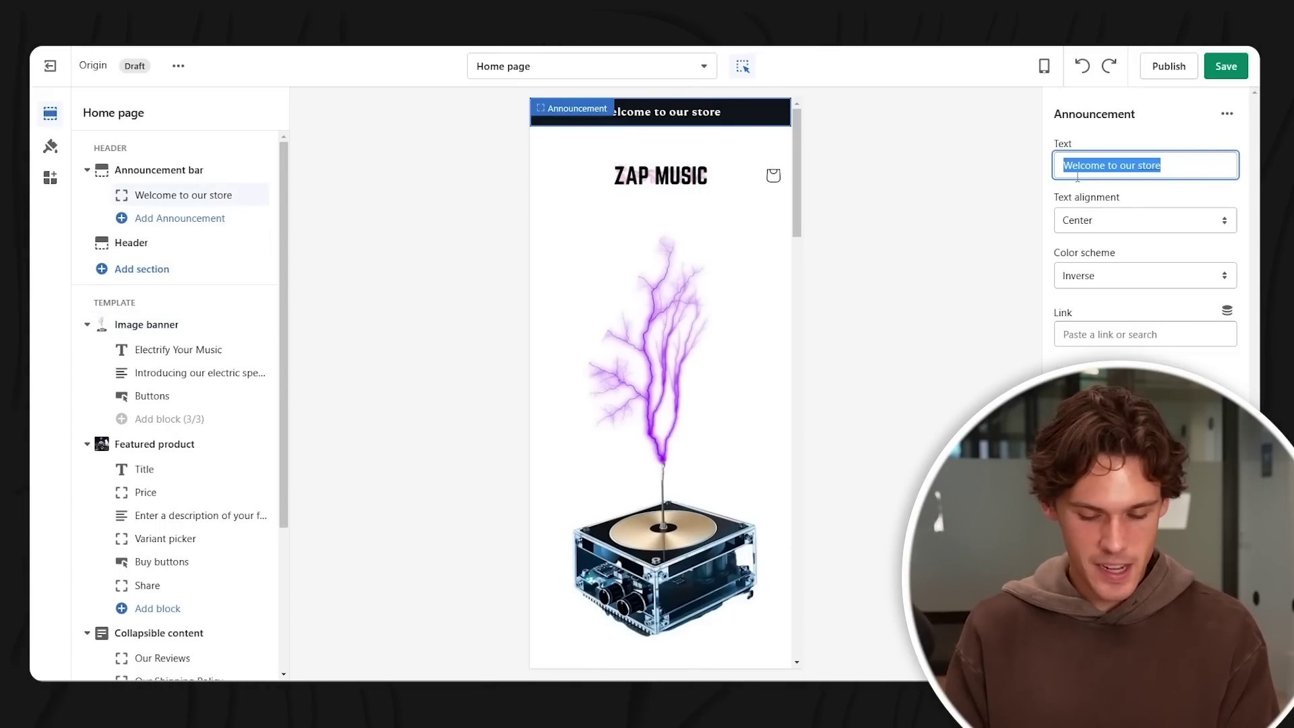
pyautogui.press('BackSpace')
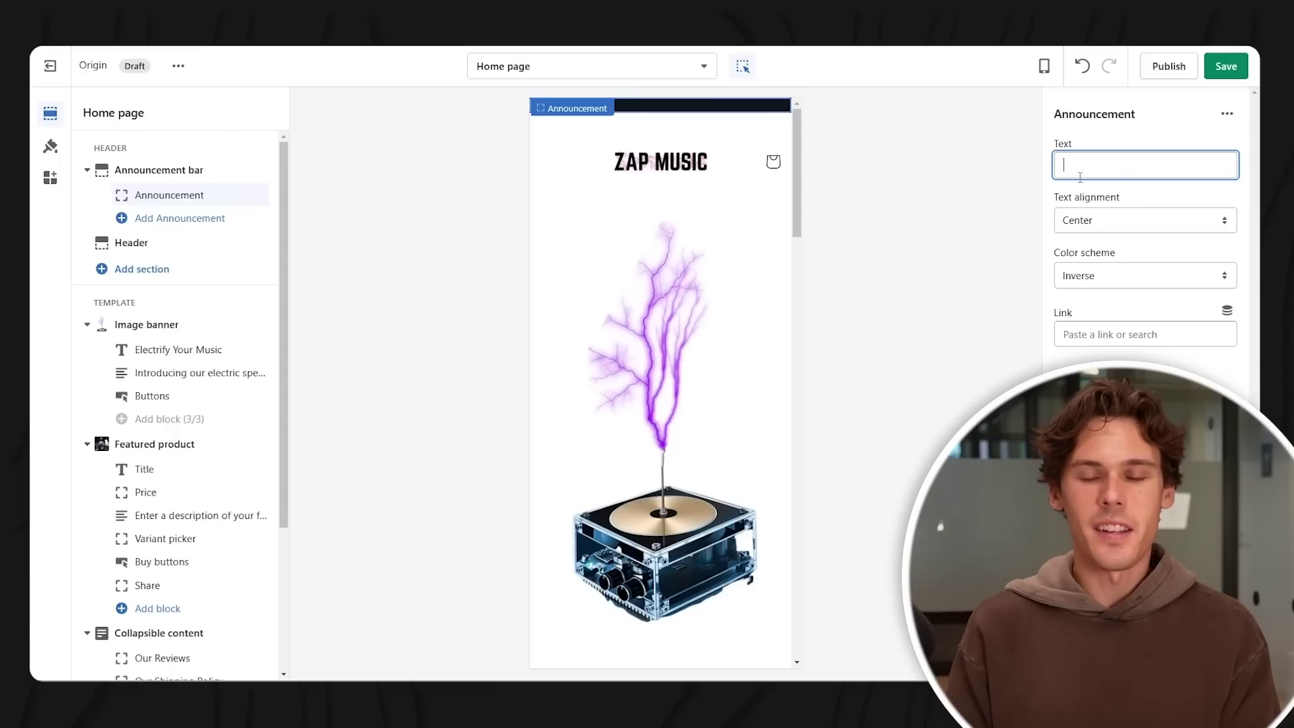
pyautogui.write('Free Shipping')
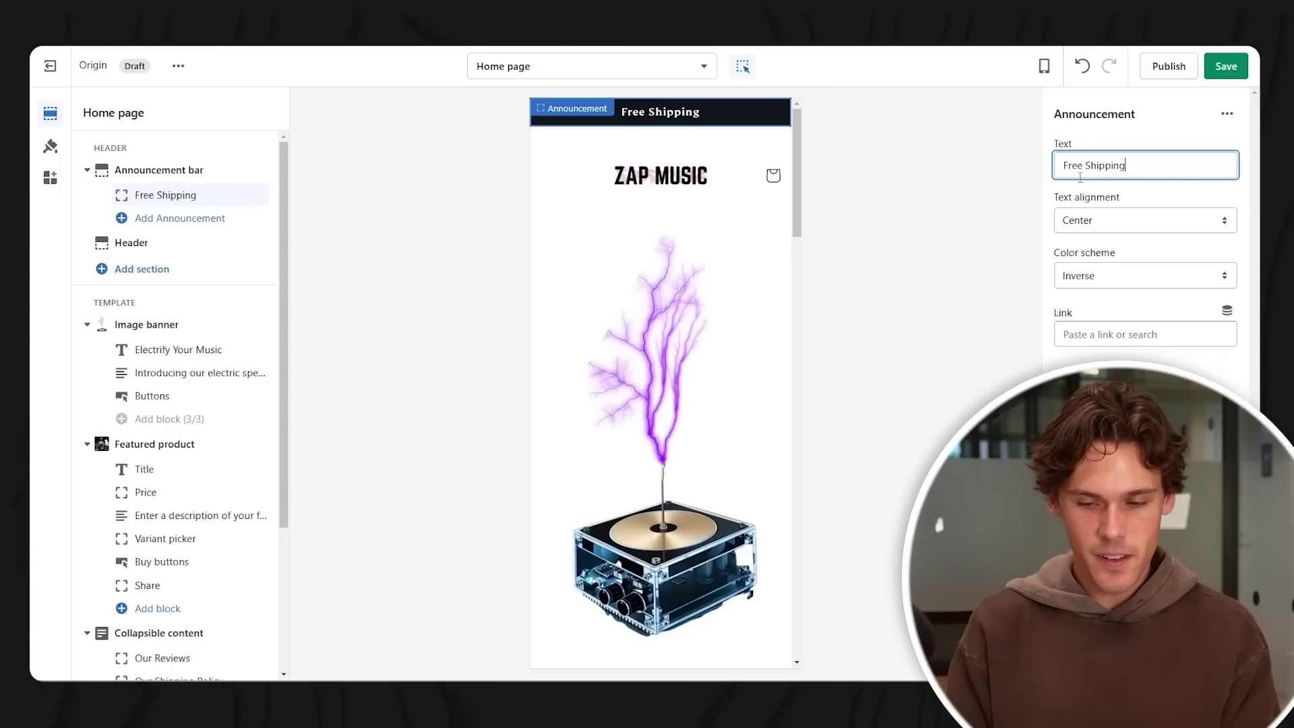
pyautogui.write(' On All Orders')
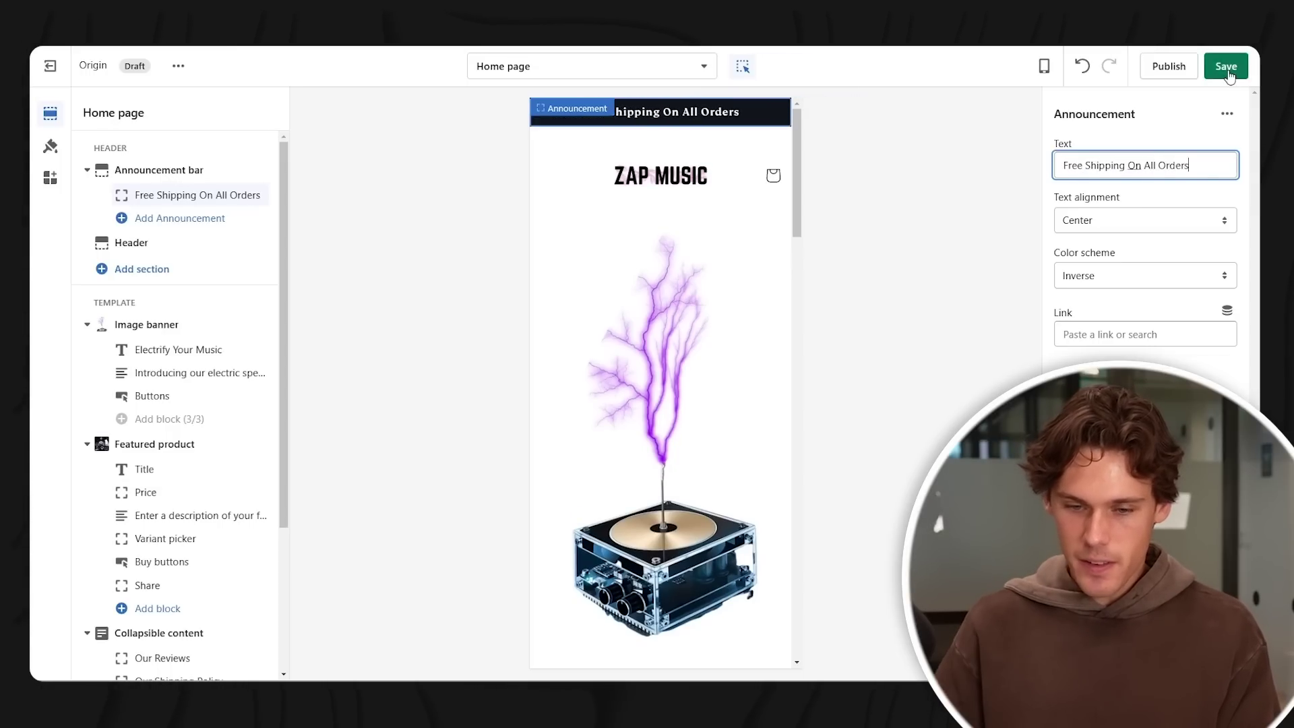
pyautogui.click(1228, 76)
pyautogui.scroll(-4, 757, 175)
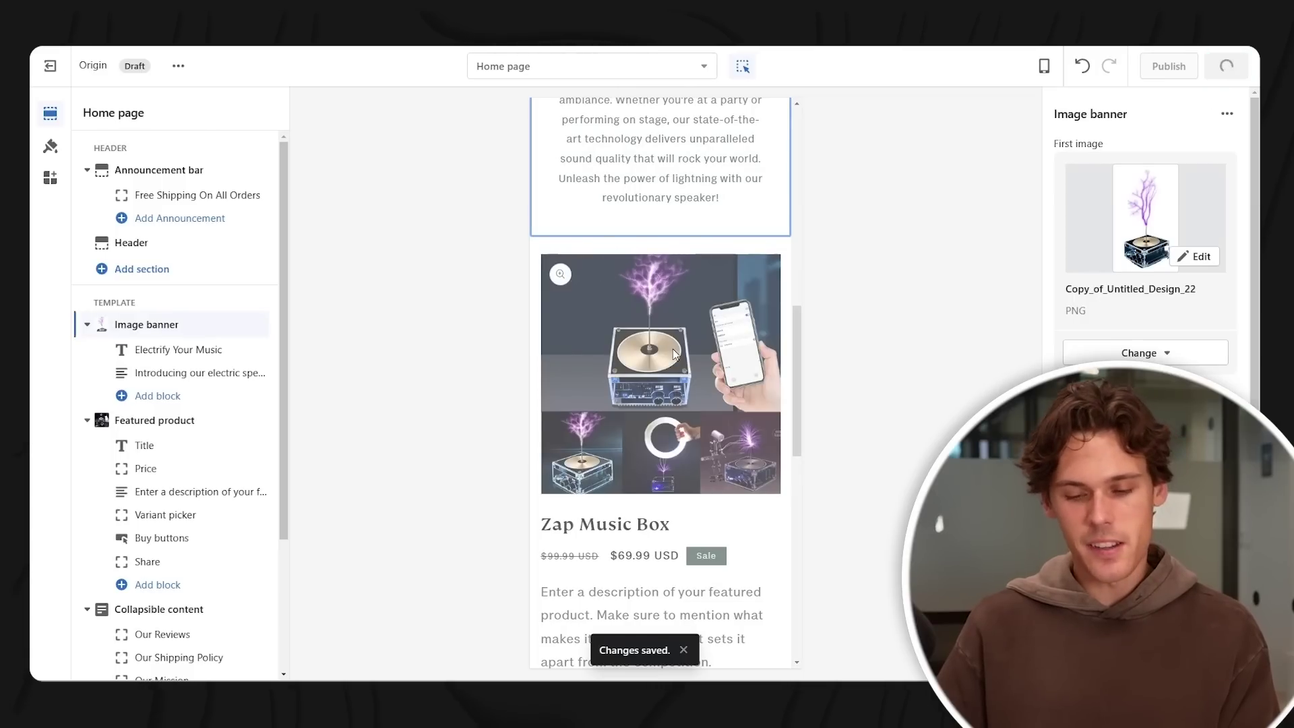
# - Scroll the home page preview, then switch the editor to the Default product template for Zap Music Box
pyautogui.scroll(-5, 698, 337)
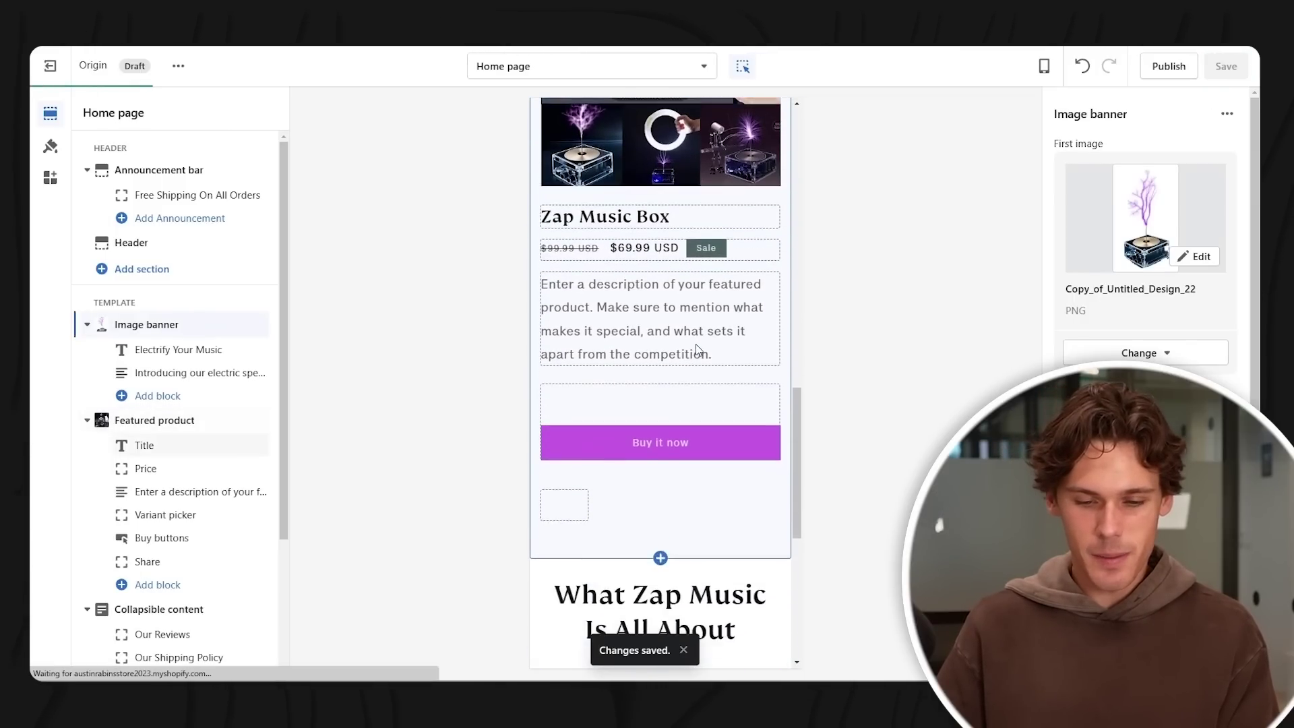
pyautogui.scroll(10, 697, 350)
pyautogui.moveTo(799, 177); pyautogui.dragTo(796, 561)
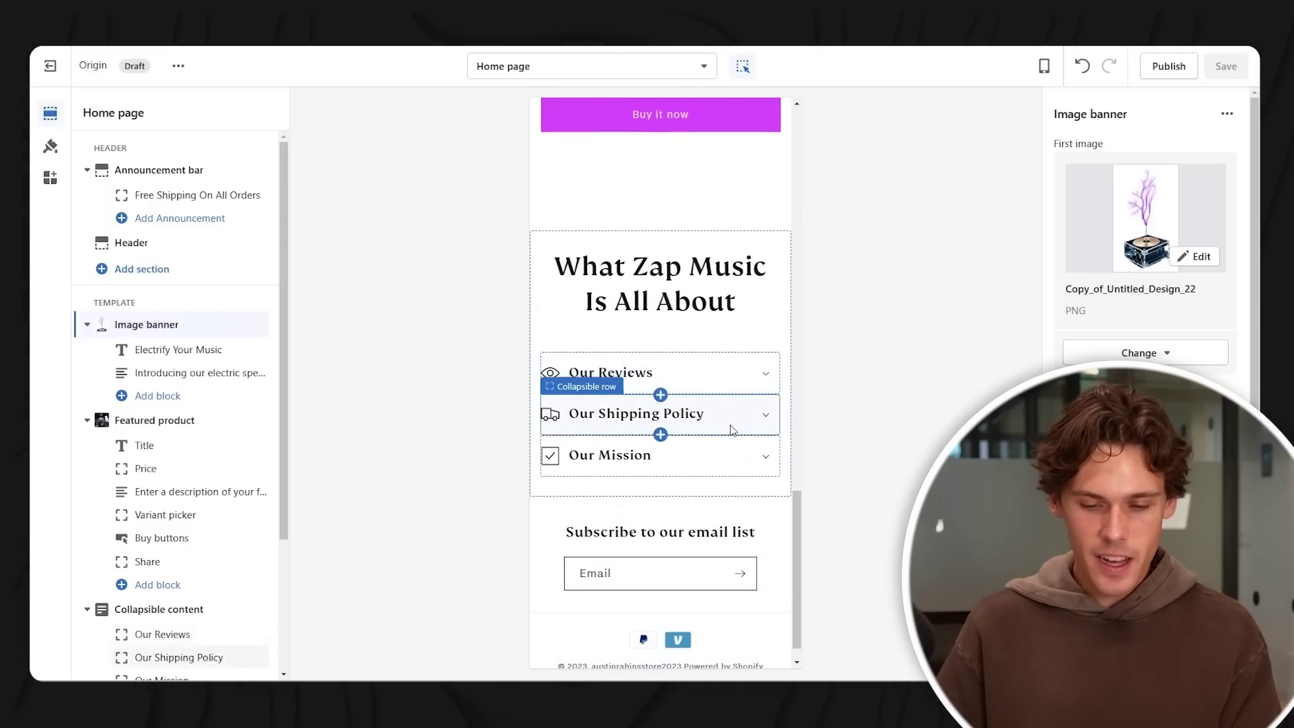
pyautogui.scroll(1, 776, 445)
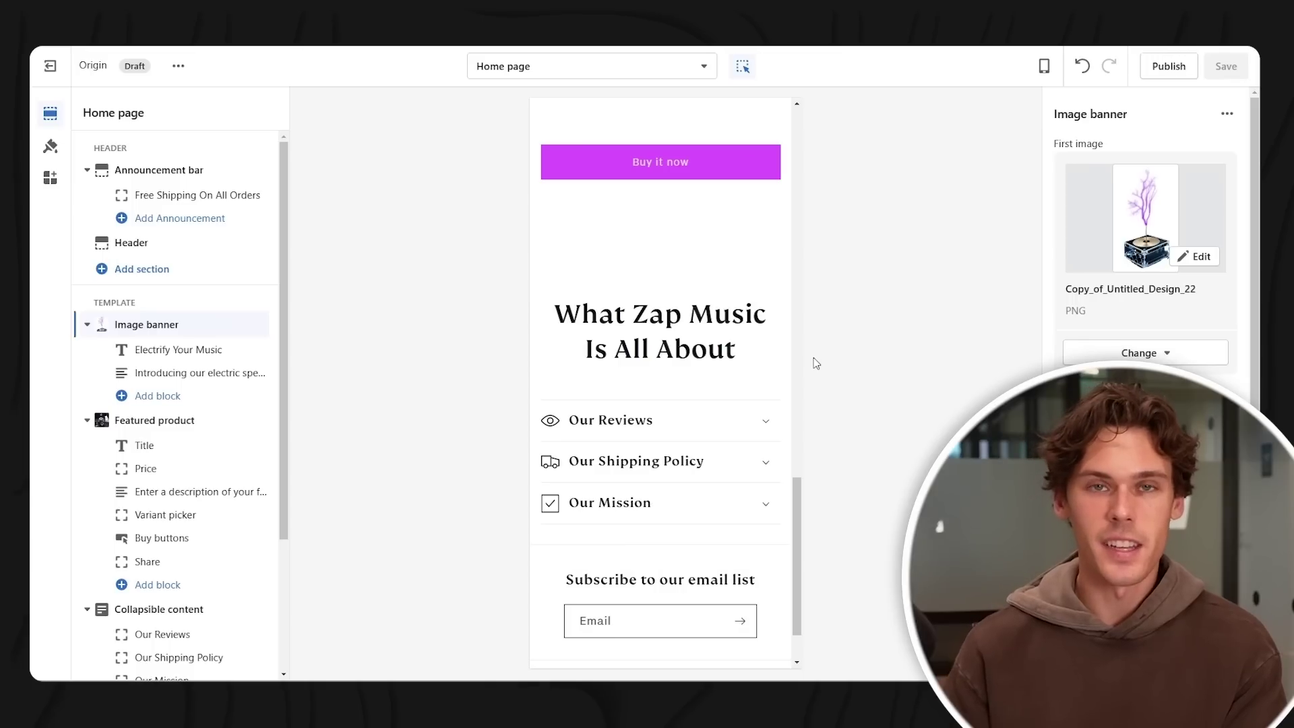
pyautogui.scroll(-2, 742, 438)
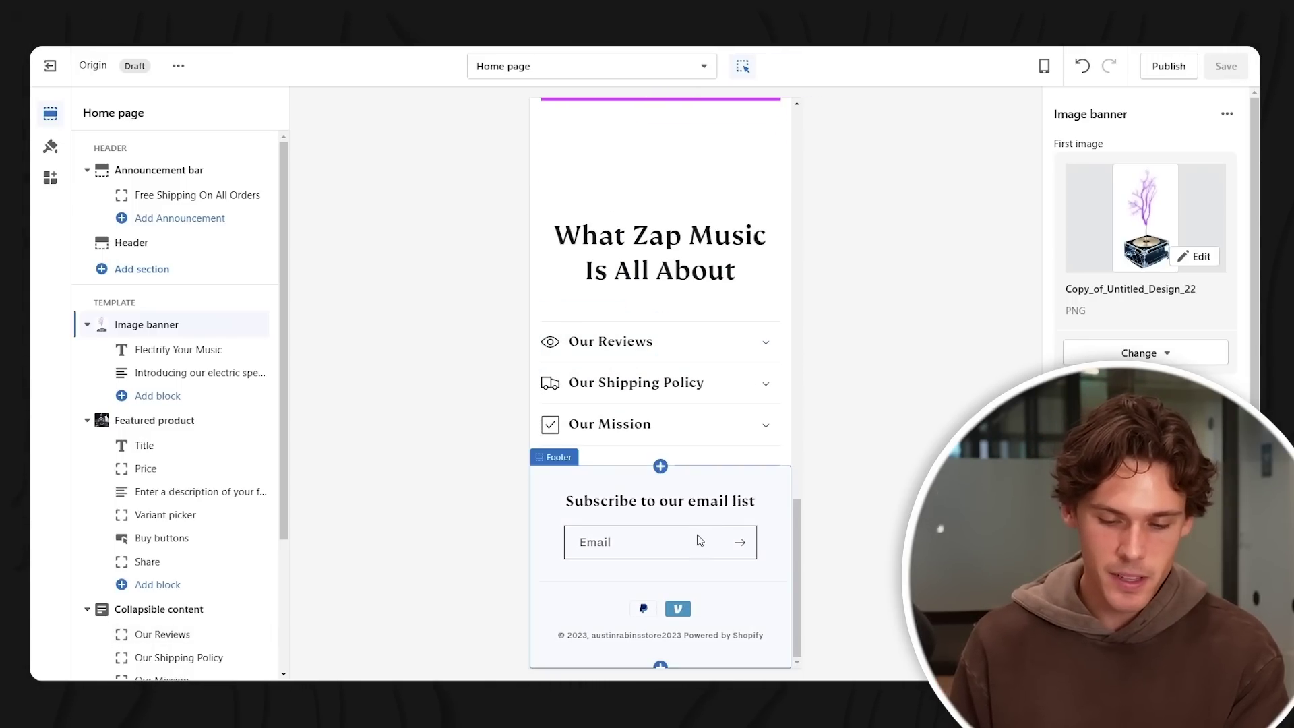
pyautogui.scroll(15, 674, 471)
pyautogui.scroll(-4, 598, 277)
pyautogui.scroll(4, 707, 414)
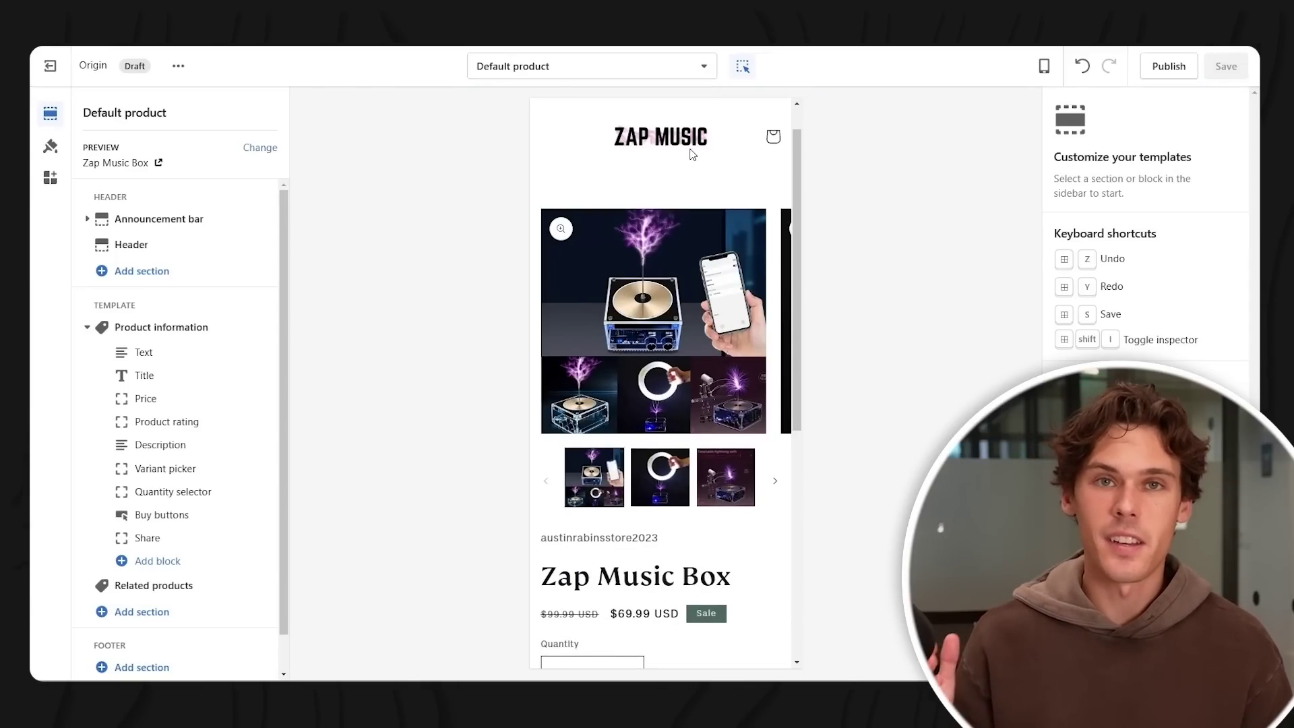
# - Remove the vendor text block from the Product information section of the Default product template
pyautogui.click(690, 537)
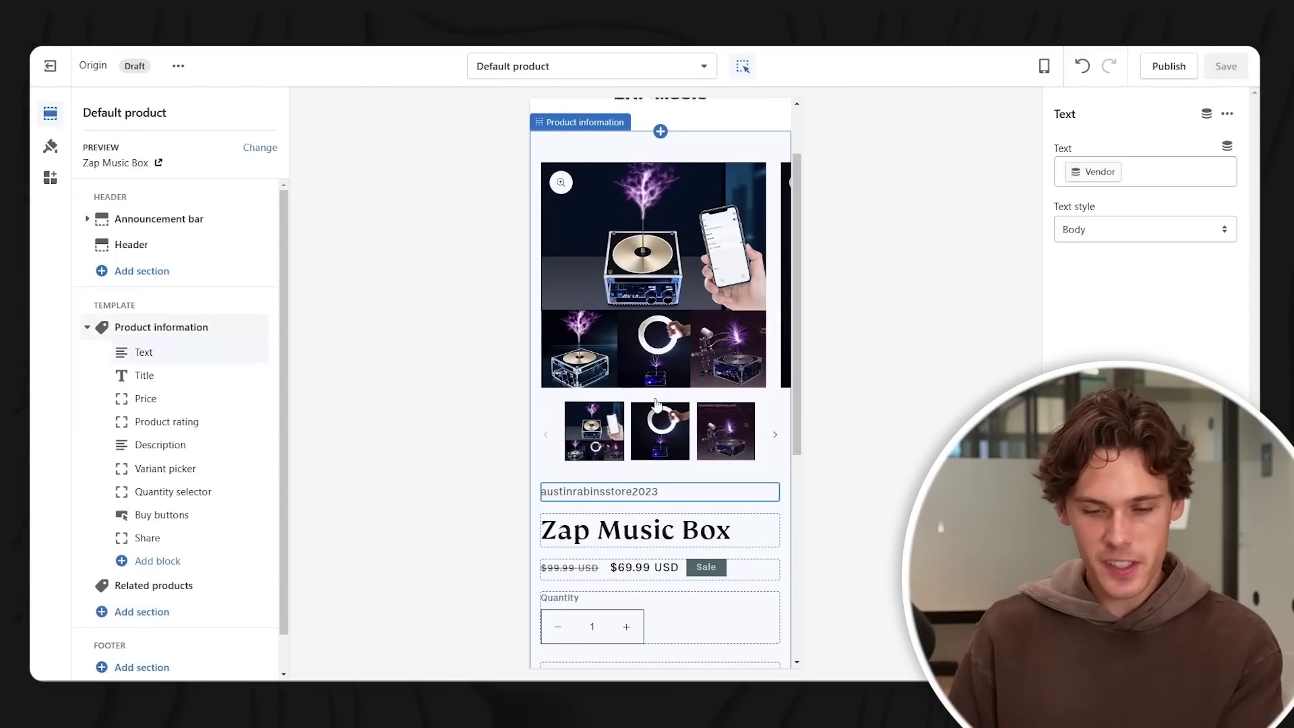
pyautogui.scroll(-3, 702, 332)
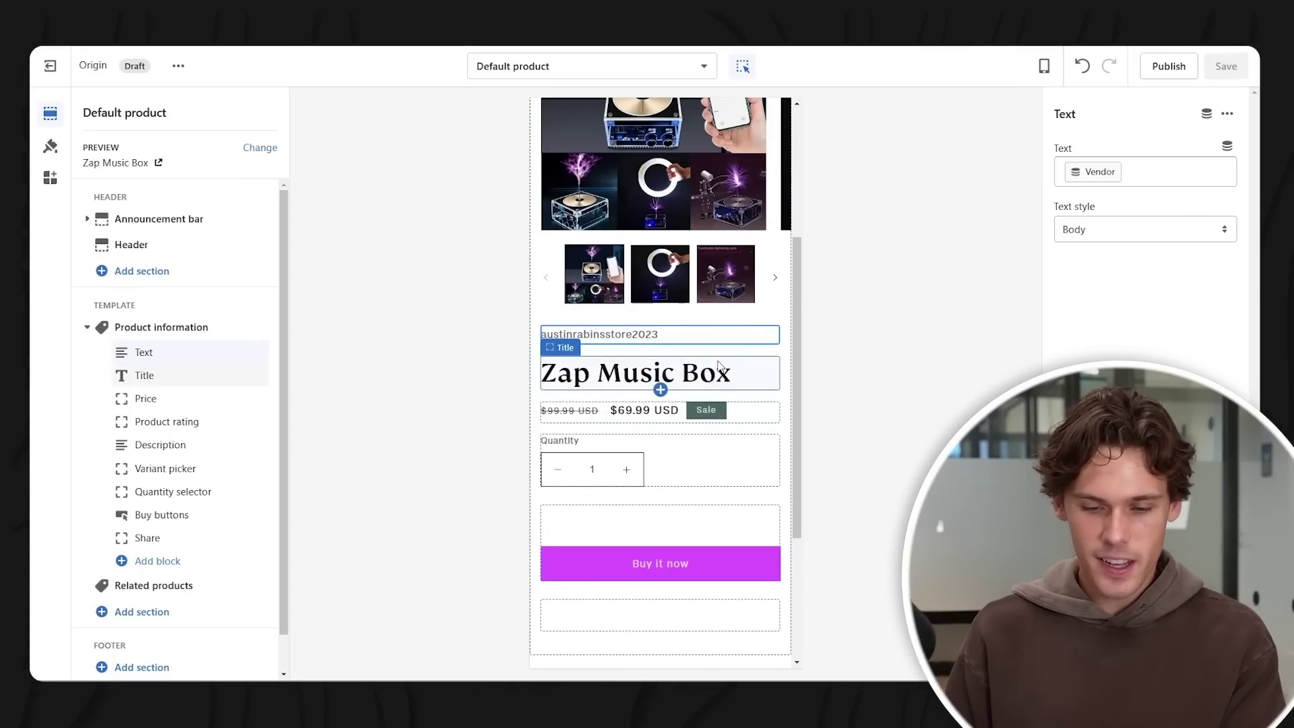
pyautogui.click(713, 369)
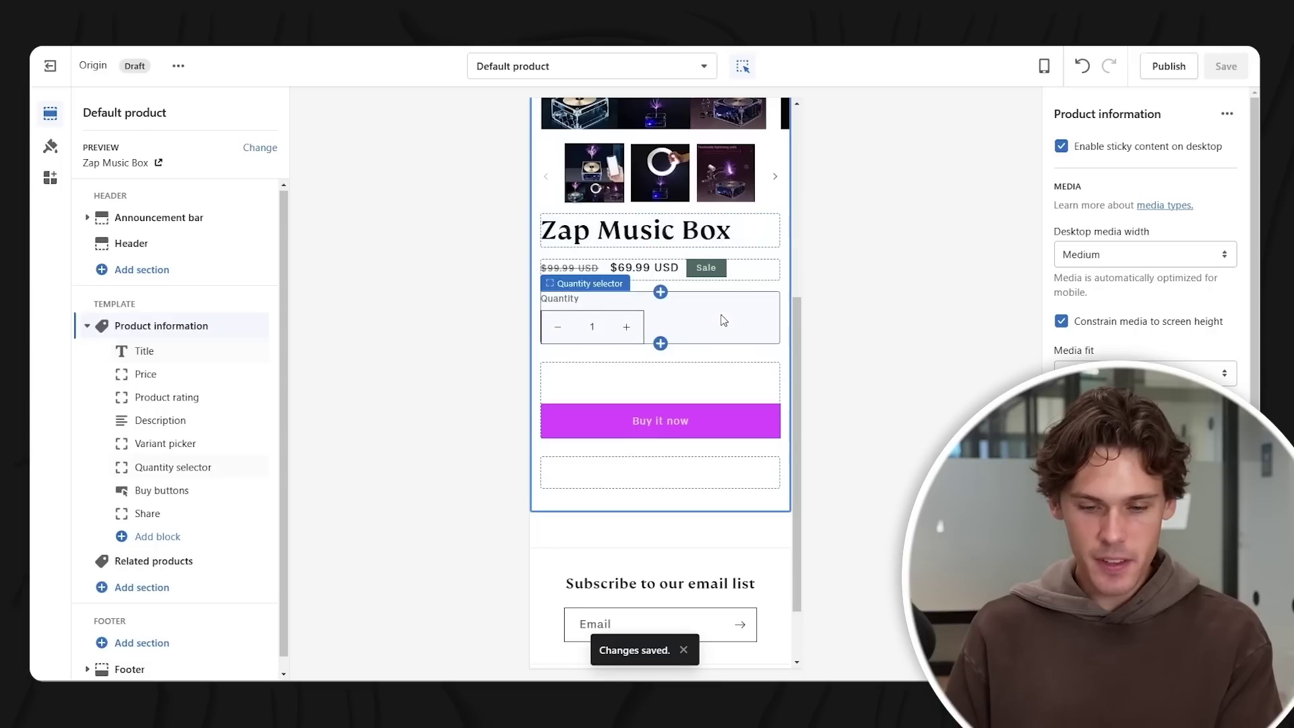
pyautogui.click(722, 321)
pyautogui.scroll(-1, 747, 461)
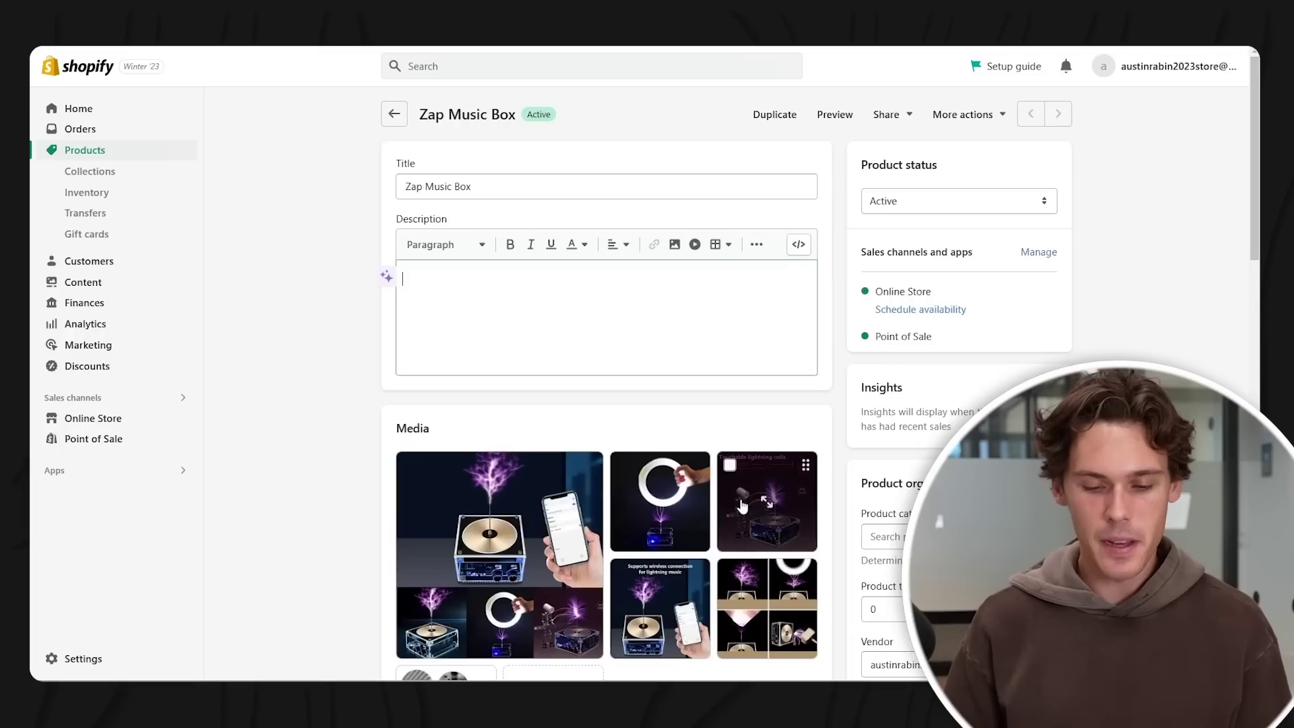
pyautogui.scroll(-5, 731, 484)
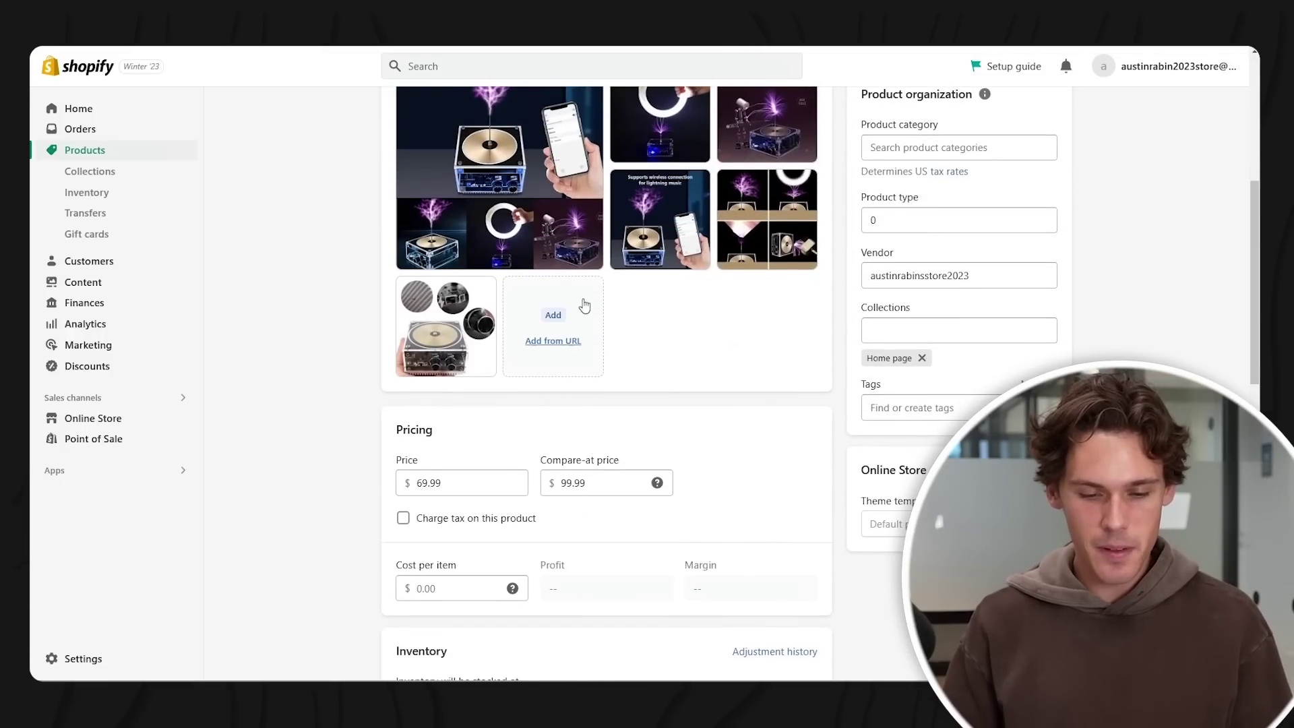
# - Scroll through the Zap Music Box admin page to review its media
pyautogui.scroll(3, 584, 307)
pyautogui.scroll(-1, 698, 248)
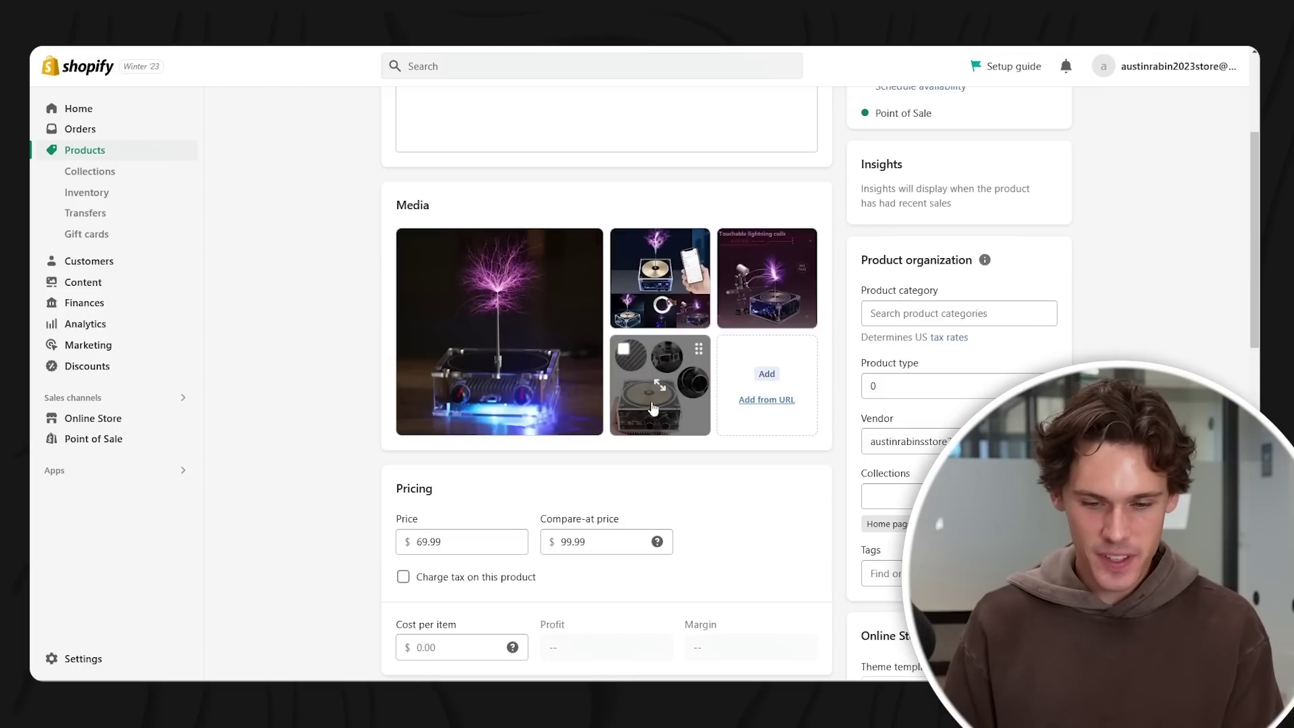
pyautogui.scroll(3, 1132, 174)
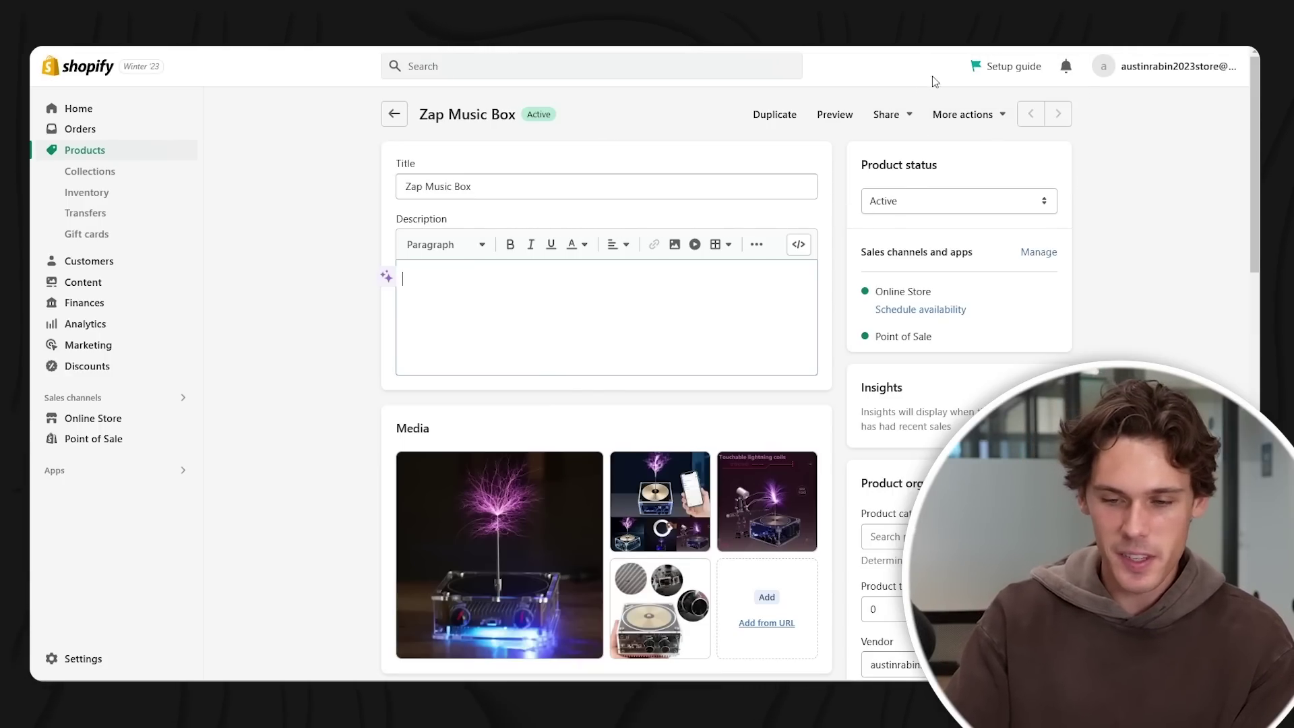
# - Find the electrospeaker Tesla coil Episode 3 video on TikTok and copy its embed code
pyautogui.hotkey('ctrl', 't')
pyautogui.write('tiktok')
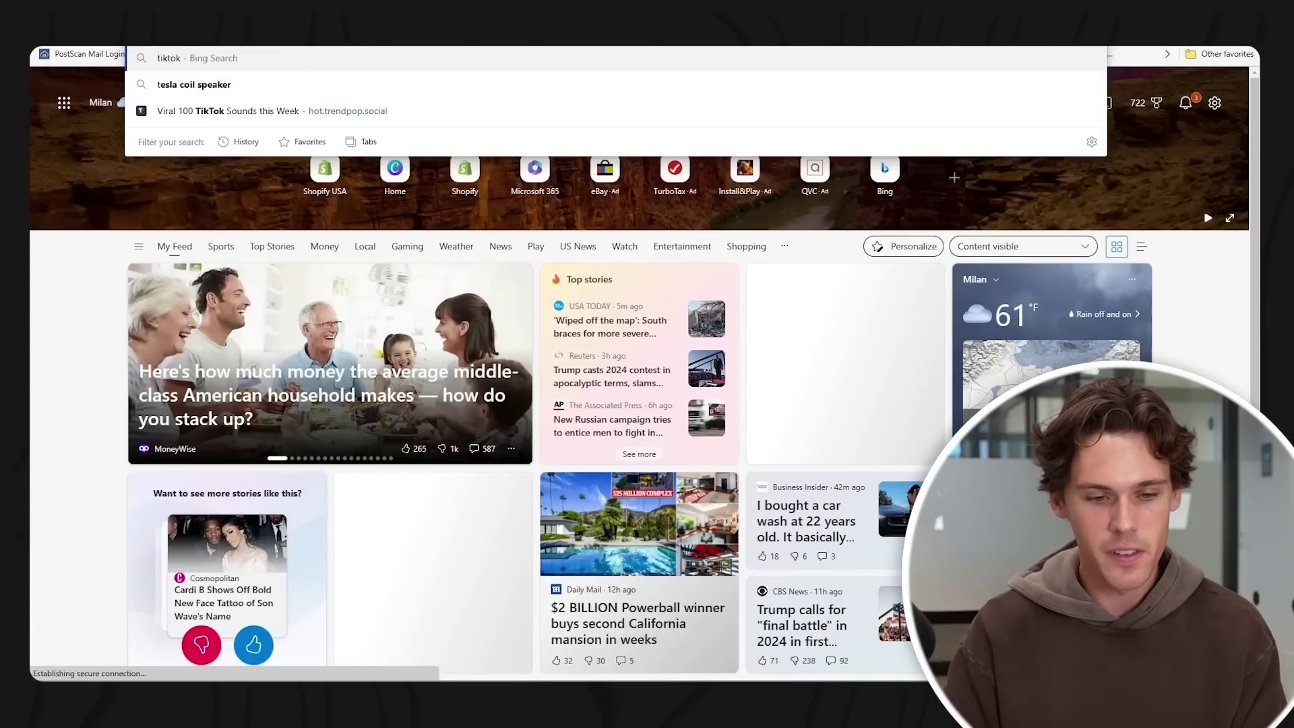
pyautogui.press('Return')
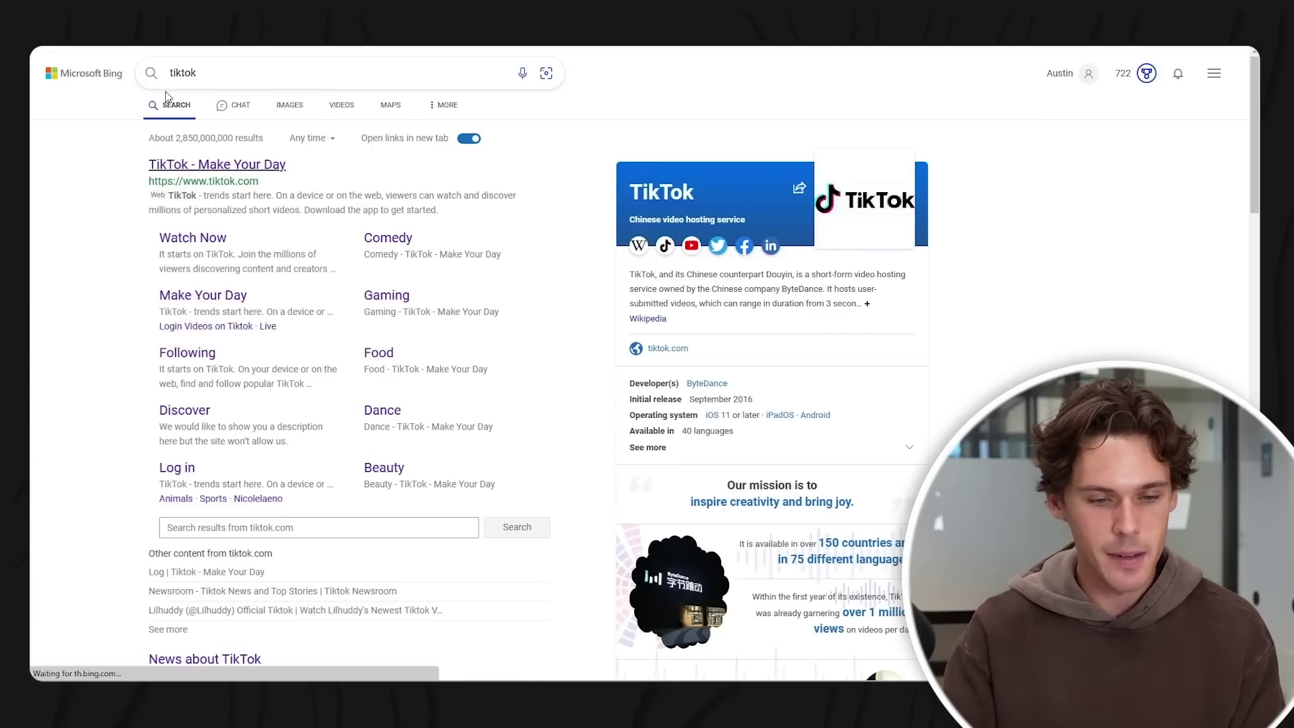
pyautogui.click(222, 165)
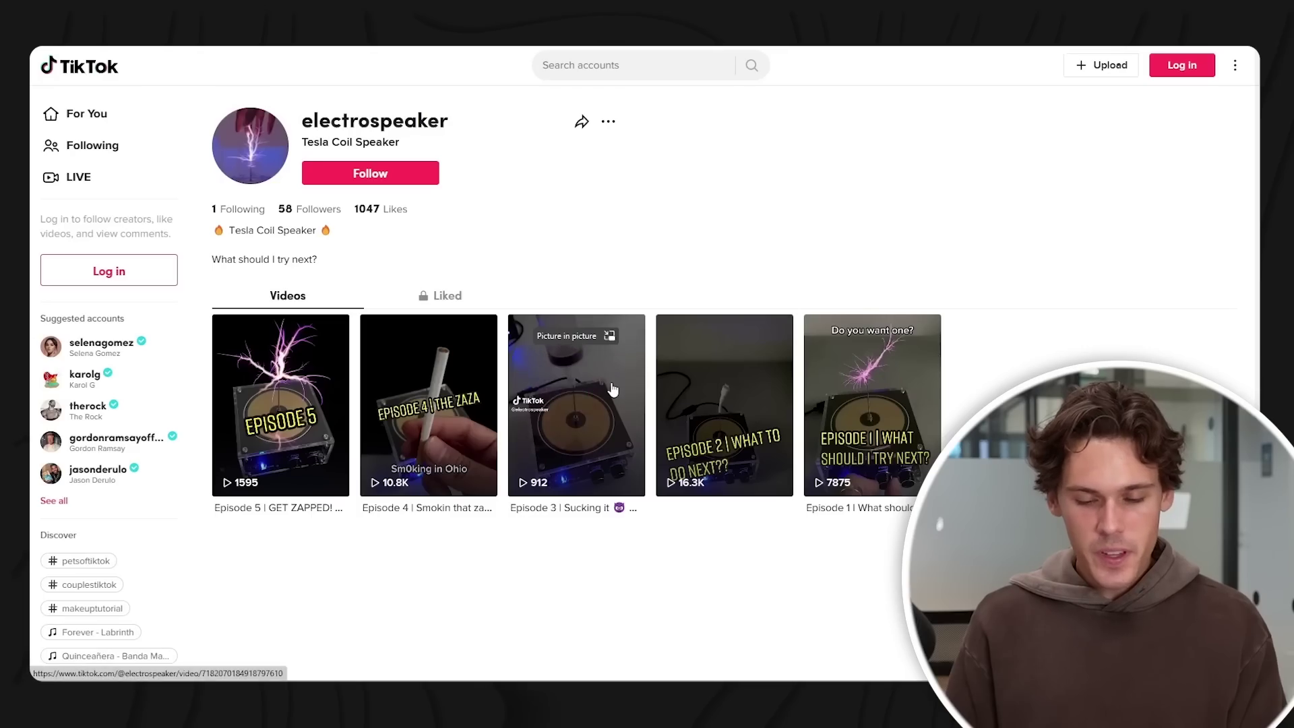
pyautogui.click(612, 389)
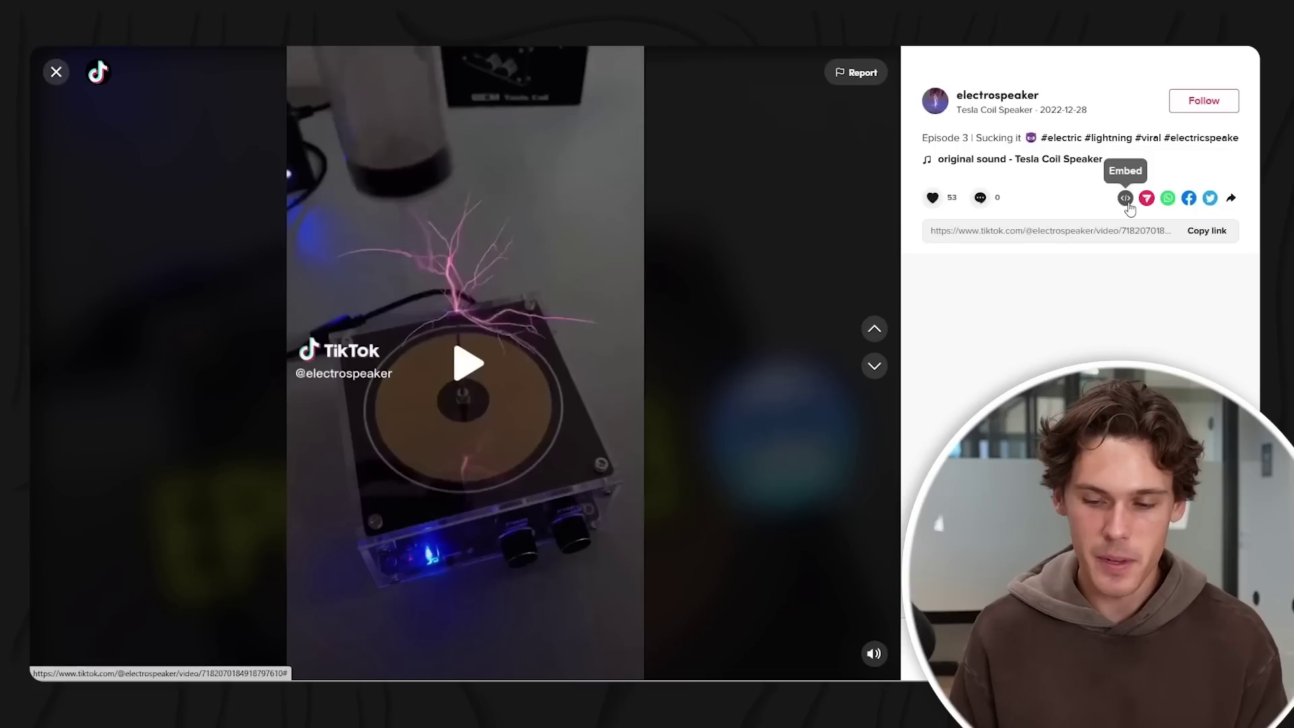
pyautogui.click(1127, 202)
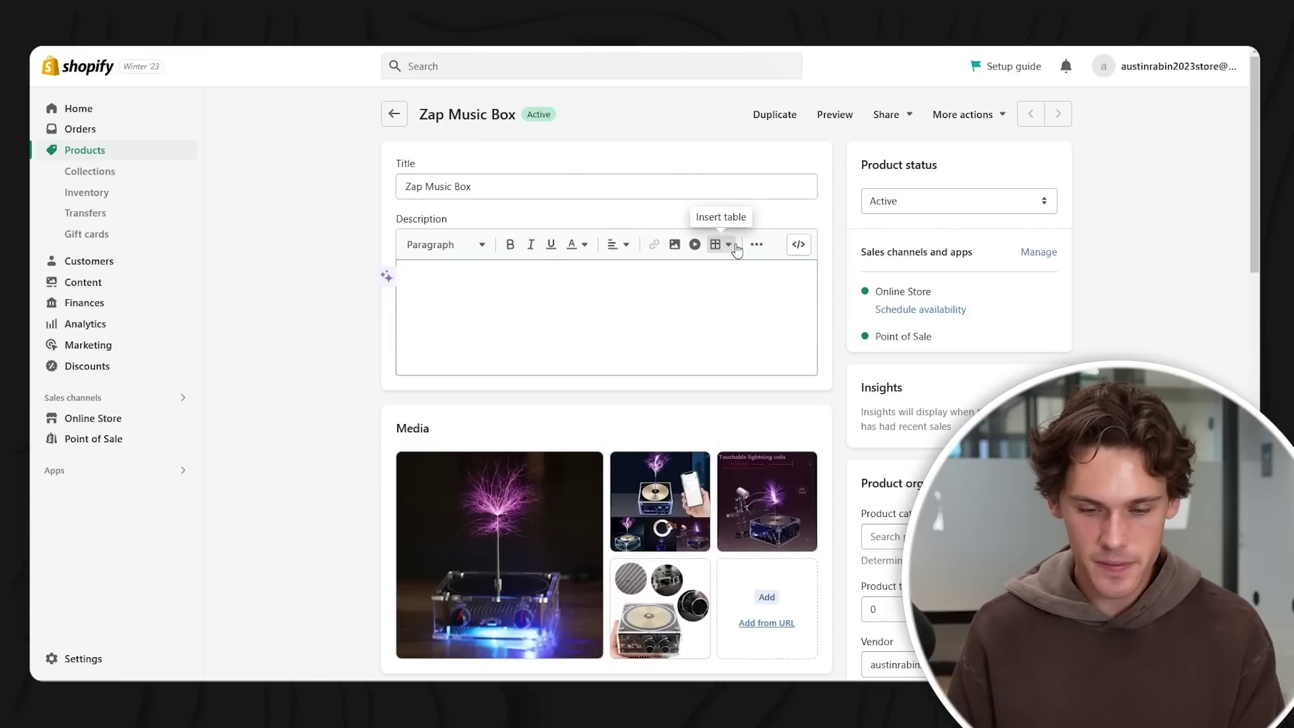
# - Paste the TikTok embed snippet into the Zap Music Box description as a video and save
pyautogui.click(694, 245)
pyautogui.click(563, 358)
pyautogui.hotkey('ctrl', 'v')
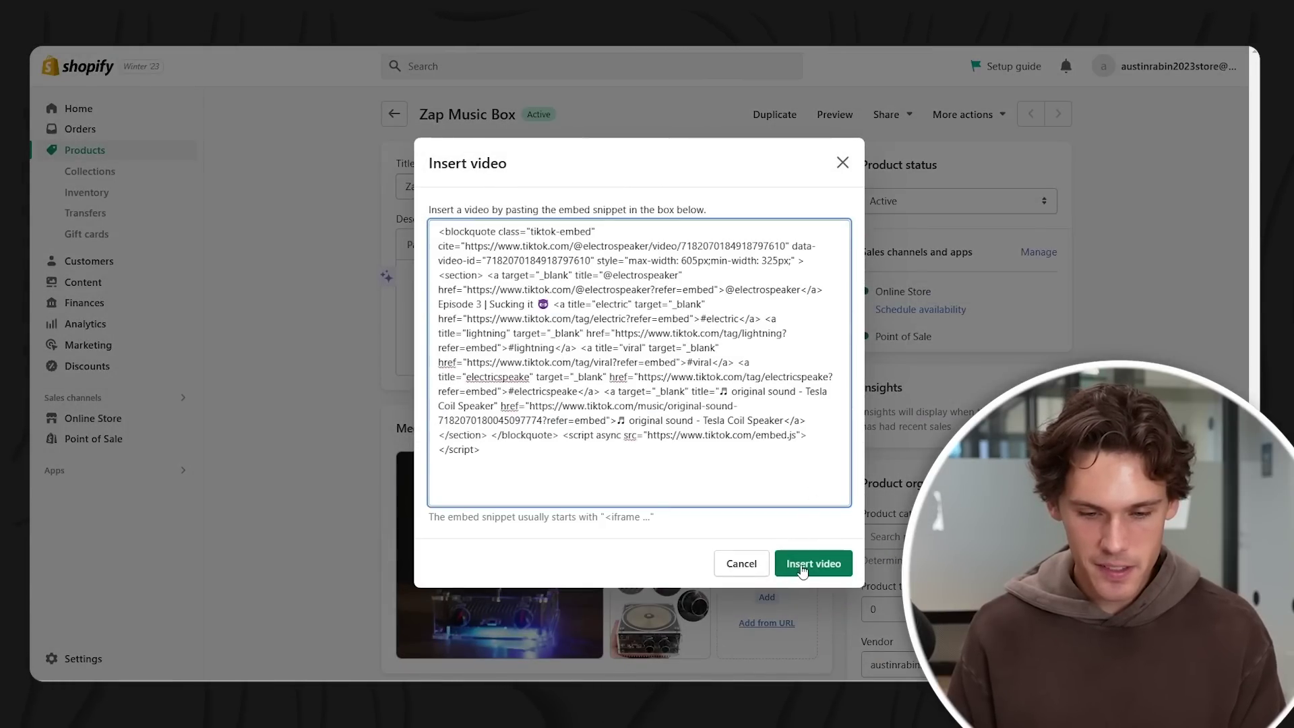
pyautogui.click(802, 566)
pyautogui.click(1038, 70)
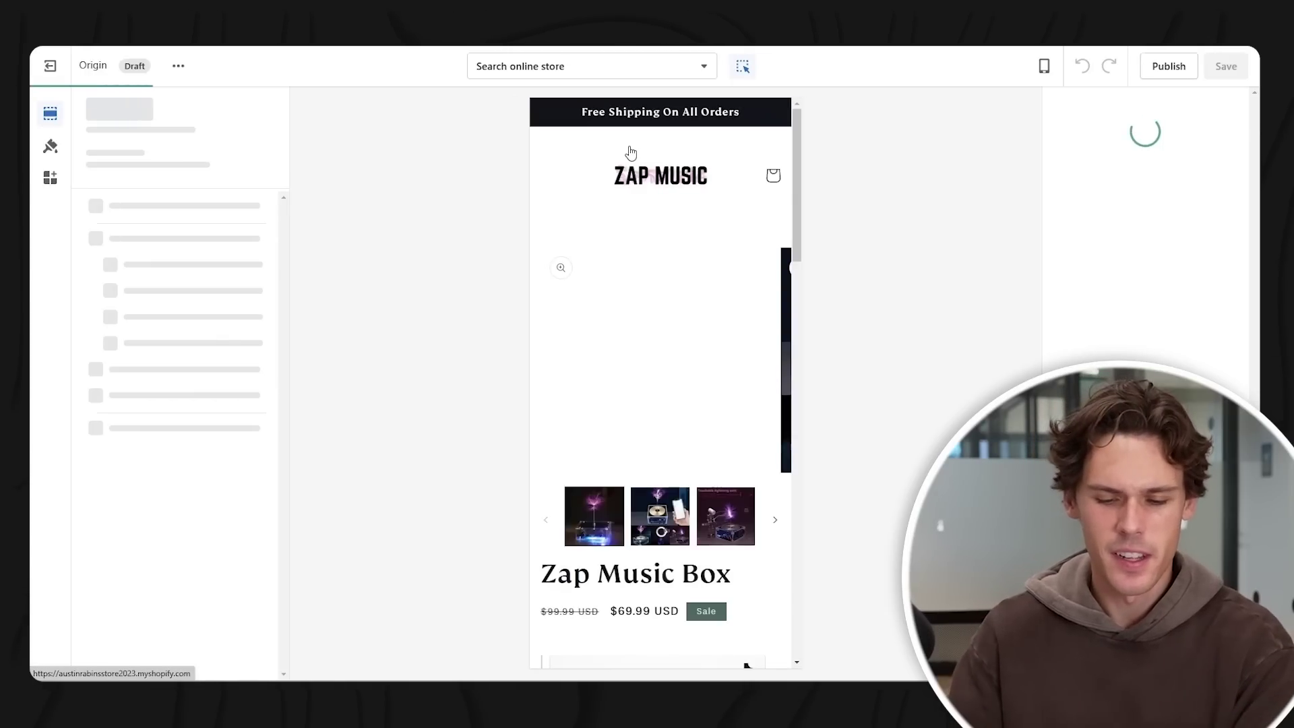
# - Select the Product information section of the product template and save the page
pyautogui.scroll(-2, 674, 256)
pyautogui.scroll(1, 692, 265)
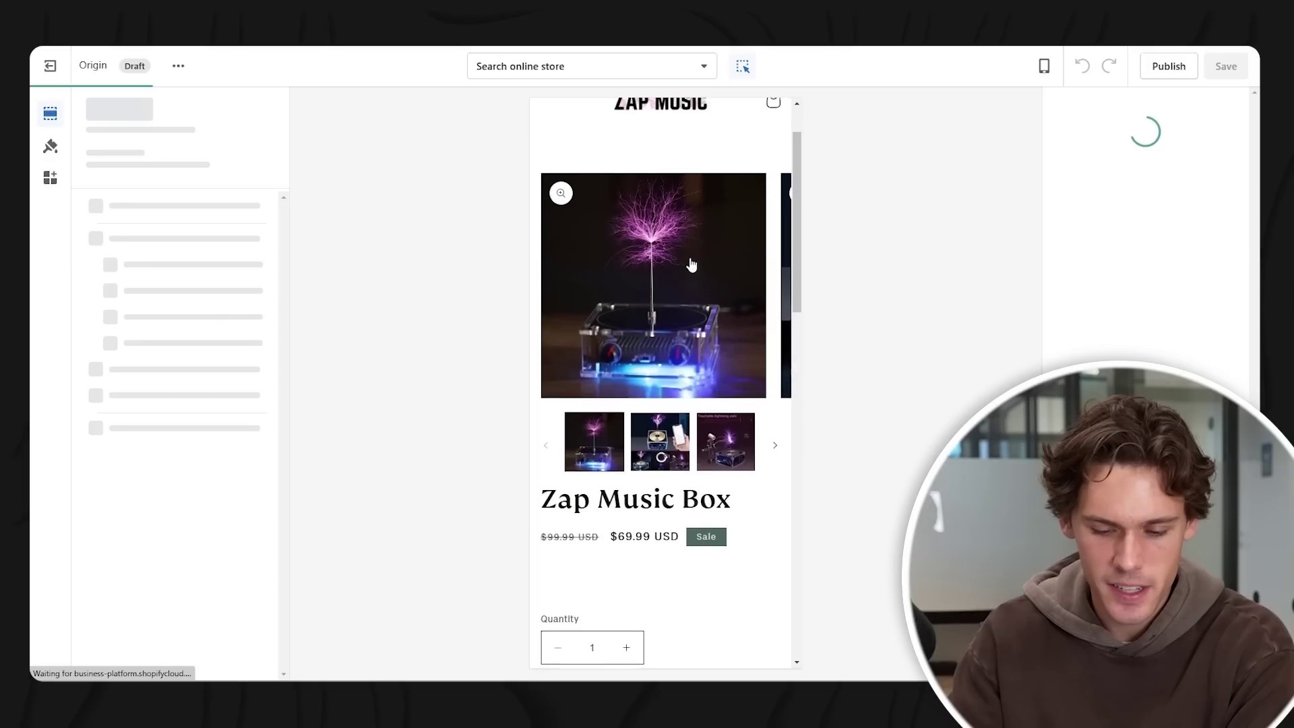
pyautogui.scroll(-6, 692, 265)
pyautogui.scroll(1, 694, 263)
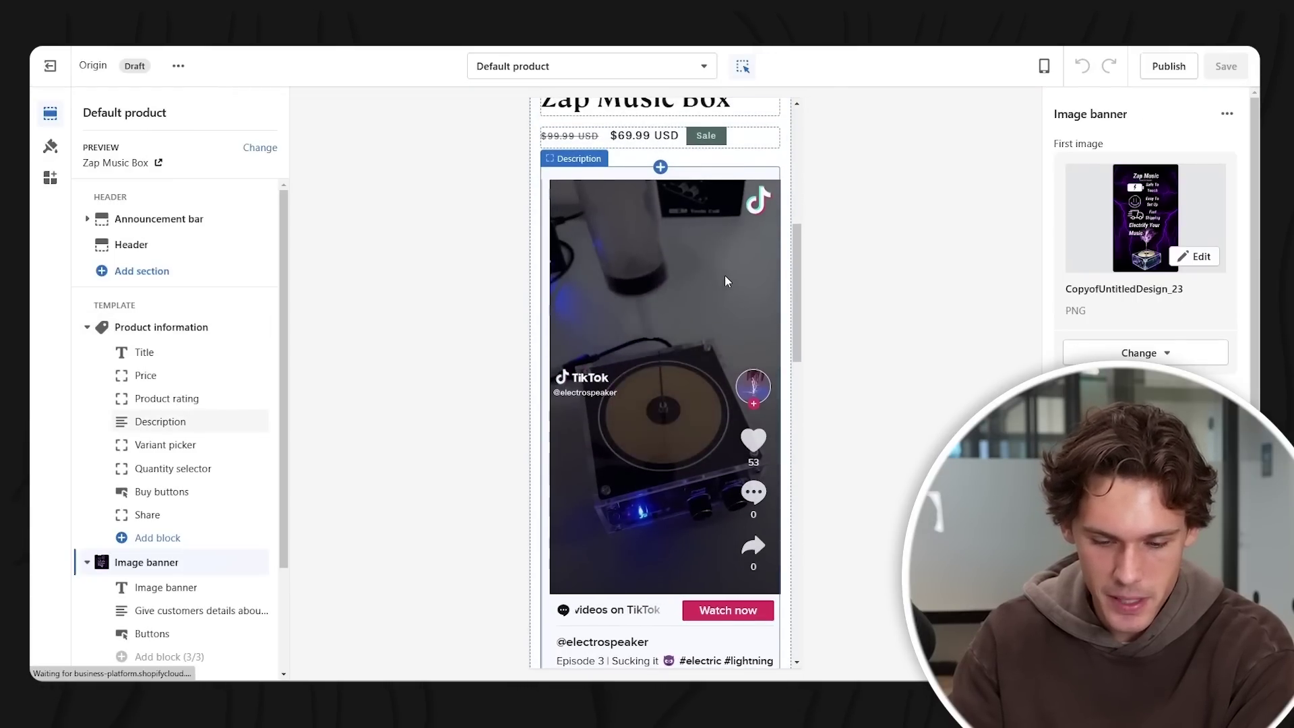
pyautogui.scroll(7, 726, 270)
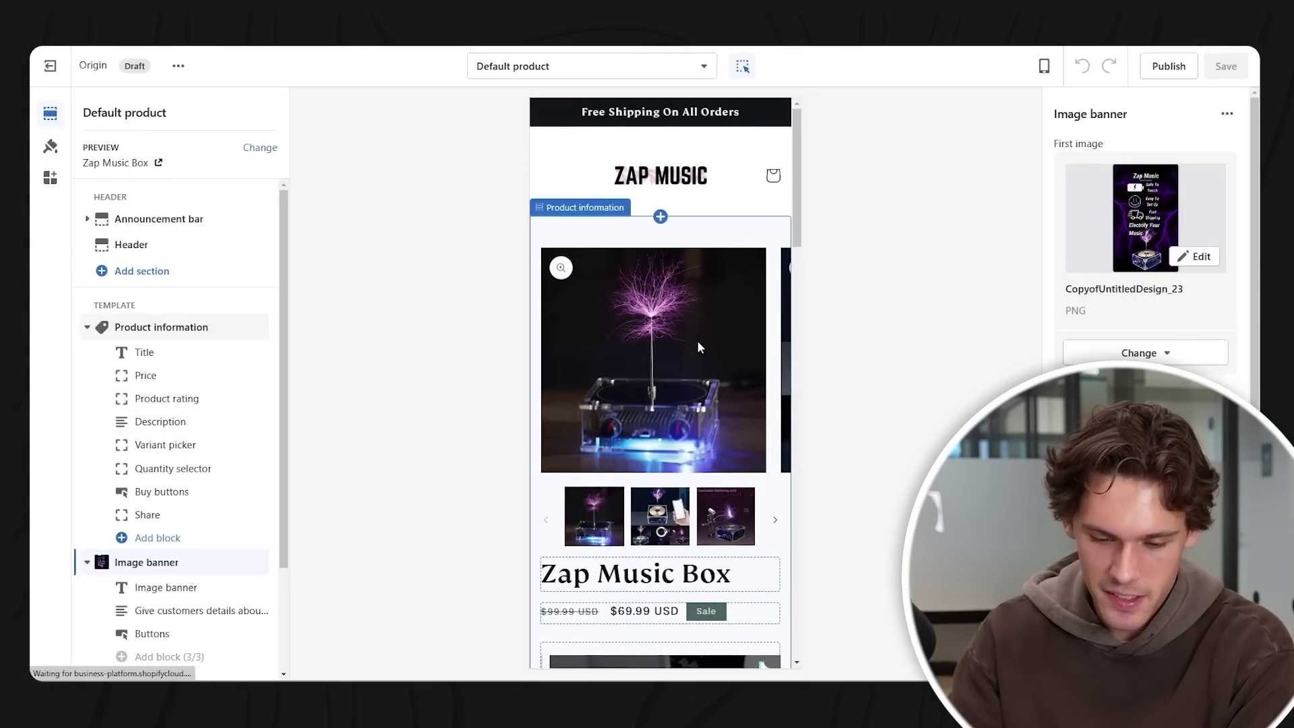
pyautogui.click(714, 245)
pyautogui.scroll(-5, 1146, 472)
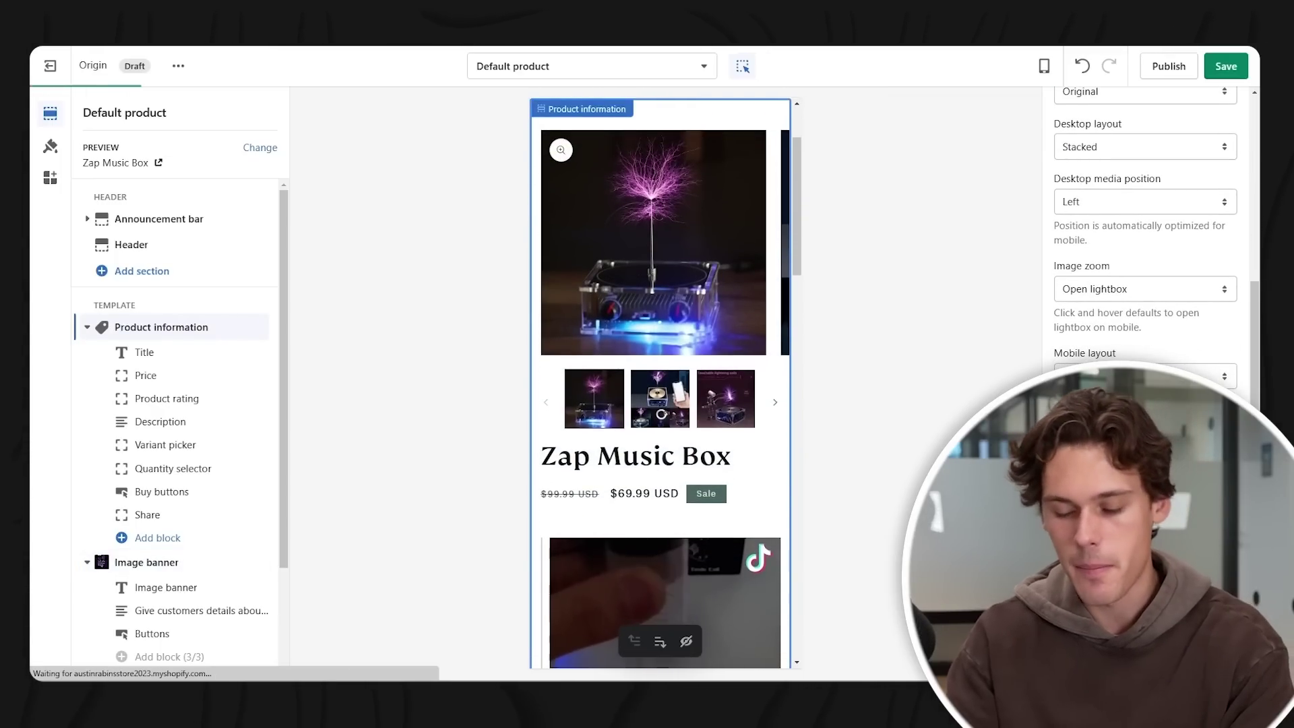
pyautogui.scroll(2, 624, 357)
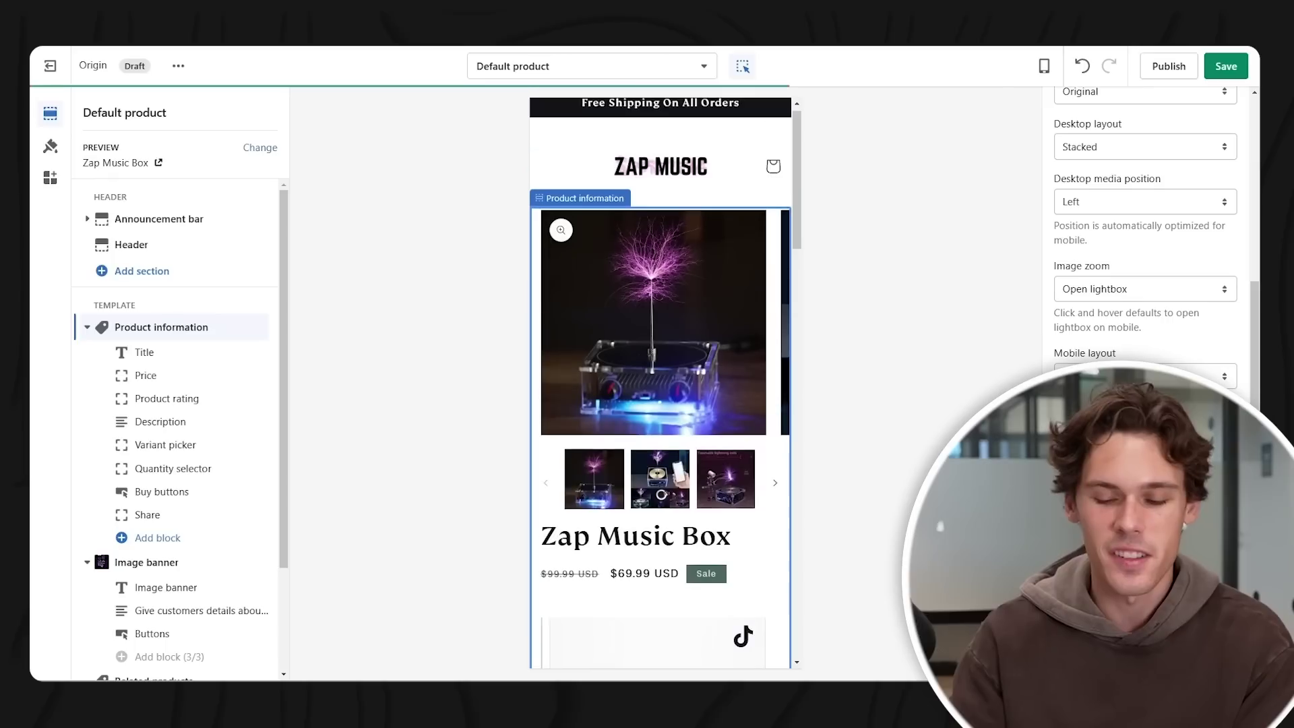
pyautogui.hotkey('ctrl', 's')
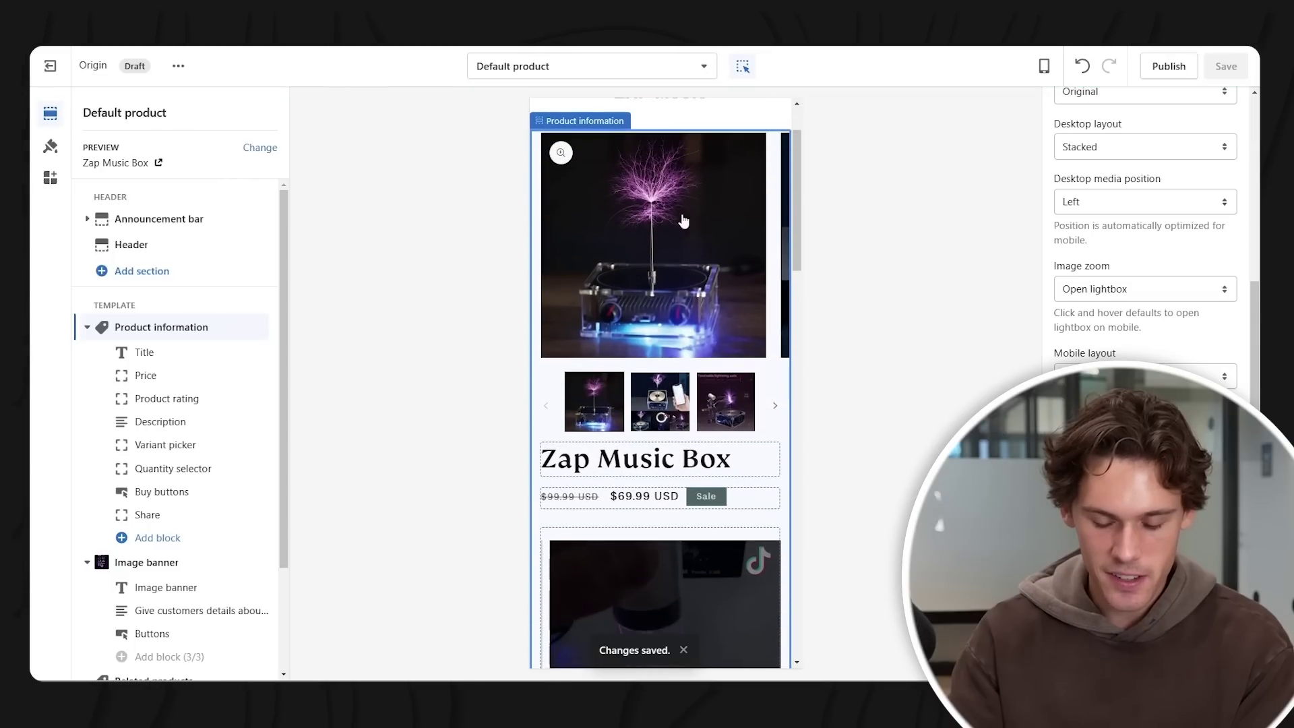
# - Drag the Buy buttons block up below Quantity selector, above the TikTok description
pyautogui.scroll(-6, 686, 207)
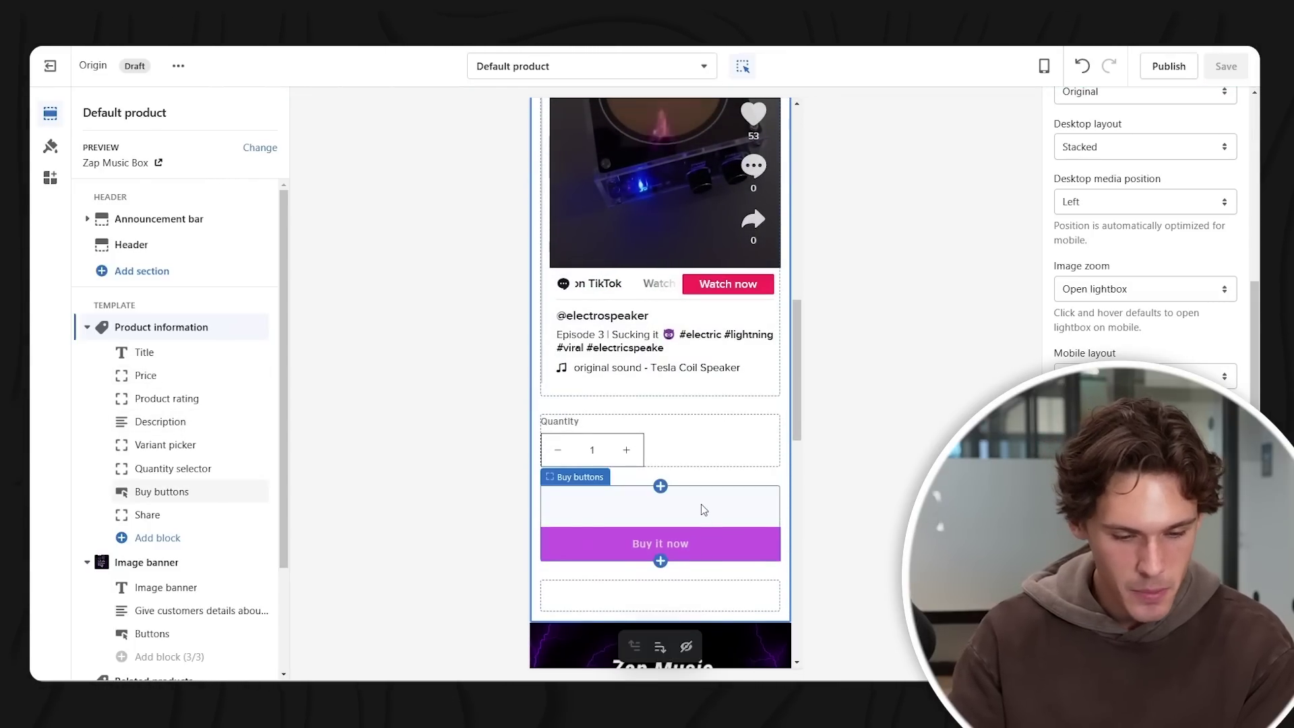
pyautogui.moveTo(257, 492); pyautogui.dragTo(248, 422)
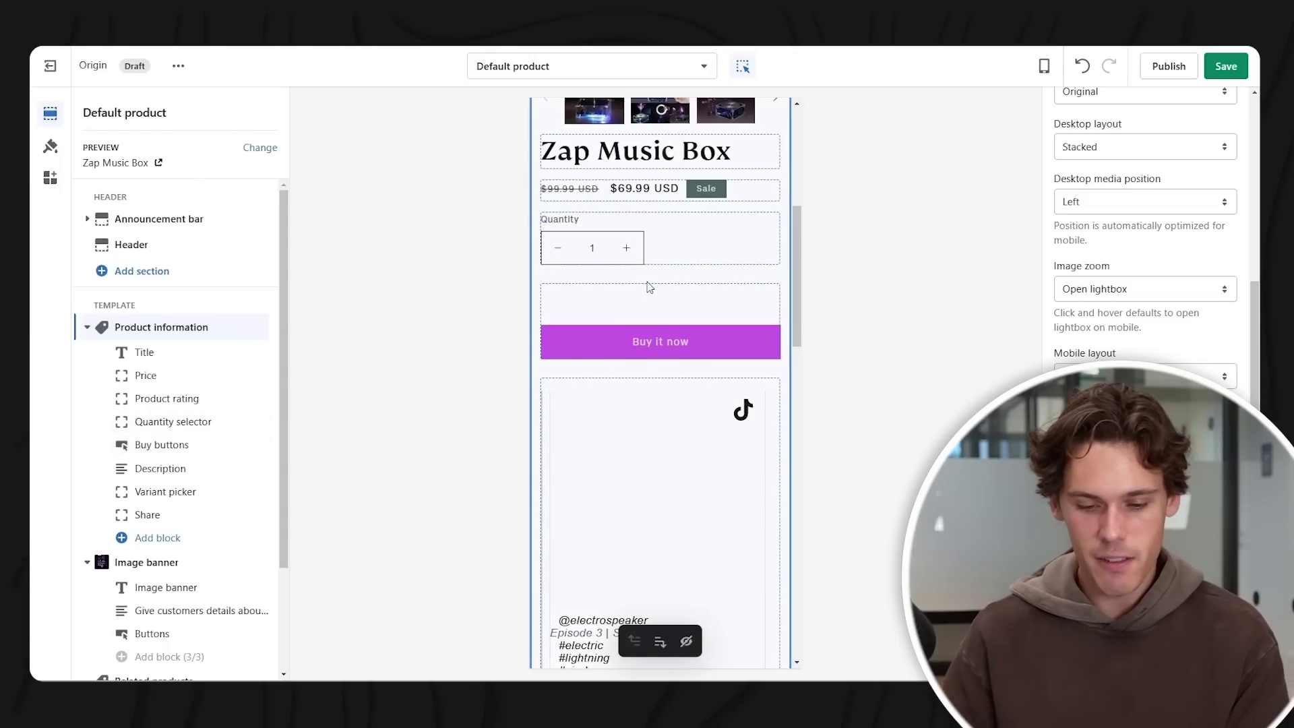
pyautogui.scroll(-1, 650, 500)
pyautogui.scroll(6, 690, 319)
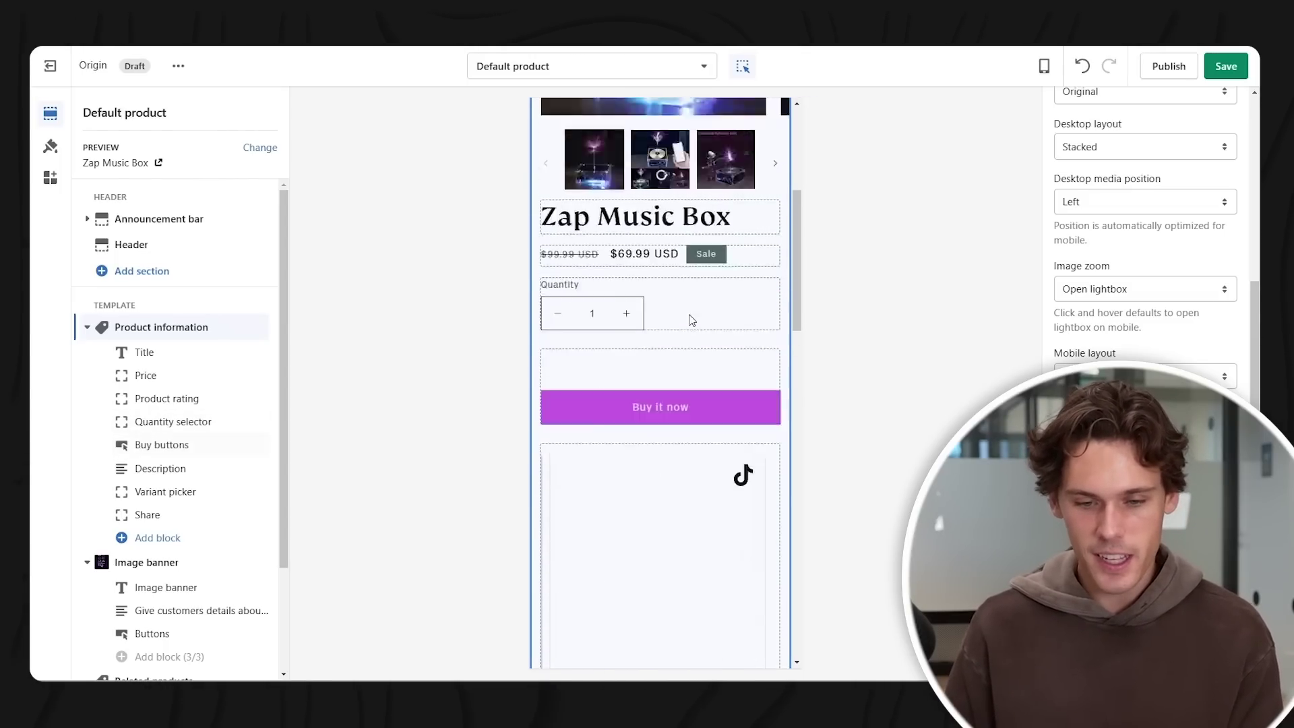
pyautogui.scroll(-4, 692, 301)
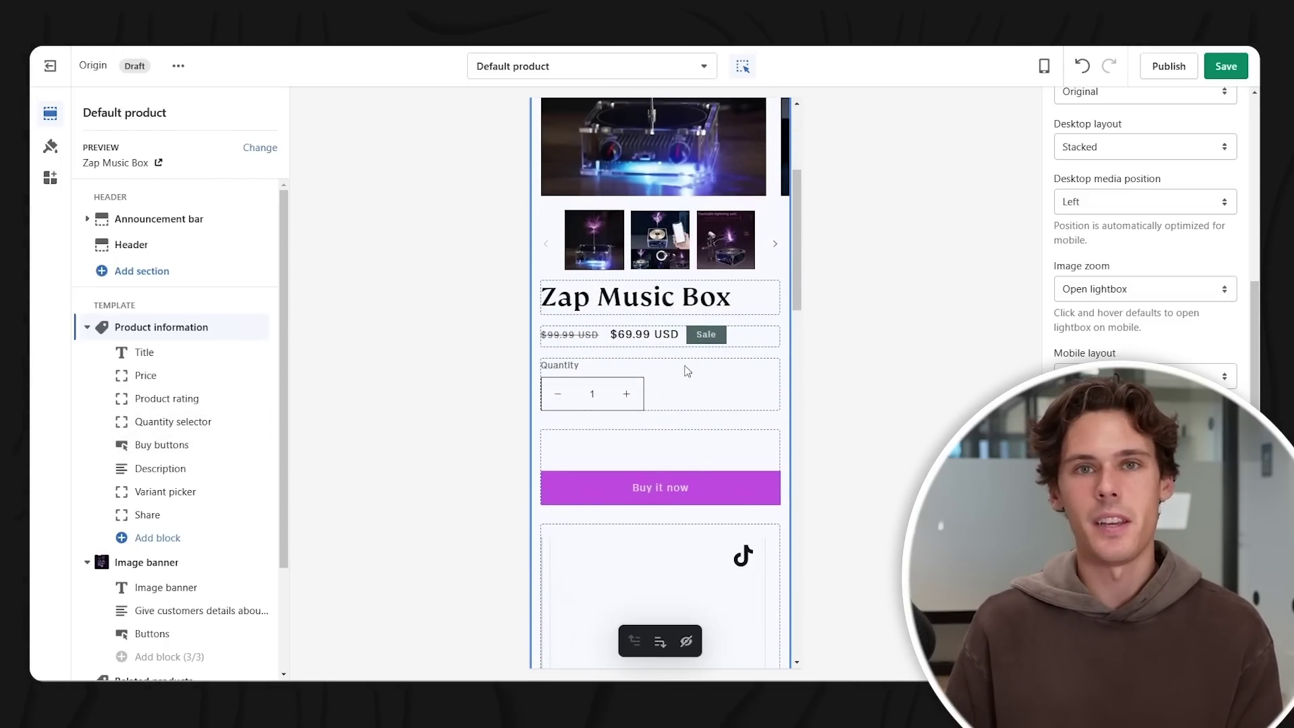
pyautogui.scroll(1, 548, 249)
pyautogui.scroll(5, 548, 248)
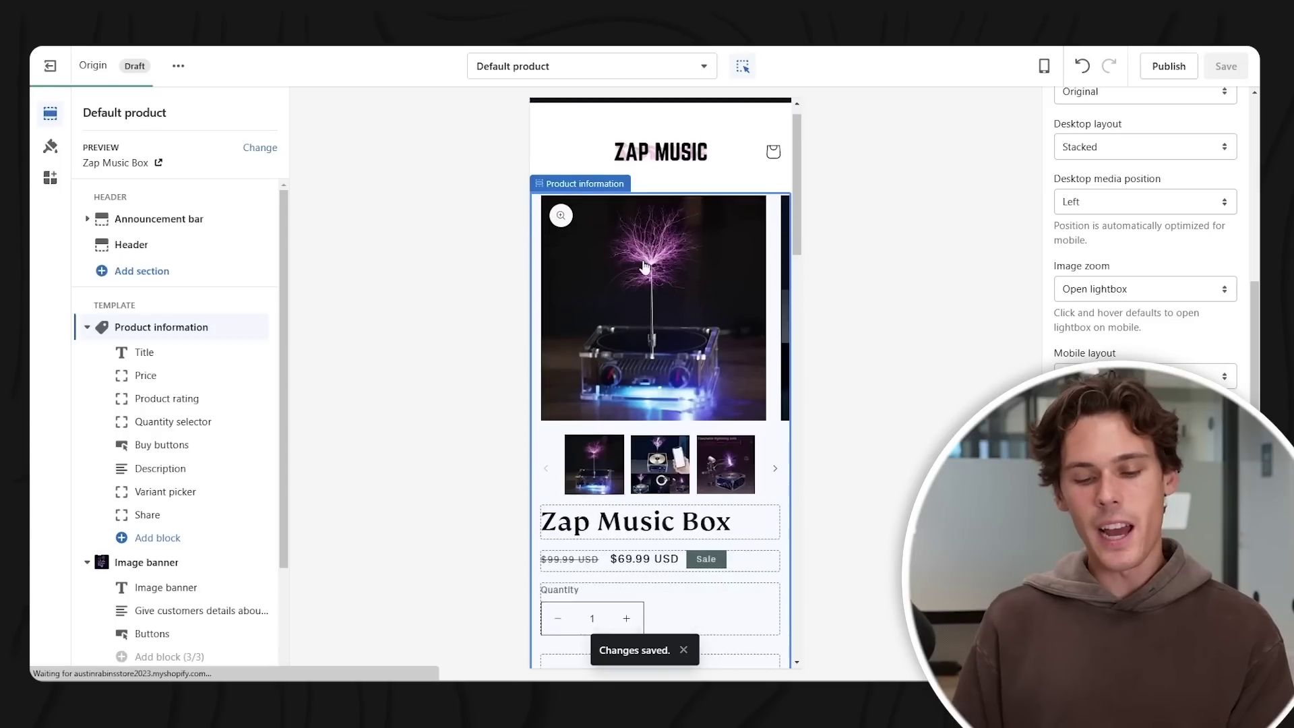
pyautogui.scroll(-3, 666, 270)
pyautogui.scroll(4, 666, 251)
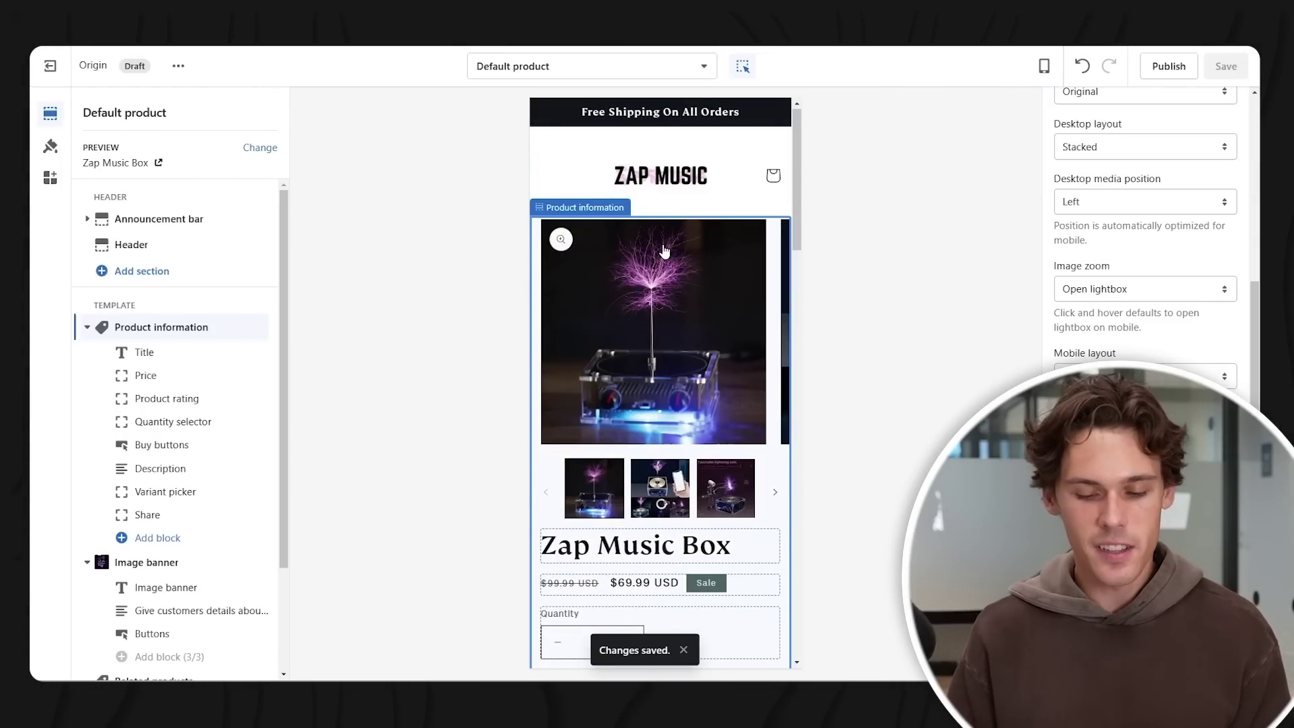
pyautogui.scroll(-10, 664, 251)
pyautogui.scroll(-2, 685, 339)
pyautogui.scroll(6, 686, 338)
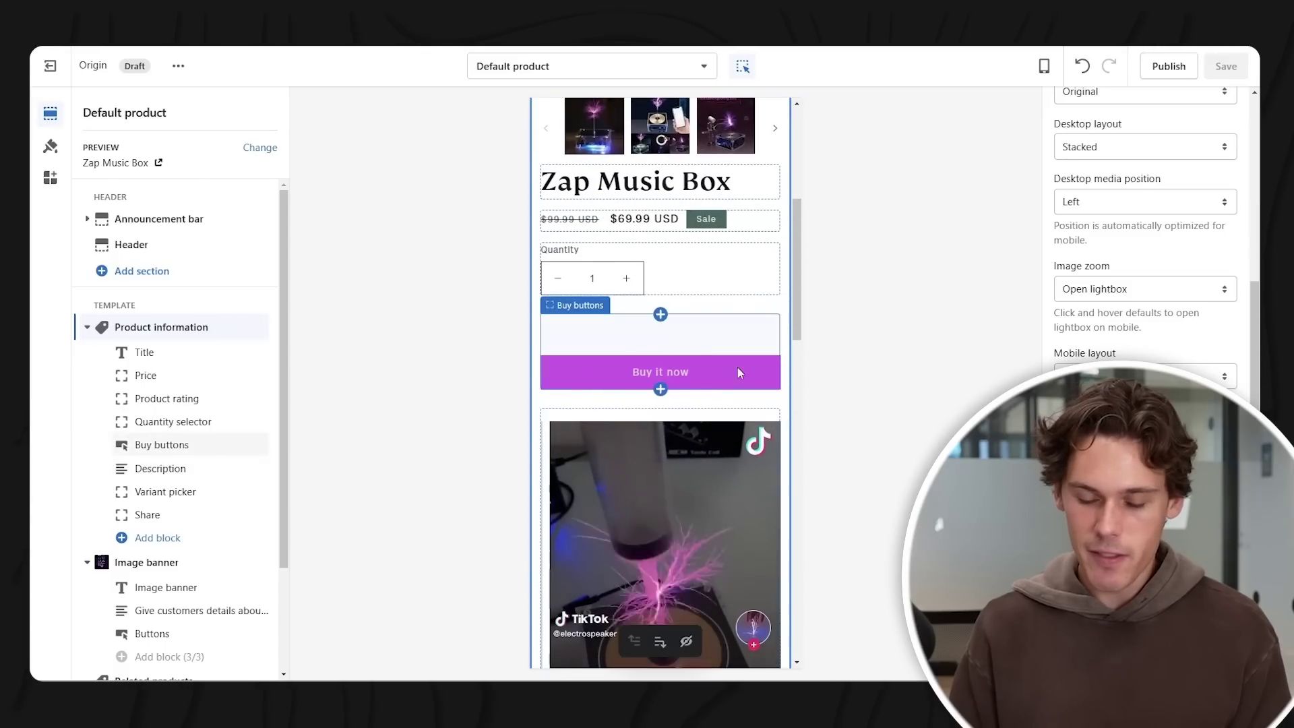
# - Open the Buy buttons block settings and check its new position in the preview
pyautogui.click(697, 345)
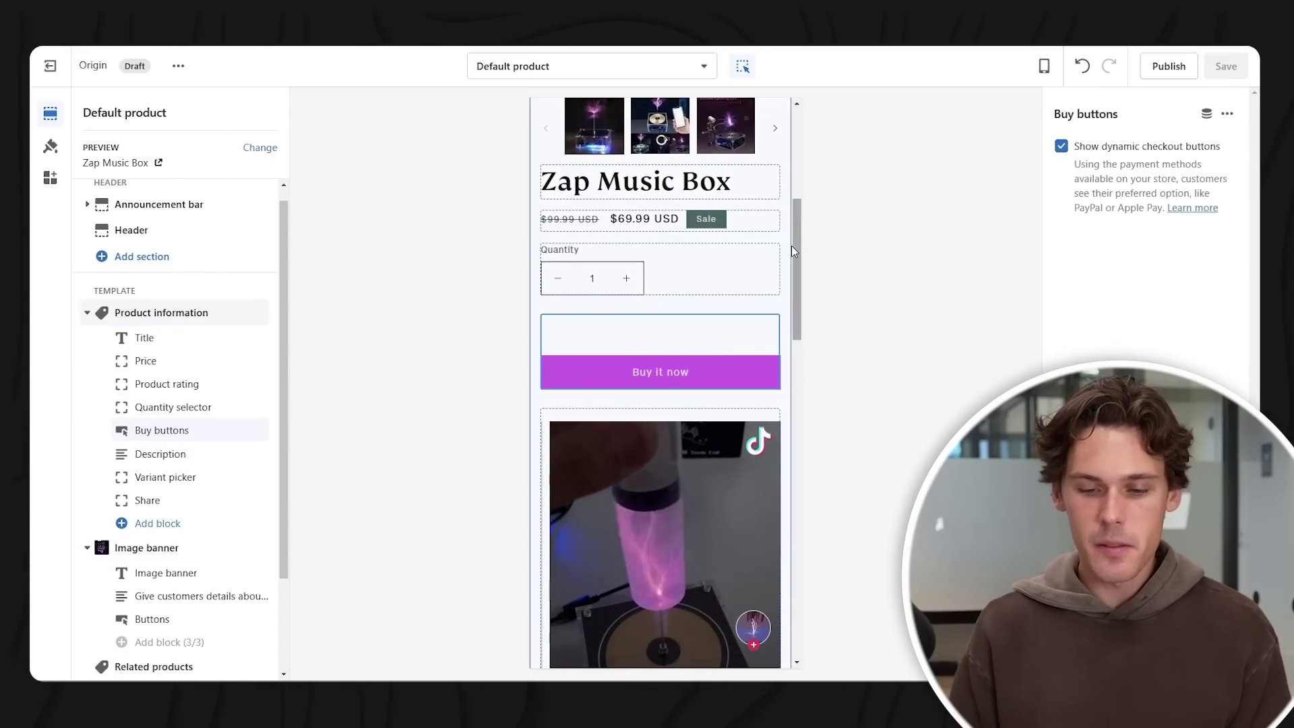
pyautogui.moveTo(798, 227); pyautogui.dragTo(812, 453)
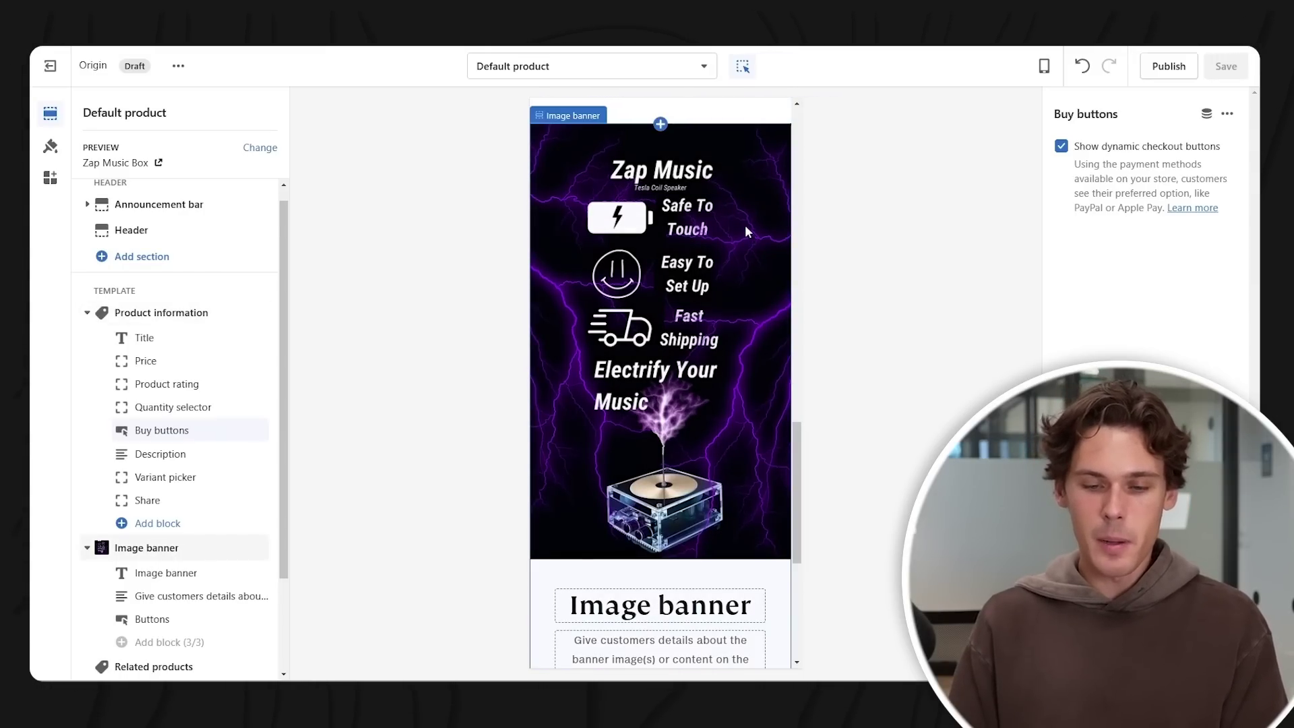
pyautogui.scroll(5, 749, 229)
pyautogui.scroll(-5, 733, 240)
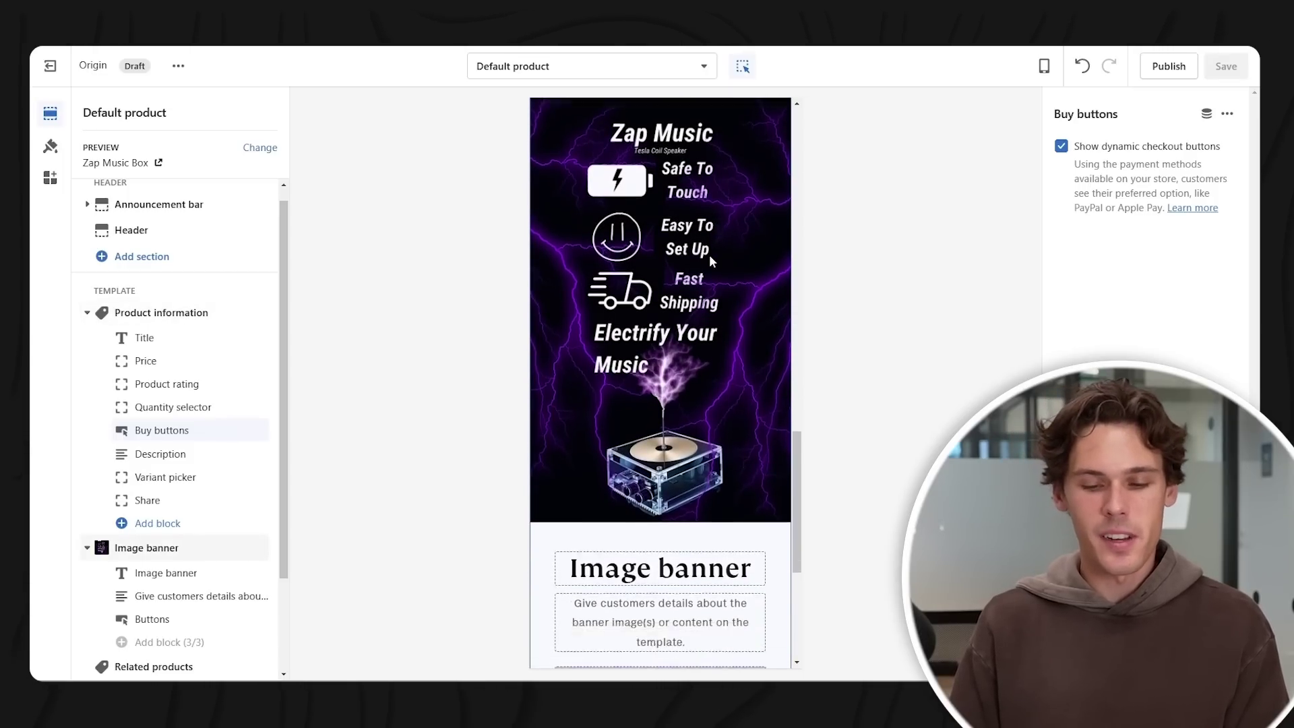
pyautogui.scroll(1, 707, 253)
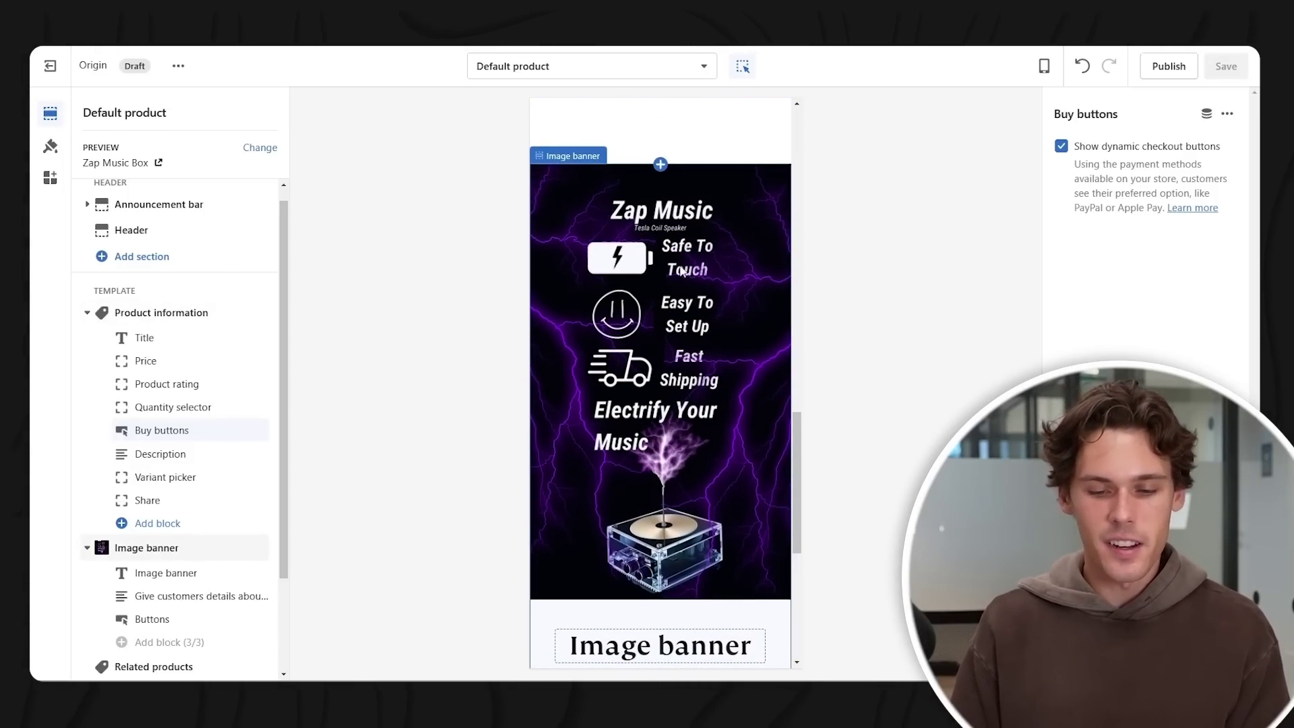
# - Delete the Image banner's placeholder Text, Heading and Buttons blocks
pyautogui.click(720, 286)
pyautogui.scroll(-5, 714, 337)
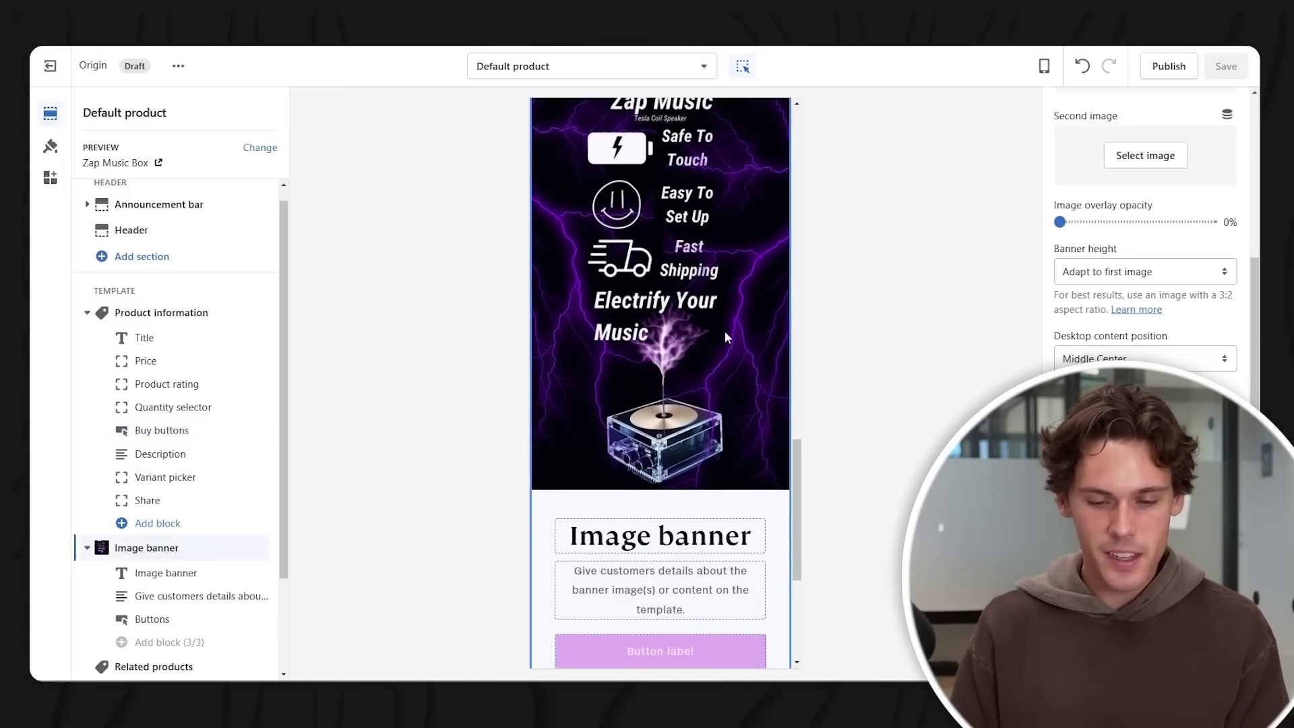
pyautogui.click(734, 377)
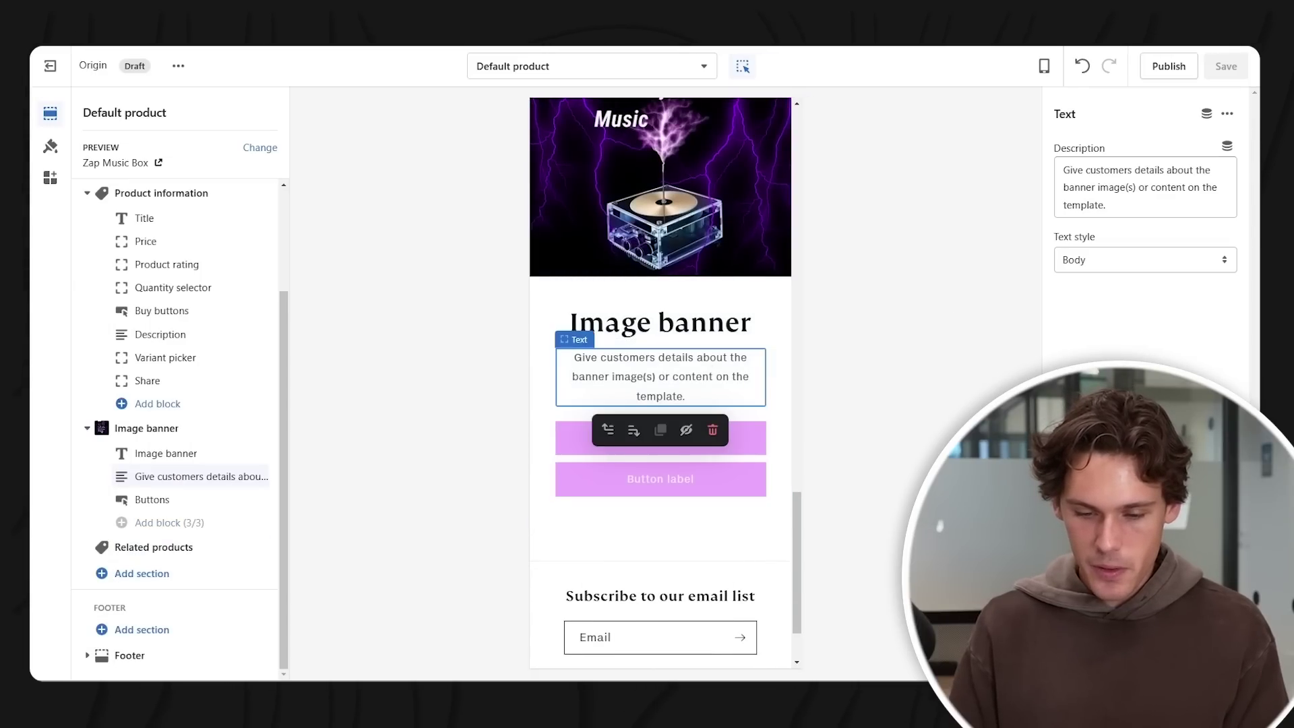
pyautogui.click(712, 430)
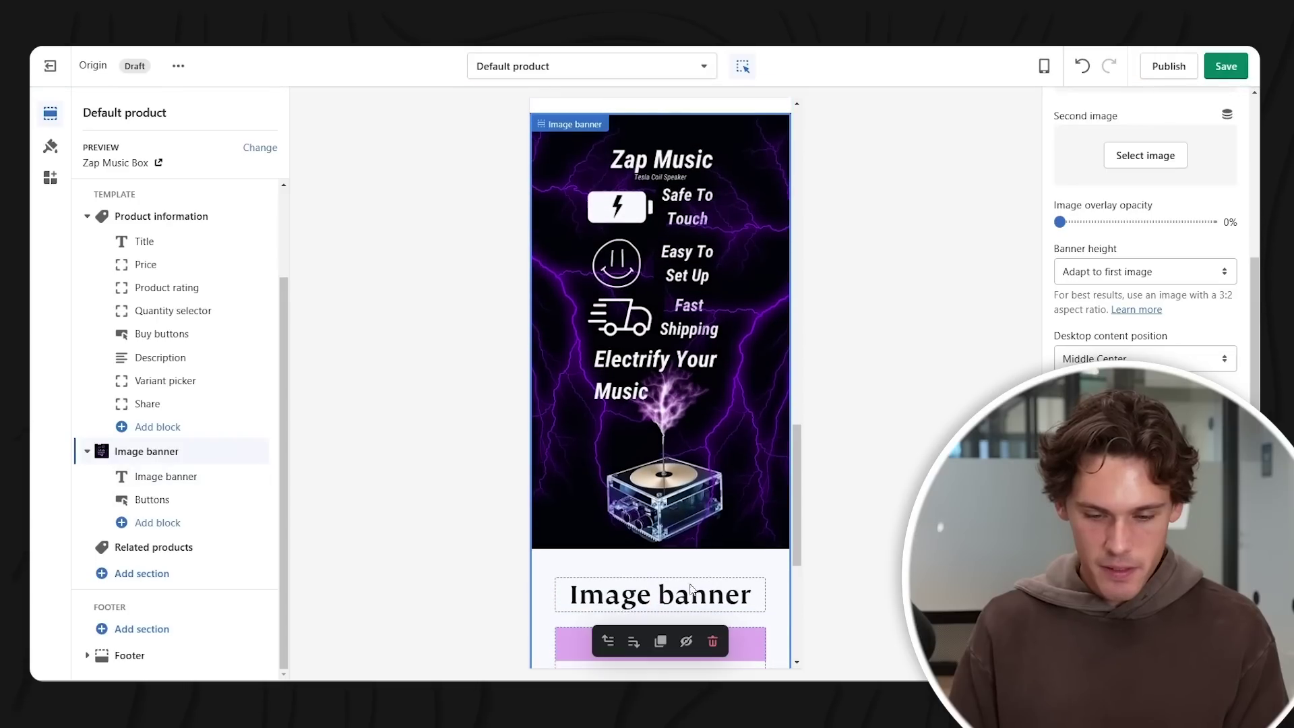
pyautogui.click(691, 590)
pyautogui.click(712, 633)
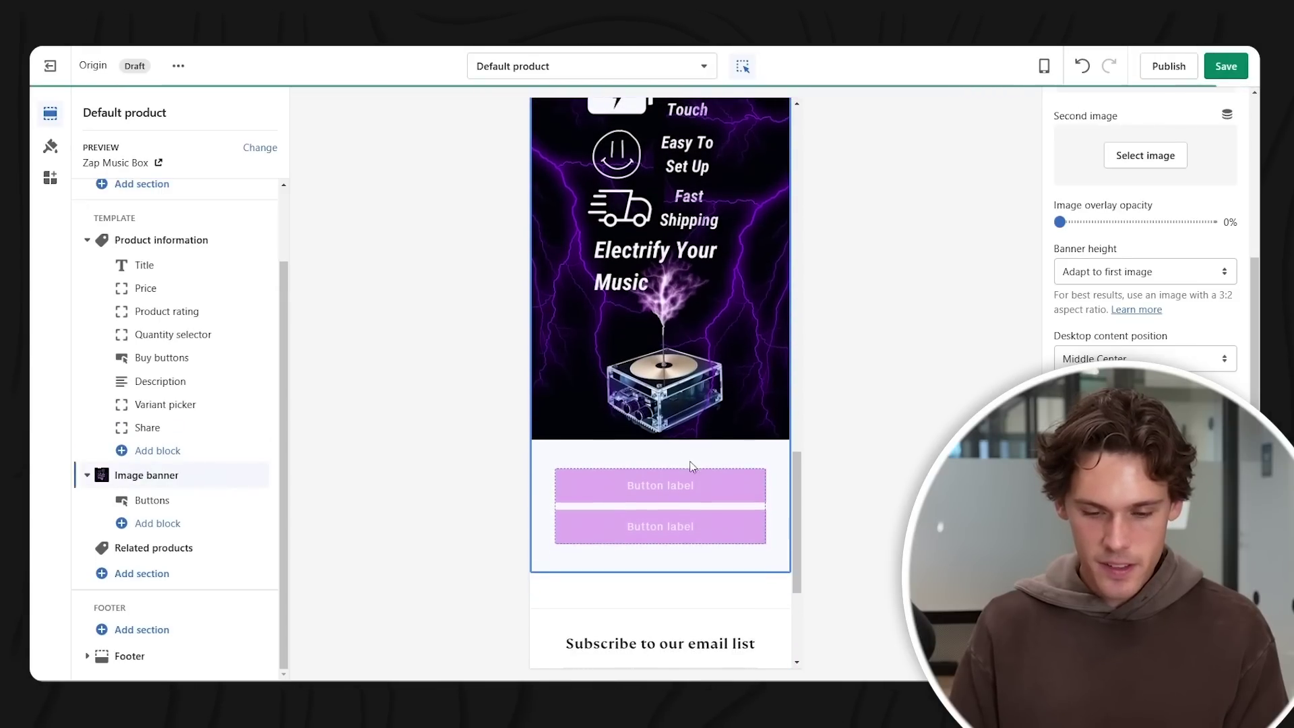
pyautogui.click(691, 472)
pyautogui.click(713, 570)
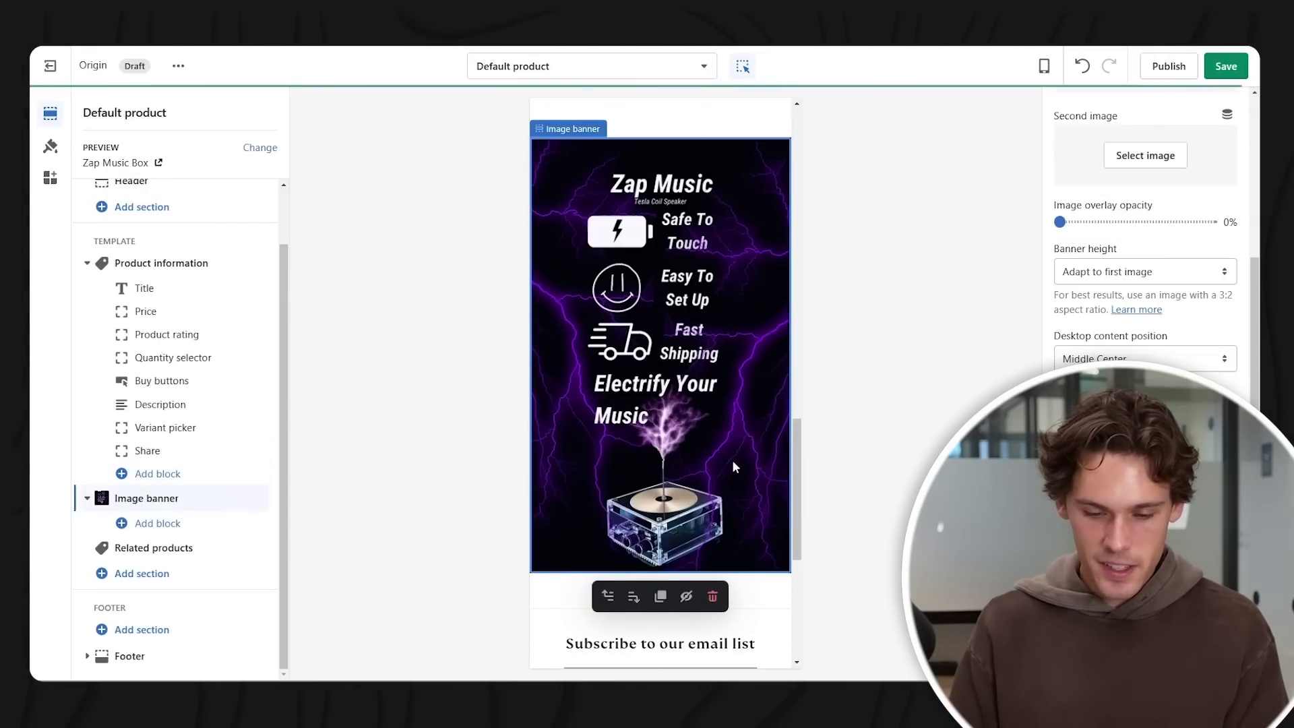
# - Save the product page and review the banner showing only the Zap Music graphic
pyautogui.scroll(-5, 735, 467)
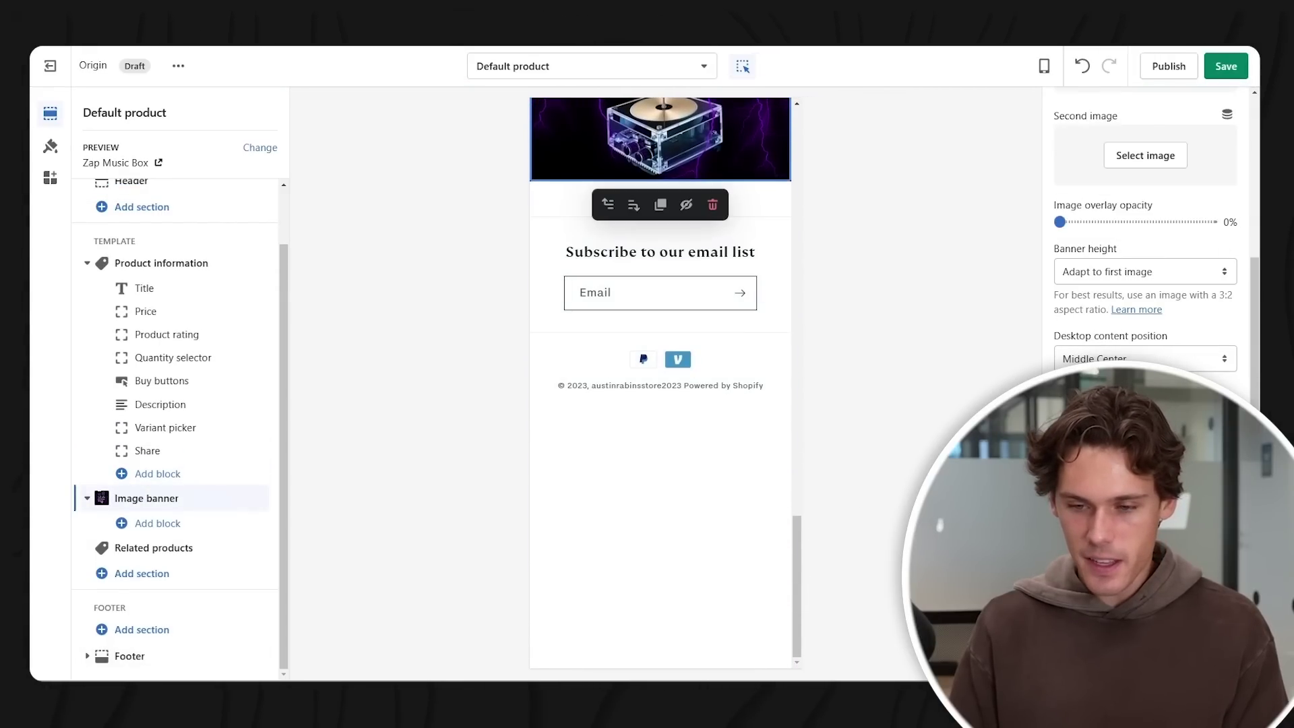
pyautogui.click(1226, 65)
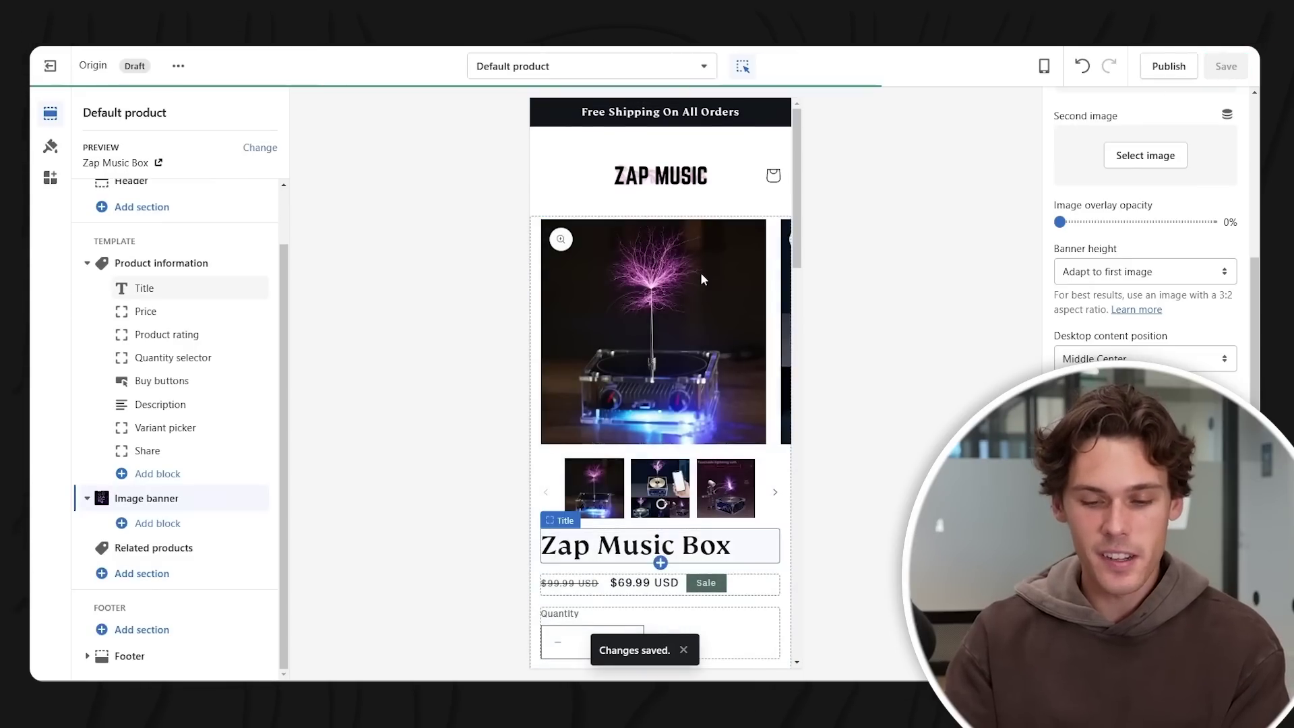
pyautogui.scroll(-10, 701, 272)
pyautogui.scroll(-5, 703, 271)
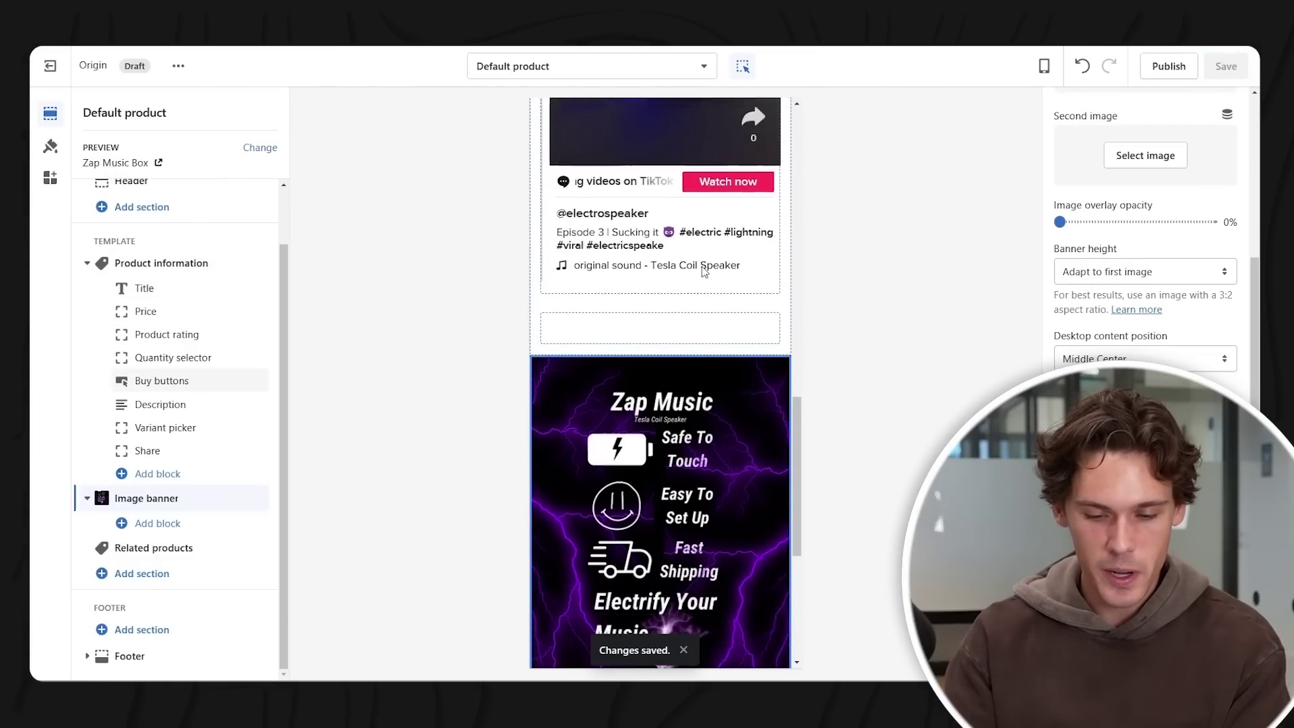
pyautogui.scroll(15, 713, 320)
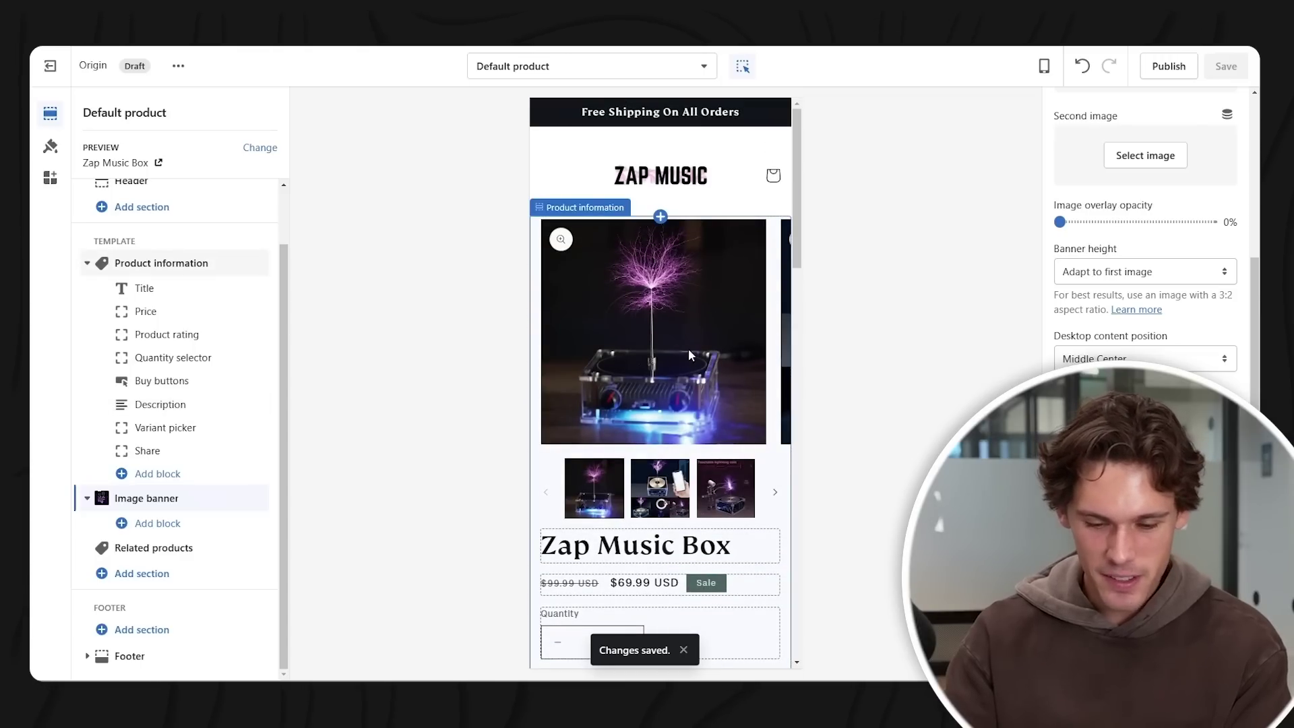
pyautogui.scroll(-3, 689, 349)
# - In Theme settings > Typography, set the heading font to Abril Fatface
pyautogui.click(671, 353)
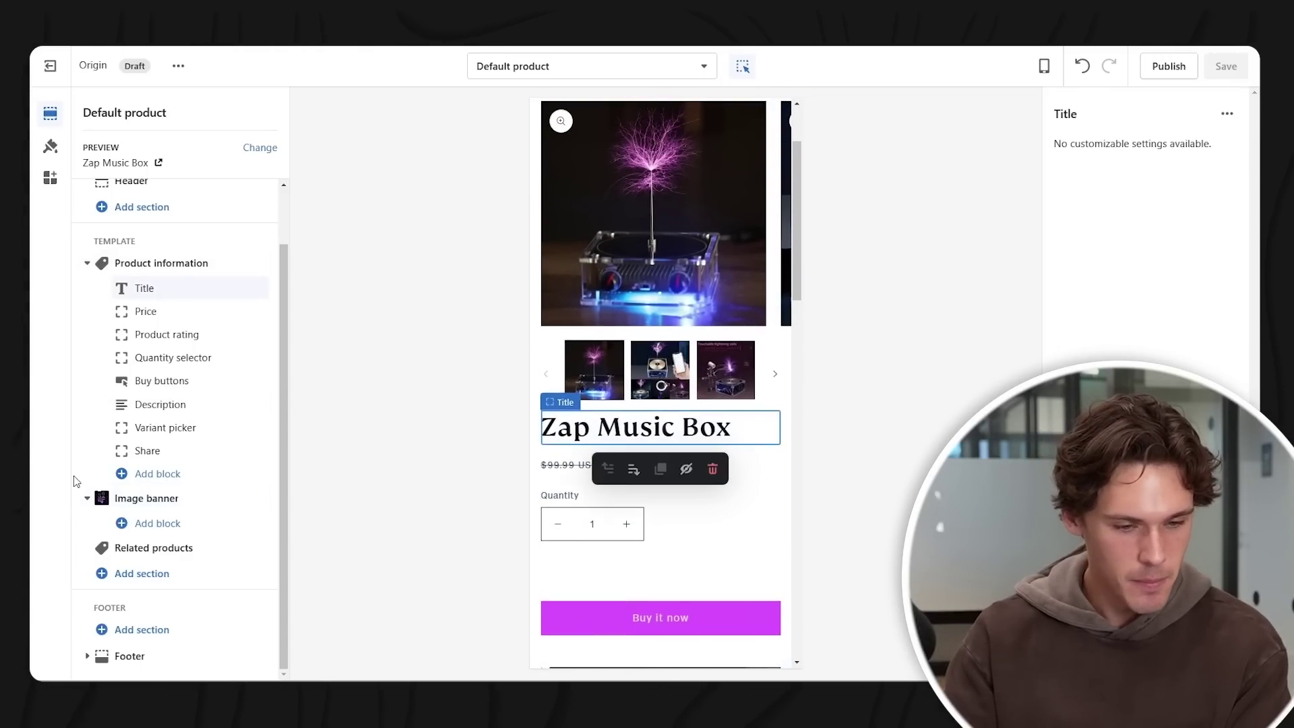
pyautogui.click(49, 147)
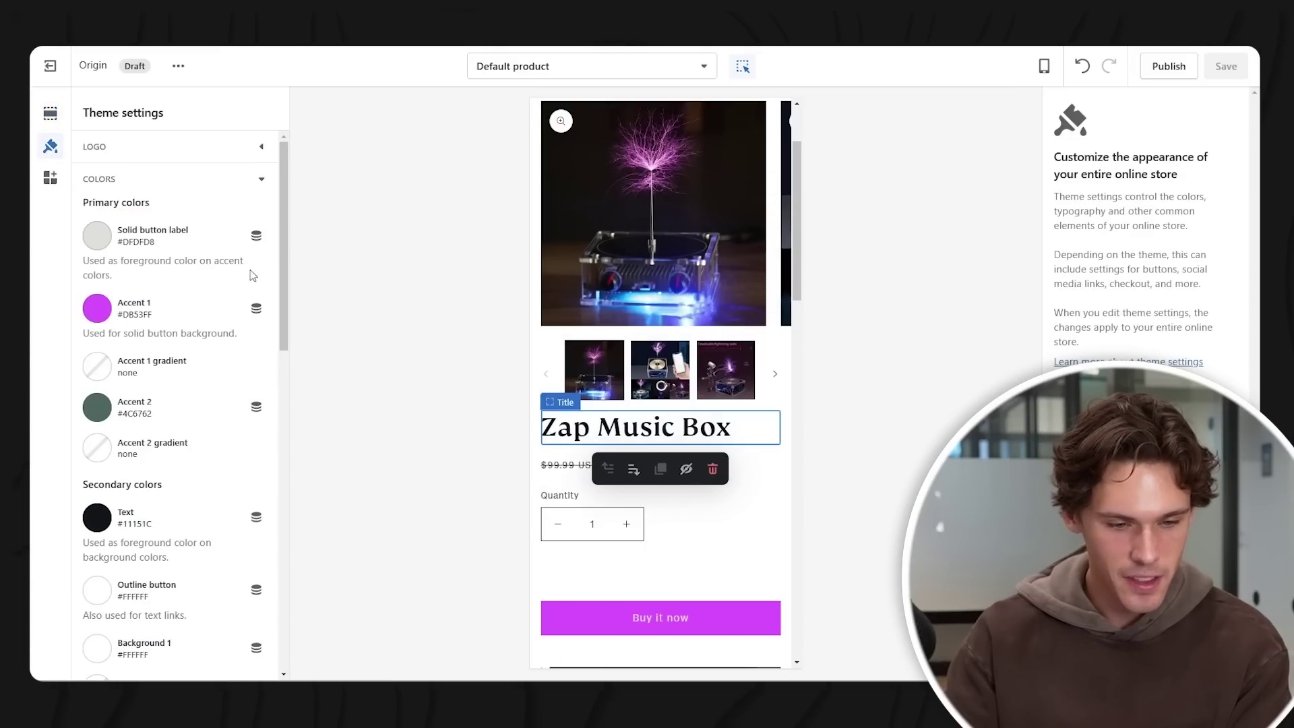
pyautogui.click(186, 181)
pyautogui.click(194, 189)
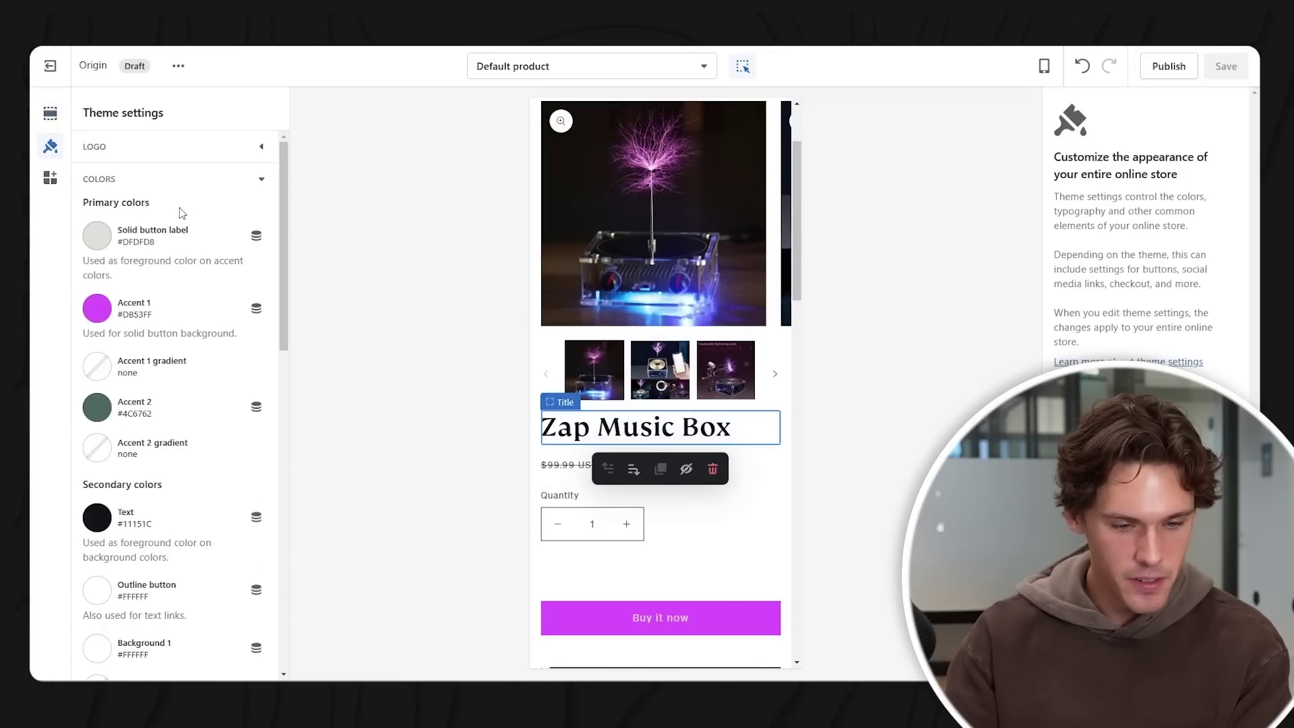
pyautogui.click(261, 182)
pyautogui.click(211, 212)
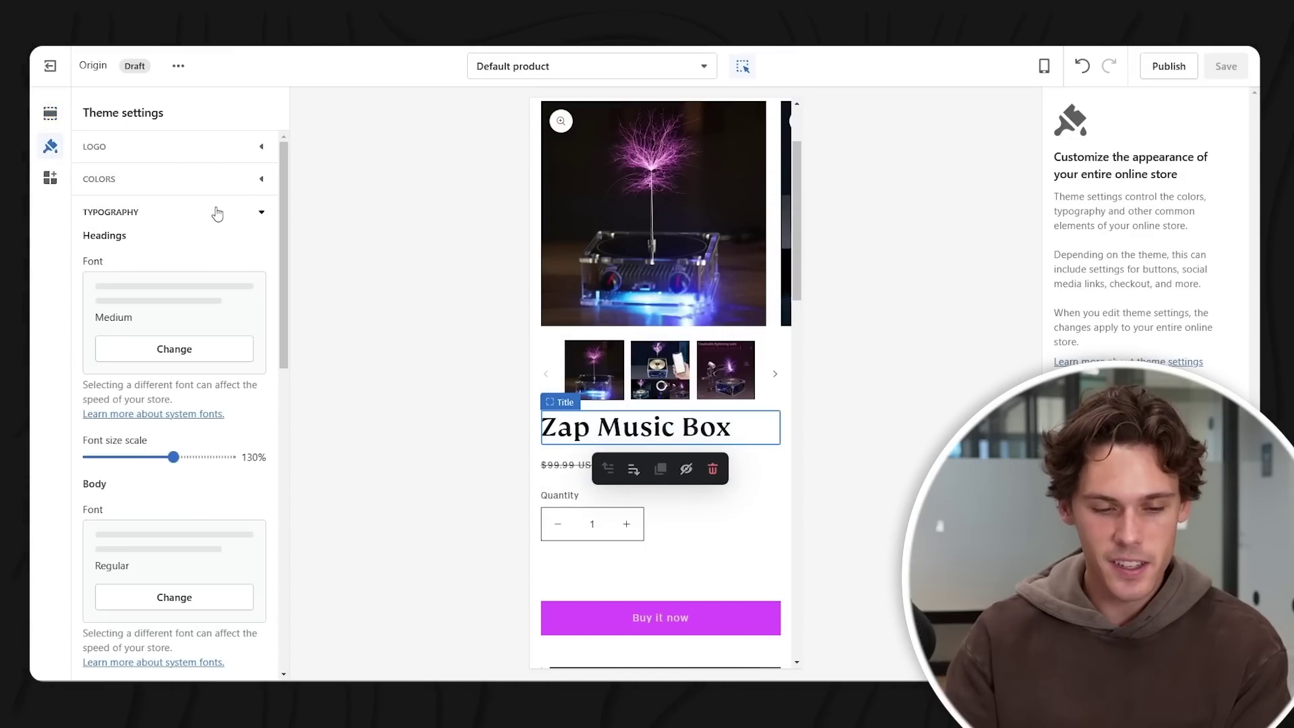
pyautogui.click(204, 349)
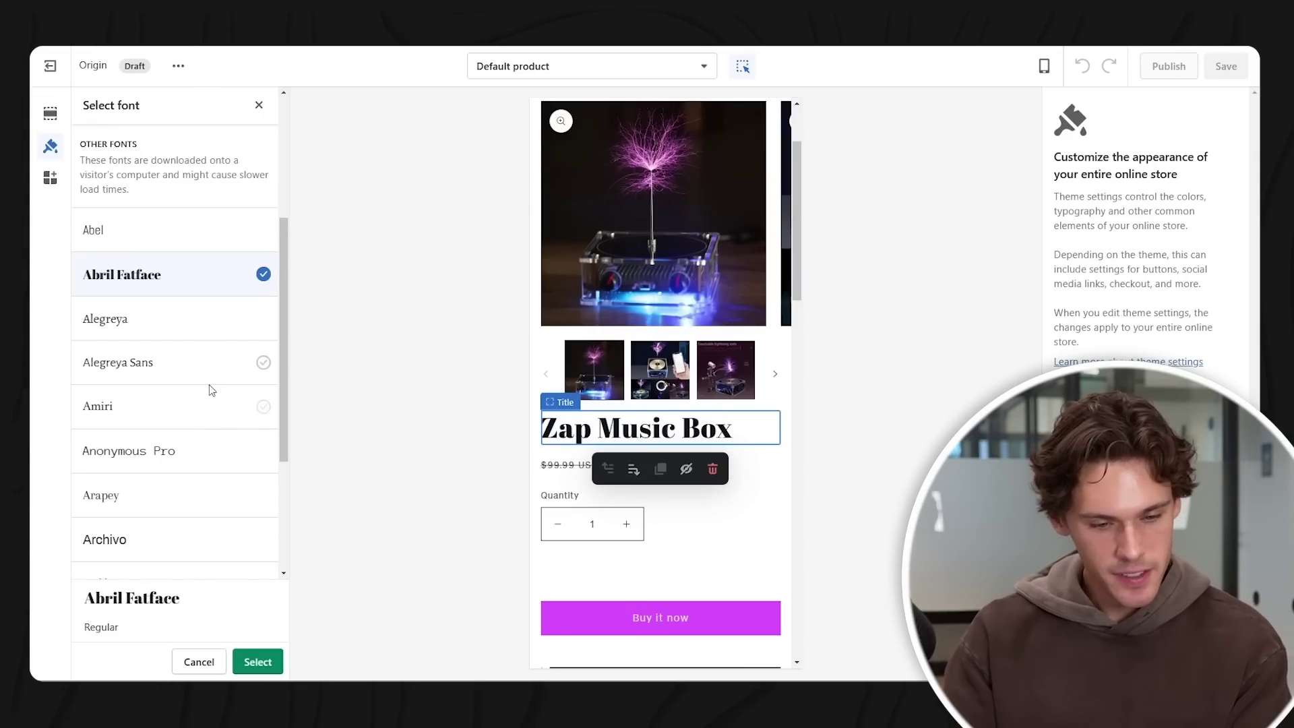
pyautogui.scroll(-2, 206, 387)
pyautogui.scroll(3, 202, 397)
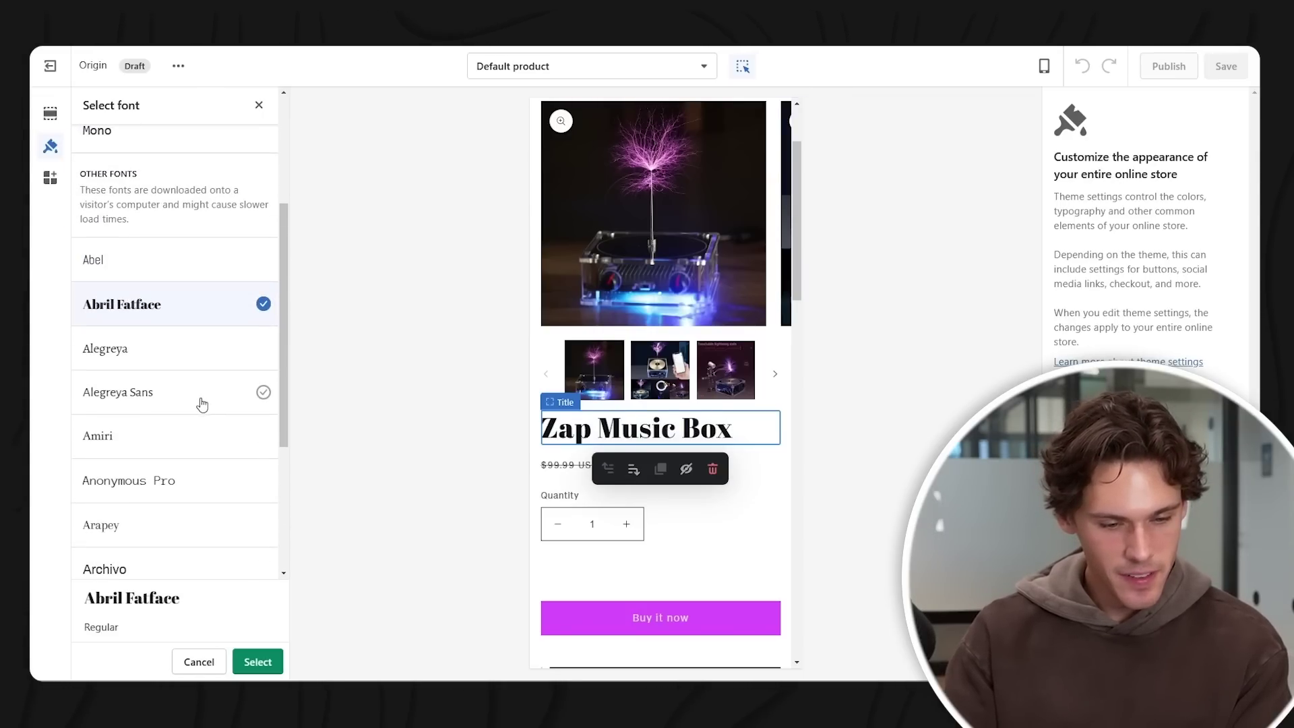
pyautogui.click(269, 665)
# - Set the body font to Abril Fatface as well
pyautogui.scroll(-2, 223, 337)
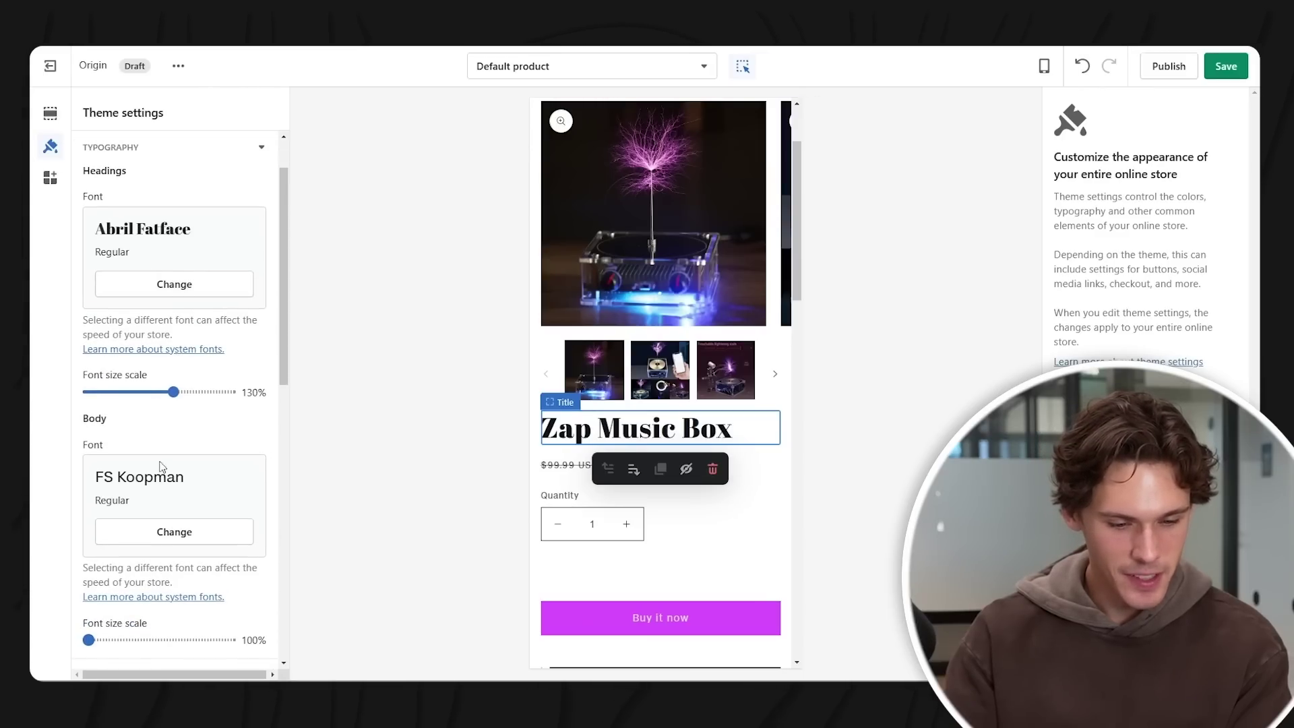
pyautogui.click(180, 532)
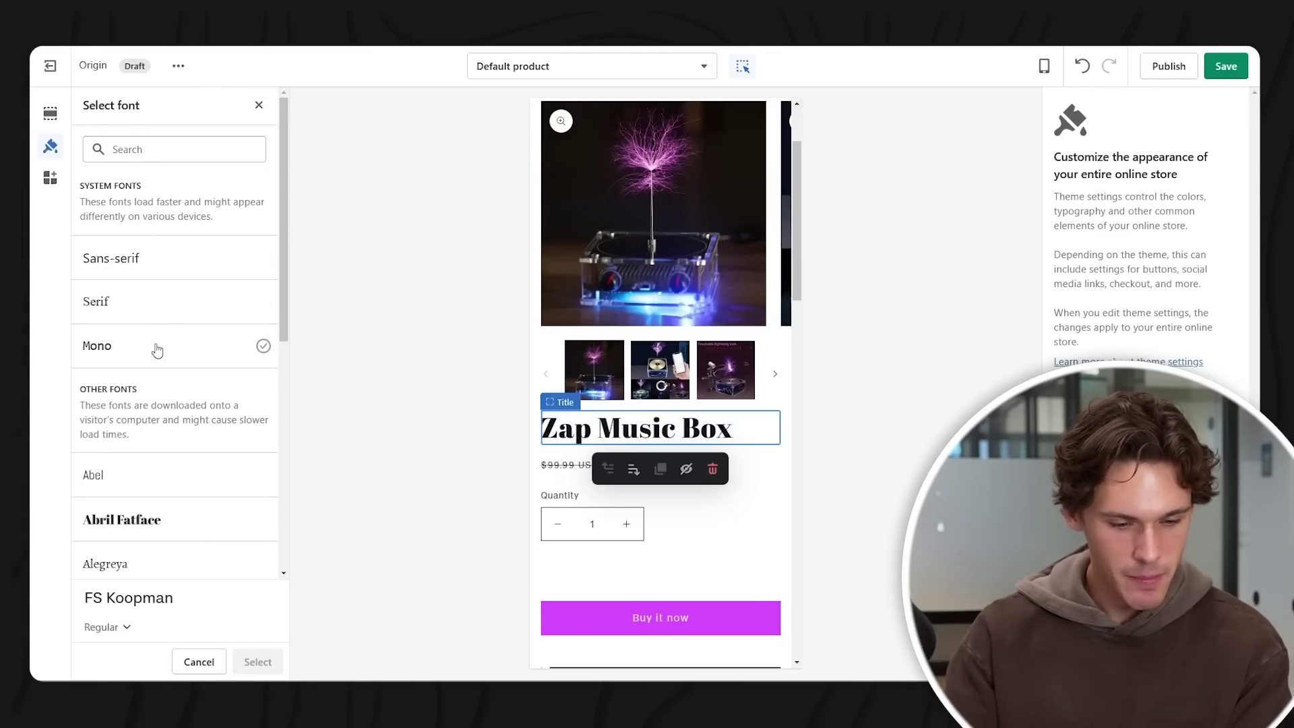
pyautogui.click(175, 527)
pyautogui.click(258, 662)
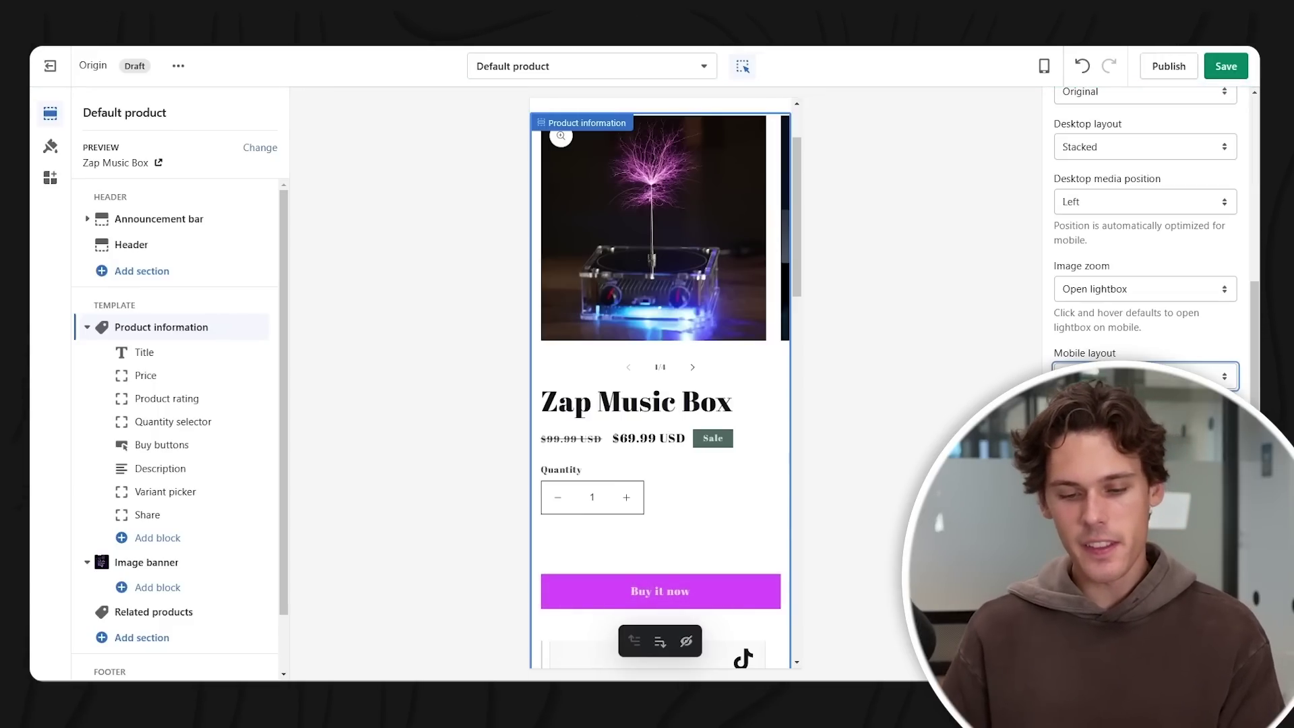
# - Save the Abril Fatface font changes to the theme
pyautogui.scroll(3, 1055, 364)
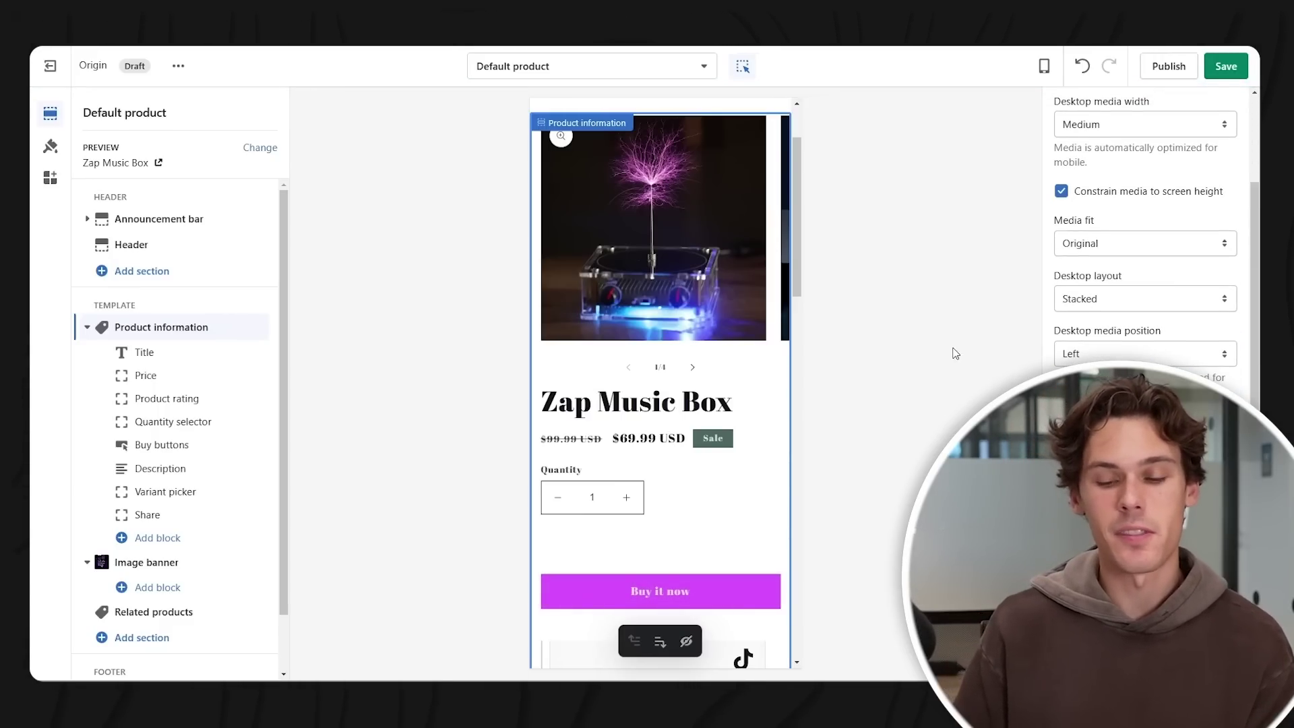
pyautogui.scroll(2, 672, 313)
pyautogui.scroll(-1, 725, 340)
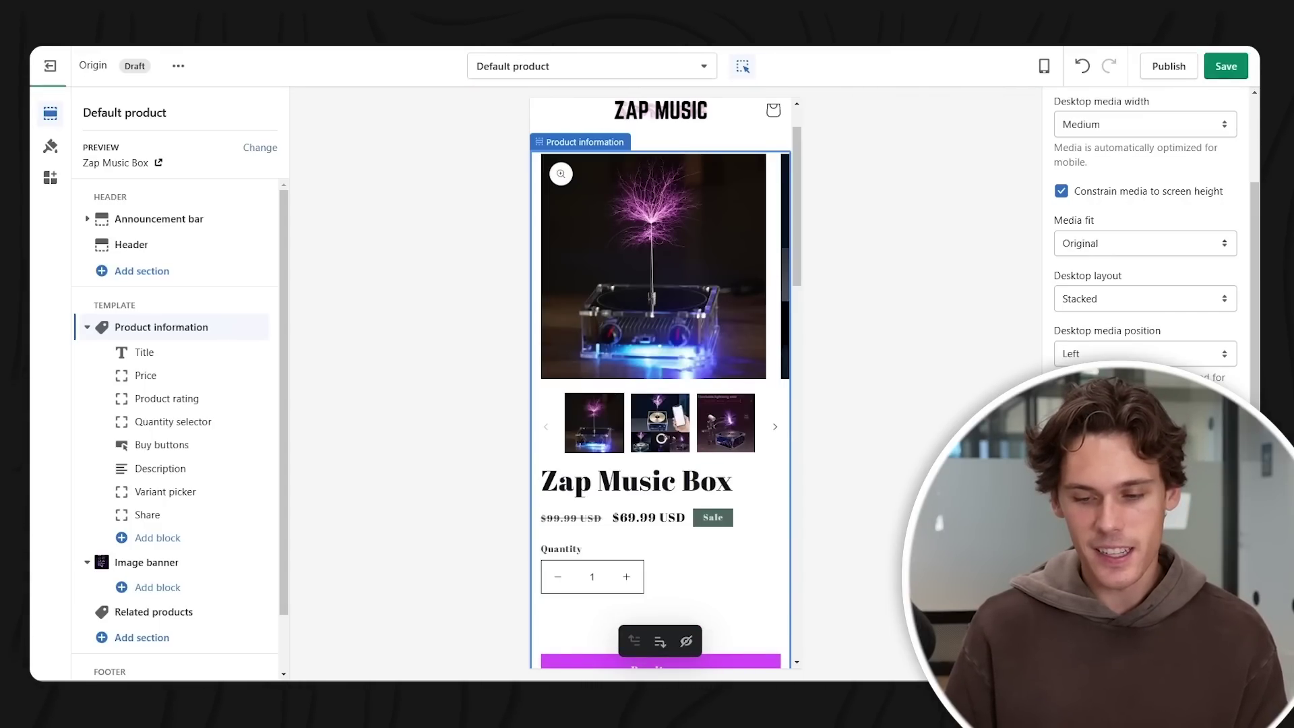
pyautogui.click(1234, 75)
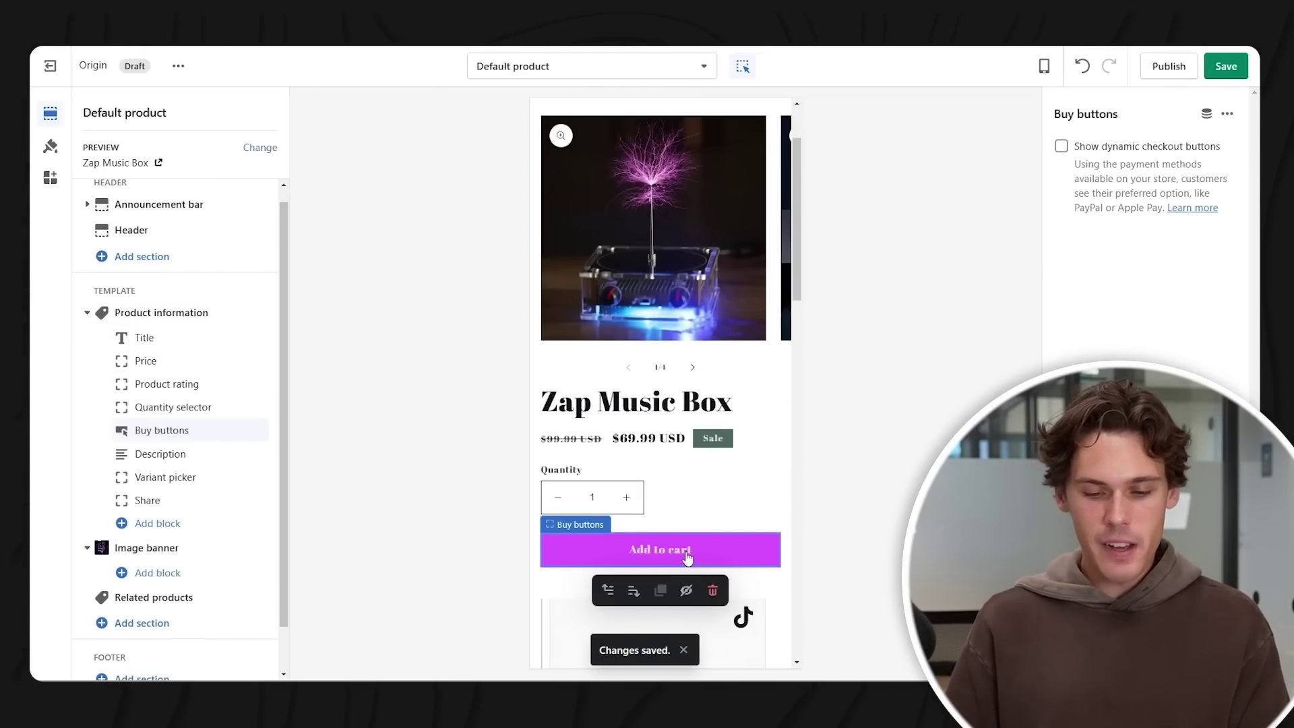
# - Toggle Show dynamic checkout buttons on and back off in Buy buttons, then save
pyautogui.scroll(-3, 687, 558)
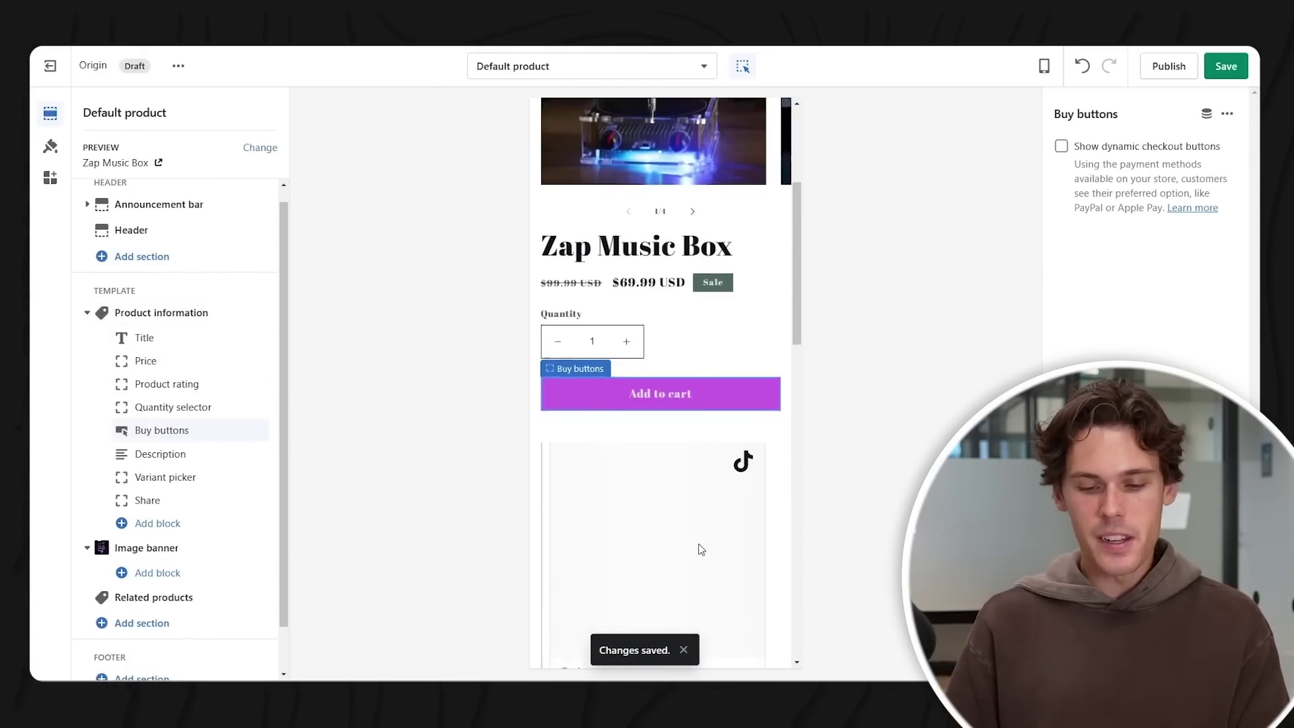
pyautogui.click(1071, 151)
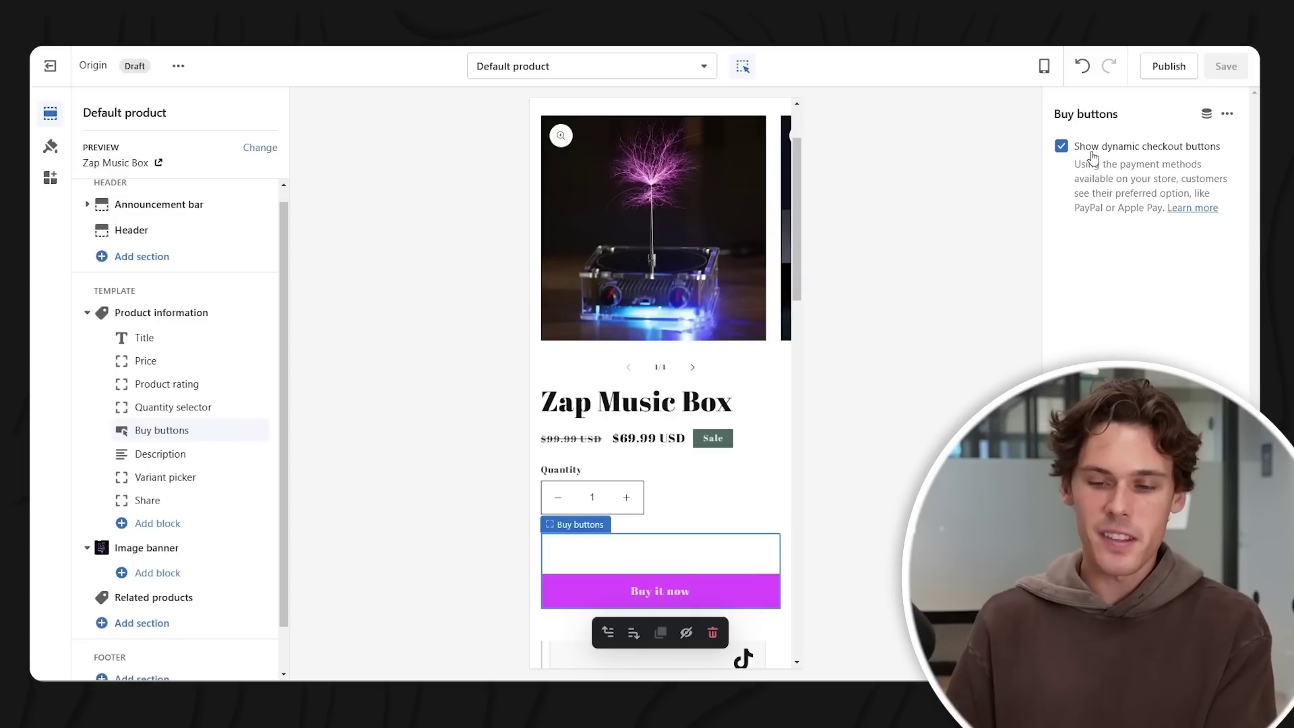
pyautogui.click(1063, 147)
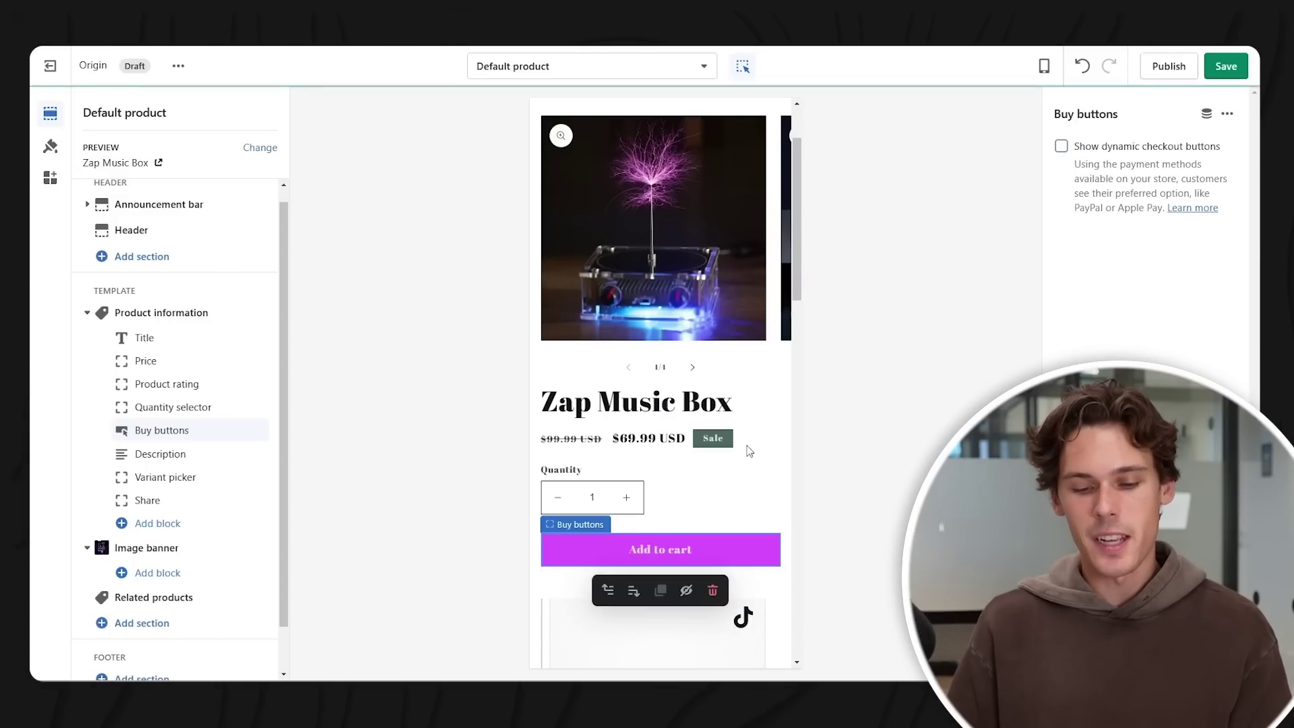
pyautogui.click(1228, 71)
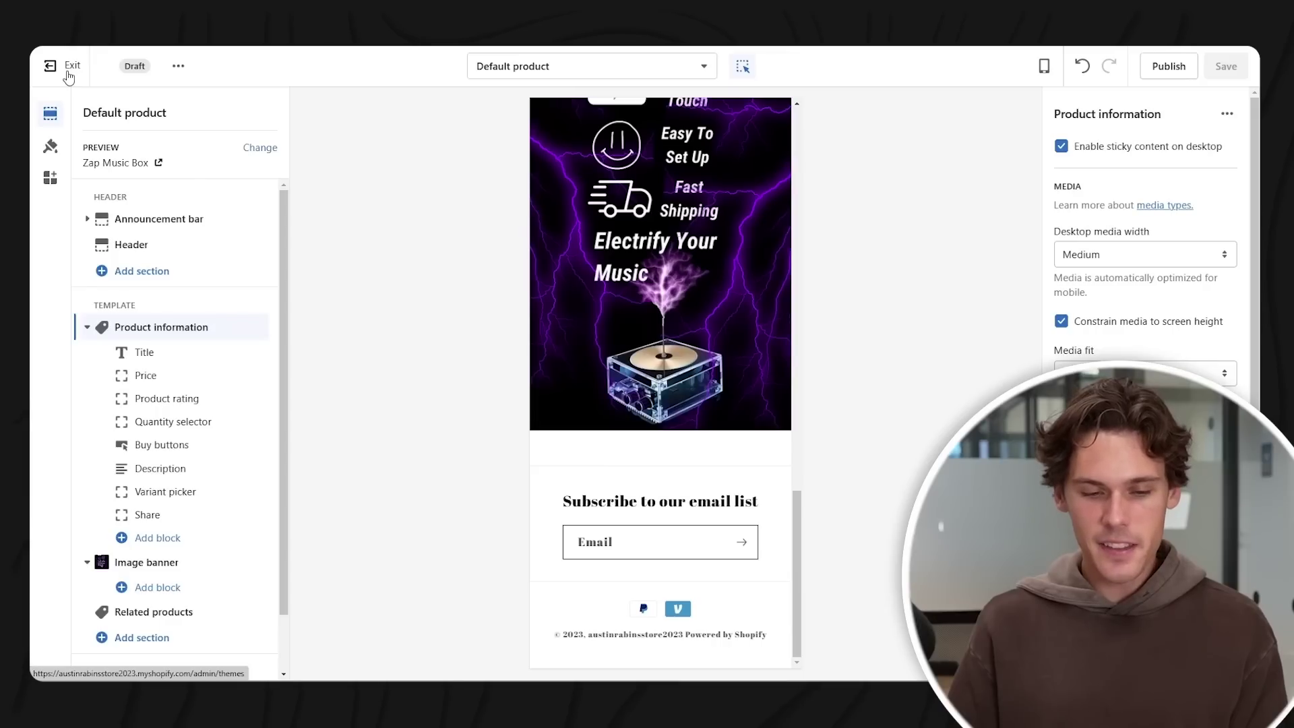
# - Install the Instafeed Instagram feed app from an 'insta' search, then reopen the Origin theme for customizing
pyautogui.click(69, 69)
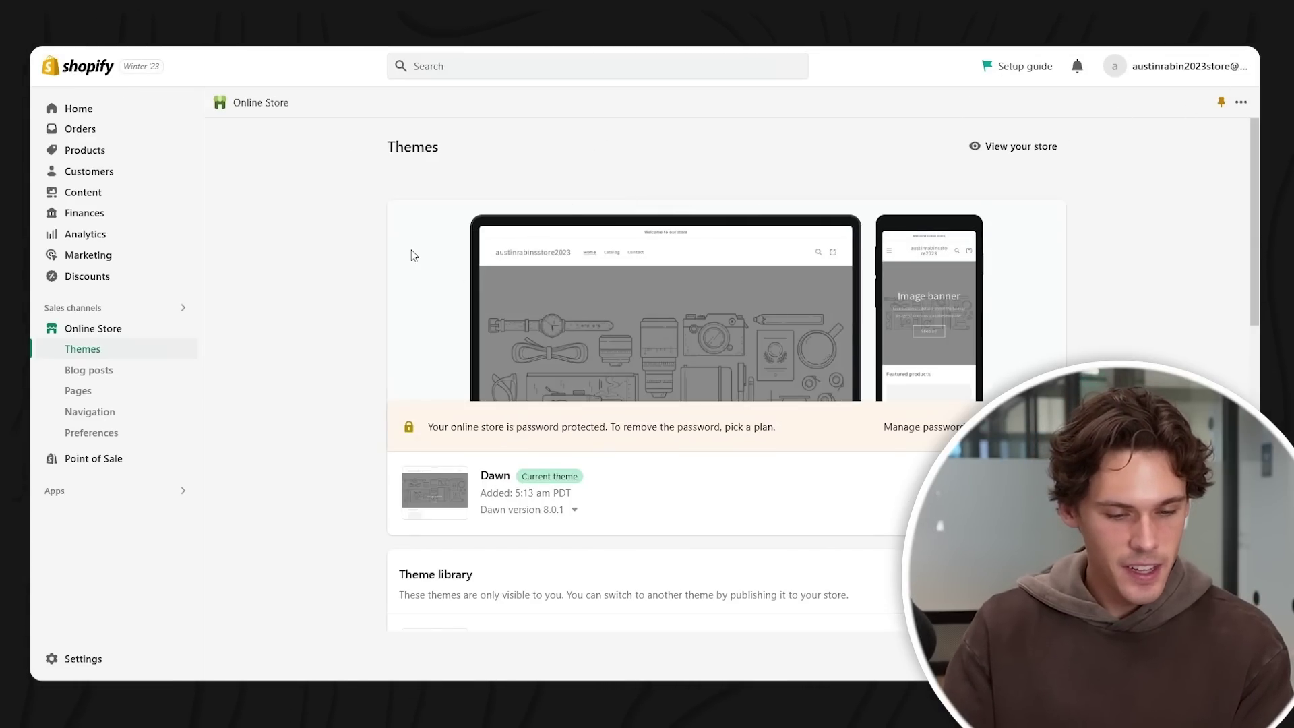
pyautogui.click(107, 496)
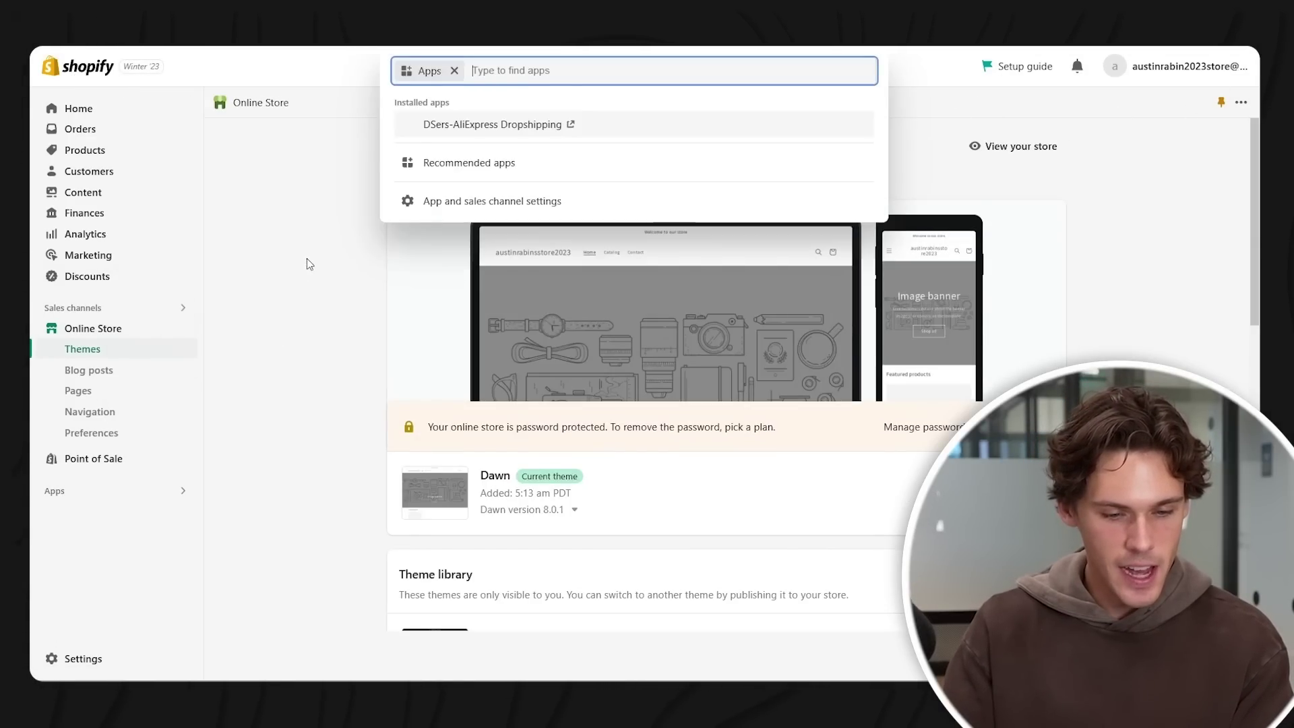
pyautogui.write('instagram feed')
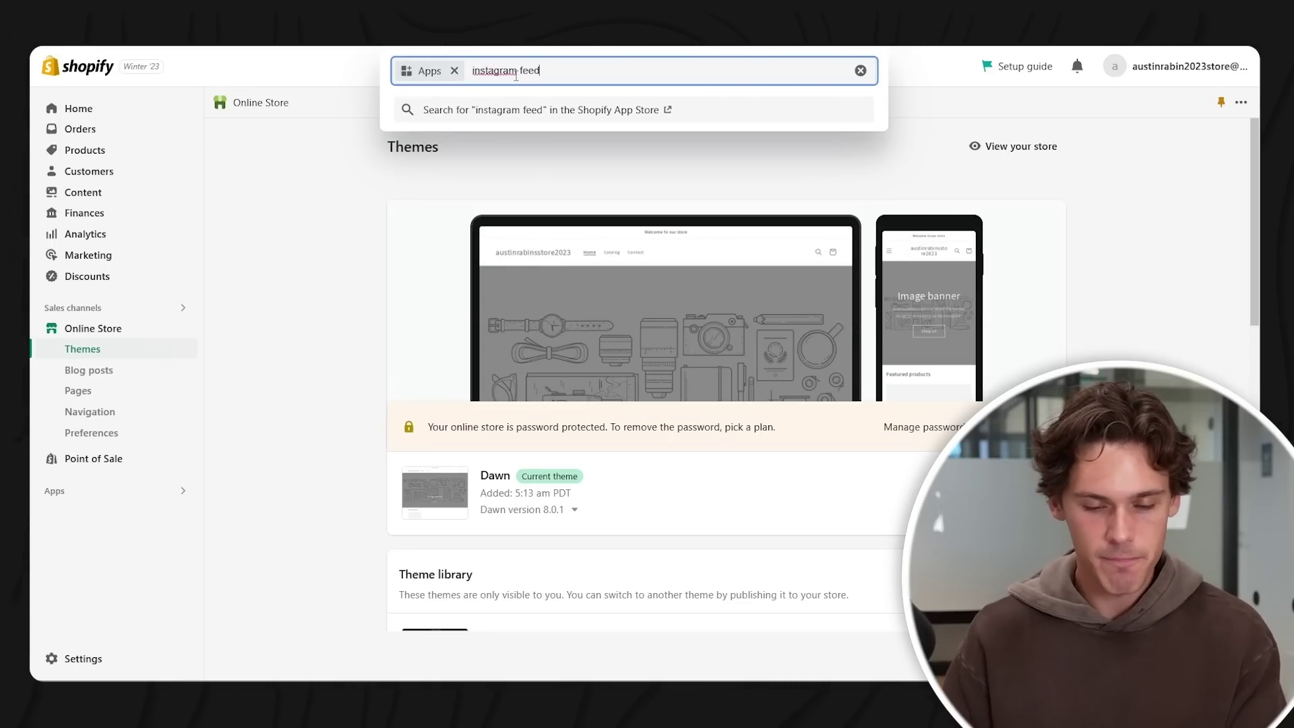
pyautogui.press('Return')
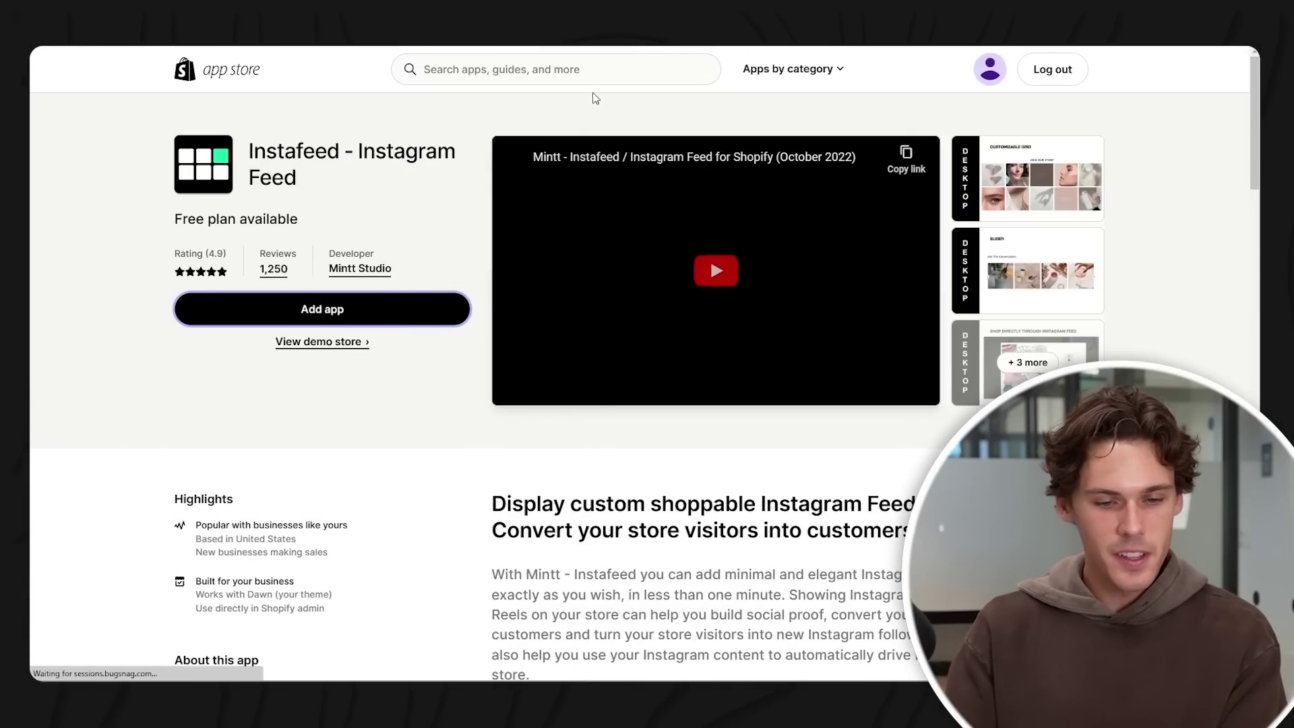
pyautogui.click(335, 310)
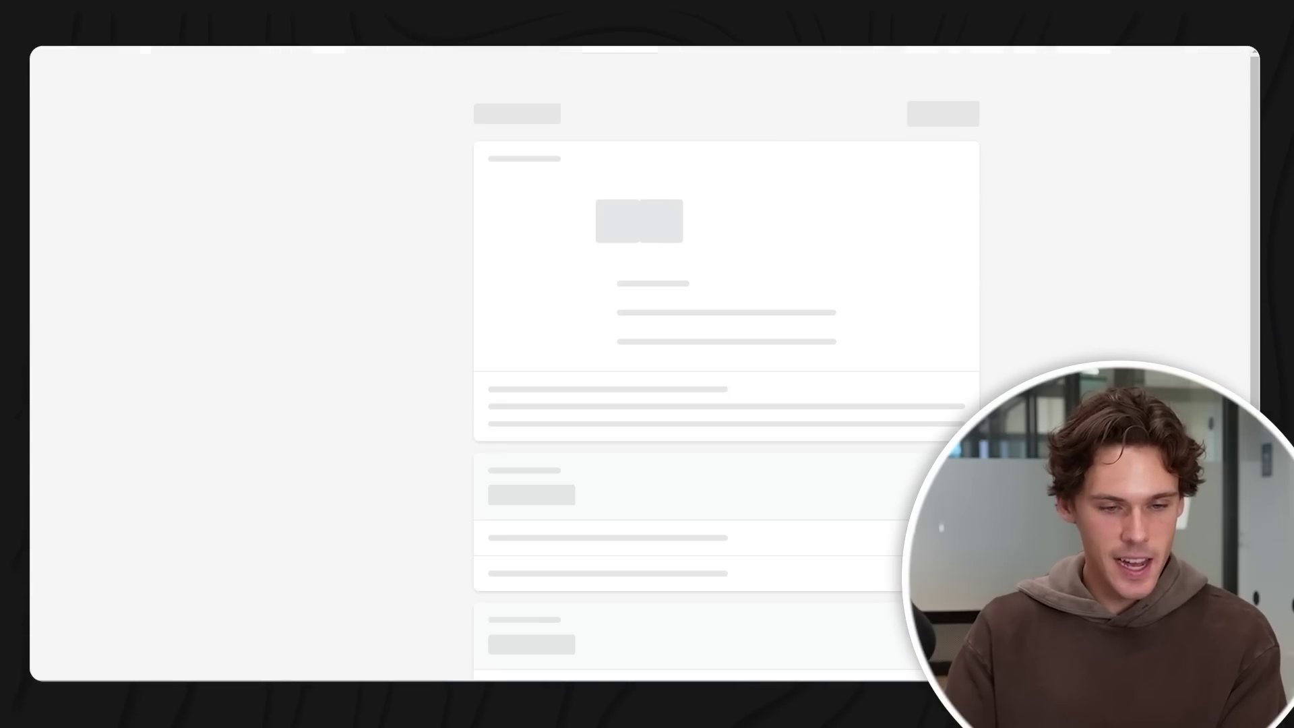
pyautogui.click(943, 114)
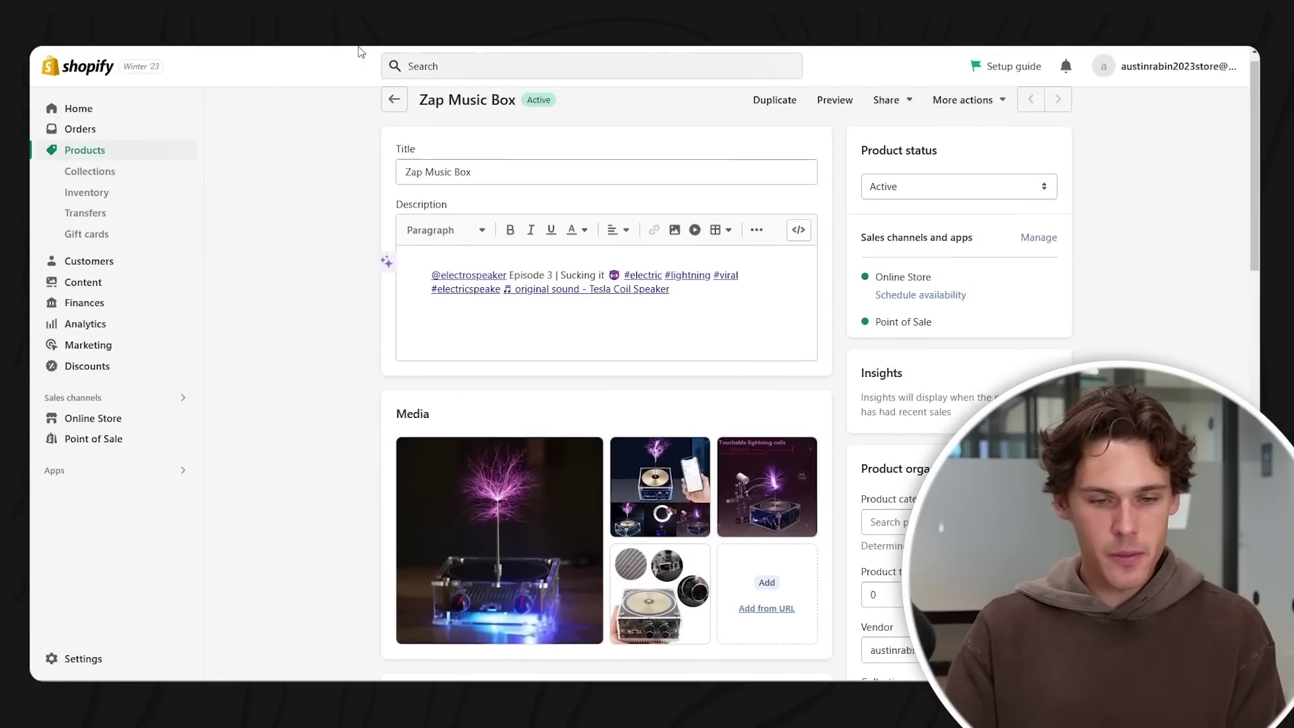
pyautogui.scroll(-10, 492, 208)
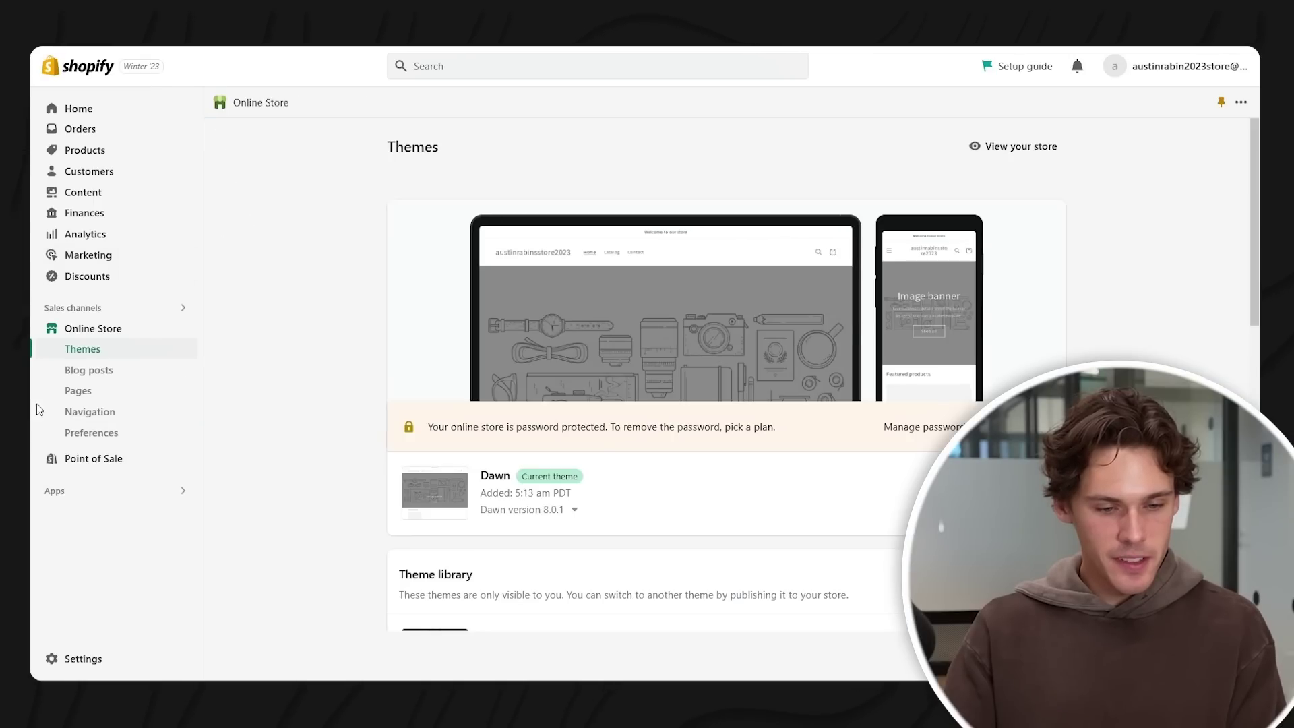
pyautogui.click(1017, 493)
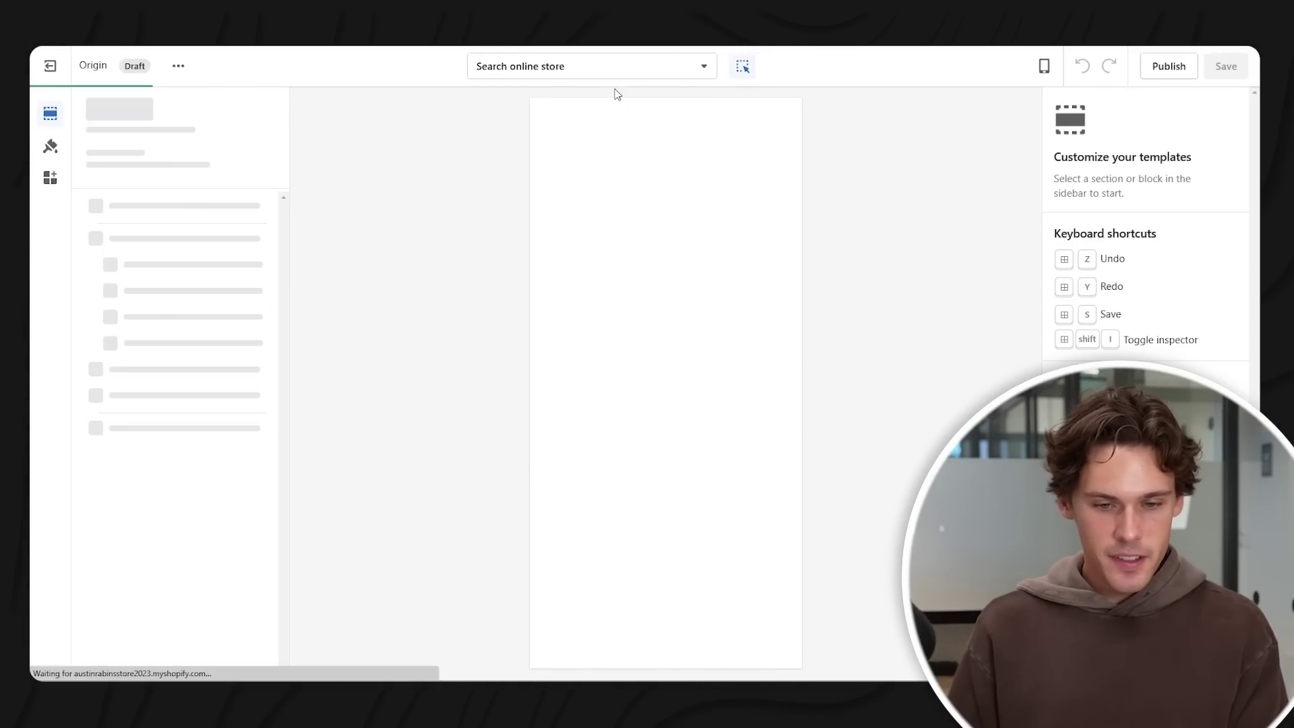
# - Switch the theme editor to the Default product page template
pyautogui.click(595, 67)
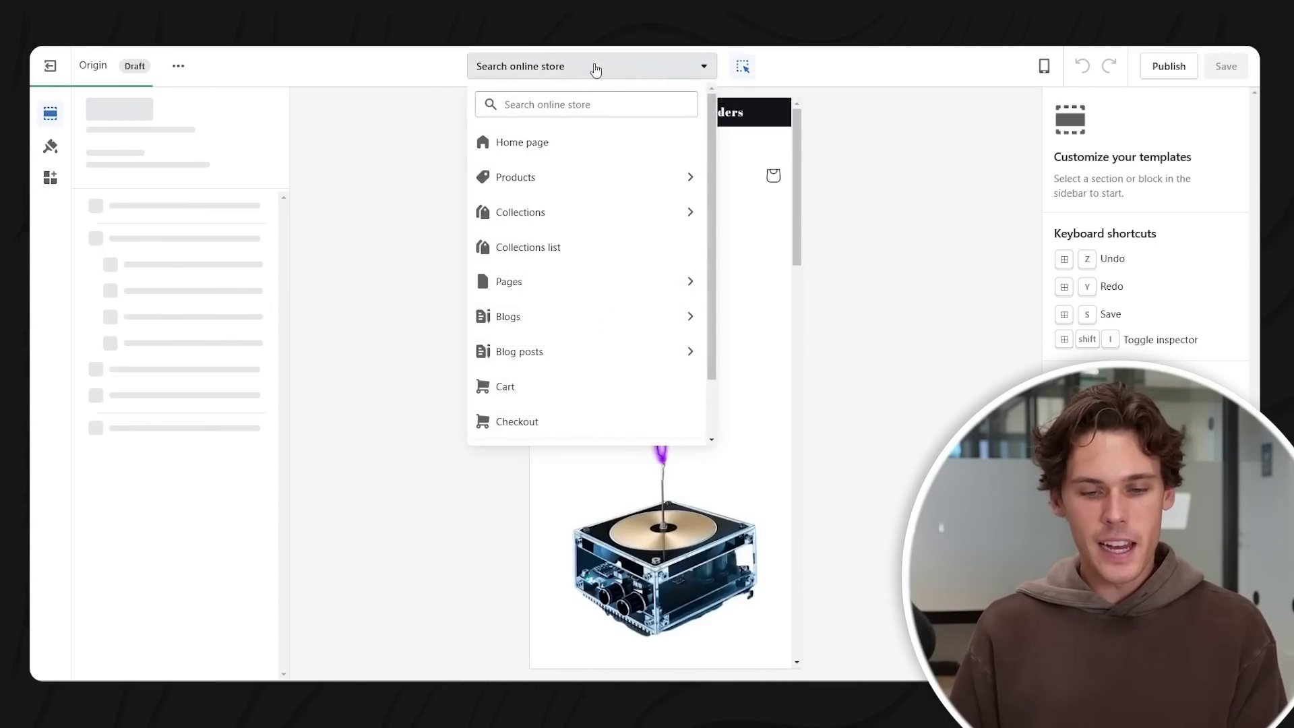
pyautogui.click(566, 182)
pyautogui.click(599, 181)
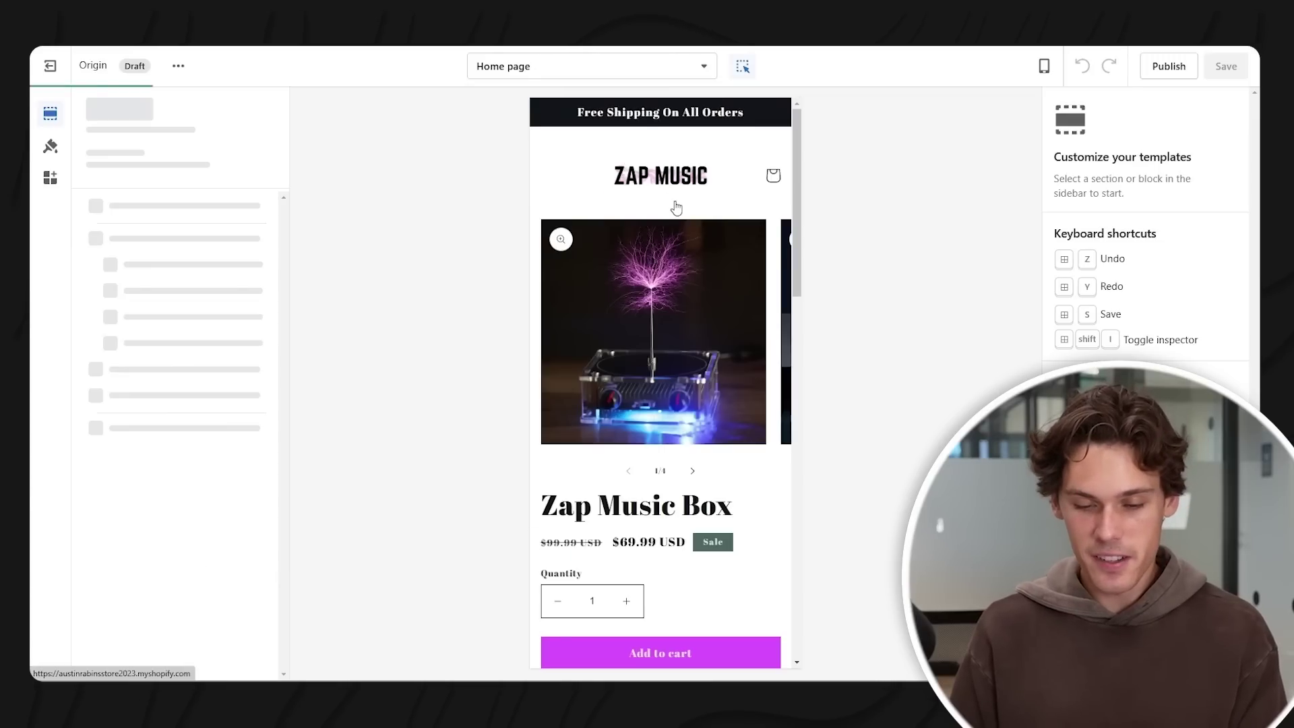
pyautogui.scroll(-3, 678, 208)
pyautogui.scroll(-10, 679, 208)
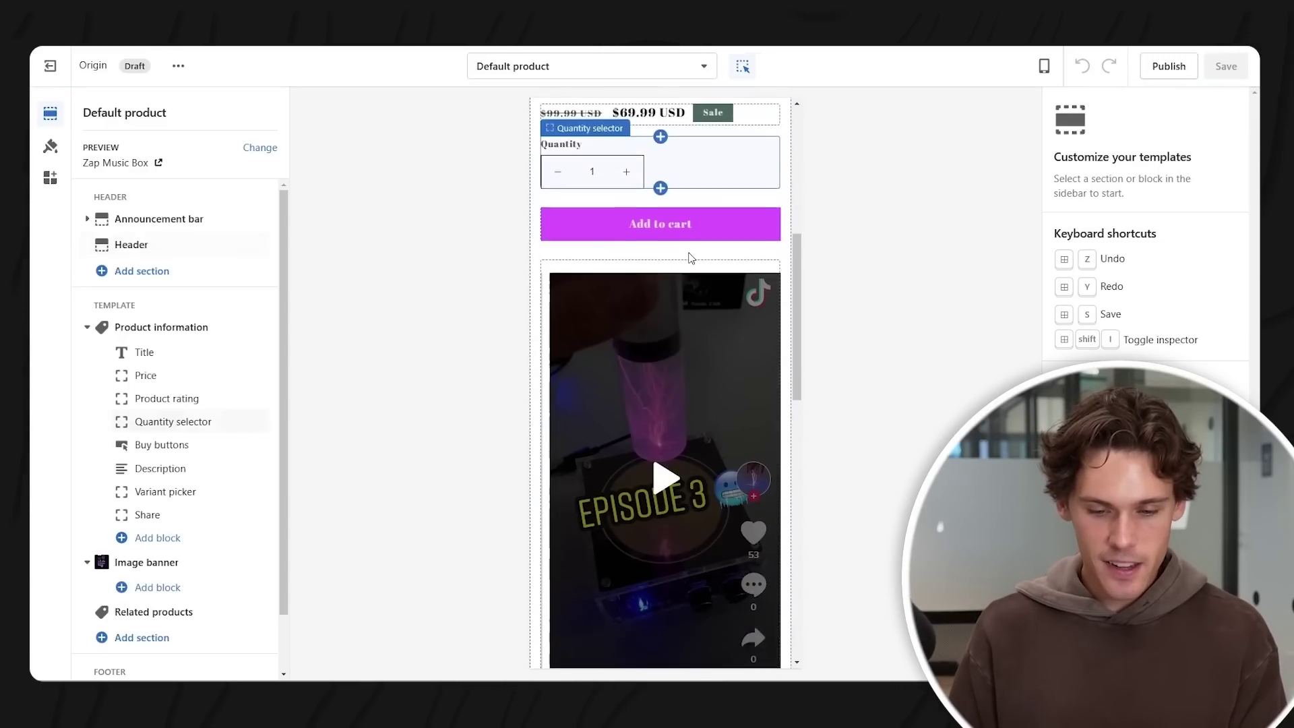
pyautogui.scroll(-2, 154, 404)
# - Add an Instafeed App section to the product page and select the Product information section
pyautogui.click(135, 573)
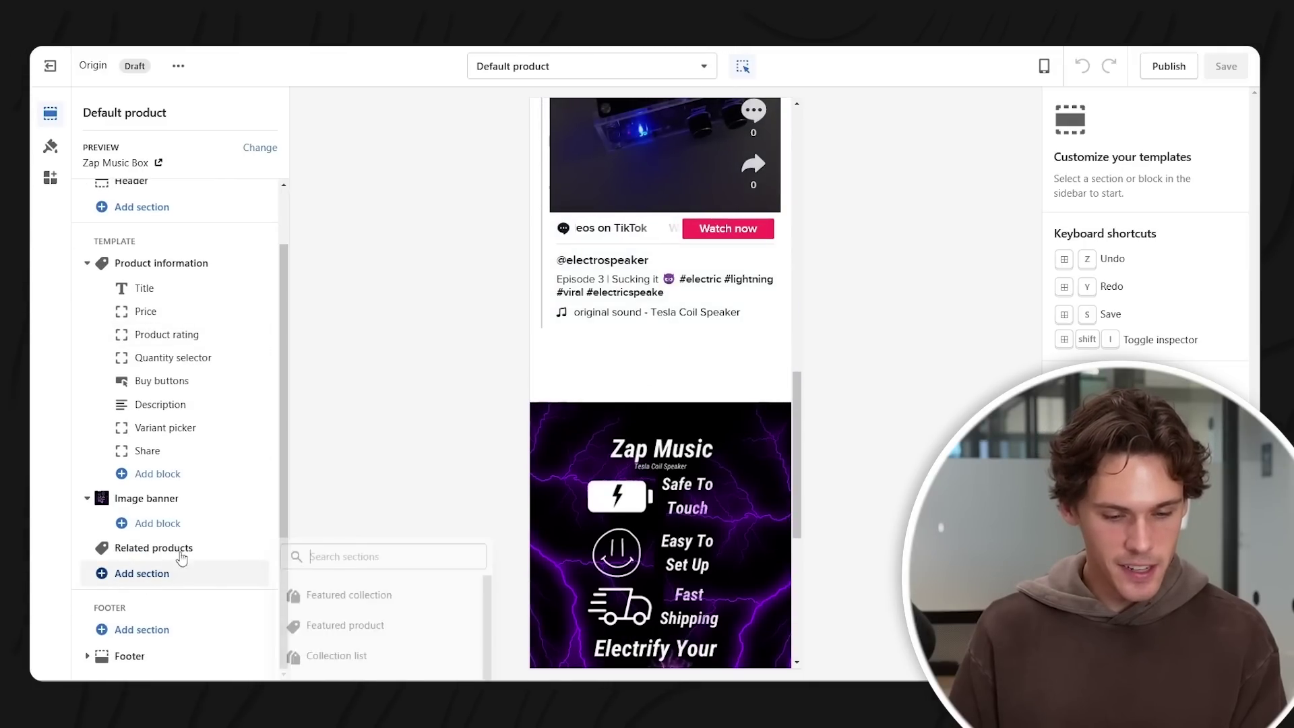
pyautogui.click(344, 601)
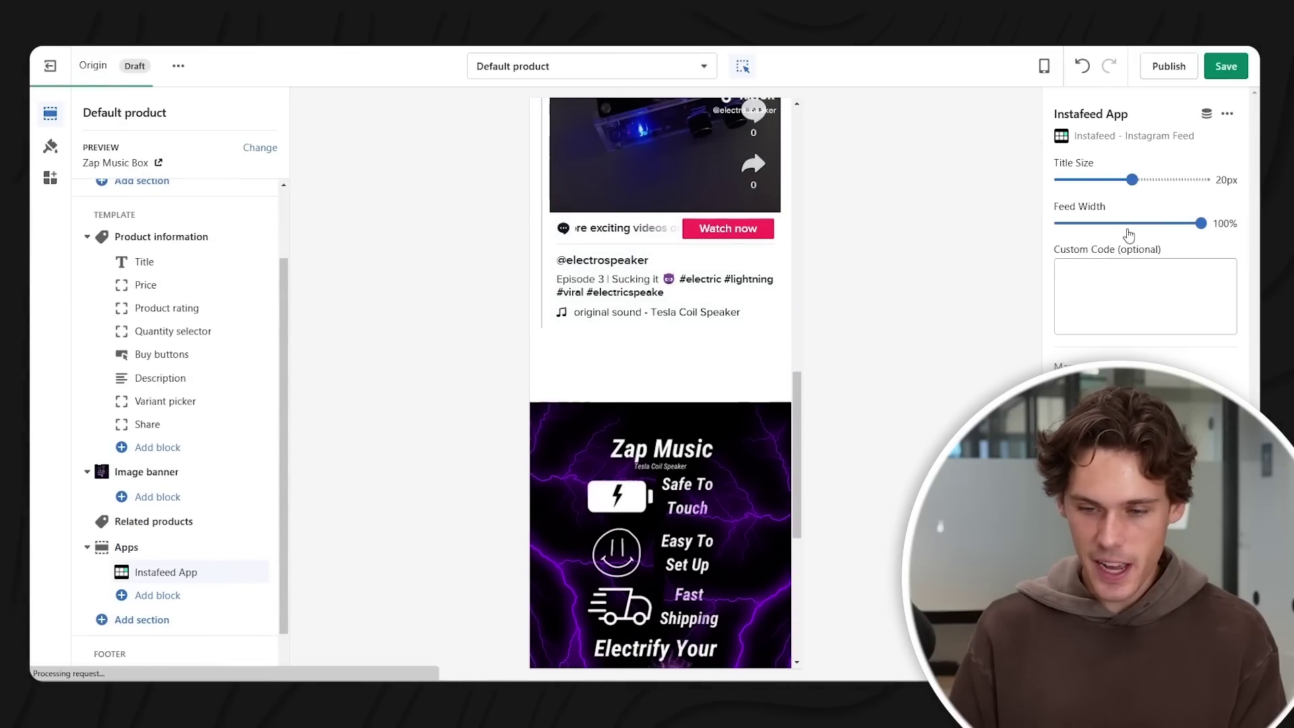
pyautogui.scroll(-6, 674, 309)
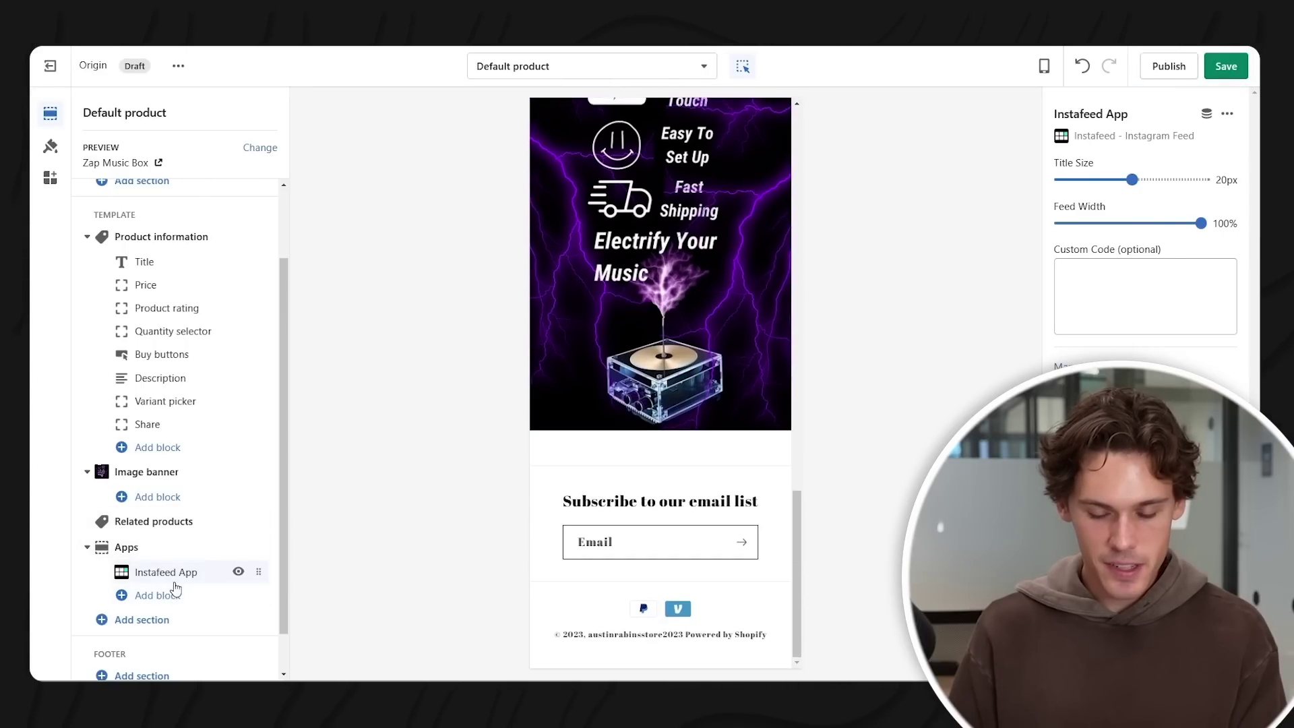
pyautogui.scroll(8, 641, 438)
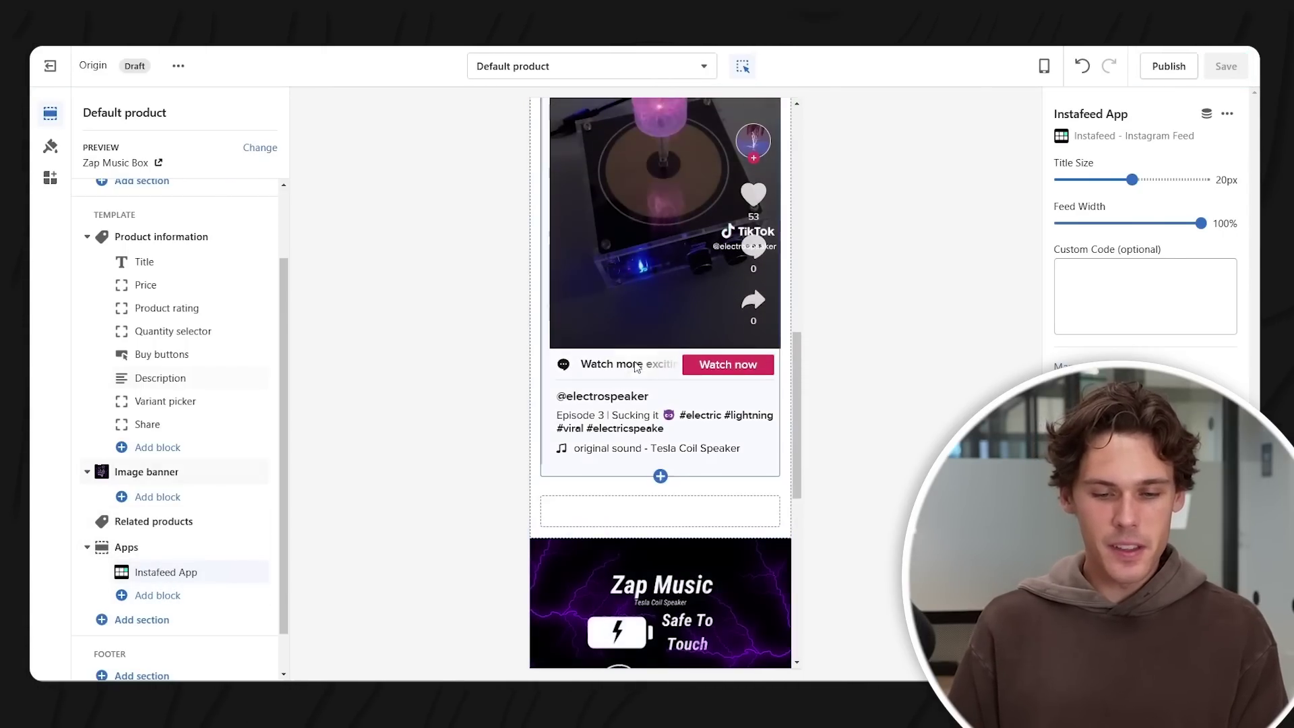
pyautogui.scroll(5, 656, 364)
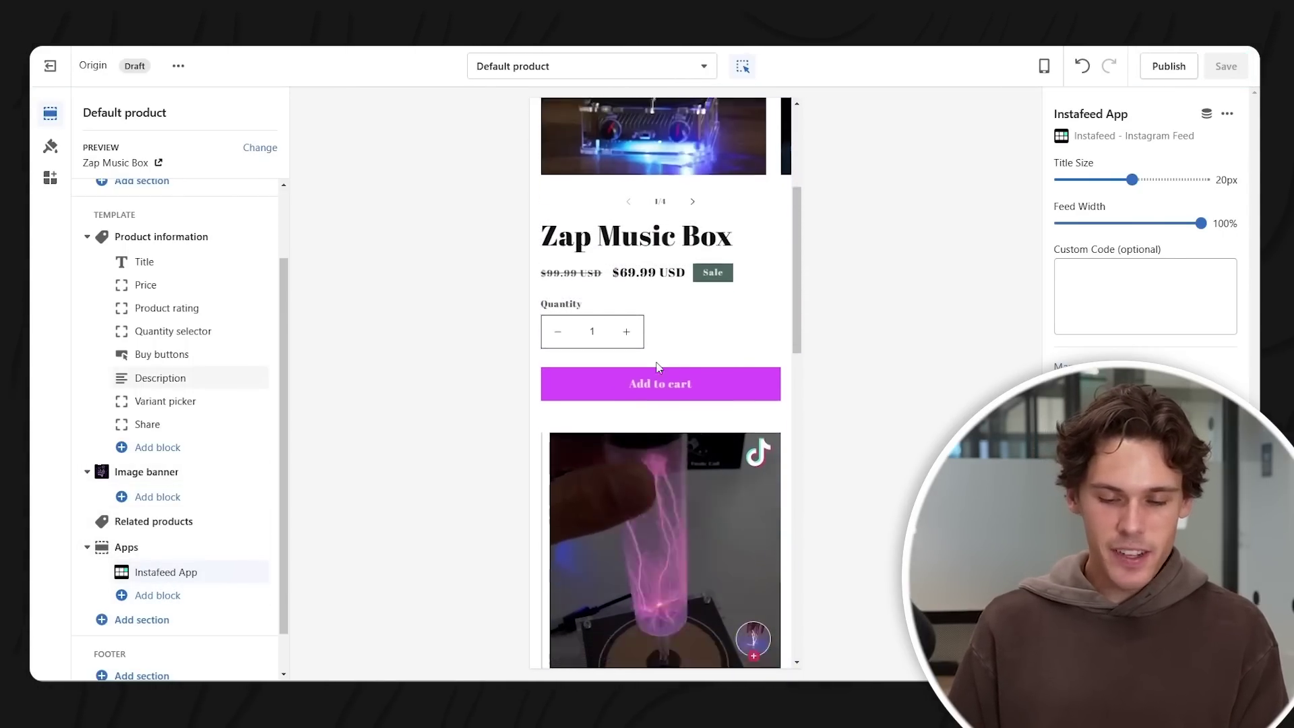
pyautogui.scroll(-3, 656, 364)
pyautogui.scroll(-4, 657, 362)
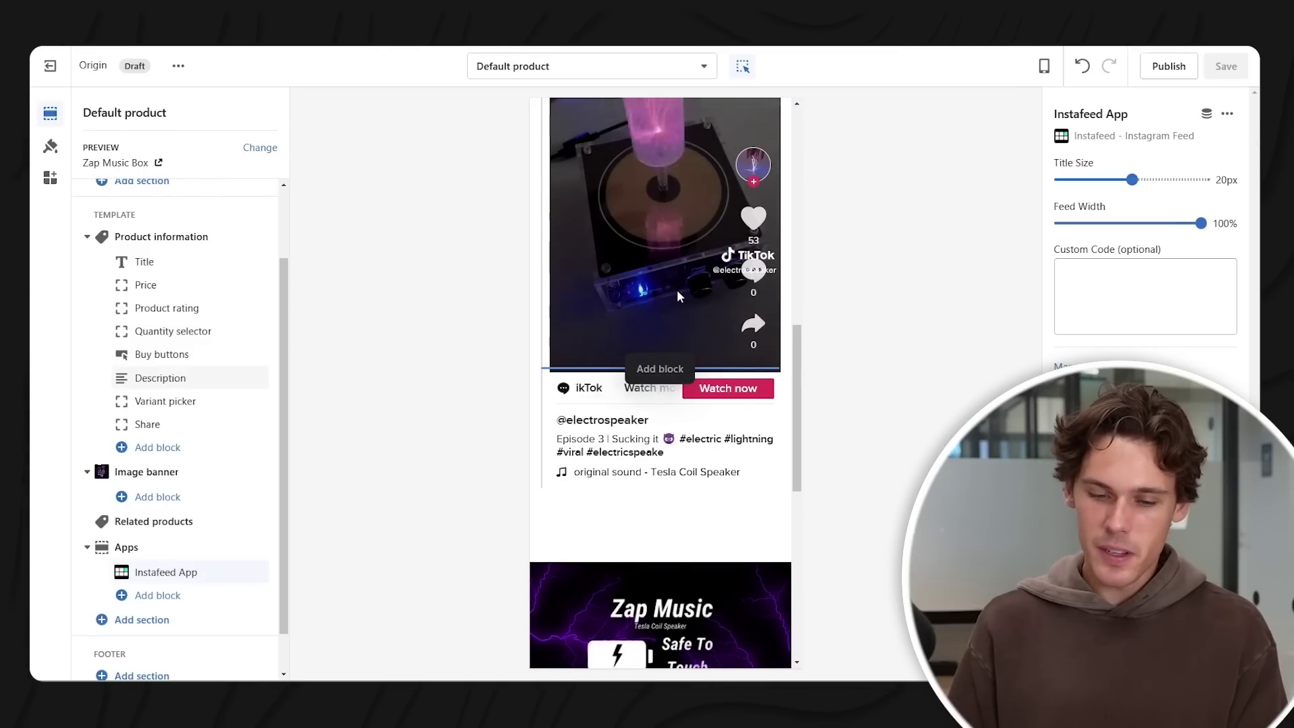
pyautogui.scroll(-2, 676, 289)
pyautogui.scroll(-5, 670, 306)
pyautogui.scroll(3, 676, 354)
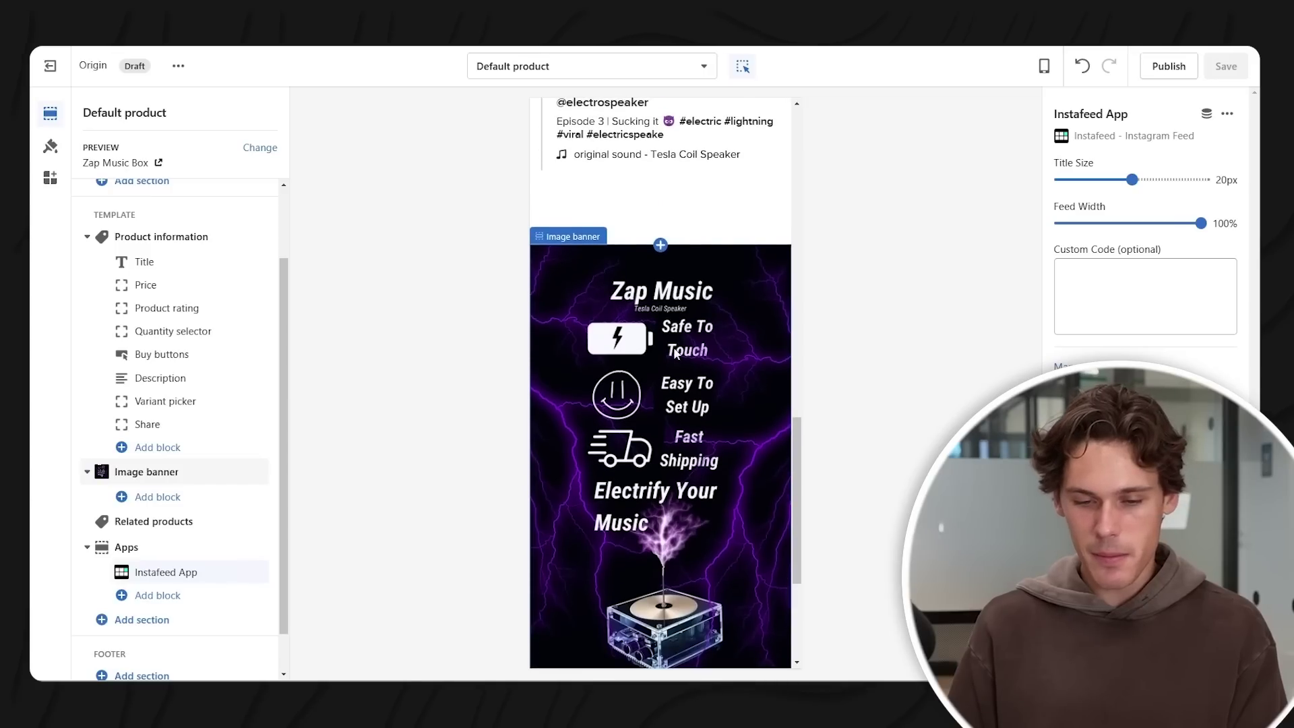
pyautogui.click(672, 216)
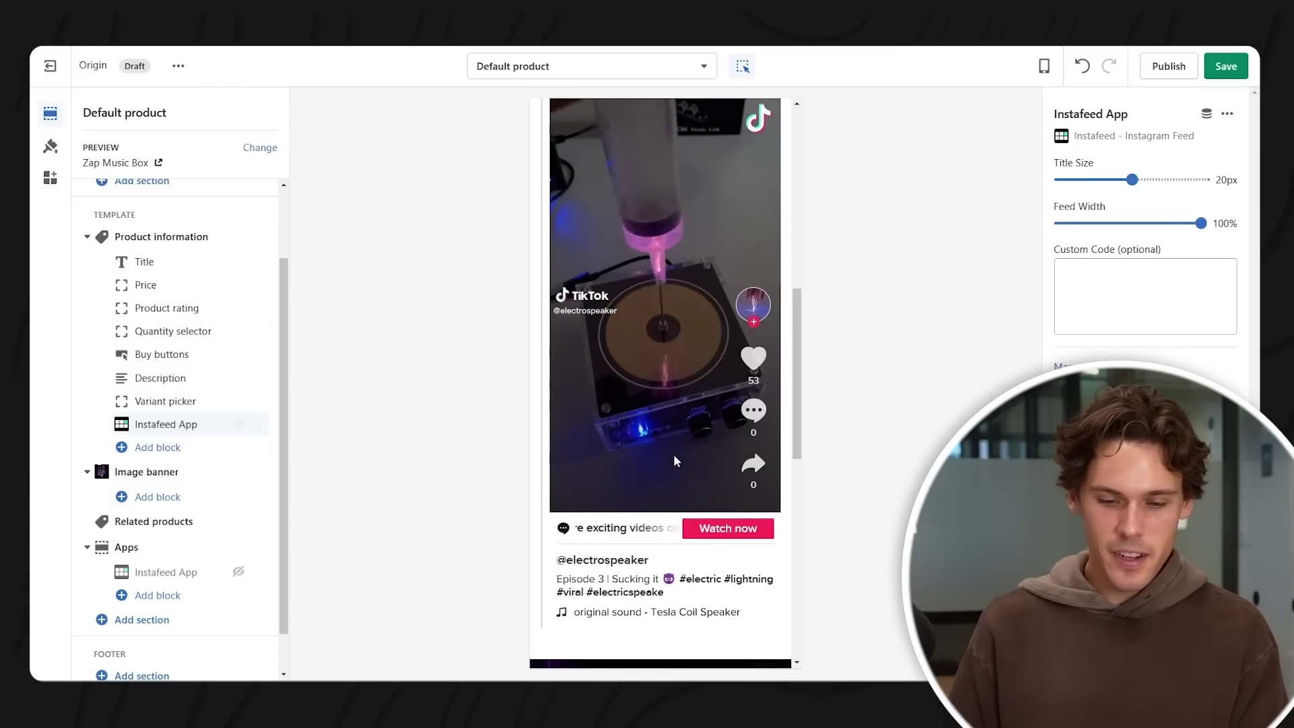
pyautogui.scroll(-3, 682, 474)
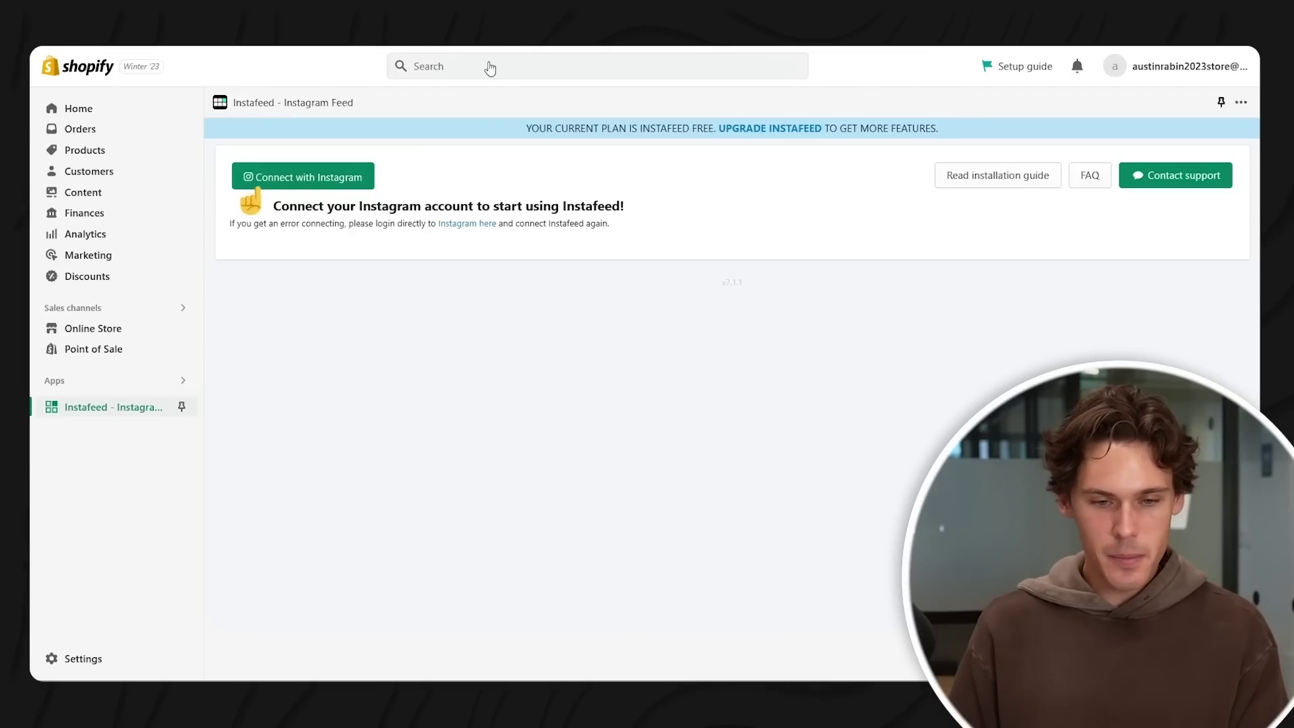
pyautogui.click(490, 68)
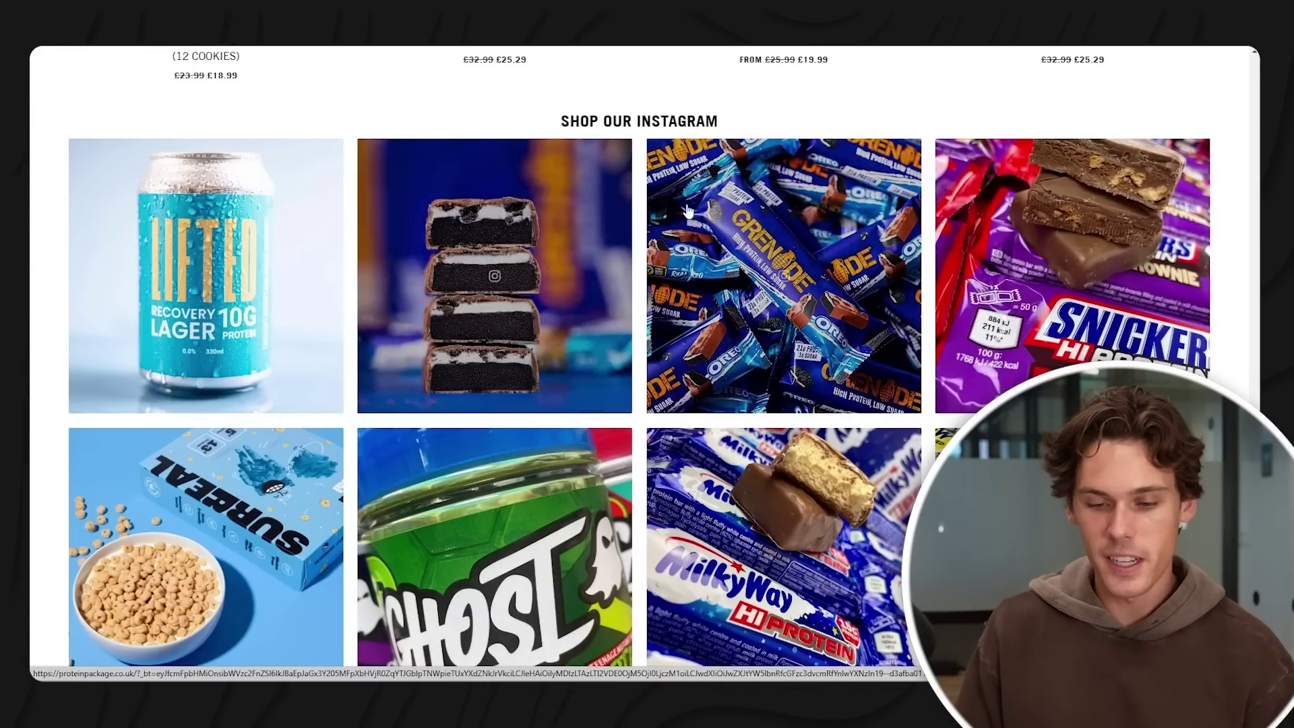
# - View and close an example store's Instagram post, returning to the admin's Instafeed page
pyautogui.click(796, 293)
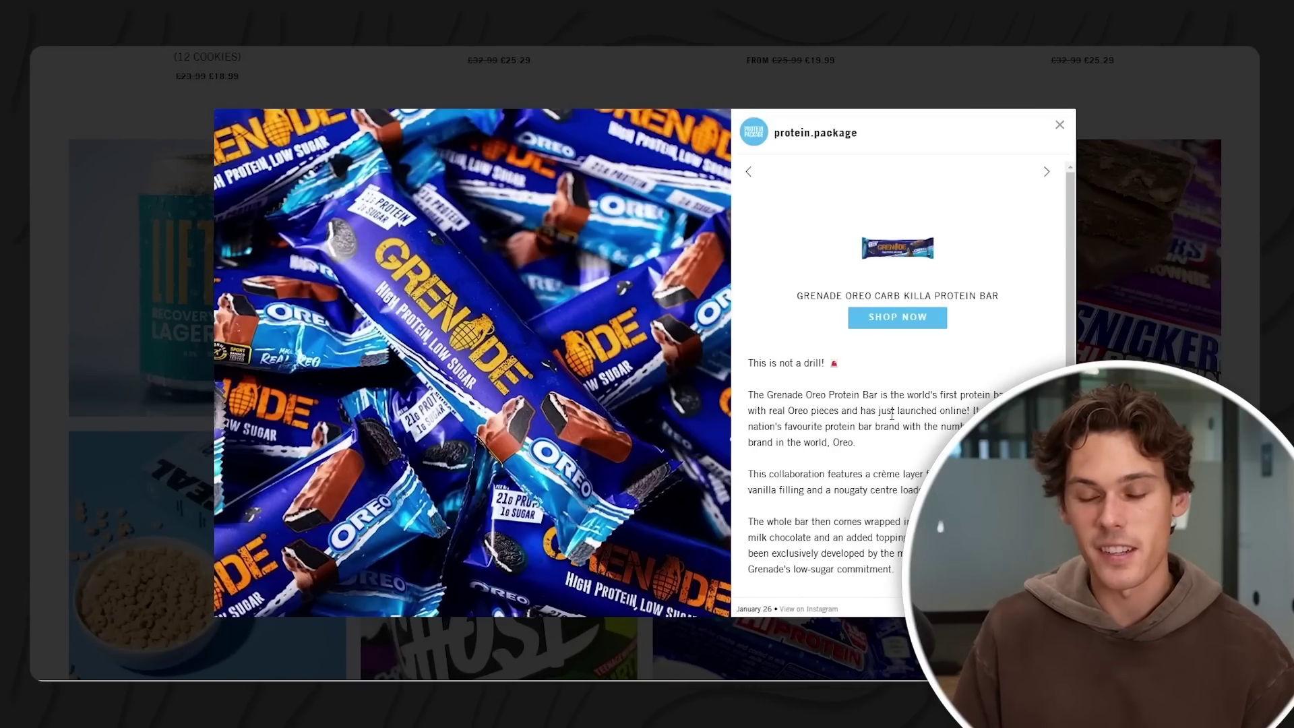
pyautogui.moveTo(903, 425); pyautogui.dragTo(853, 507)
pyautogui.click(855, 505)
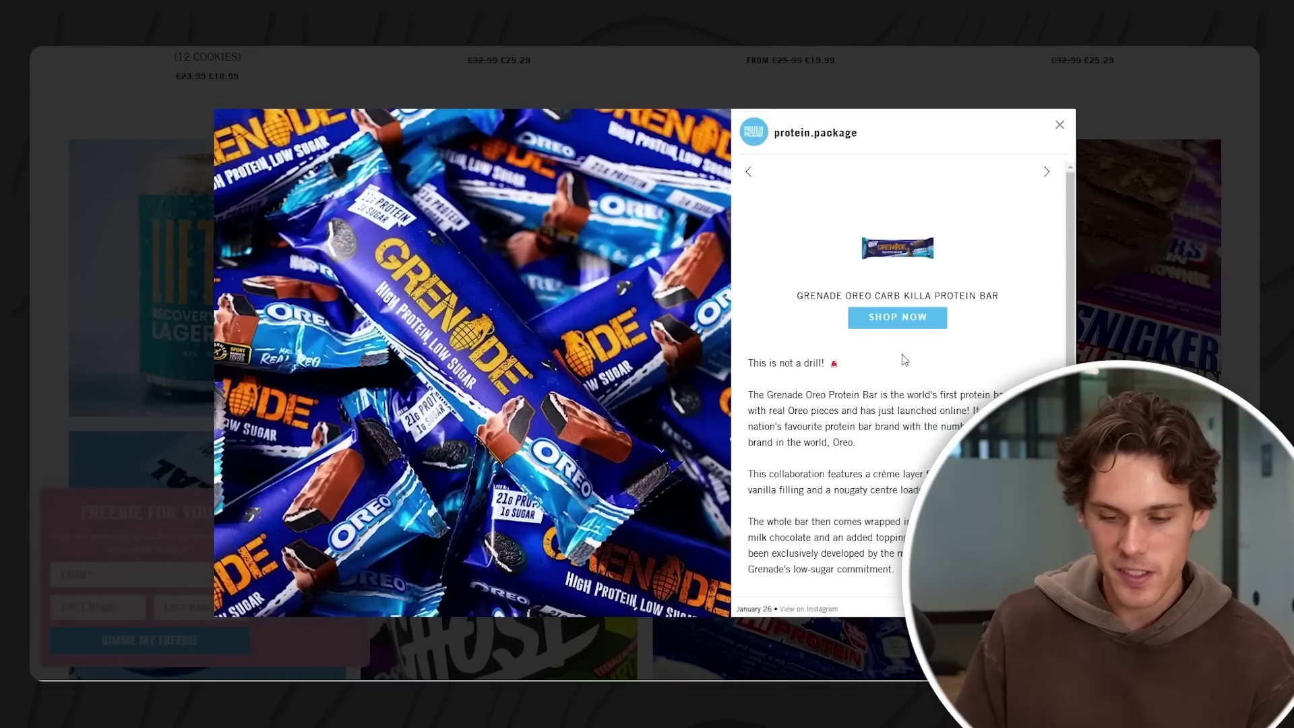
pyautogui.click(1059, 128)
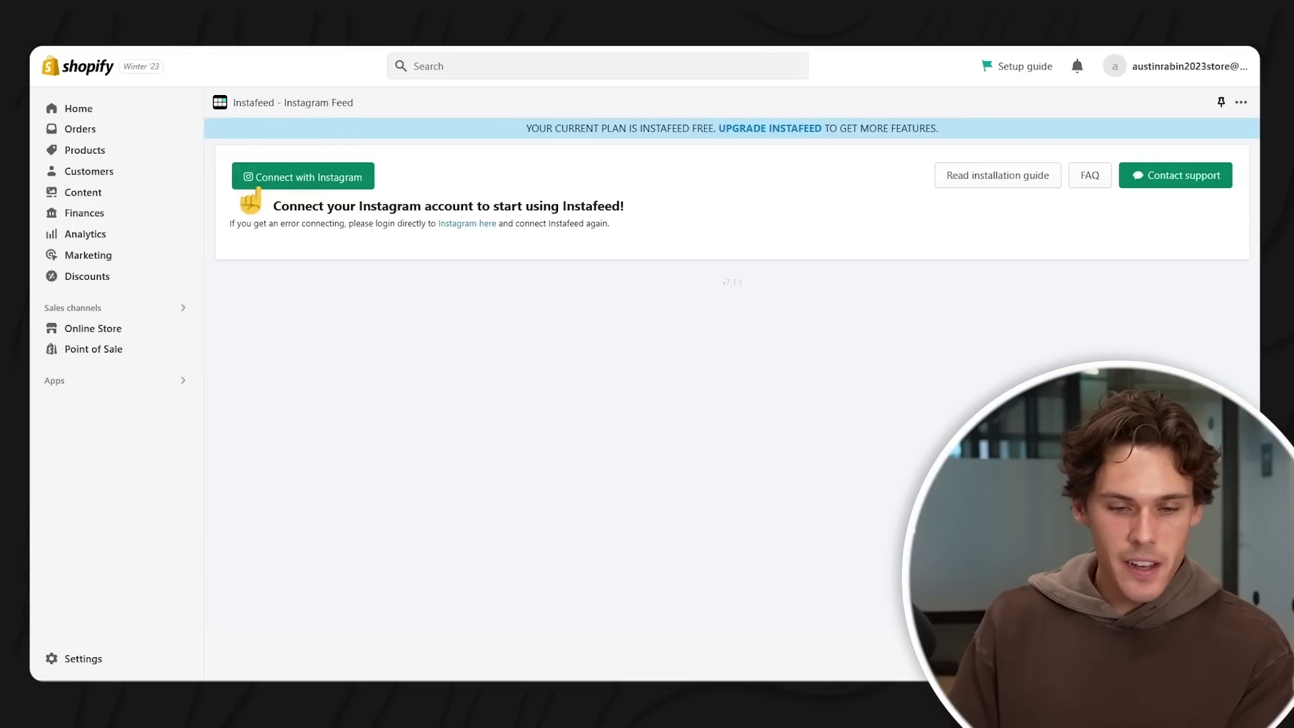
# - Search the App Store for 'judge.me' and open the Judge.me Product Reviews listing
pyautogui.click(456, 70)
pyautogui.write('judge')
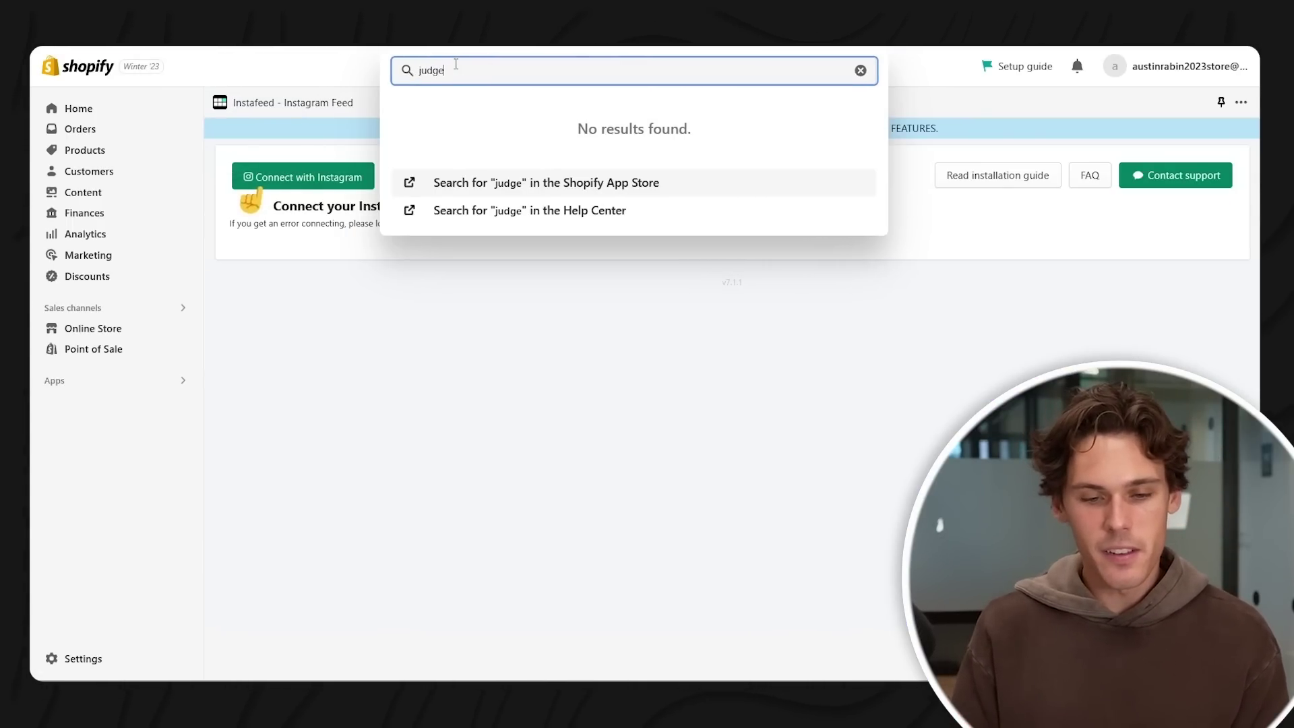
pyautogui.write('.me')
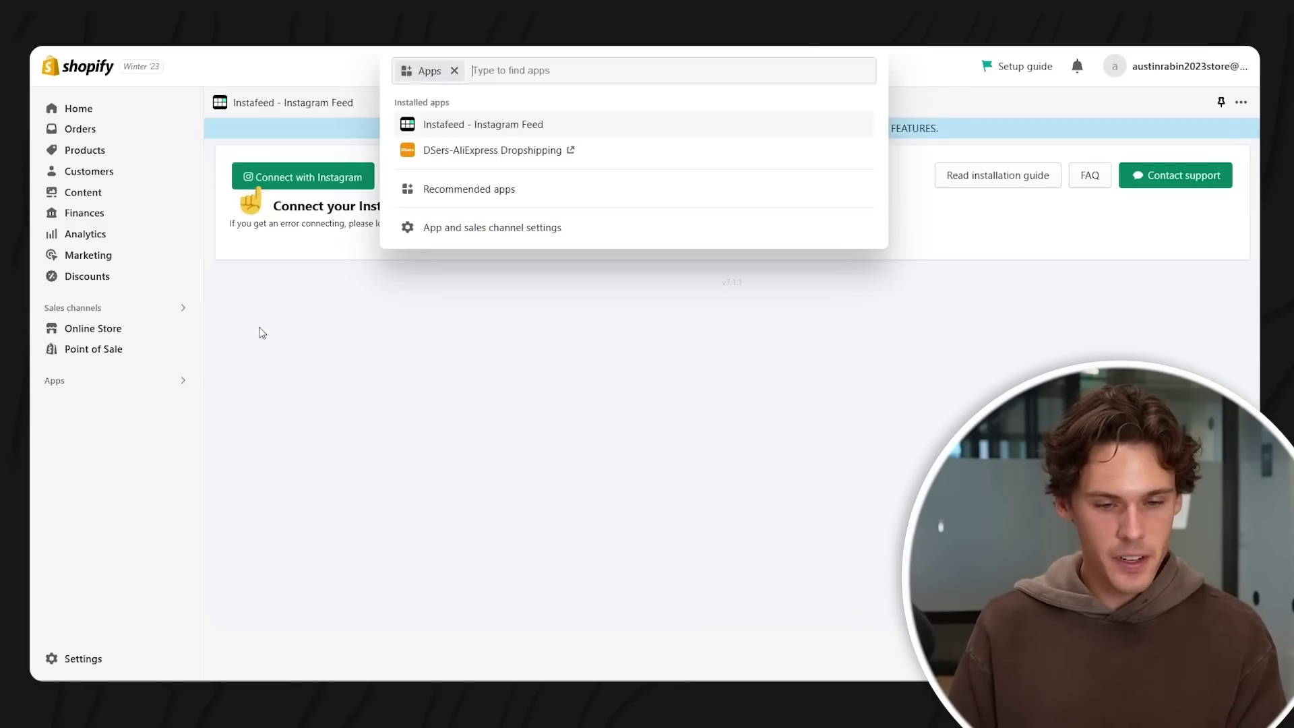
pyautogui.write('judge')
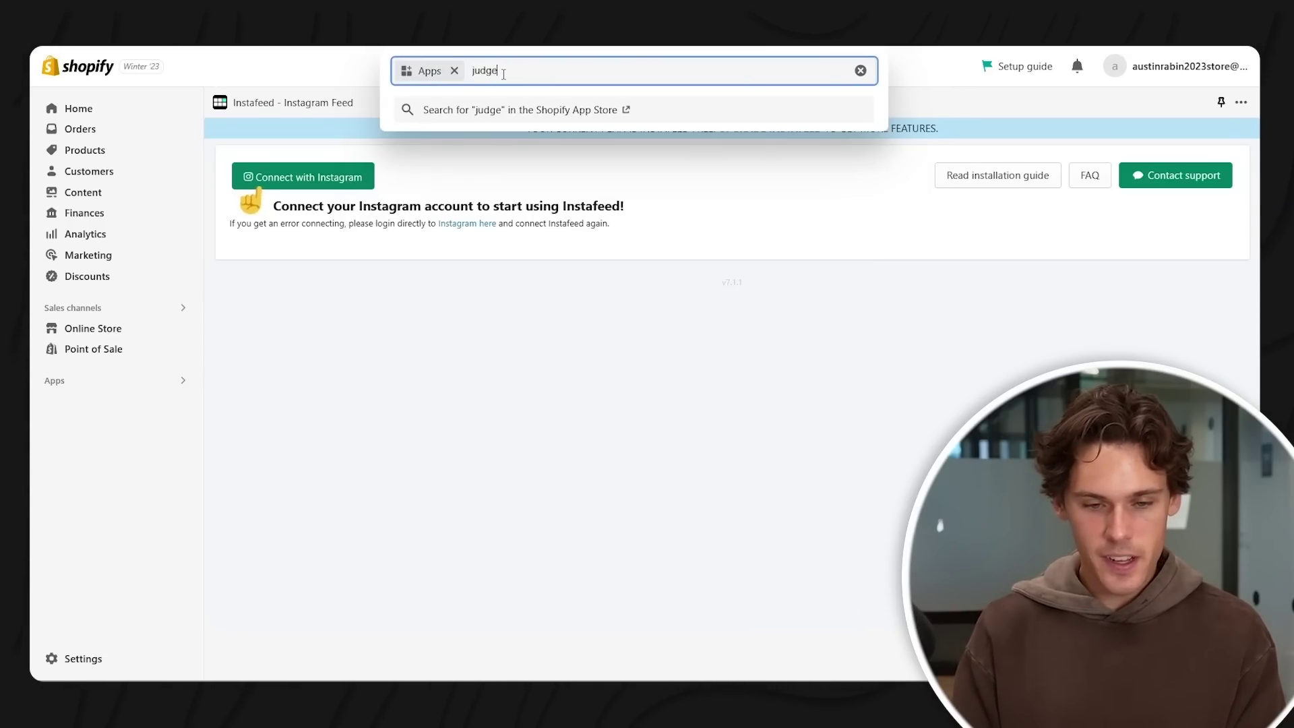
pyautogui.write('.me')
pyautogui.press('Return')
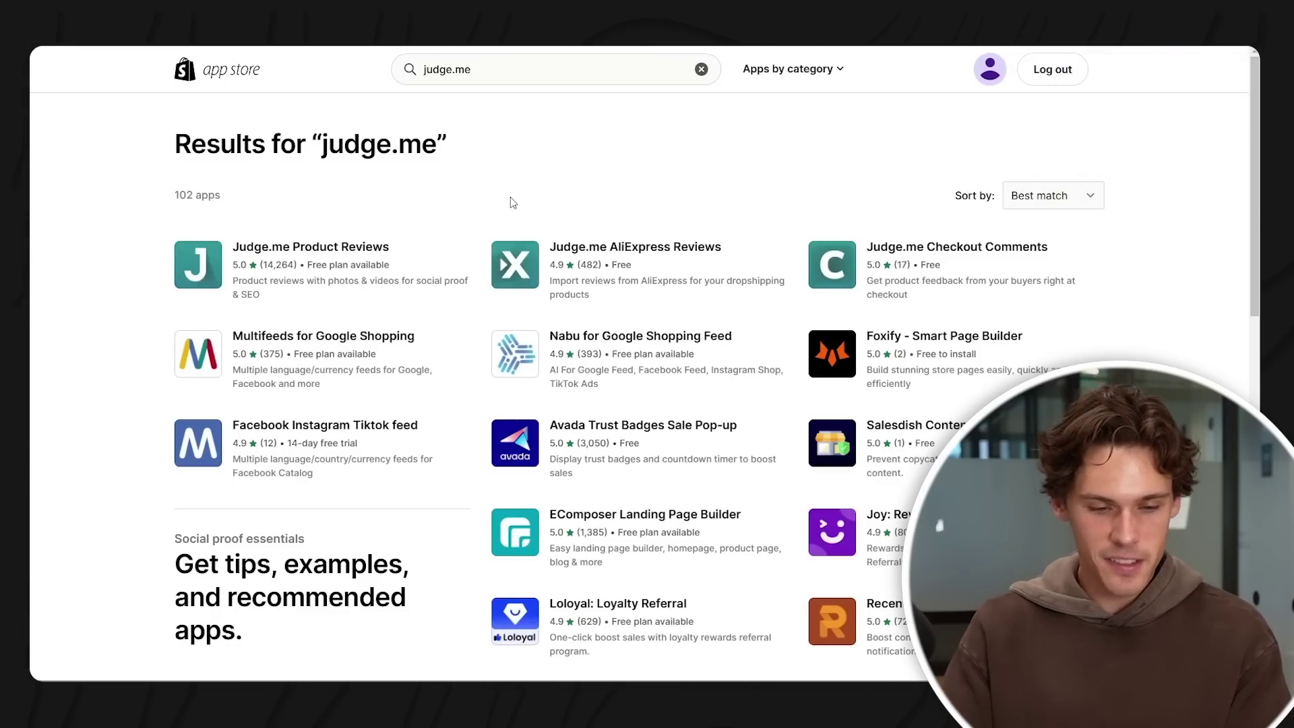
pyautogui.rightClick(341, 248)
pyautogui.click(298, 250)
pyautogui.click(299, 249)
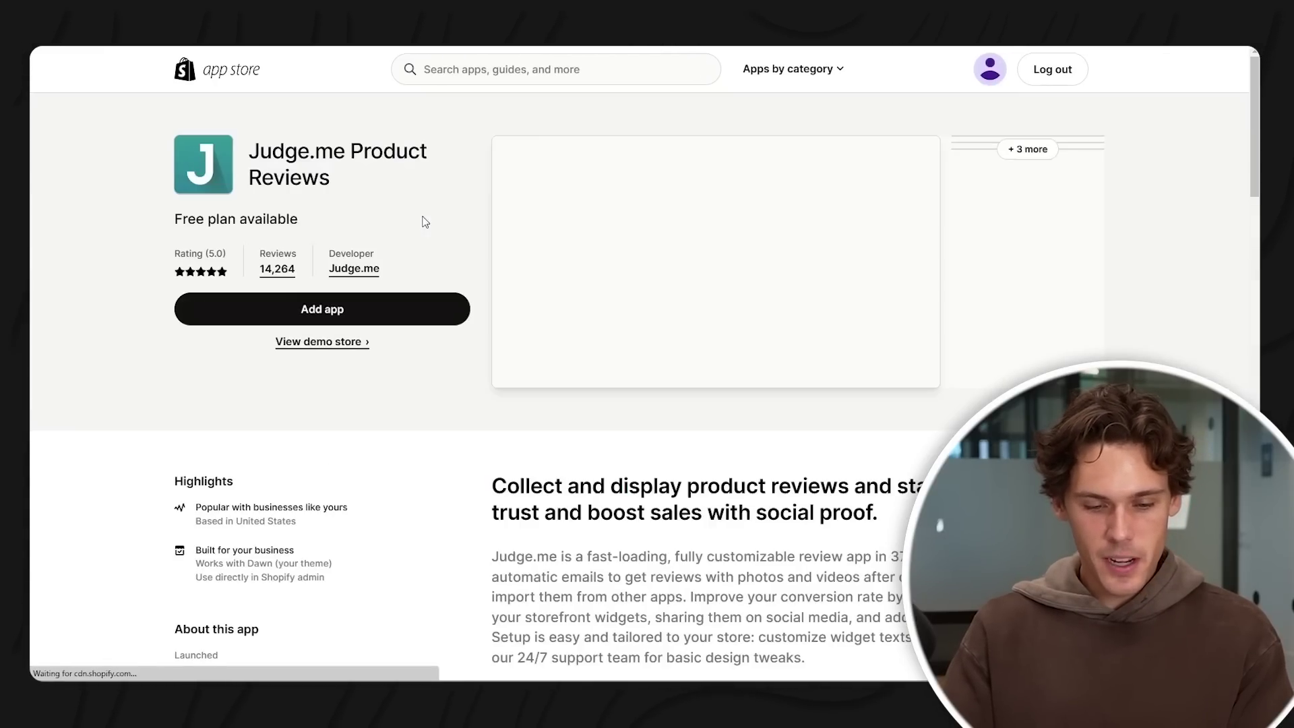
# - Install Judge.me Product Reviews and its review widgets on the live Origin theme
pyautogui.click(351, 313)
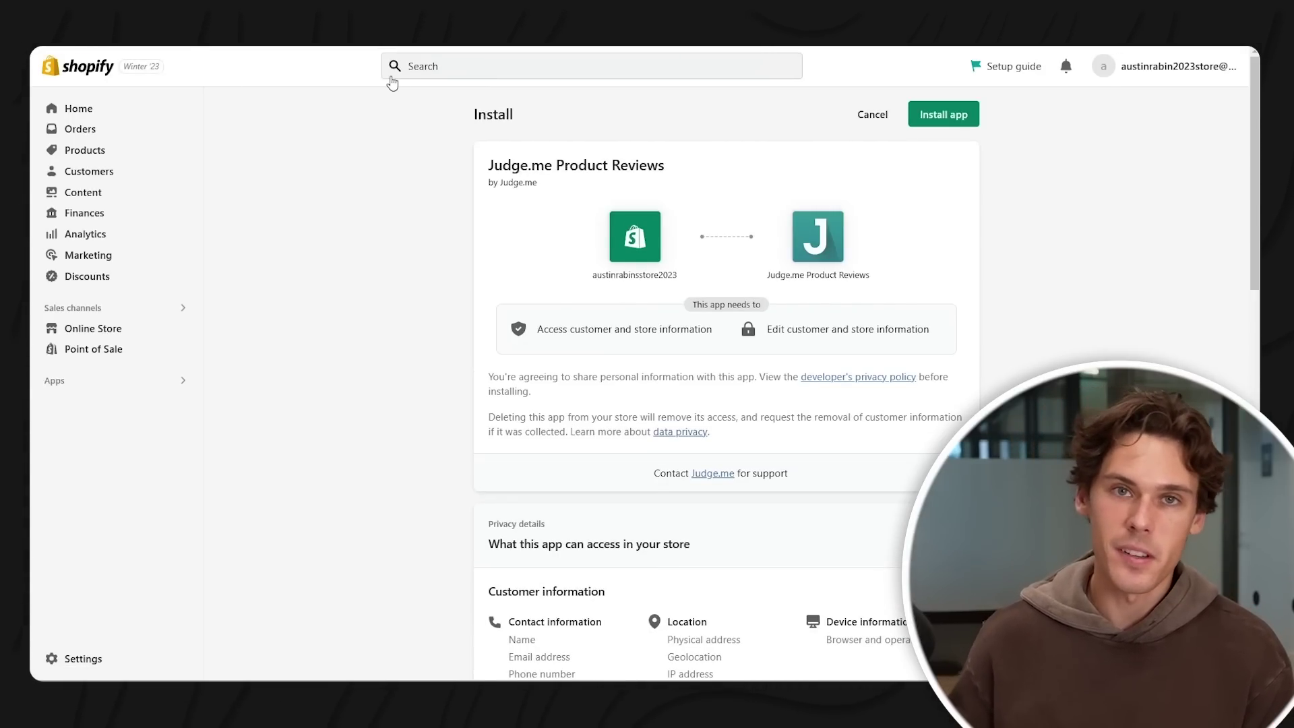
pyautogui.click(931, 108)
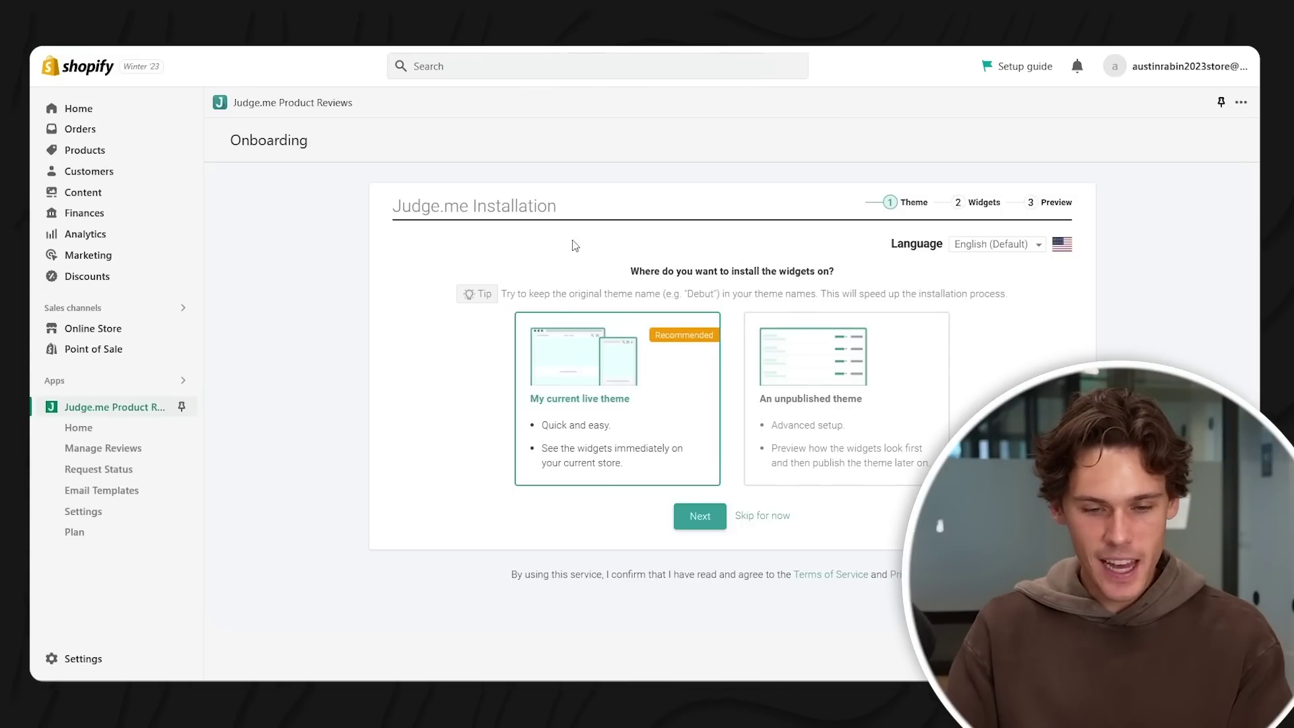
pyautogui.click(738, 572)
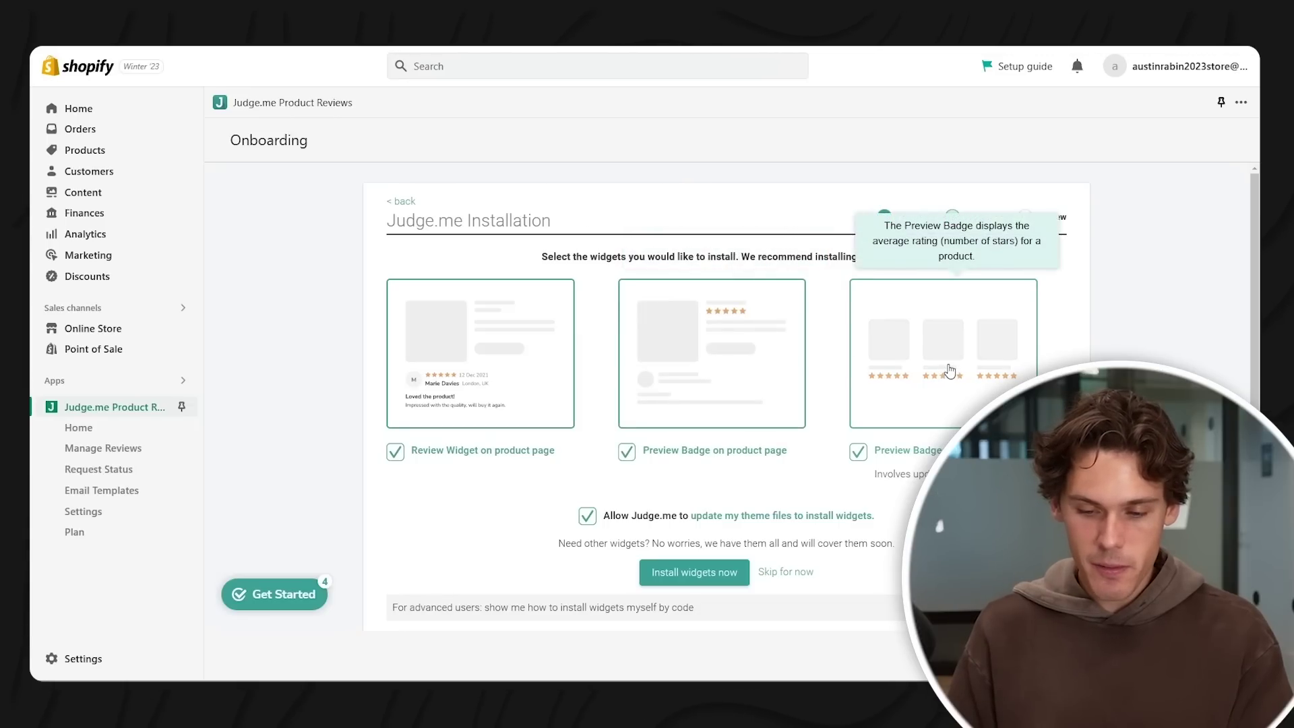
pyautogui.click(694, 573)
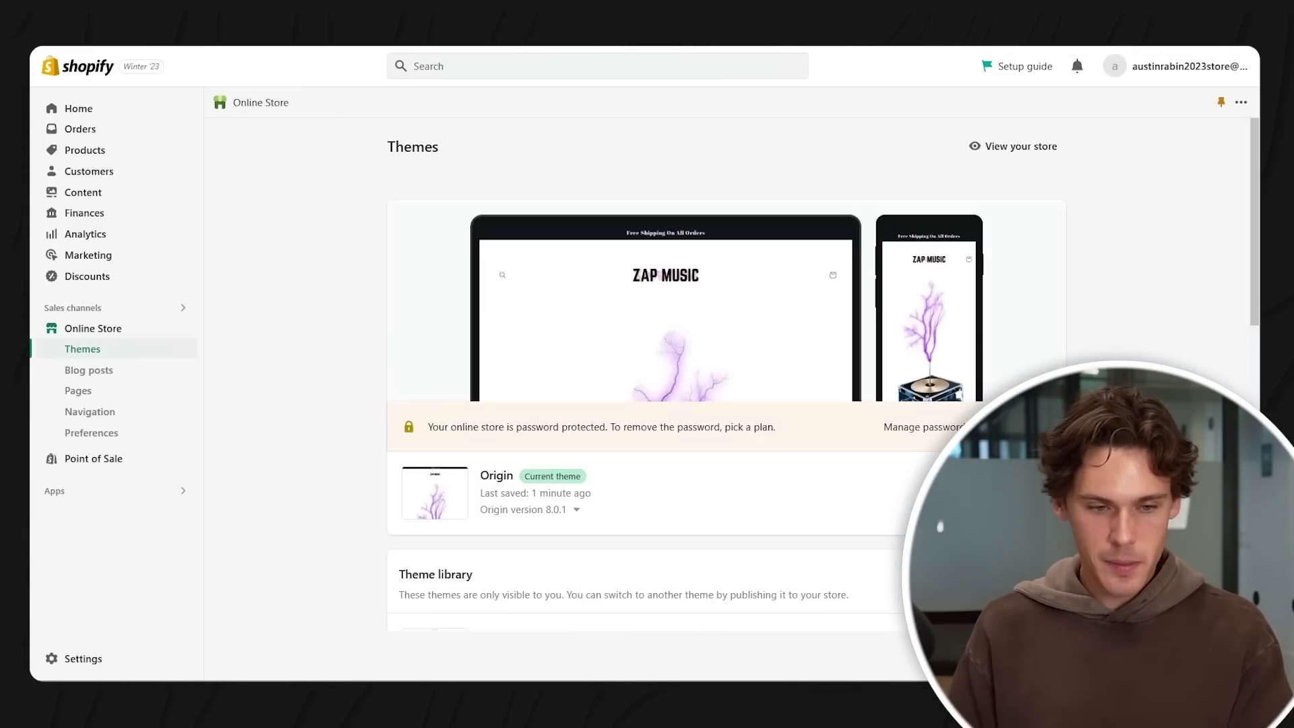
# - Check the Review Widget block on the Default product template, then head back to the admin
pyautogui.click(1022, 493)
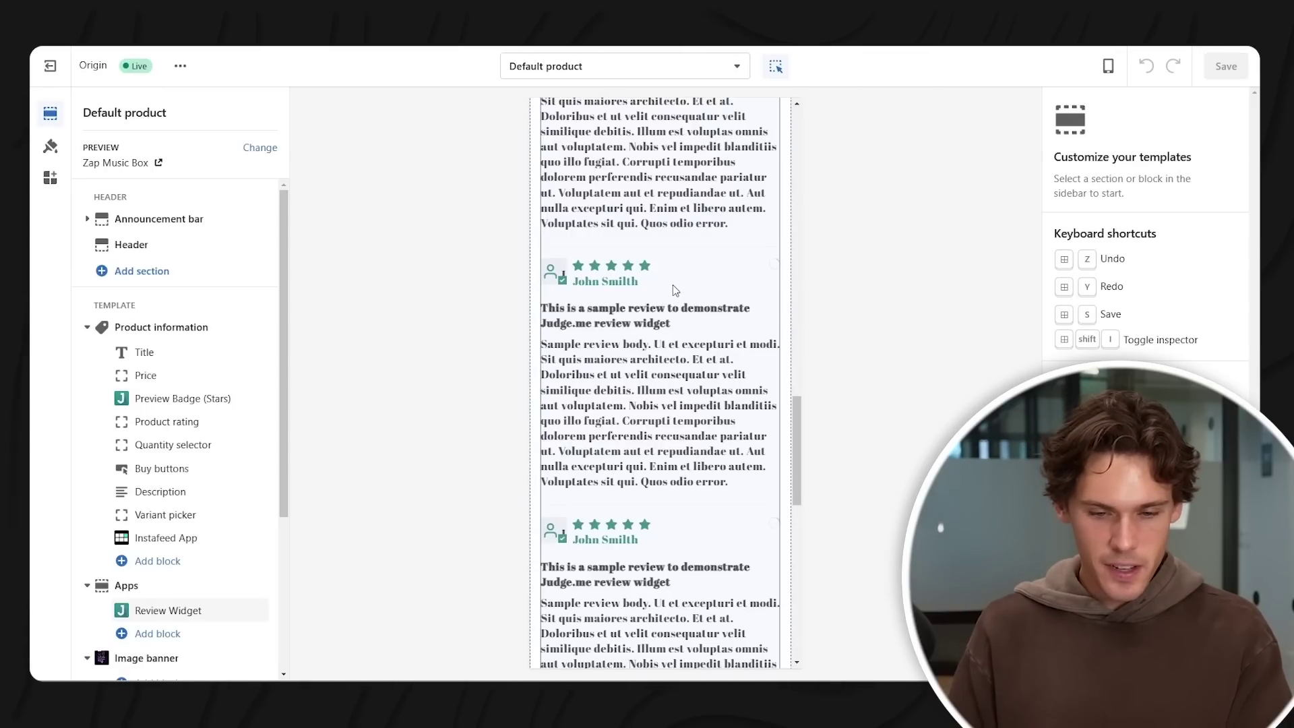
pyautogui.click(675, 291)
pyautogui.scroll(-10, 674, 293)
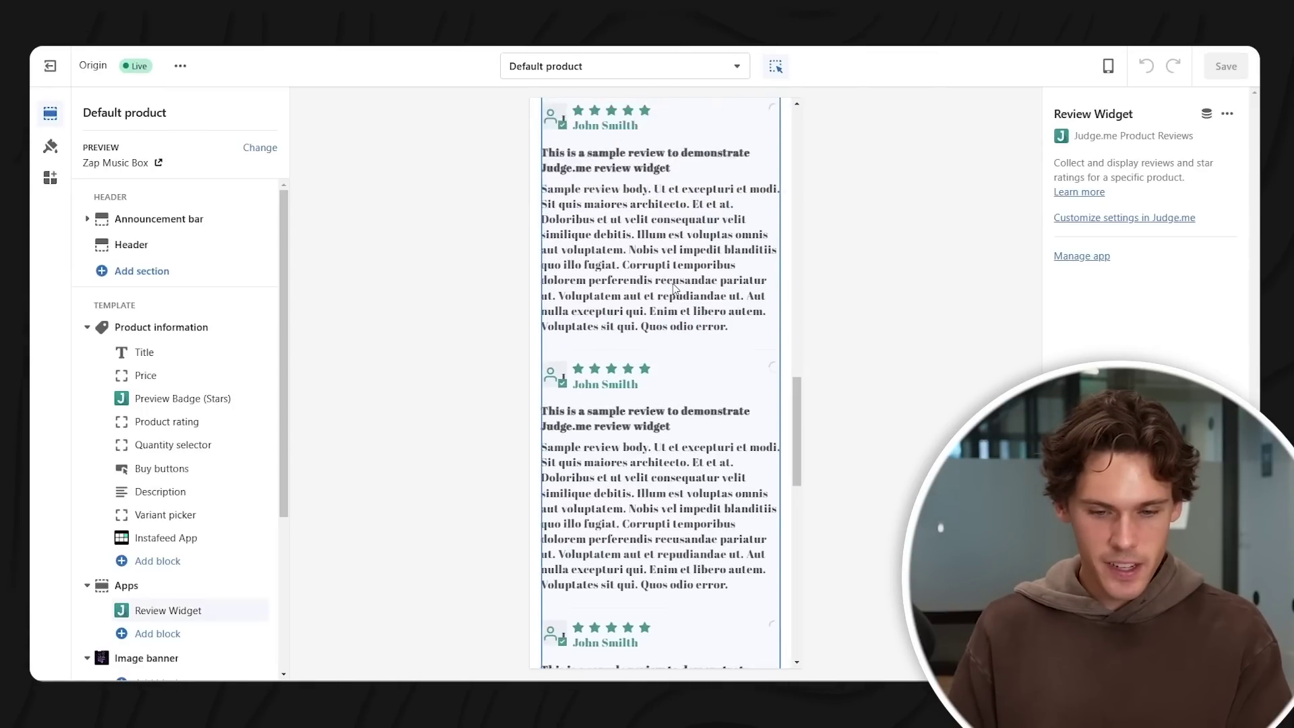
pyautogui.scroll(-2, 669, 291)
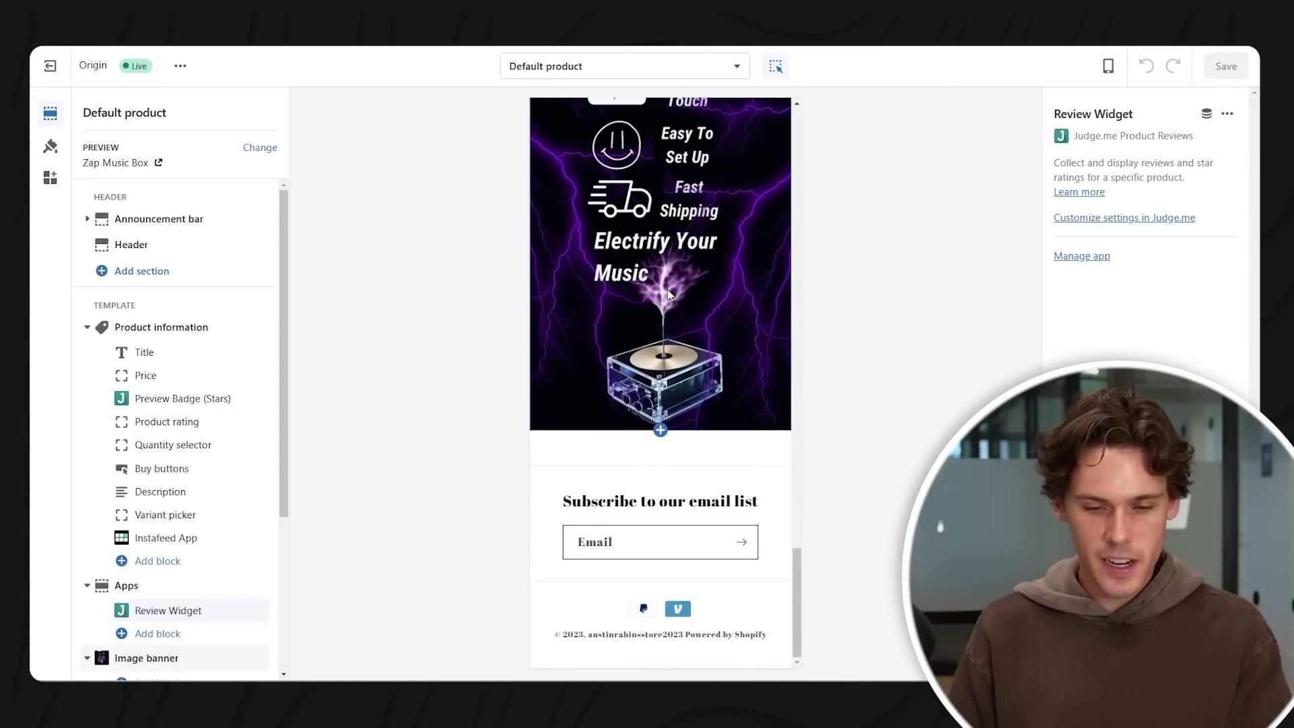
pyautogui.scroll(9, 669, 292)
pyautogui.scroll(5, 669, 291)
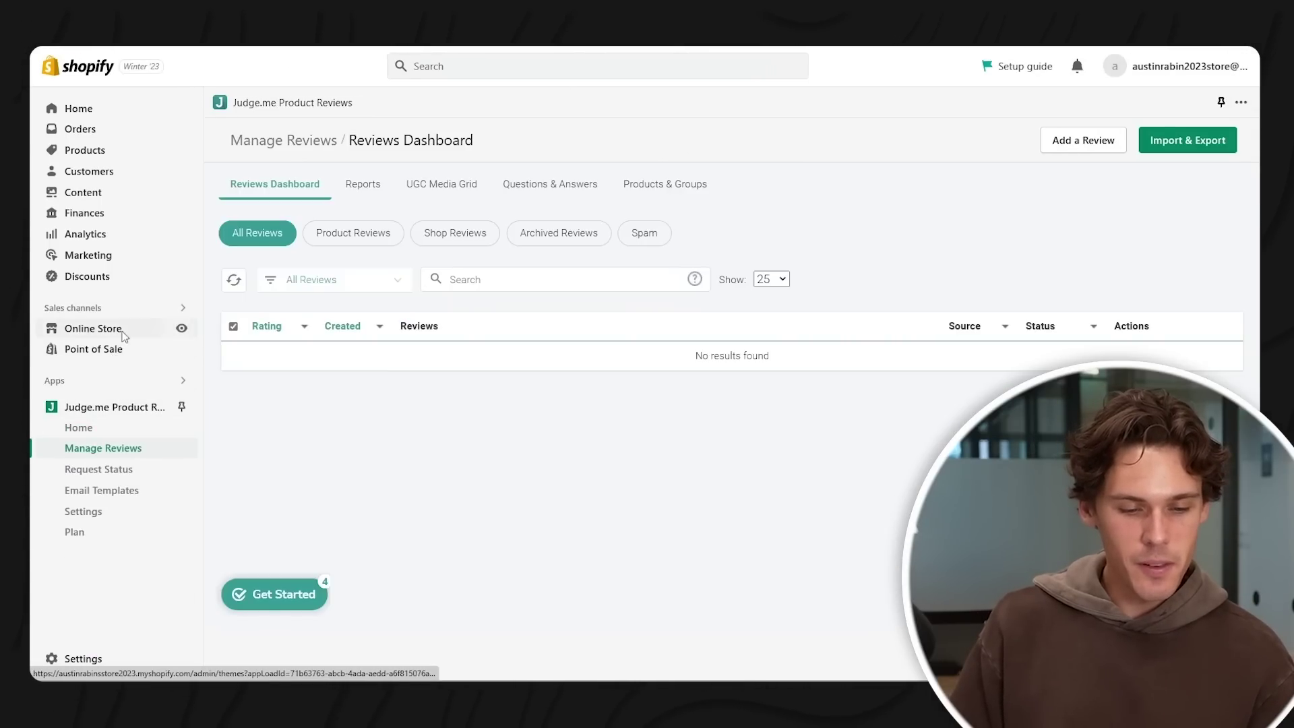
pyautogui.click(123, 332)
# - Install Judge.me AliExpress Reviews via a 'judge.me' search, then search AliExpress for 'tesla coil speaker'
pyautogui.click(111, 490)
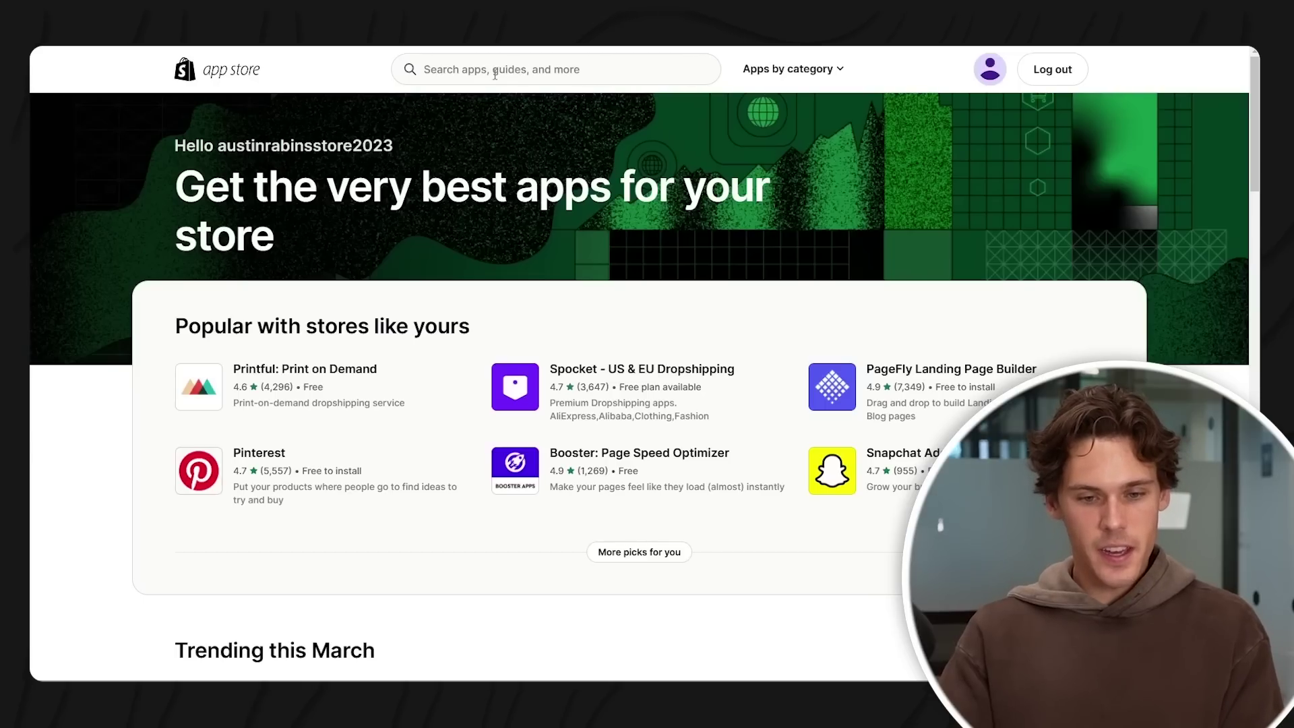
pyautogui.click(496, 70)
pyautogui.write('jud')
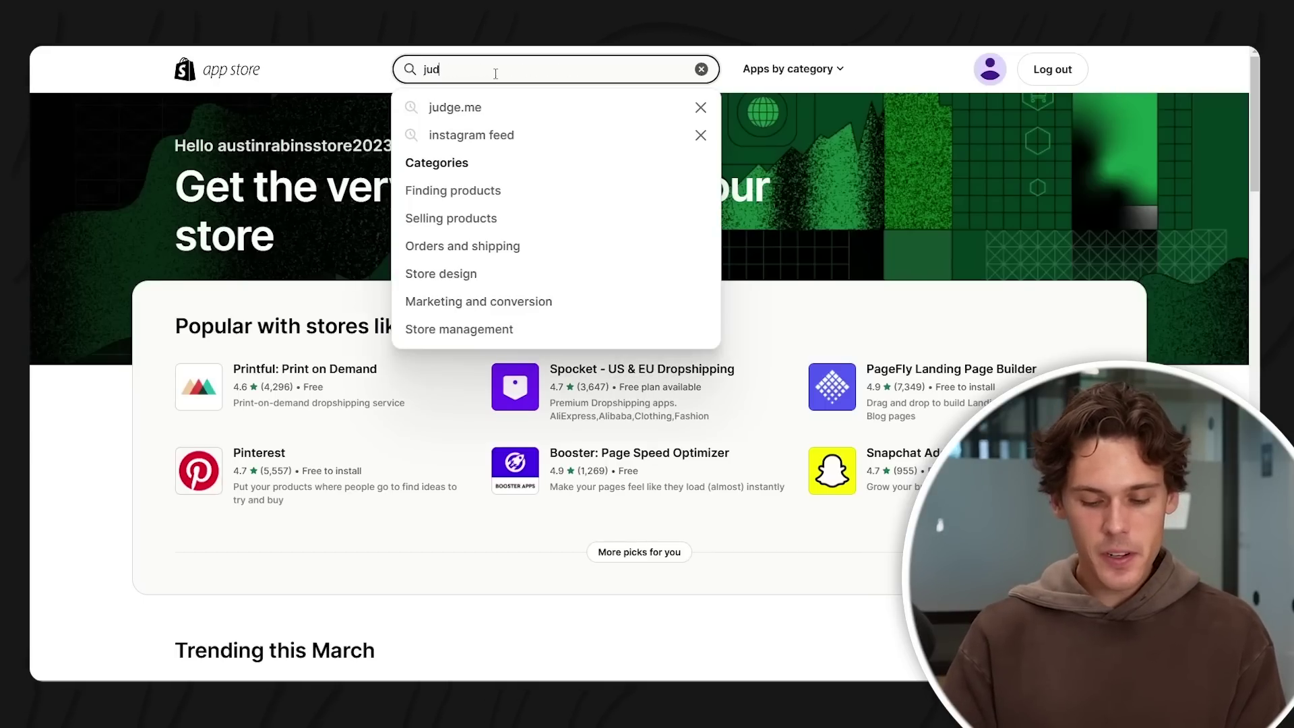
pyautogui.write('ge.me')
pyautogui.press('Return')
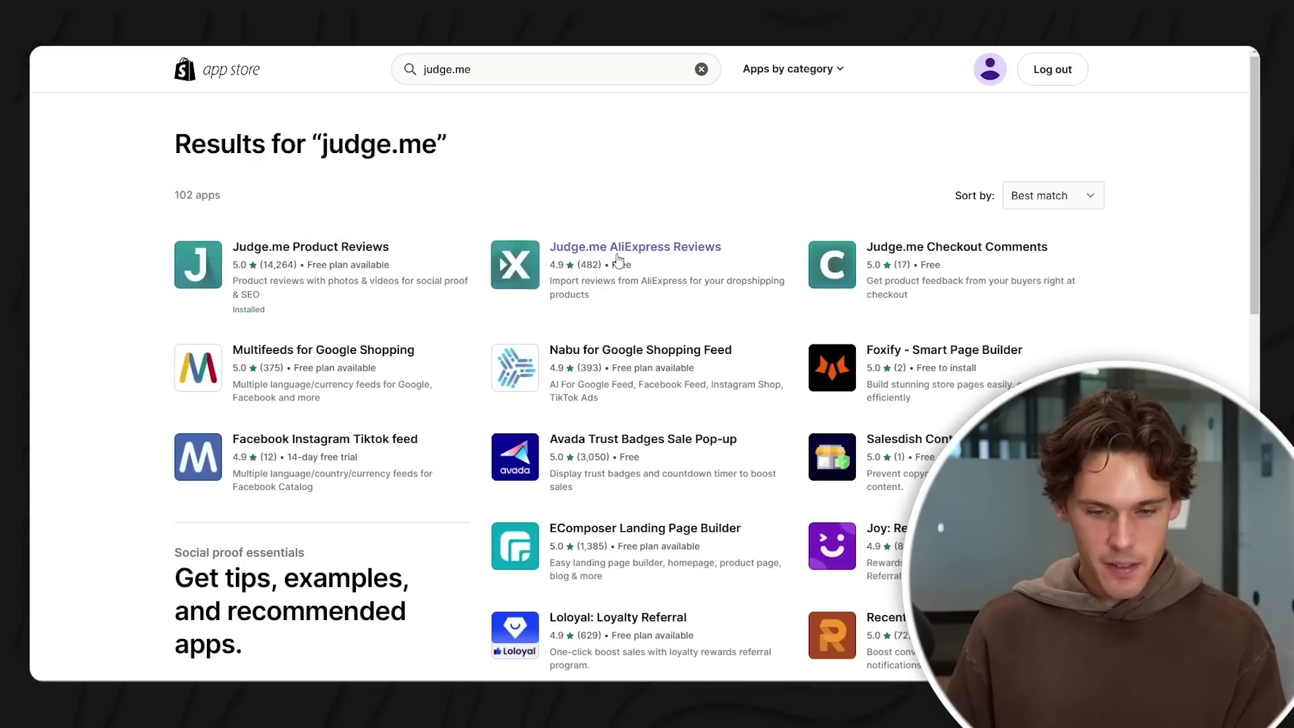
pyautogui.click(624, 265)
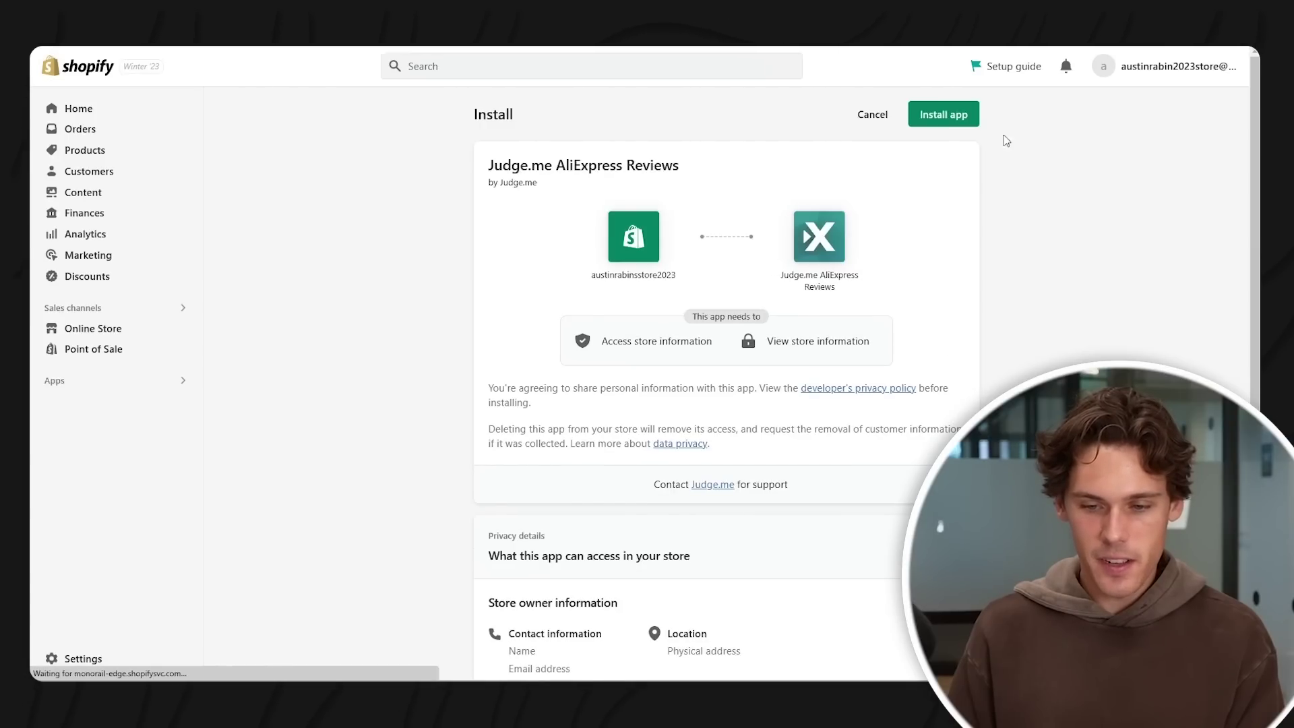
pyautogui.click(943, 114)
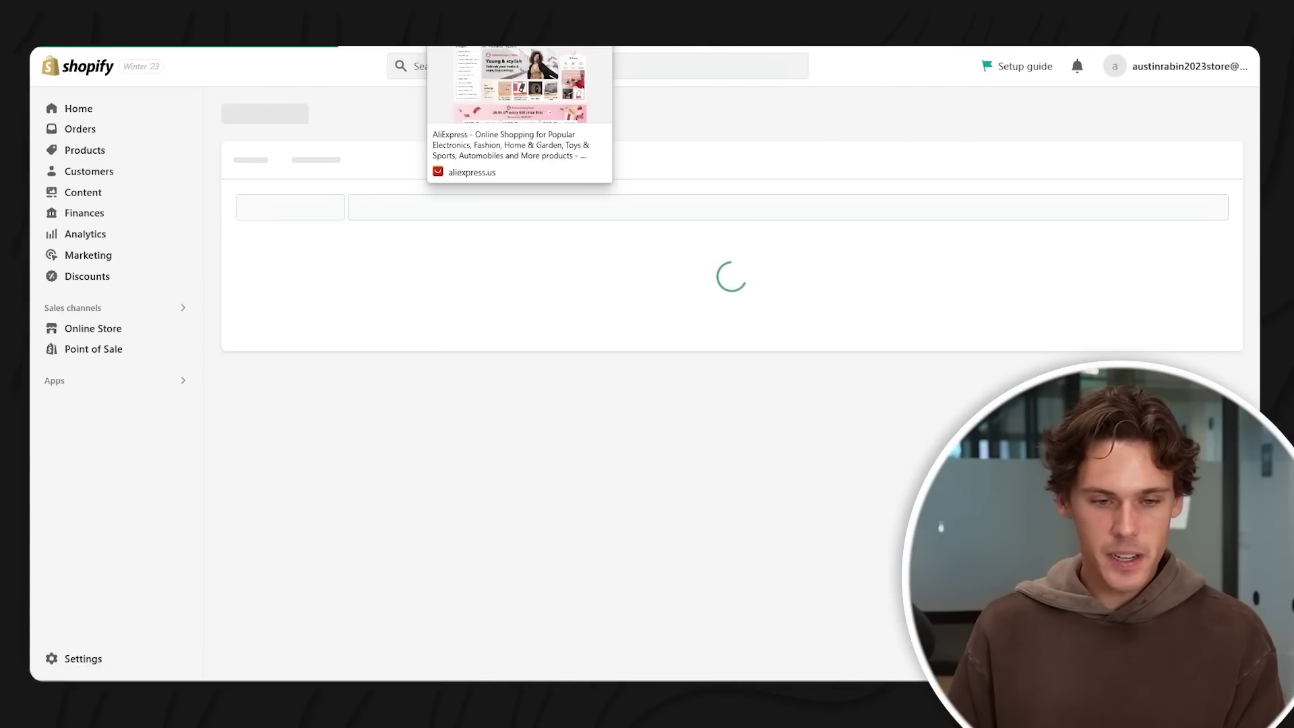
pyautogui.click(463, 125)
pyautogui.write('tesla coil speaker')
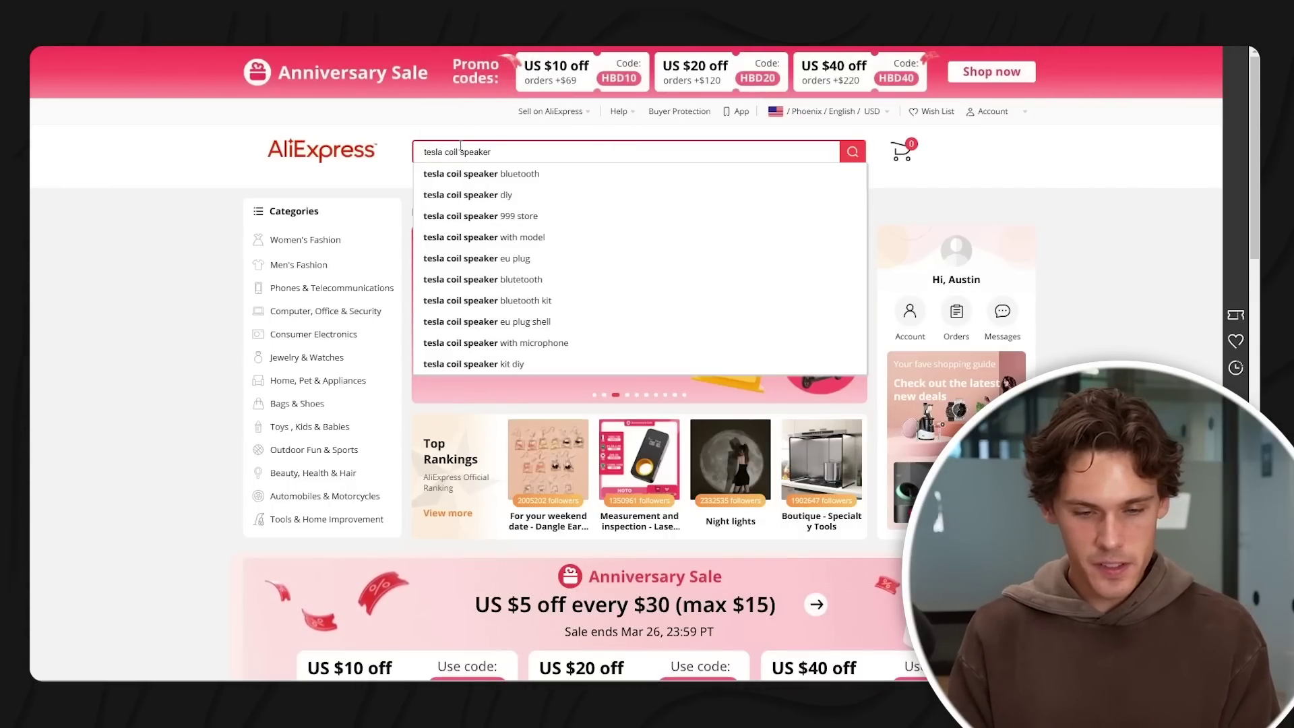
# - Open the $5.78 Tesla coil speaker listing, browse its 29 reviews, and copy its URL
pyautogui.press('Return')
pyautogui.click(566, 318)
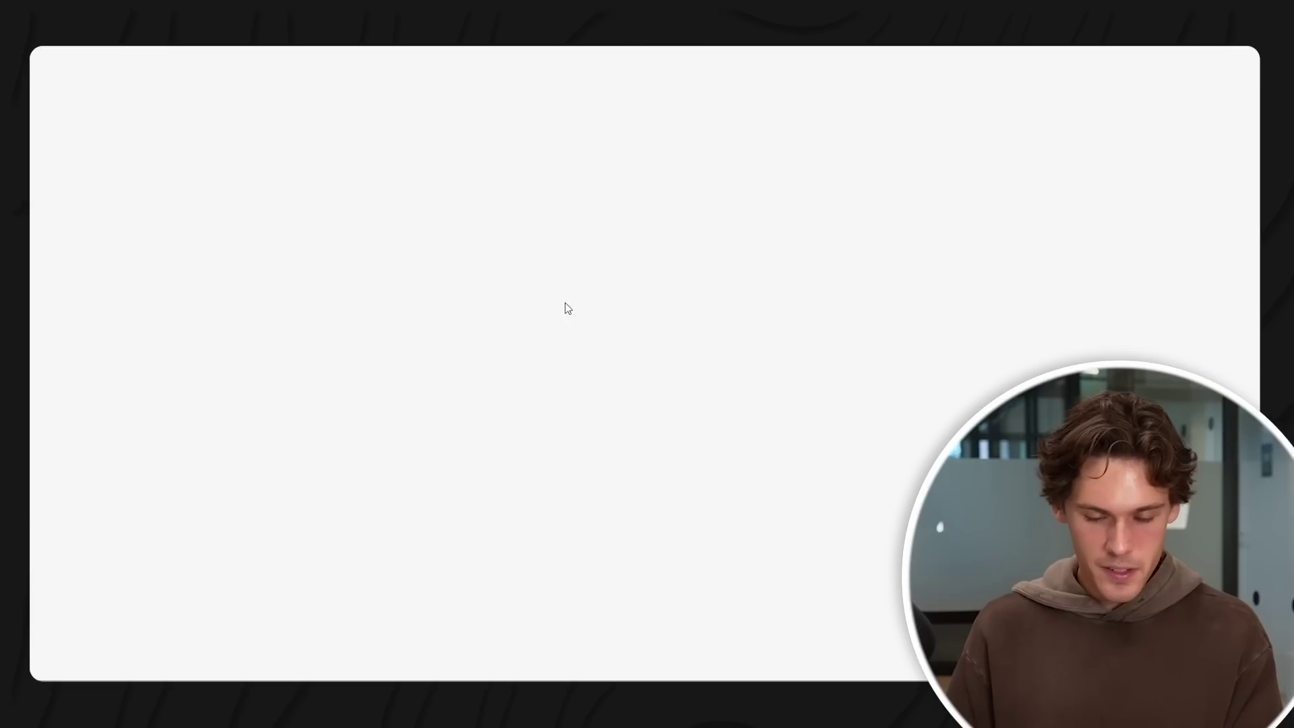
pyautogui.click(673, 278)
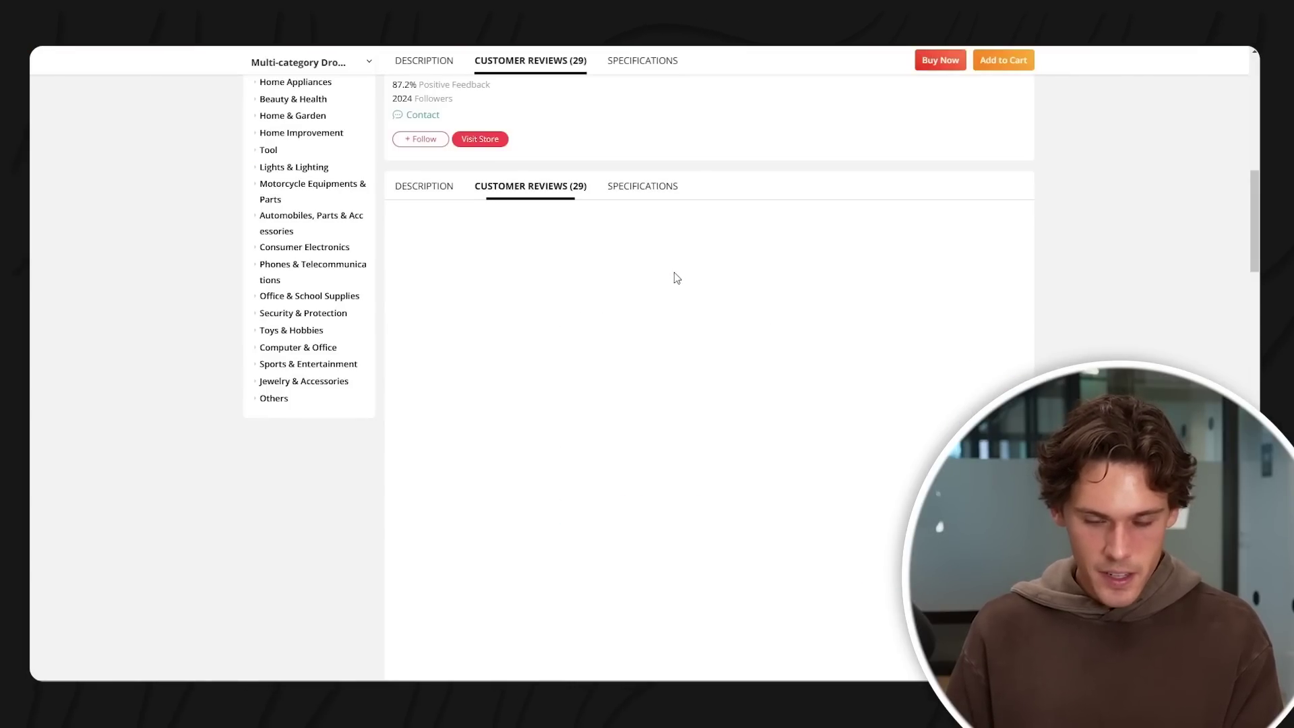
pyautogui.scroll(-4, 503, 241)
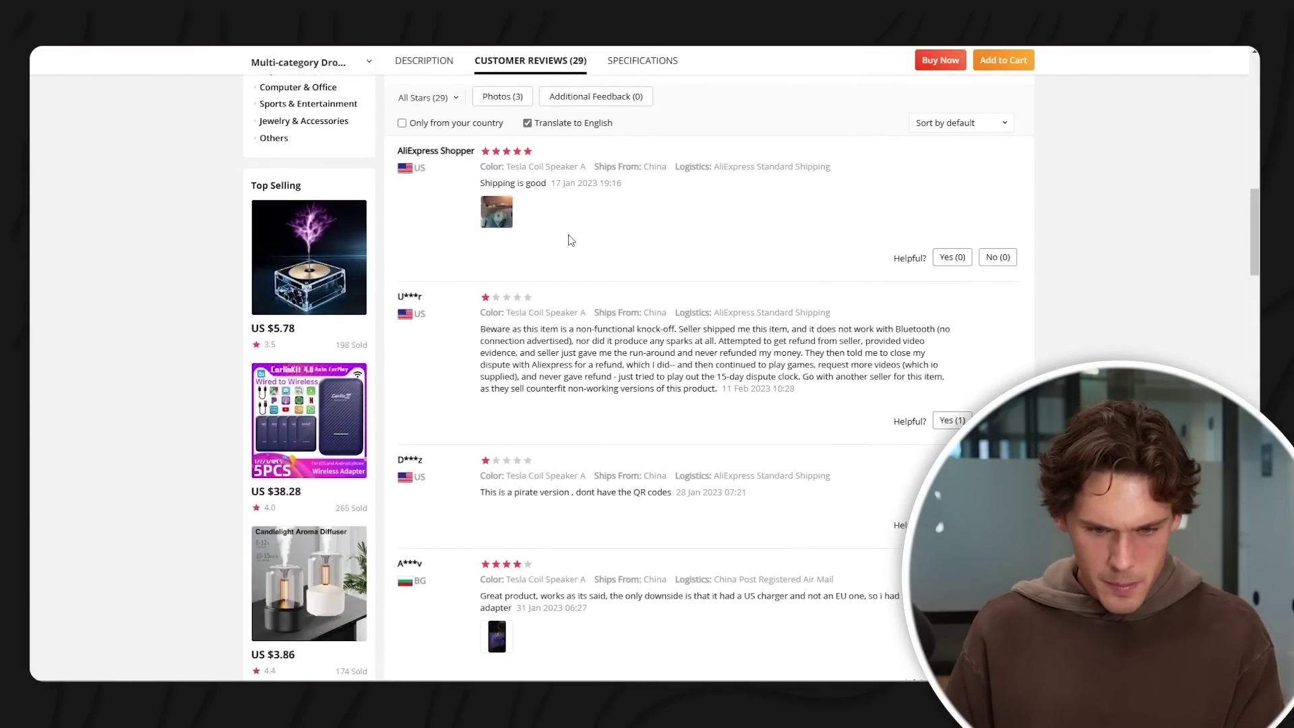
pyautogui.click(497, 212)
pyautogui.scroll(-2, 656, 256)
pyautogui.scroll(15, 596, 243)
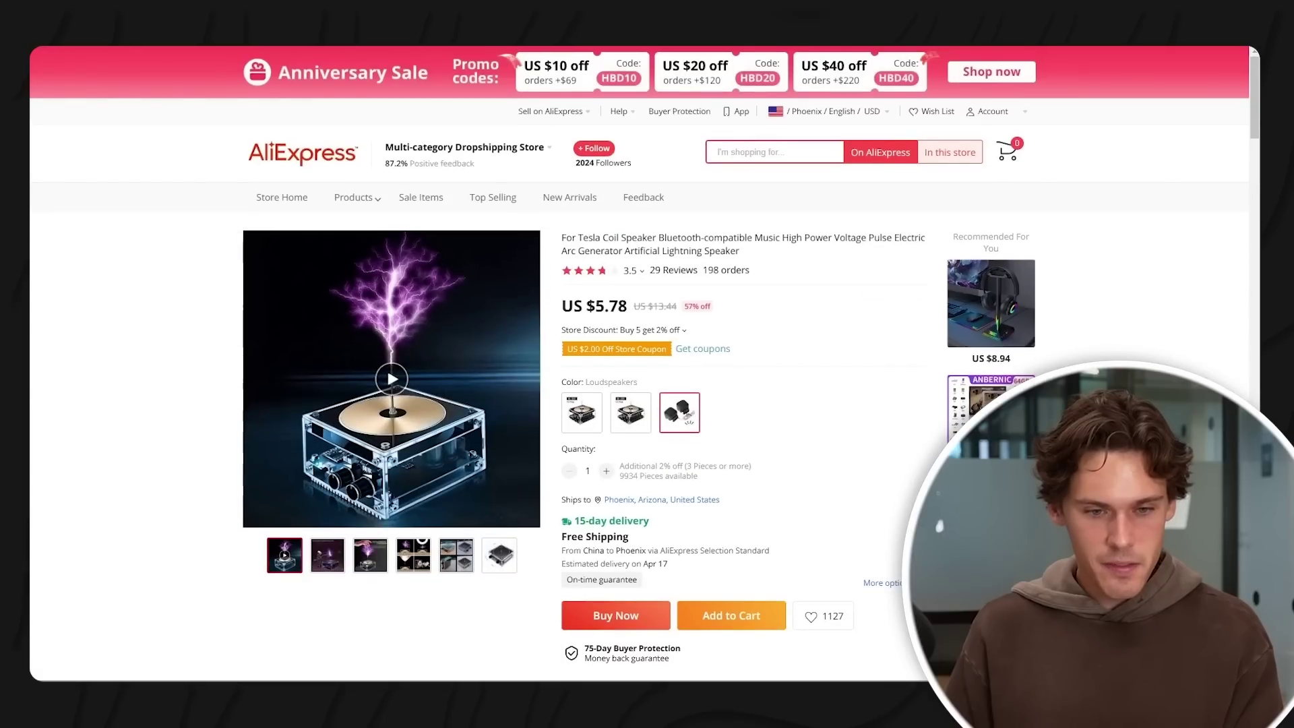
pyautogui.click(411, 32)
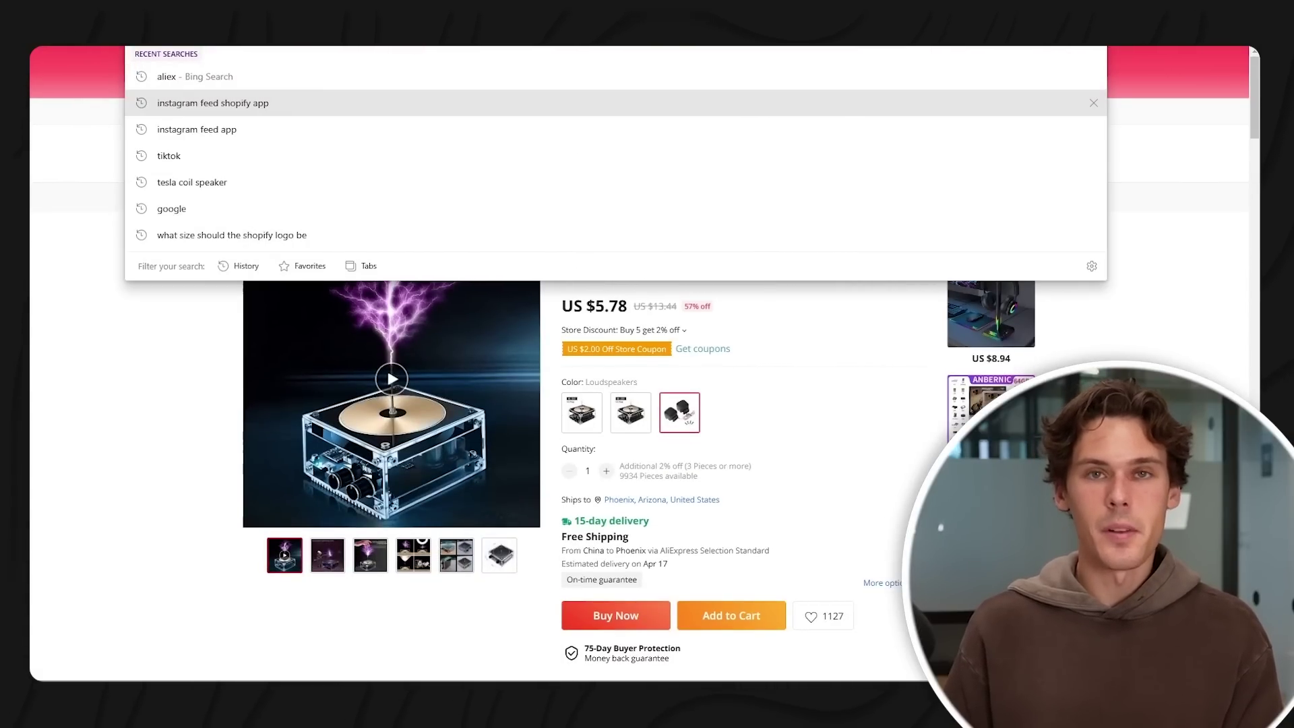
pyautogui.click(303, 7)
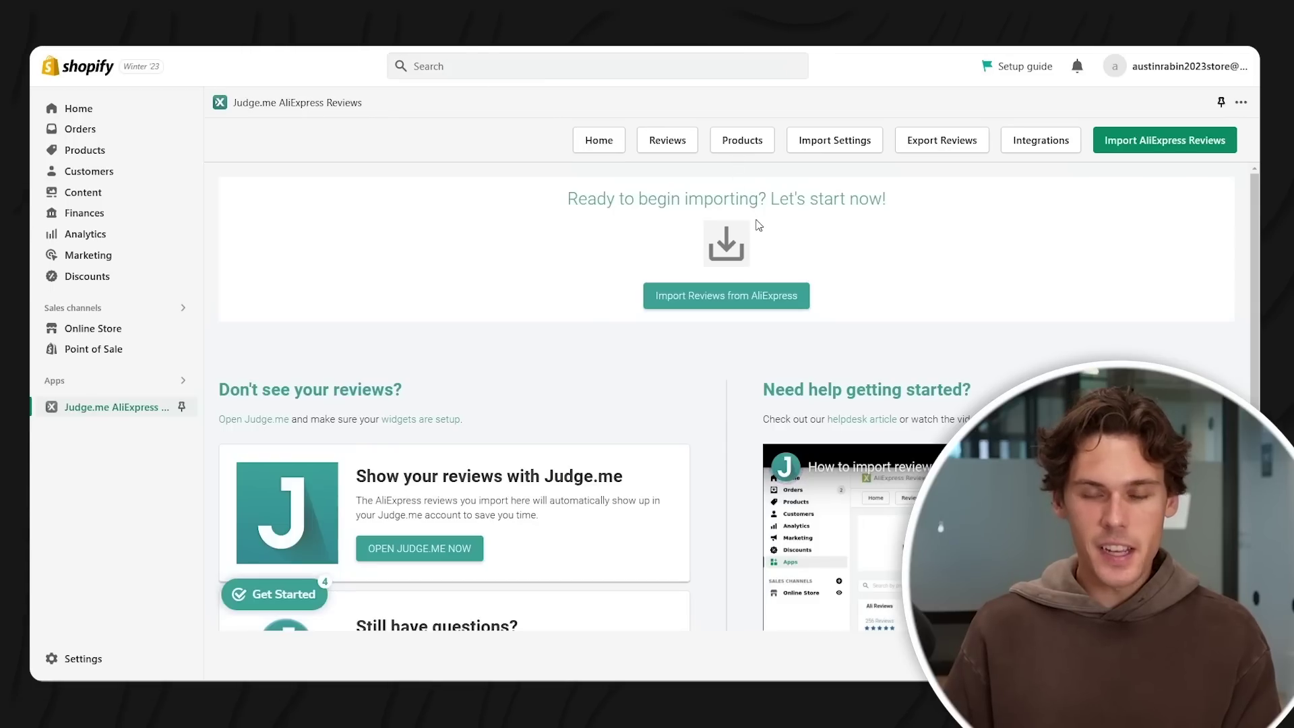
# - Import 20 AliExpress reviews from the pasted listing link into the Zap Music Box product
pyautogui.click(709, 301)
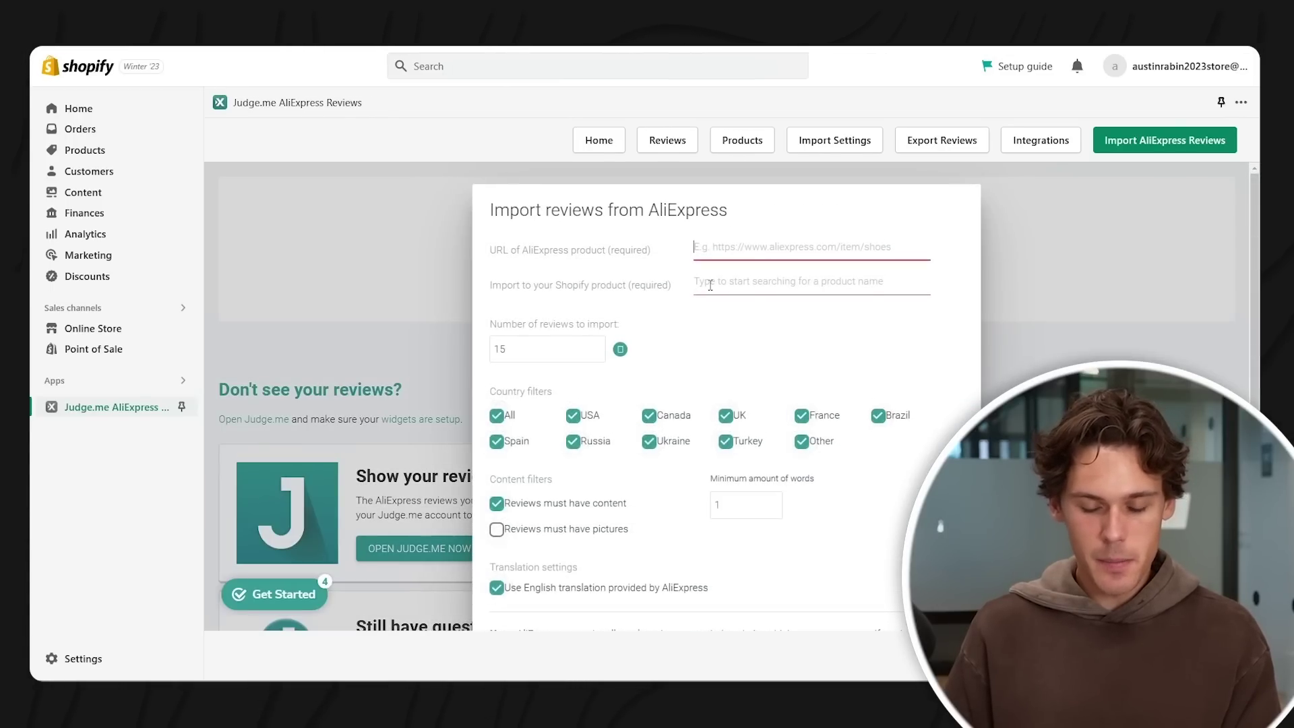
pyautogui.hotkey('ctrl', 'v')
pyautogui.click(793, 287)
pyautogui.write('z')
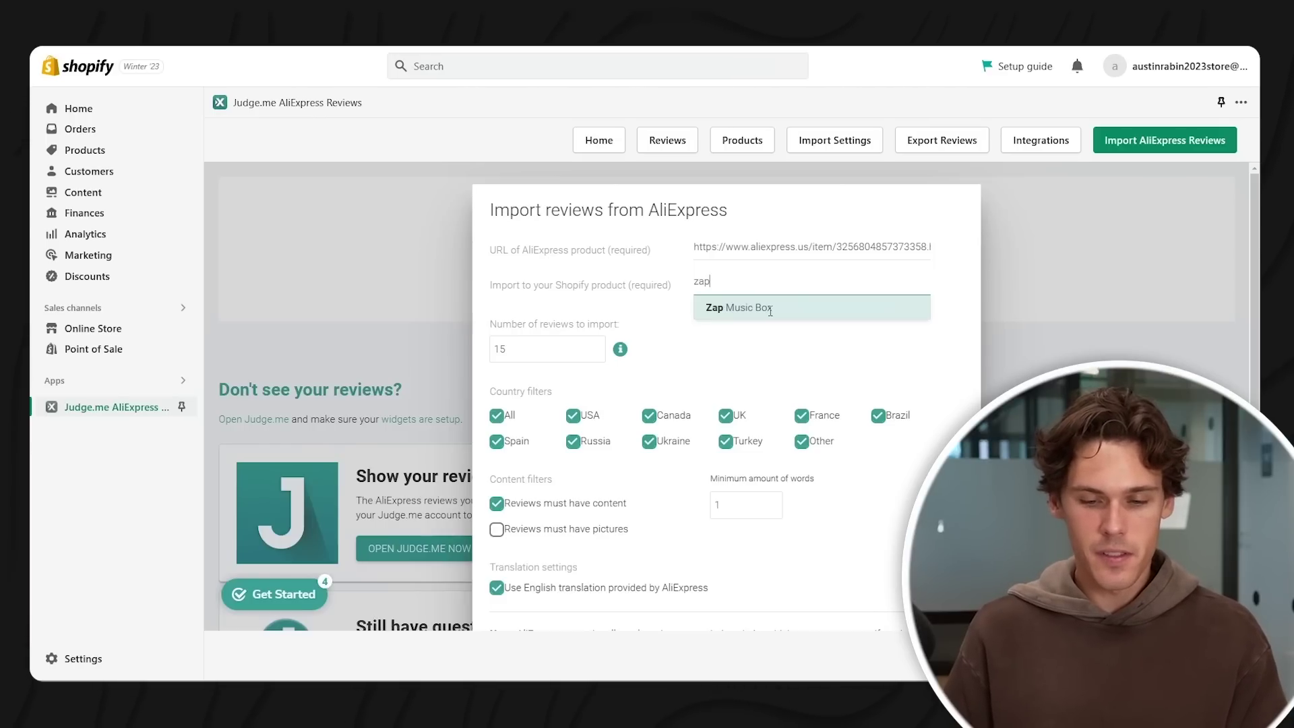
pyautogui.click(769, 308)
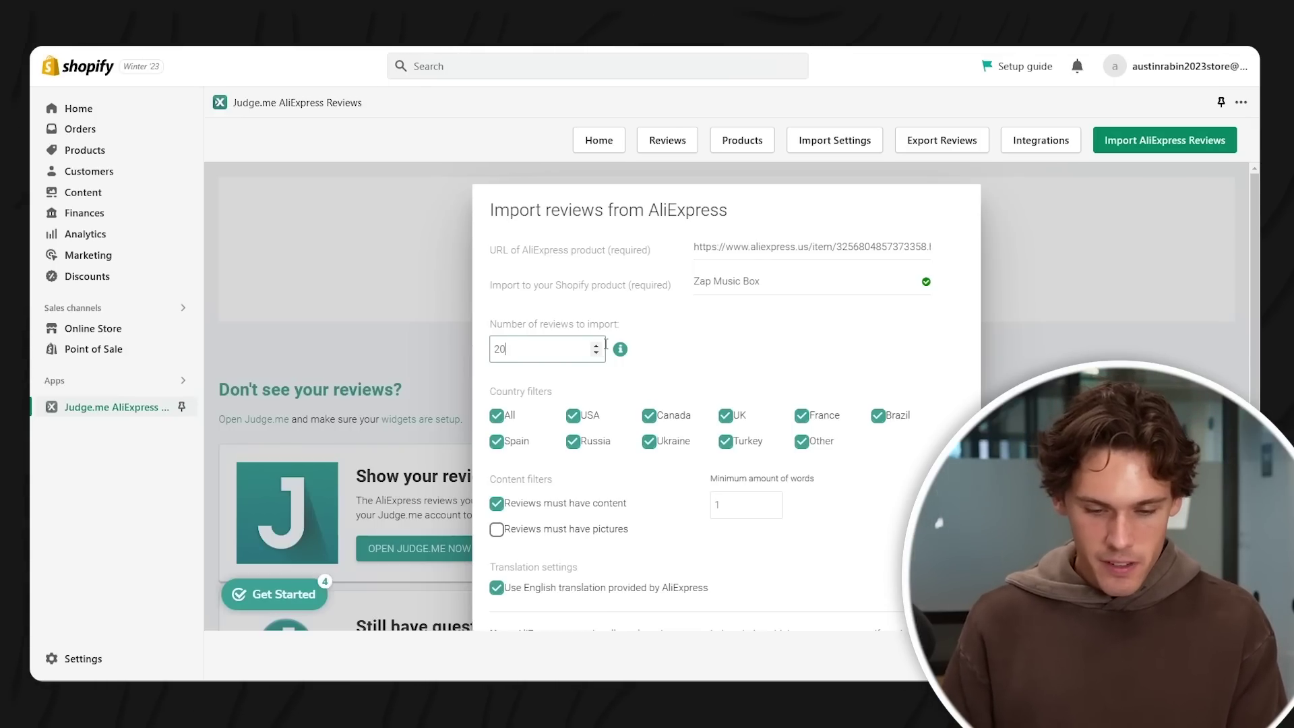
pyautogui.scroll(-3, 734, 378)
pyautogui.click(785, 585)
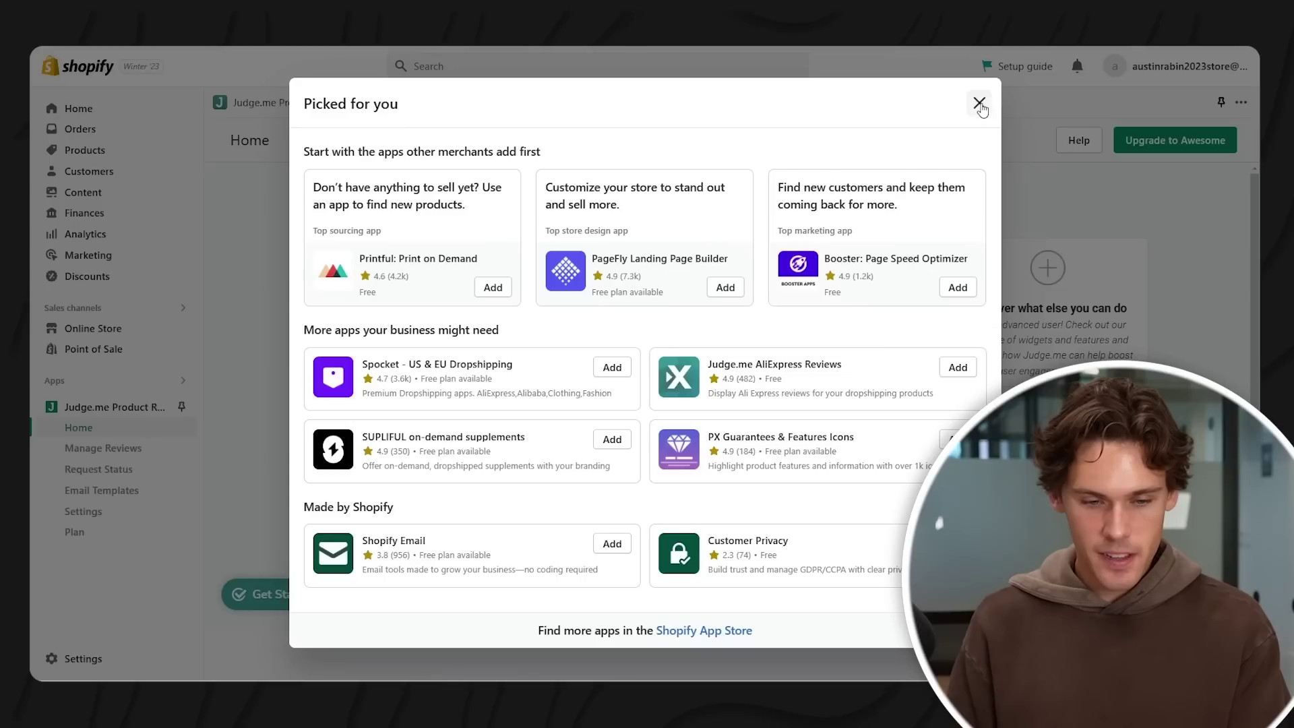
pyautogui.click(977, 102)
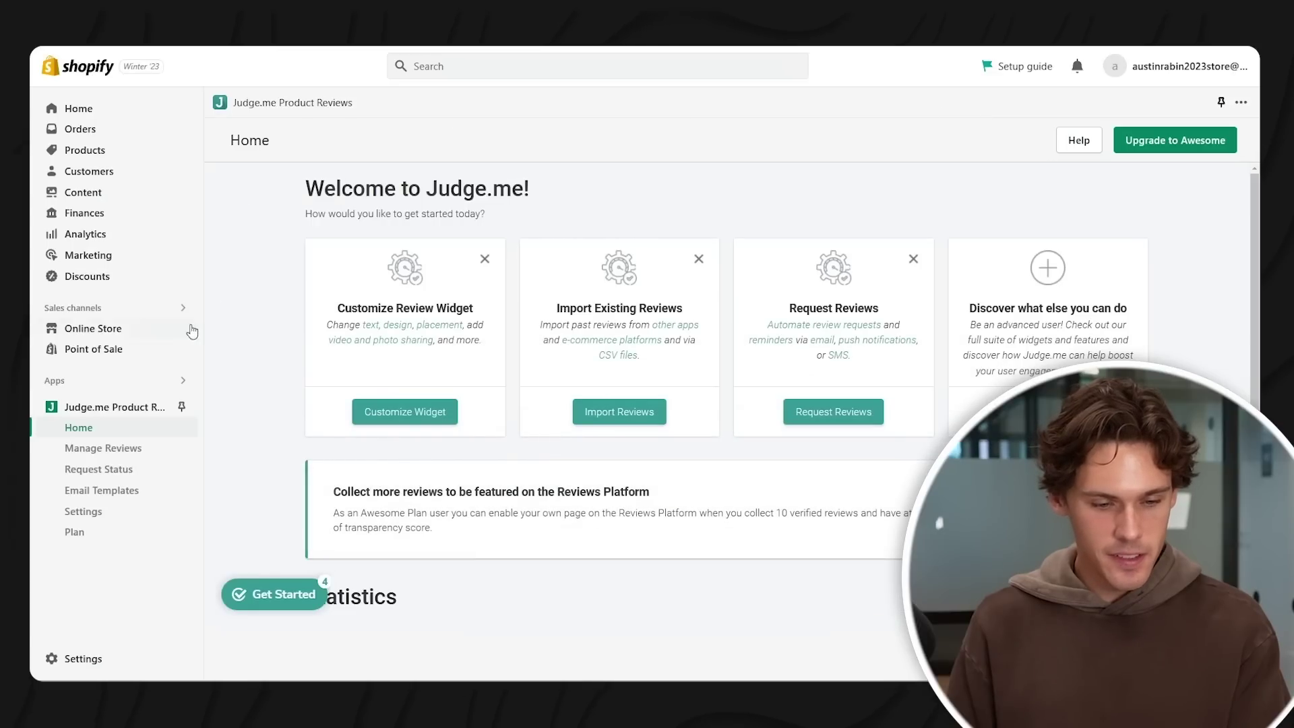
# - Refresh Judge.me's reviews dashboard and select all seven imported Zap Music Box reviews
pyautogui.click(111, 386)
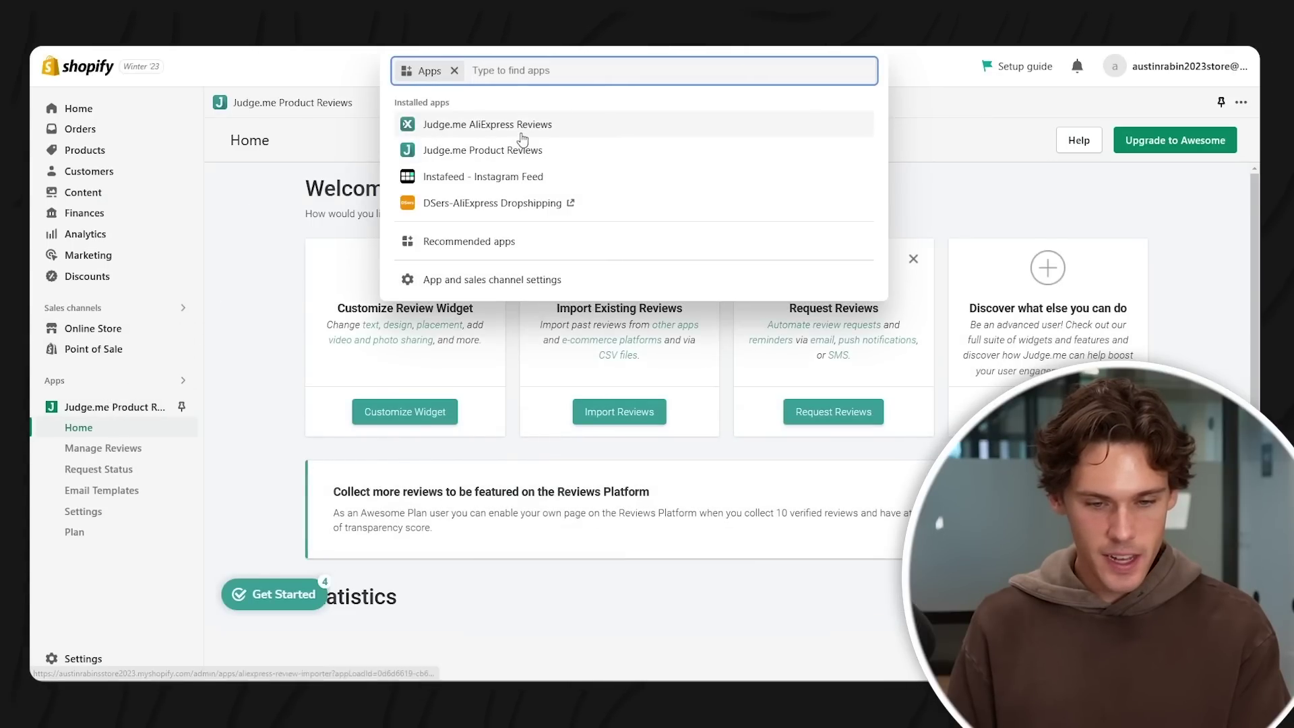
pyautogui.click(522, 154)
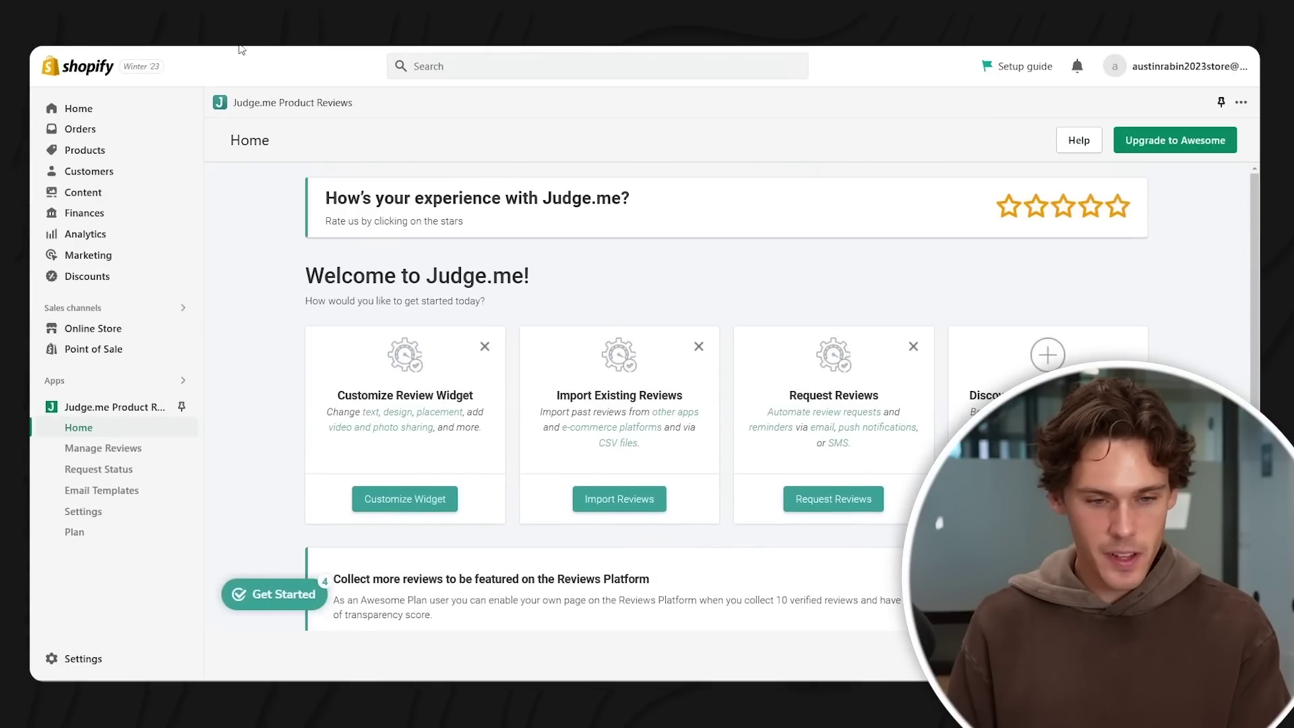
pyautogui.click(103, 448)
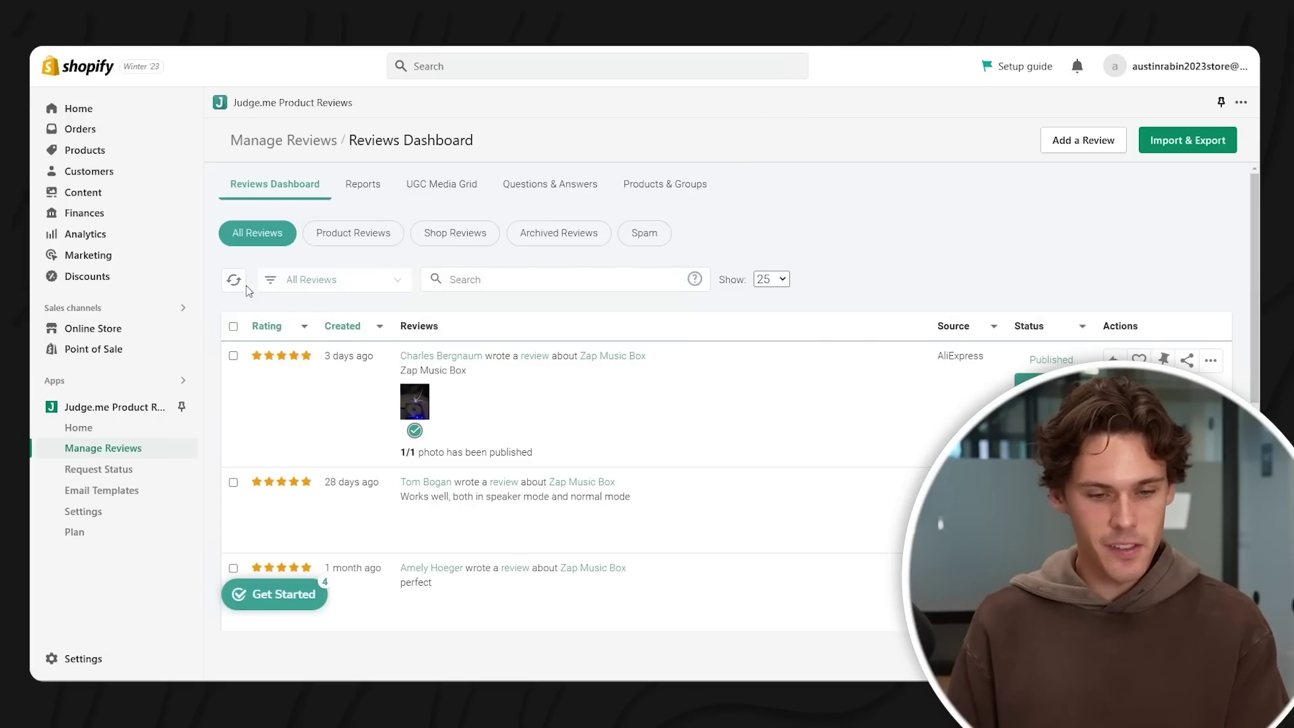
pyautogui.click(241, 284)
pyautogui.scroll(-2, 666, 379)
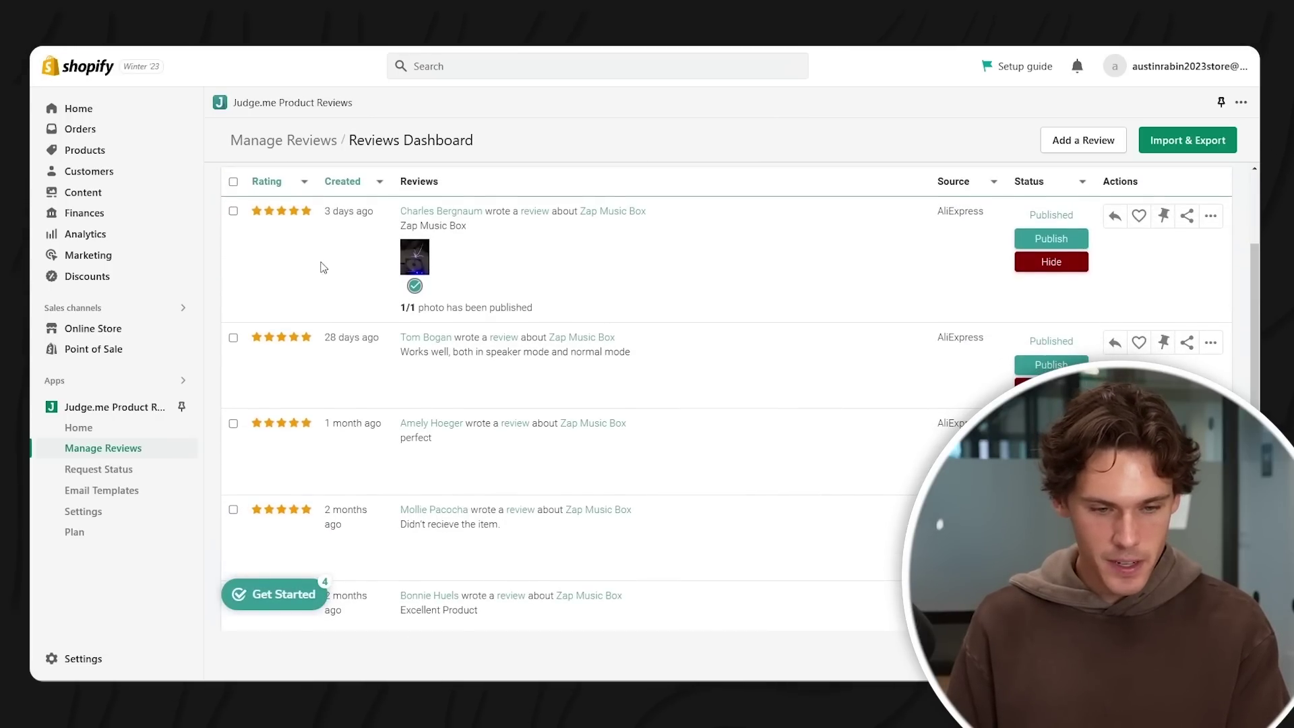
pyautogui.click(233, 182)
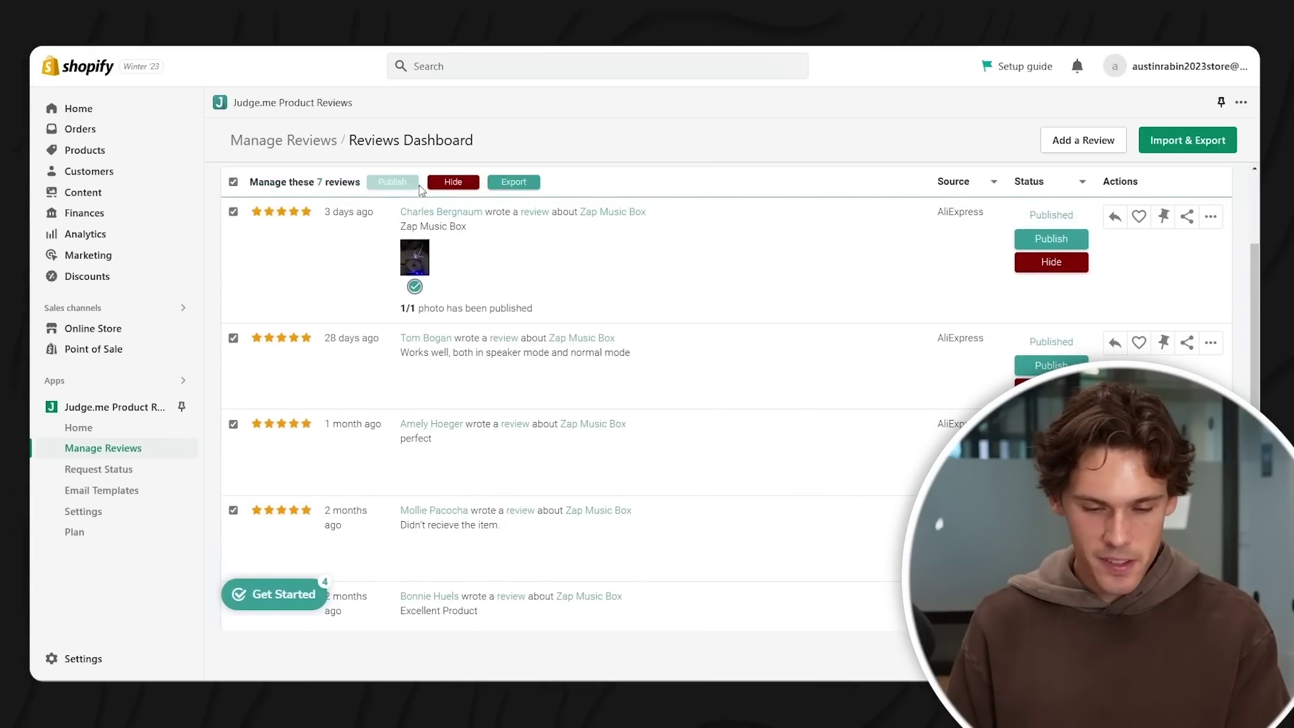
pyautogui.scroll(2, 564, 291)
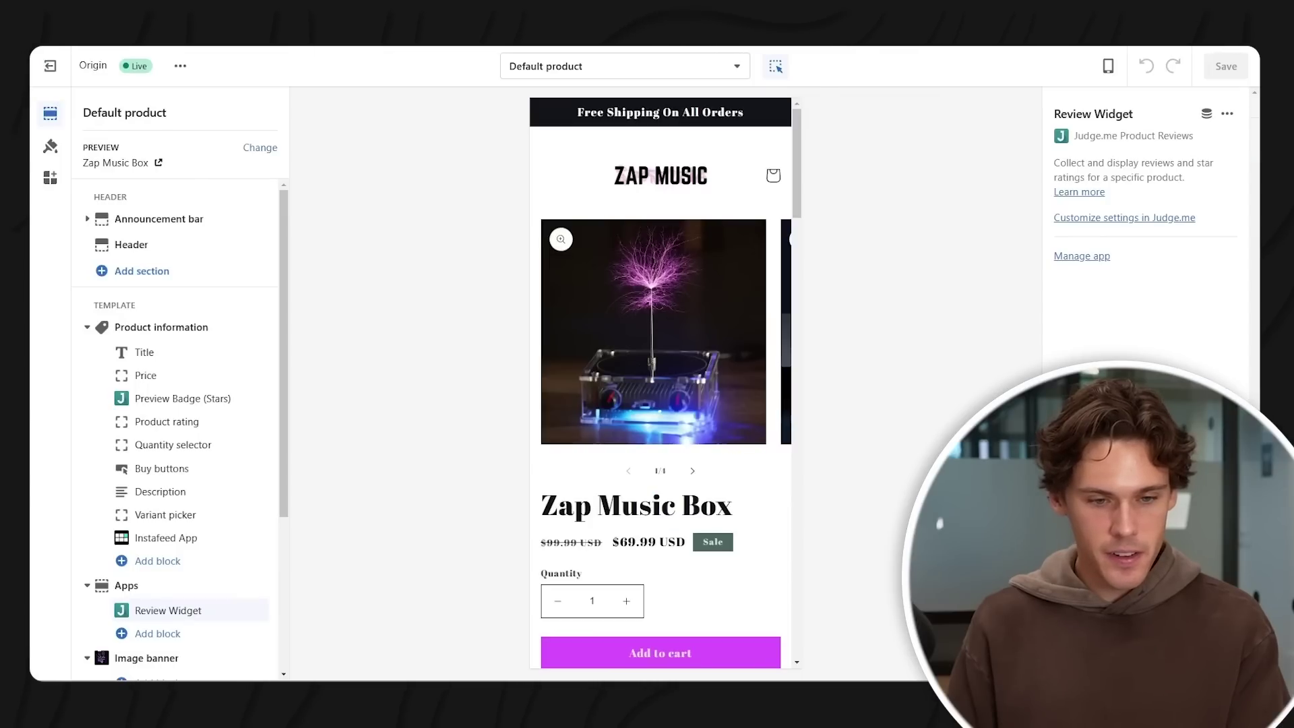
pyautogui.hotkey('ctrl', 'l')
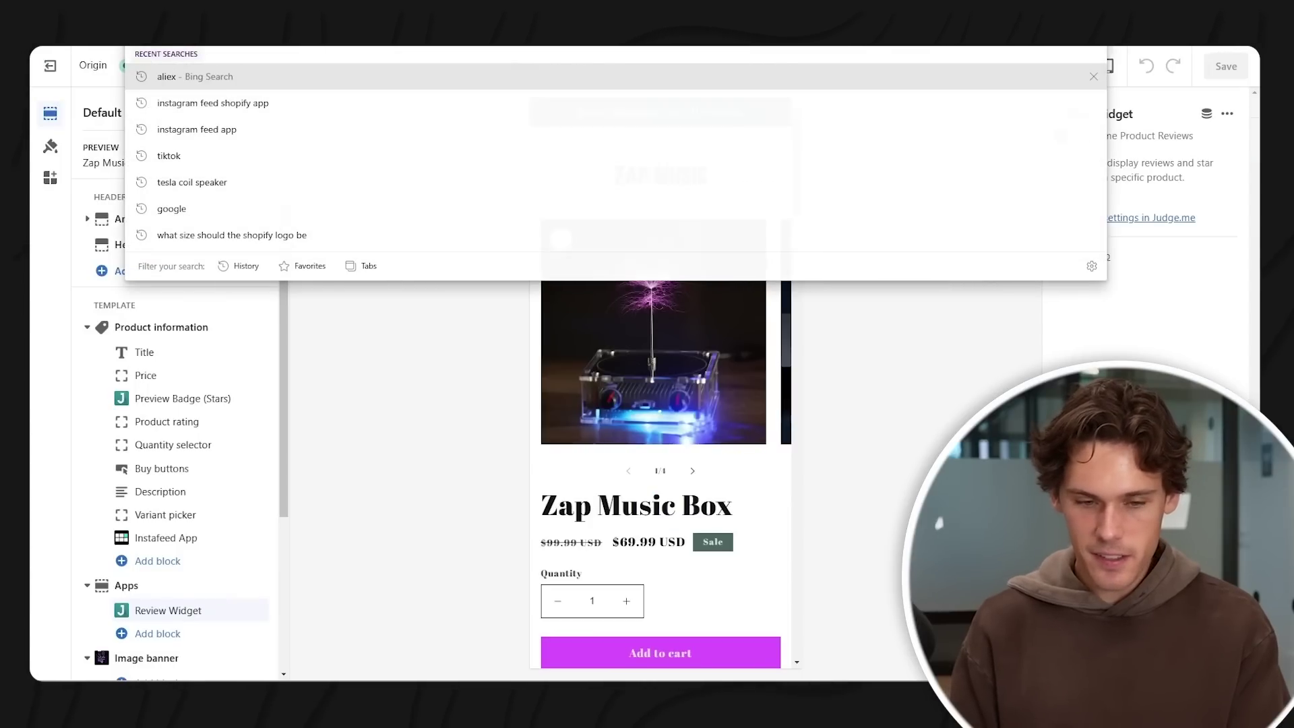
# - Reload the theme editor and scroll the Zap Music Box preview to check the reviews
pyautogui.press('Return')
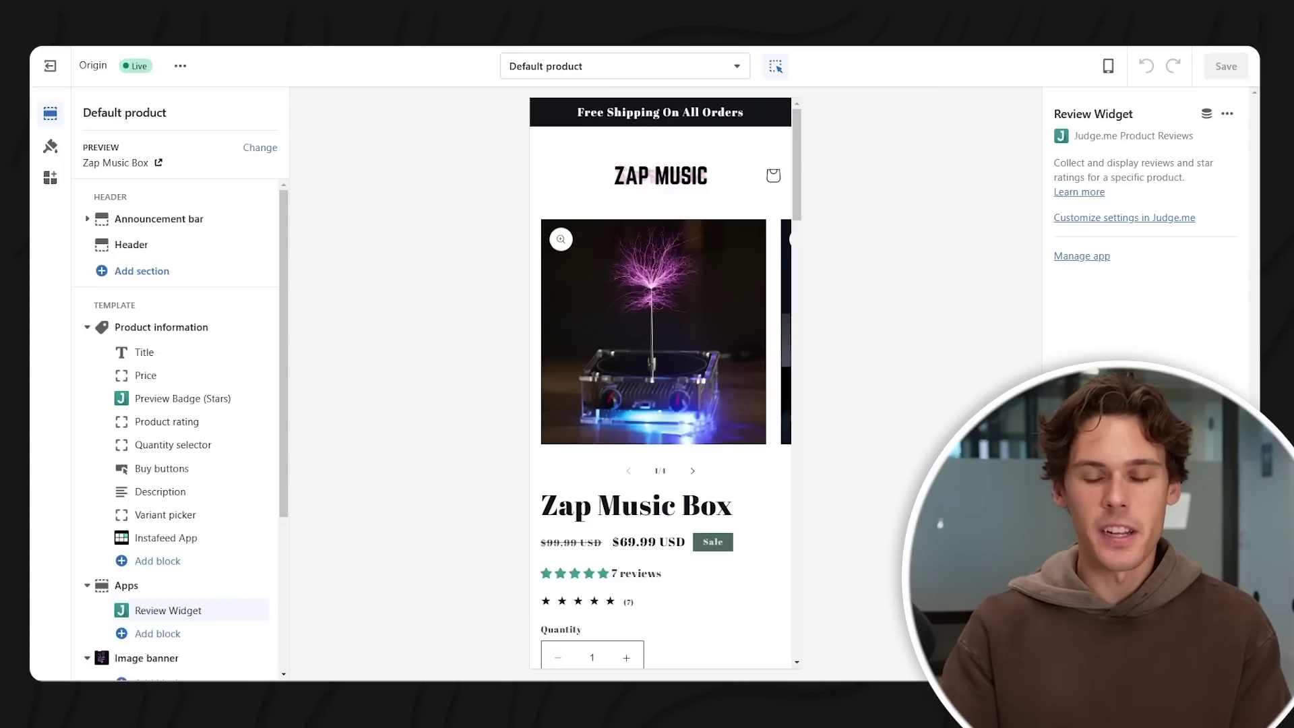
pyautogui.scroll(-15, 669, 244)
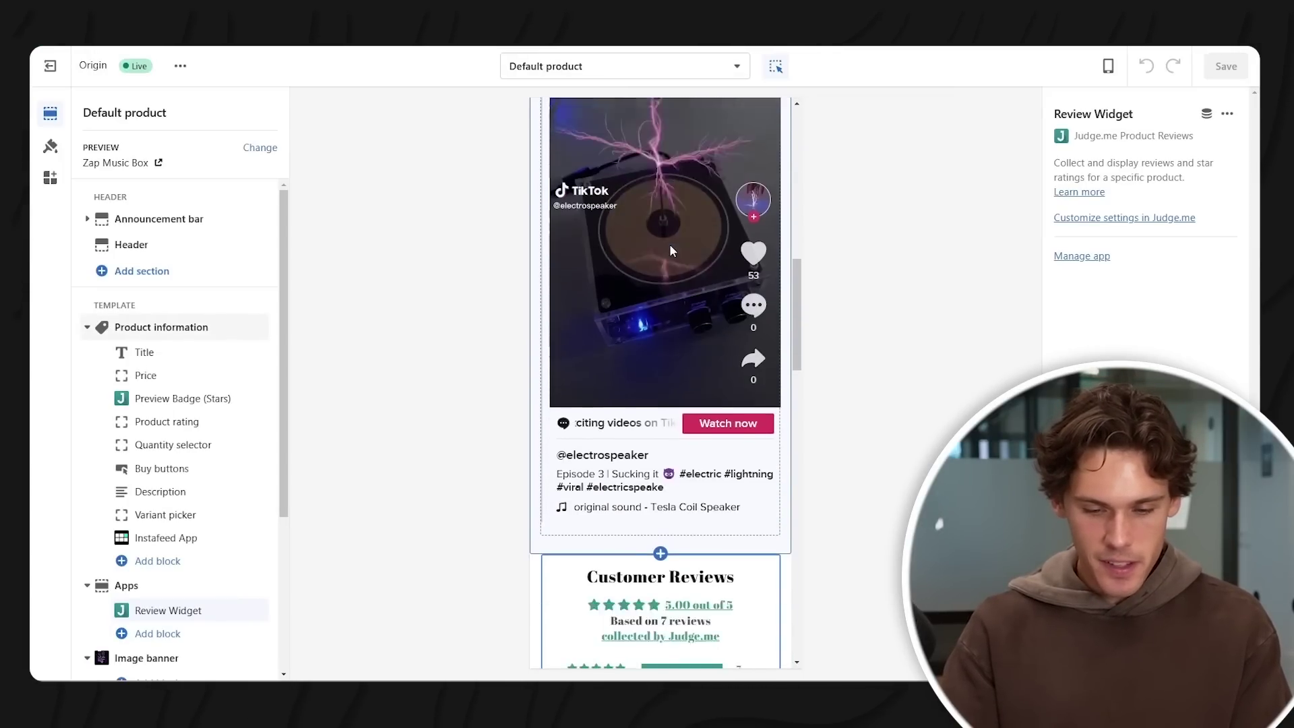
pyautogui.scroll(-4, 701, 340)
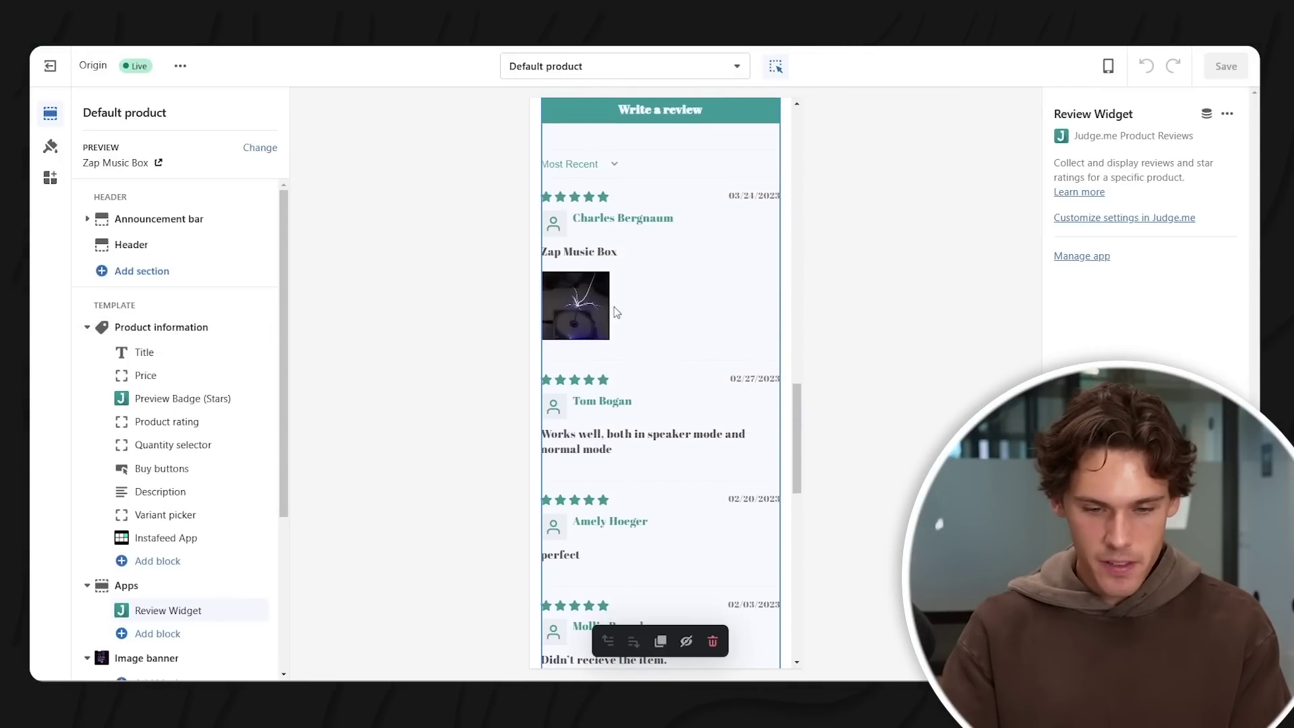
pyautogui.scroll(7, 681, 335)
pyautogui.scroll(2, 681, 335)
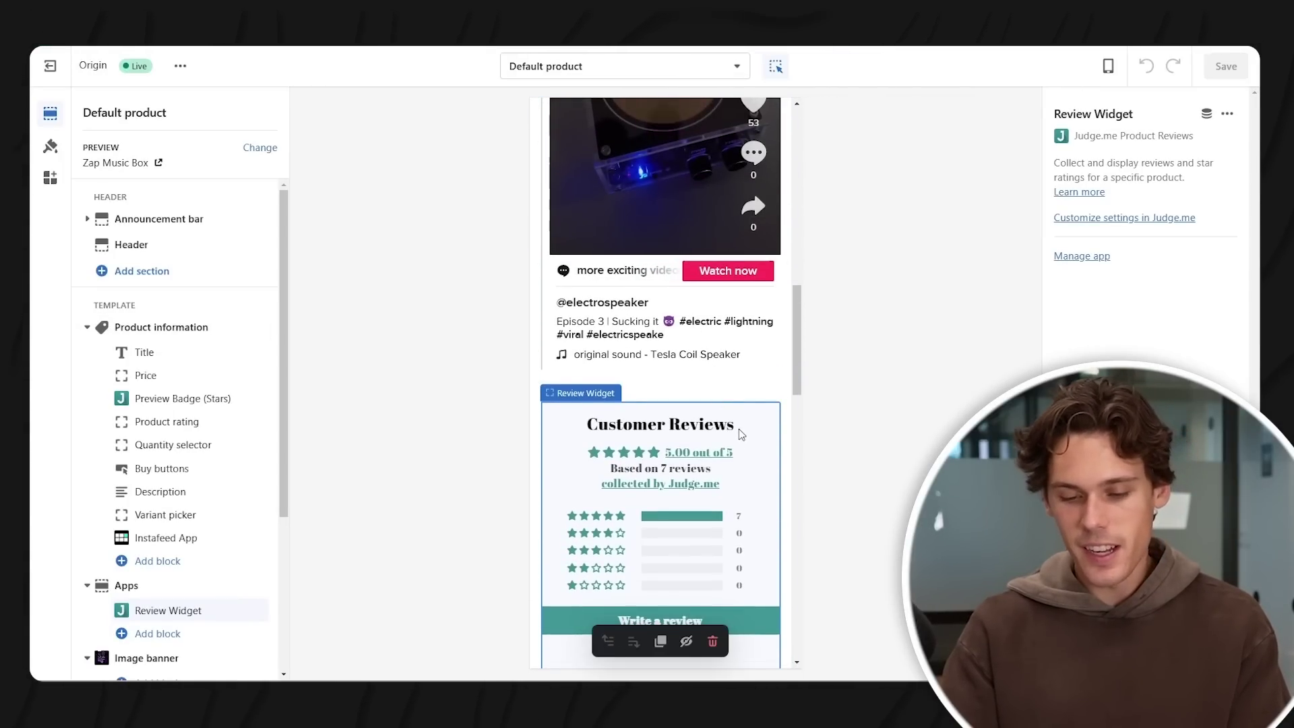
pyautogui.scroll(15, 665, 461)
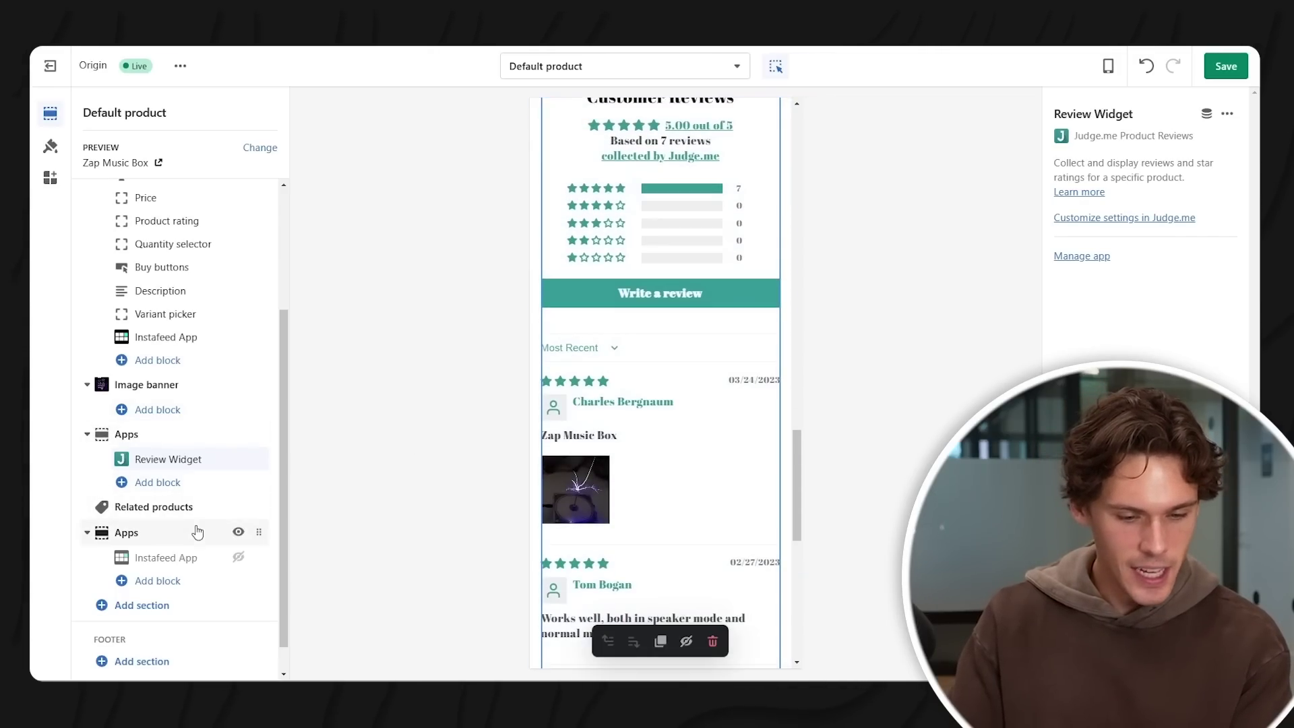
pyautogui.scroll(-10, 581, 438)
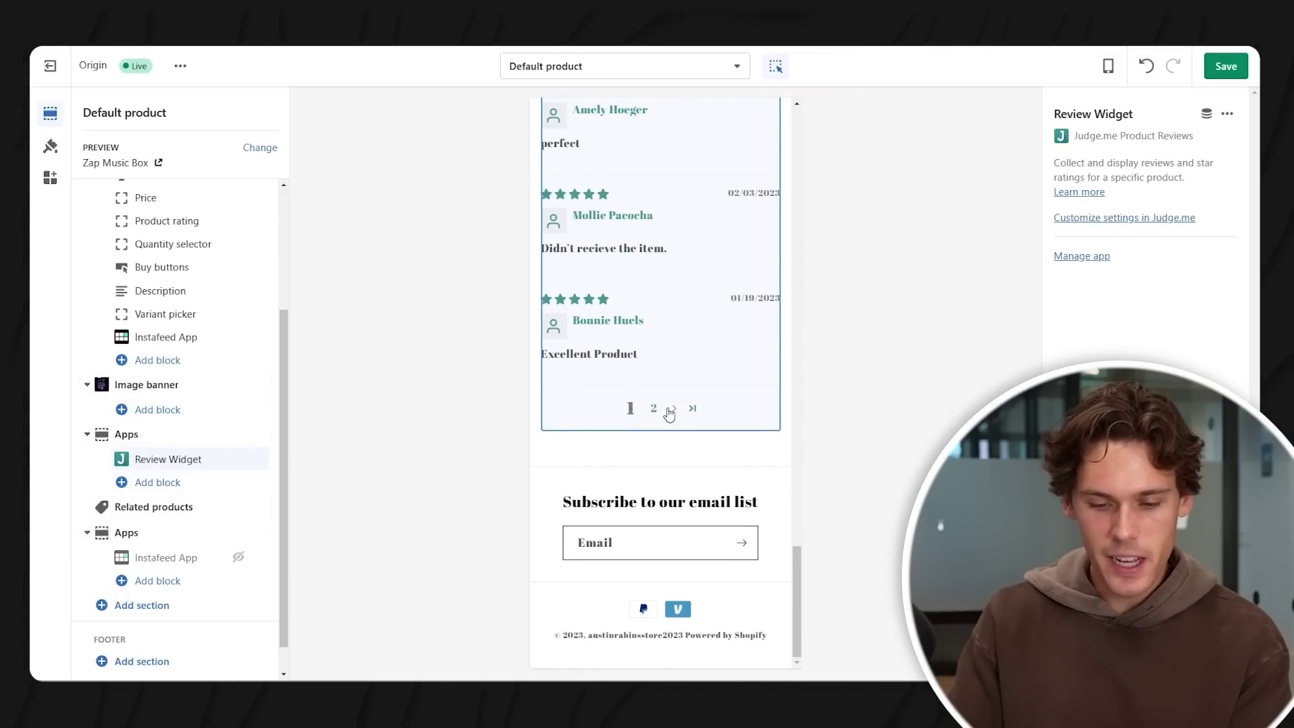
pyautogui.scroll(15, 688, 404)
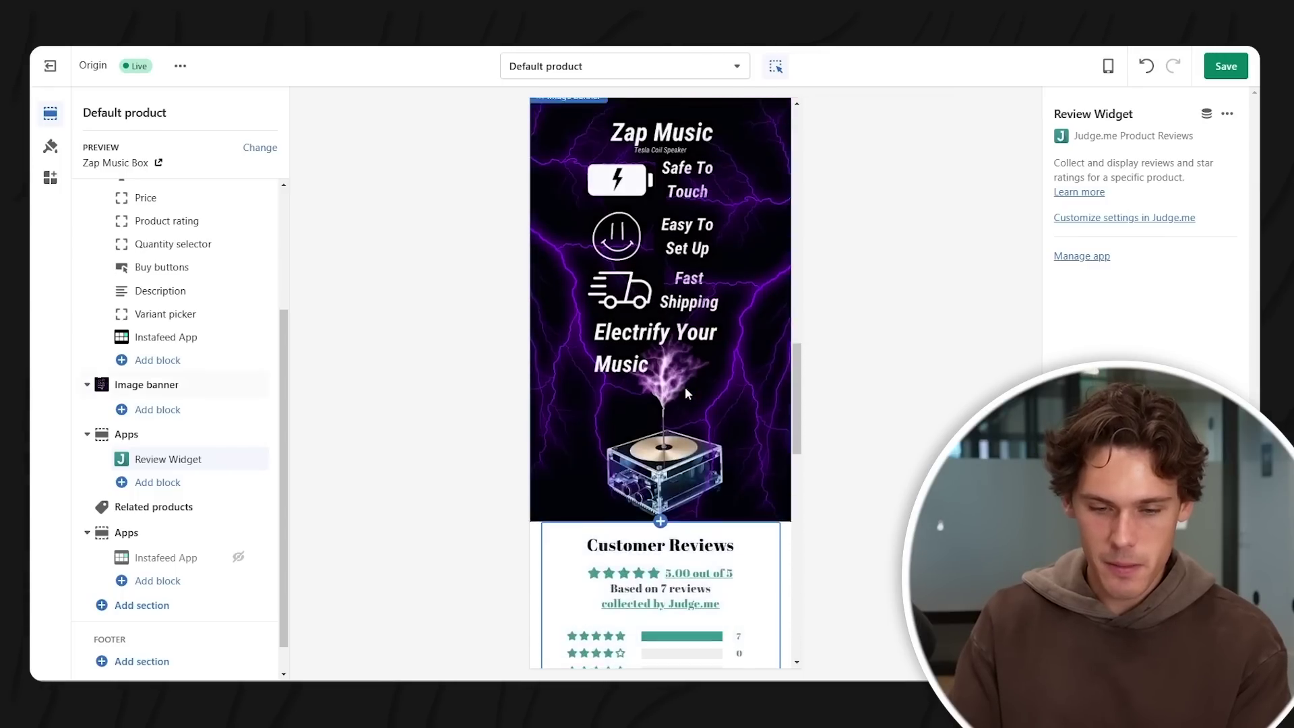
pyautogui.scroll(5, 719, 387)
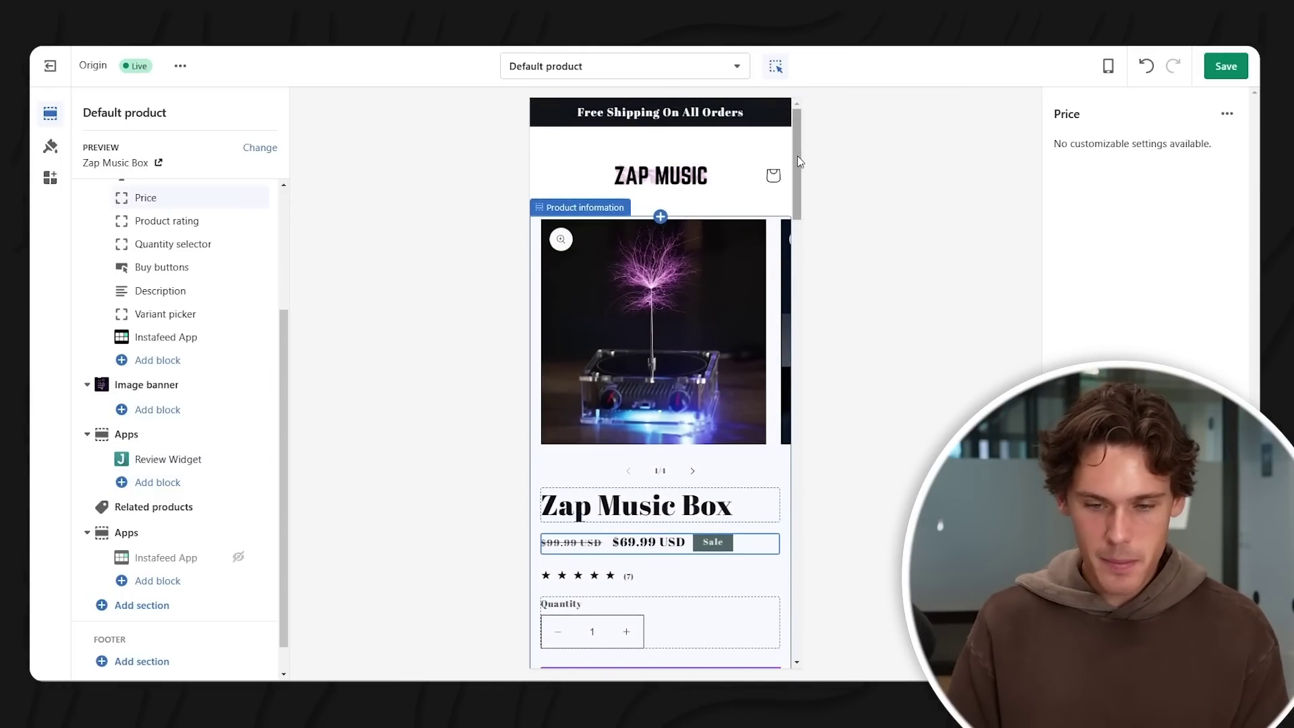
# - Drag the Image banner section above the Review Widget apps section and save the template
pyautogui.moveTo(798, 156); pyautogui.dragTo(804, 218)
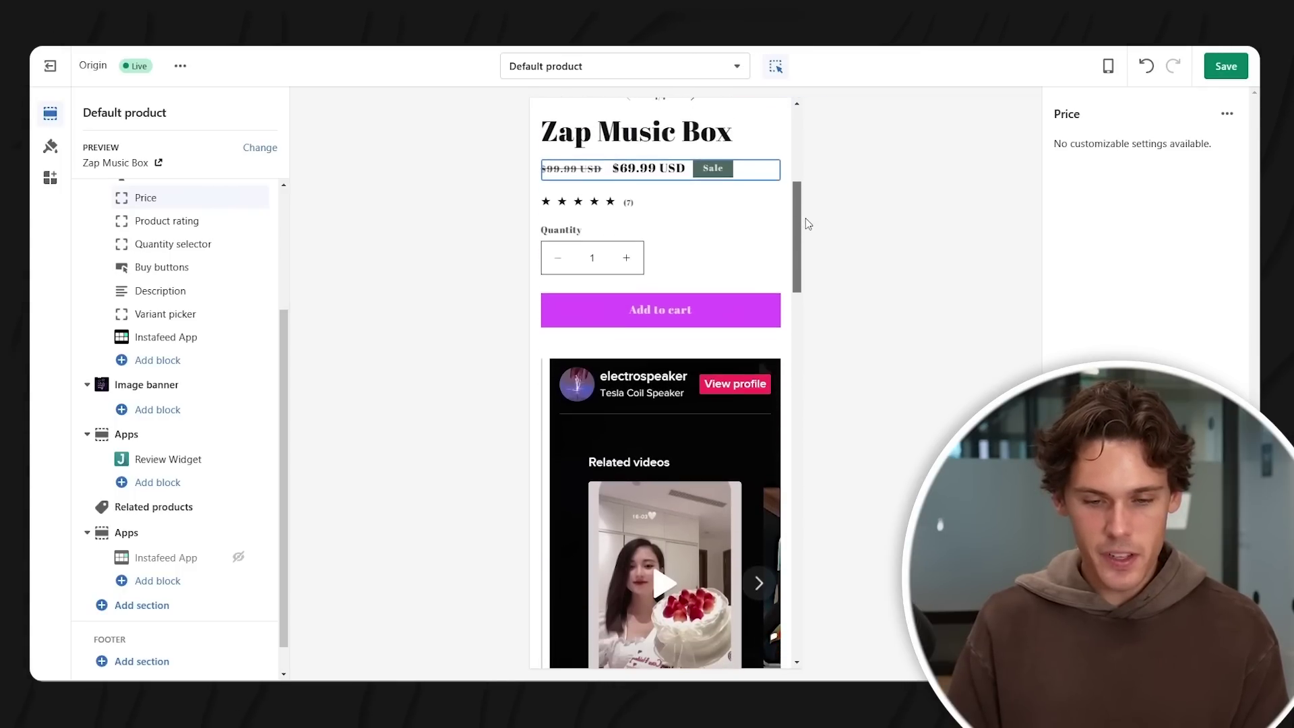
pyautogui.moveTo(798, 253); pyautogui.dragTo(788, 314)
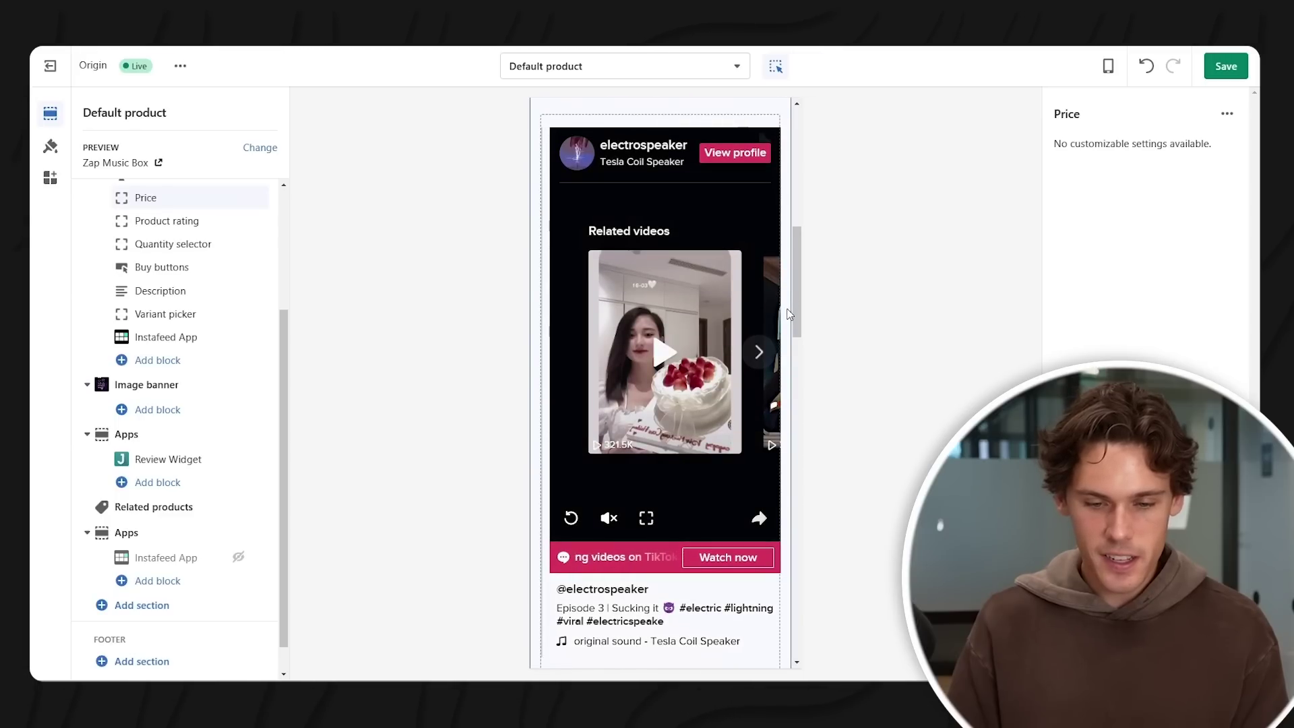
pyautogui.scroll(-4, 795, 294)
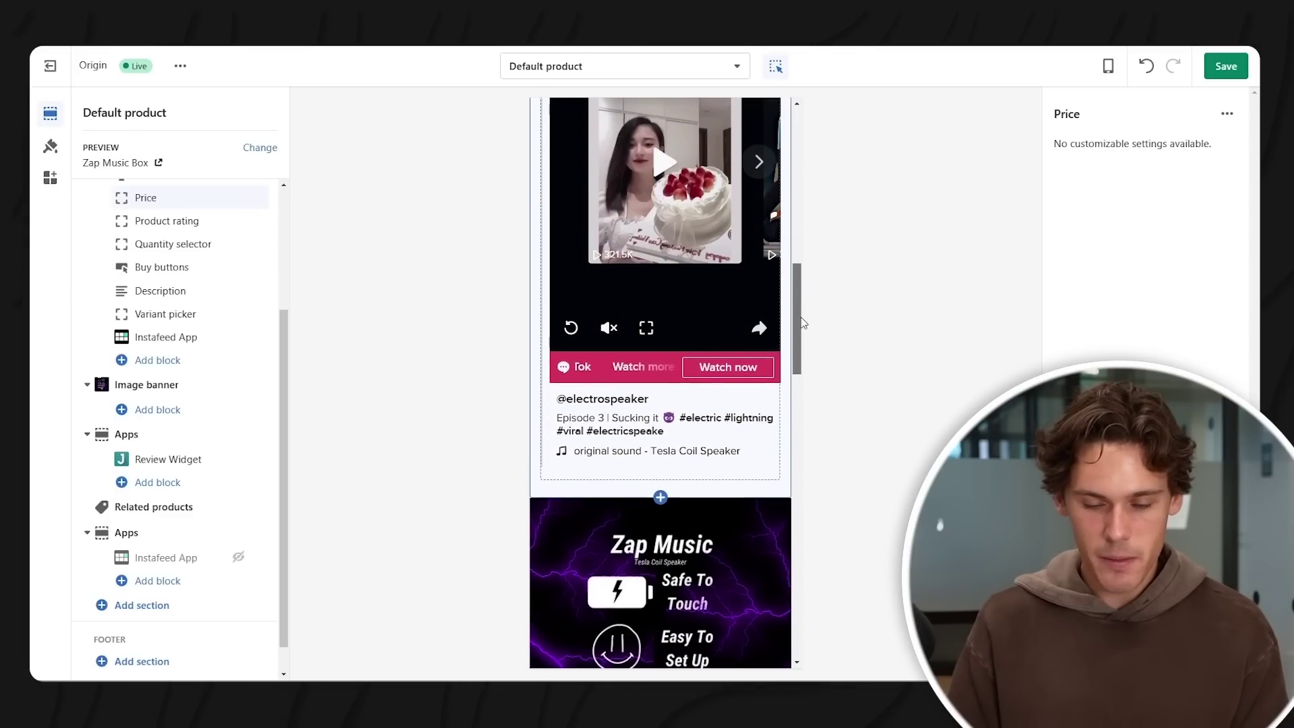
pyautogui.scroll(1, 806, 329)
pyautogui.scroll(-2, 775, 347)
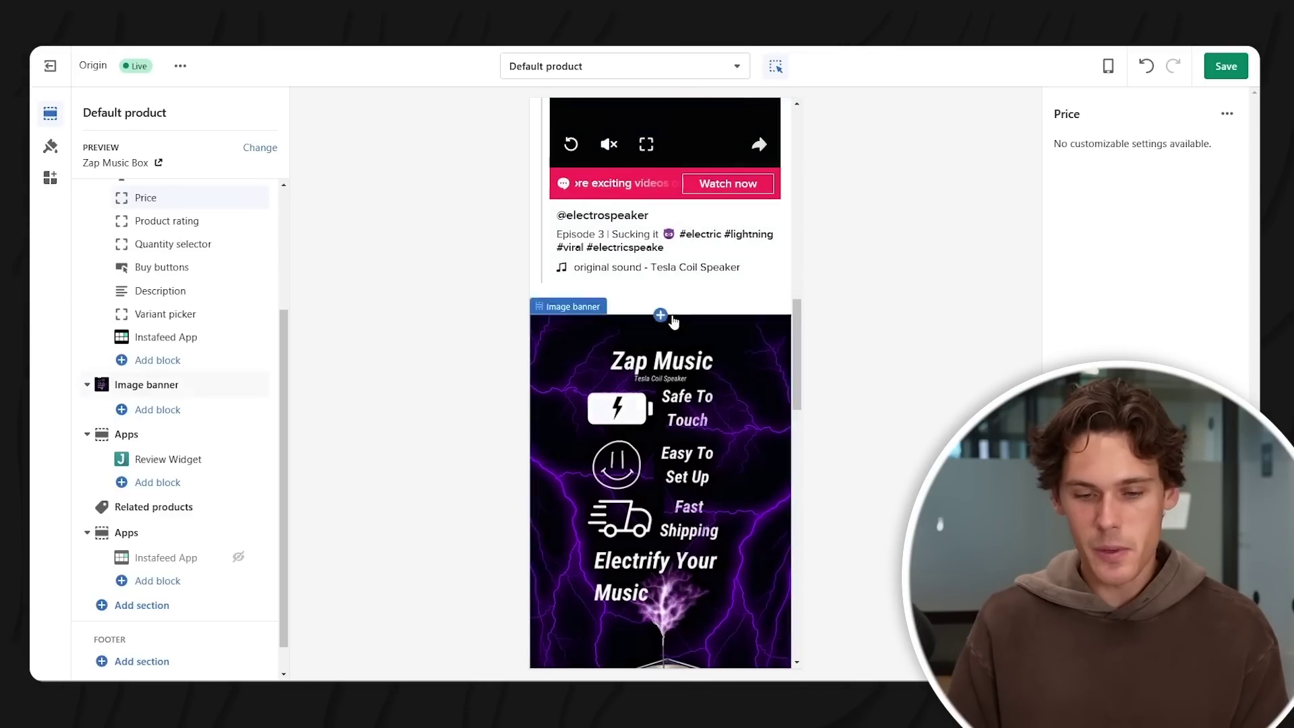
pyautogui.moveTo(793, 318); pyautogui.dragTo(797, 368)
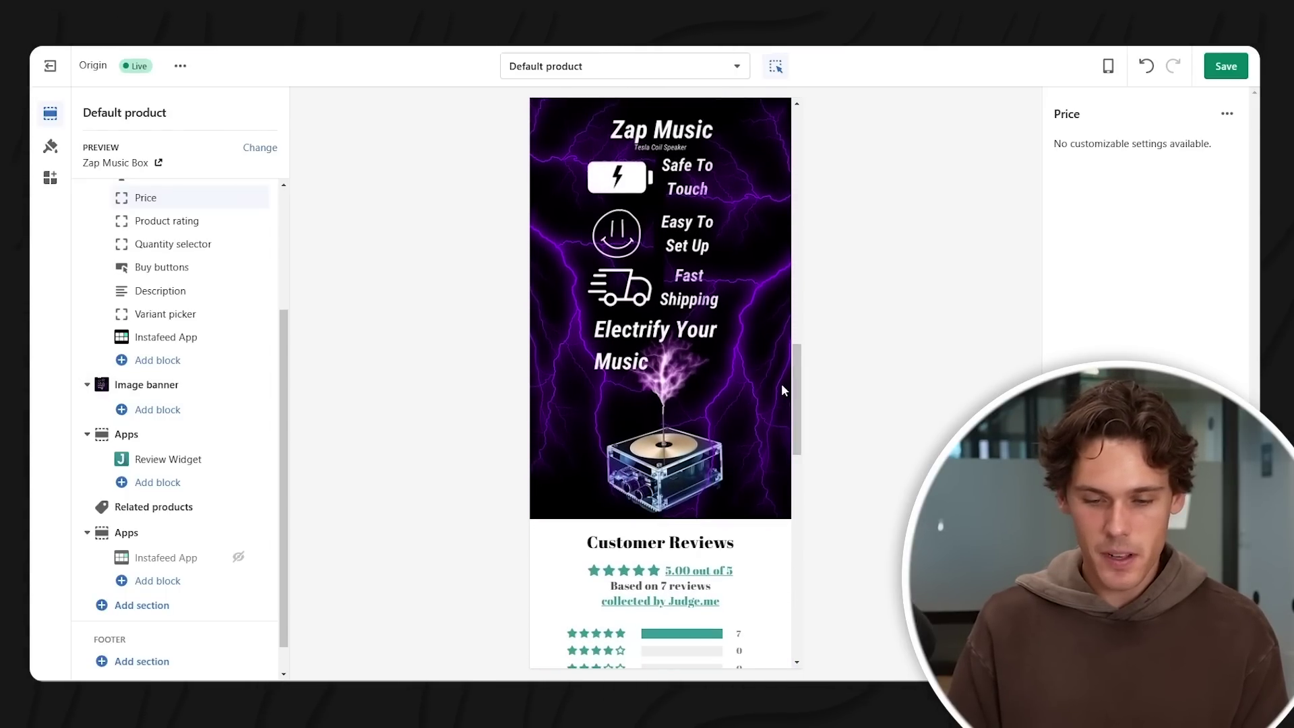
pyautogui.moveTo(796, 369); pyautogui.dragTo(811, 583)
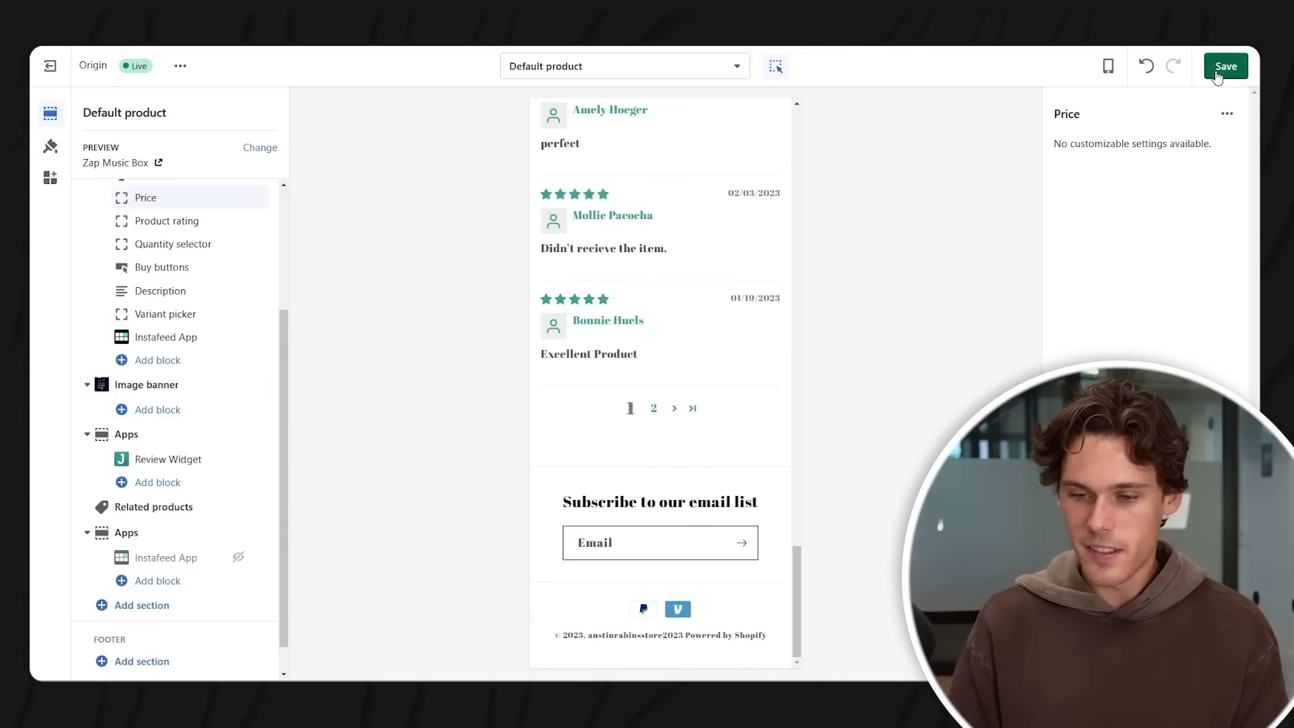
pyautogui.click(1225, 67)
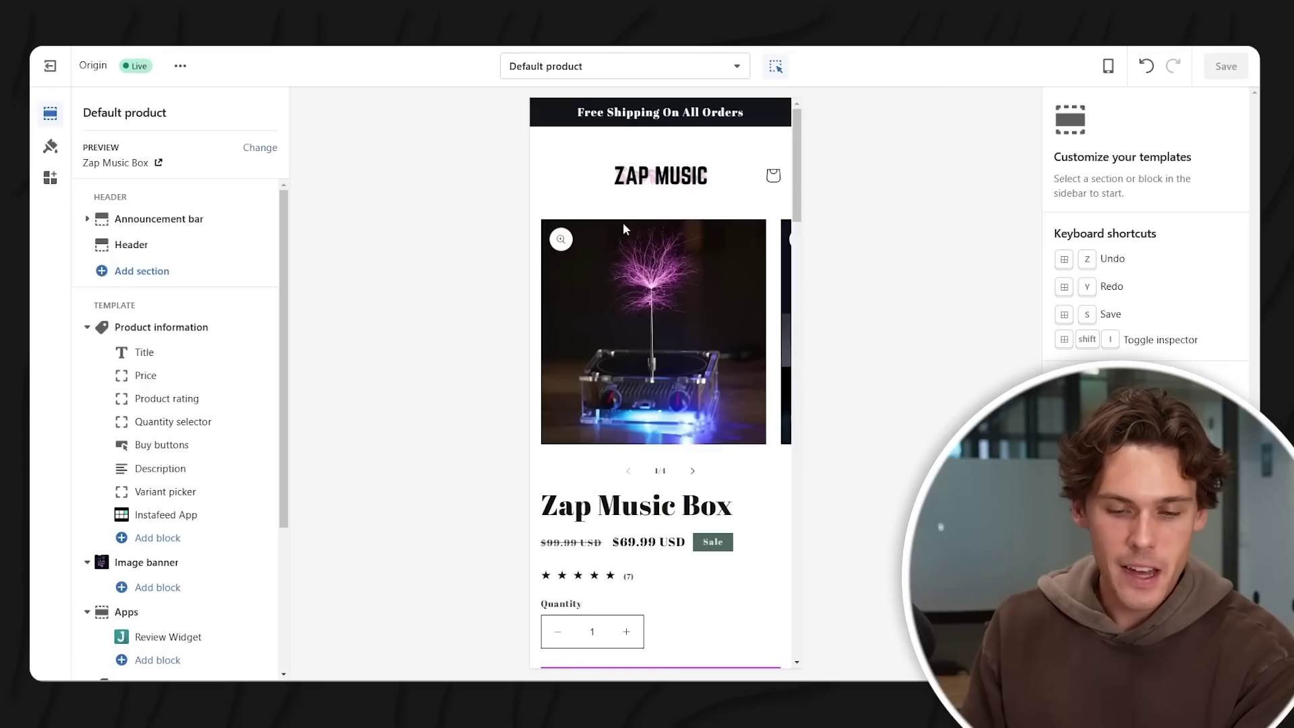
# - Switch the theme preview to the checkout page and open the theme settings
pyautogui.click(586, 68)
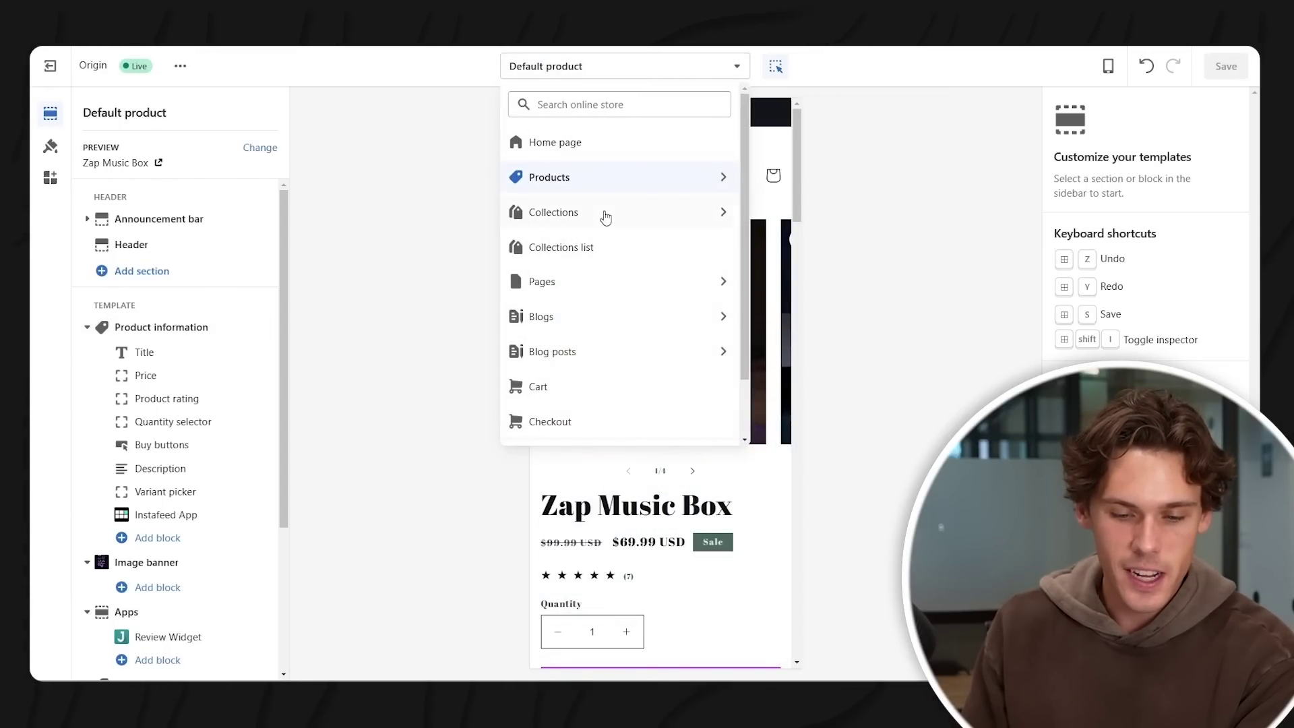
pyautogui.click(624, 279)
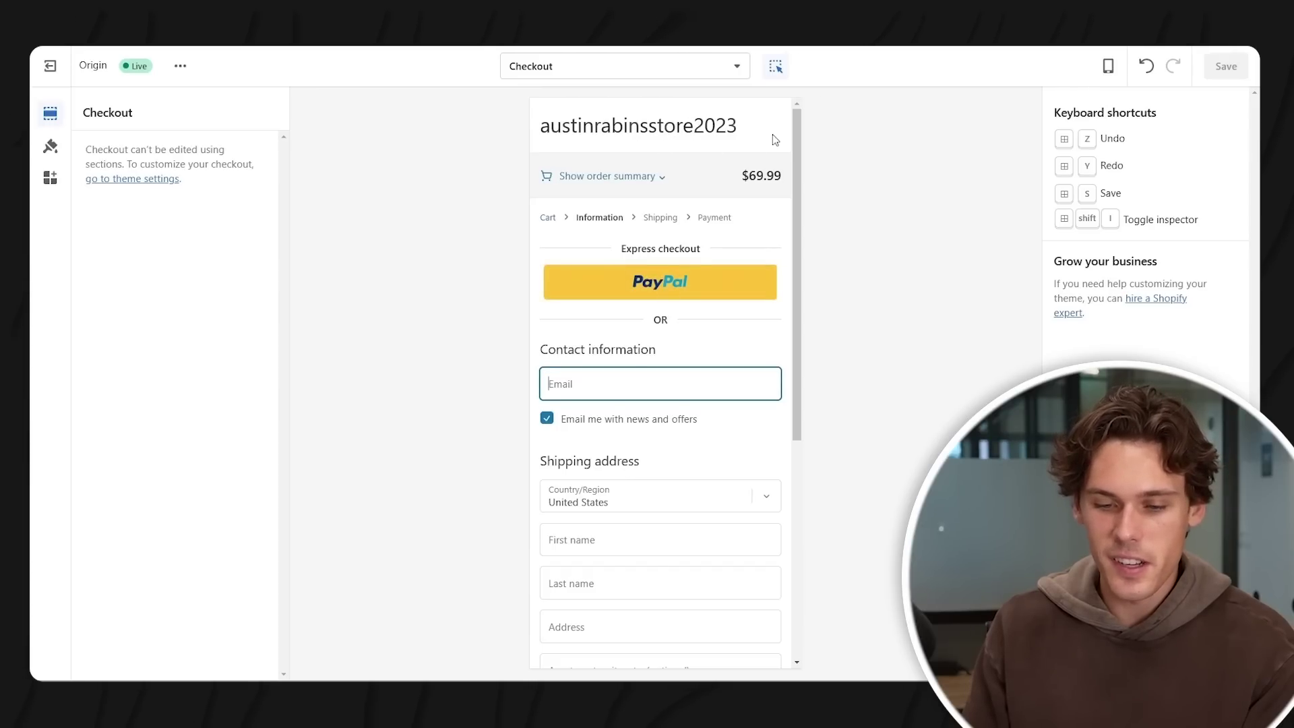
pyautogui.click(111, 180)
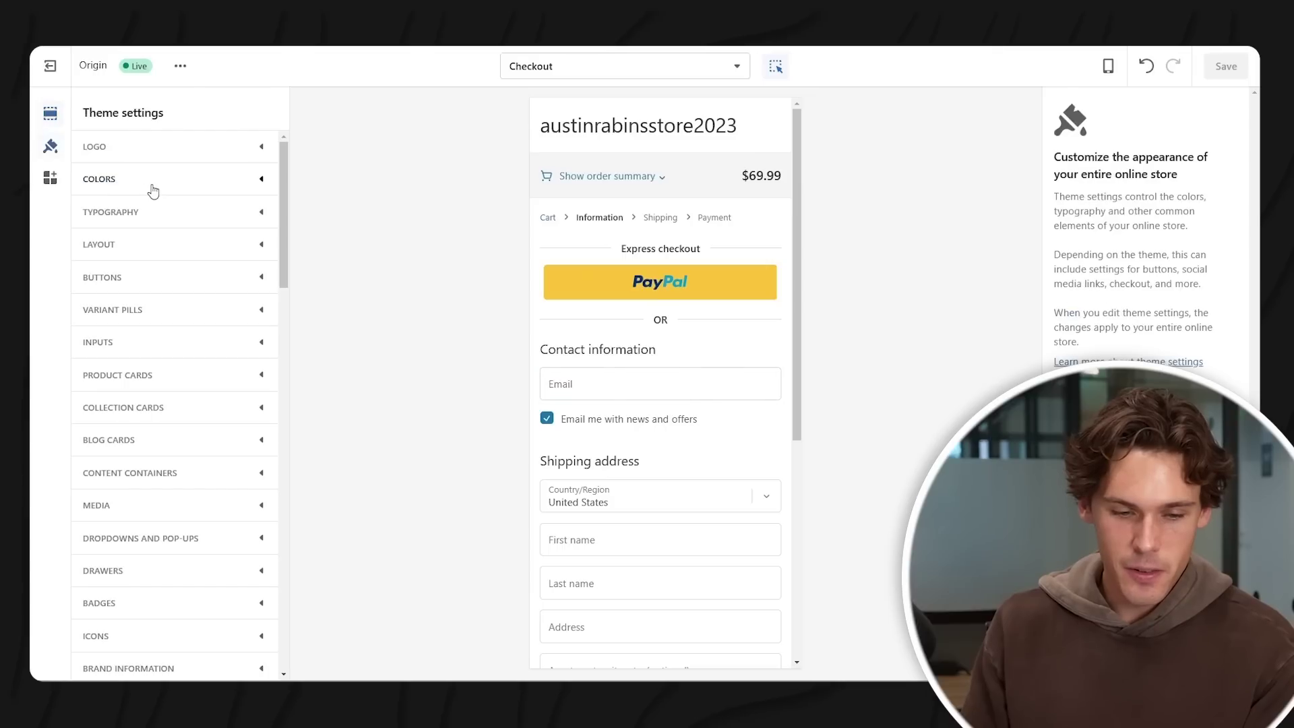
pyautogui.scroll(-10, 200, 288)
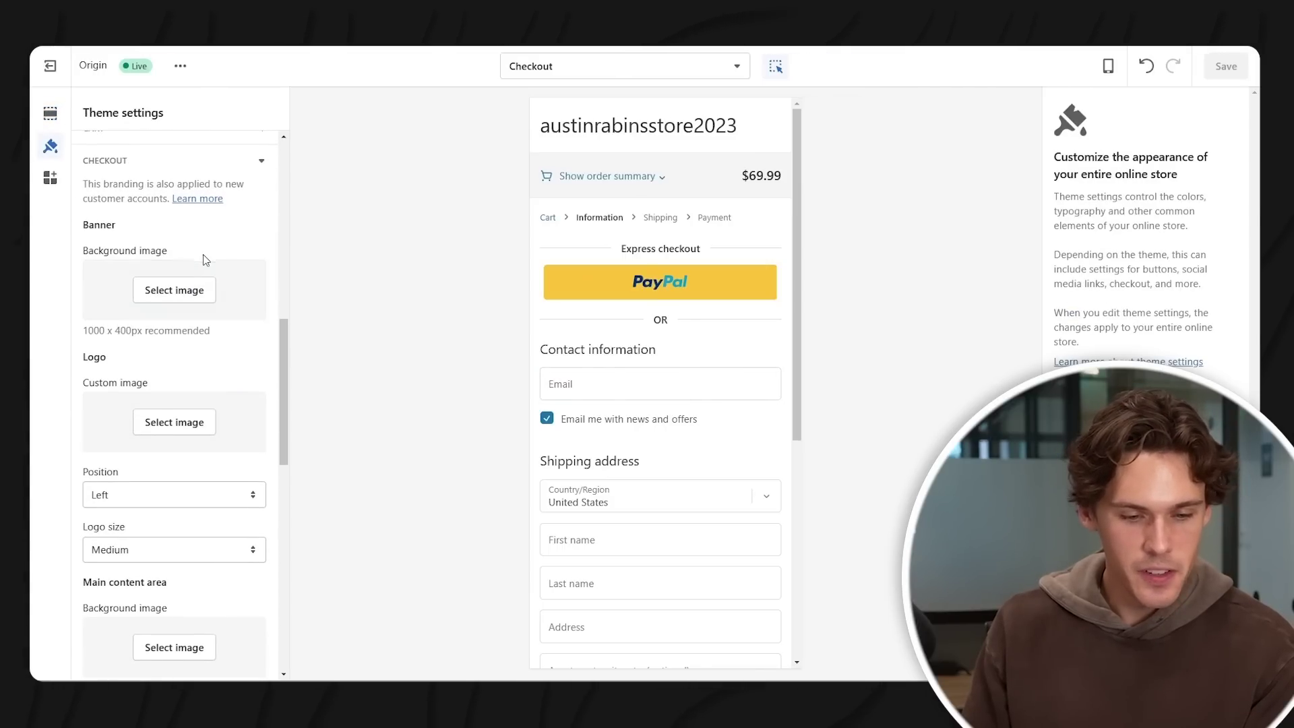
pyautogui.scroll(1, 186, 295)
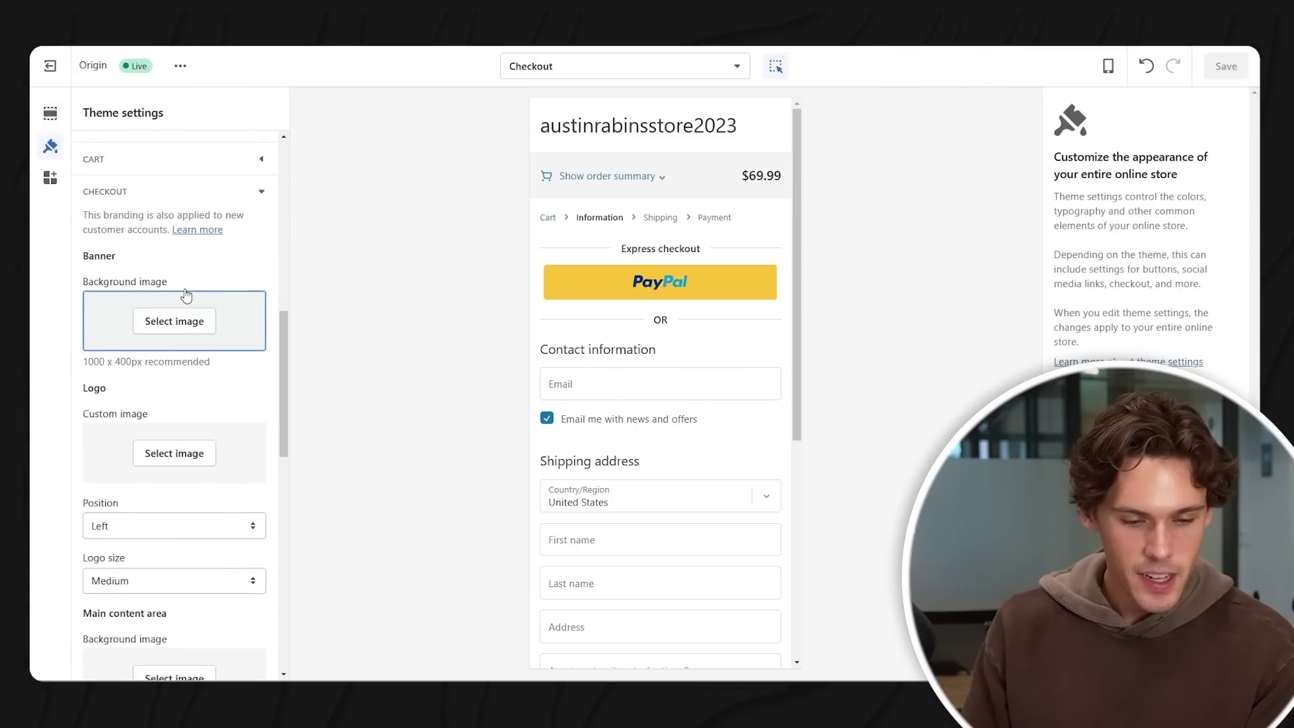
# - Use the ZAP MUSIC image as the checkout logo at Large size and save
pyautogui.click(189, 463)
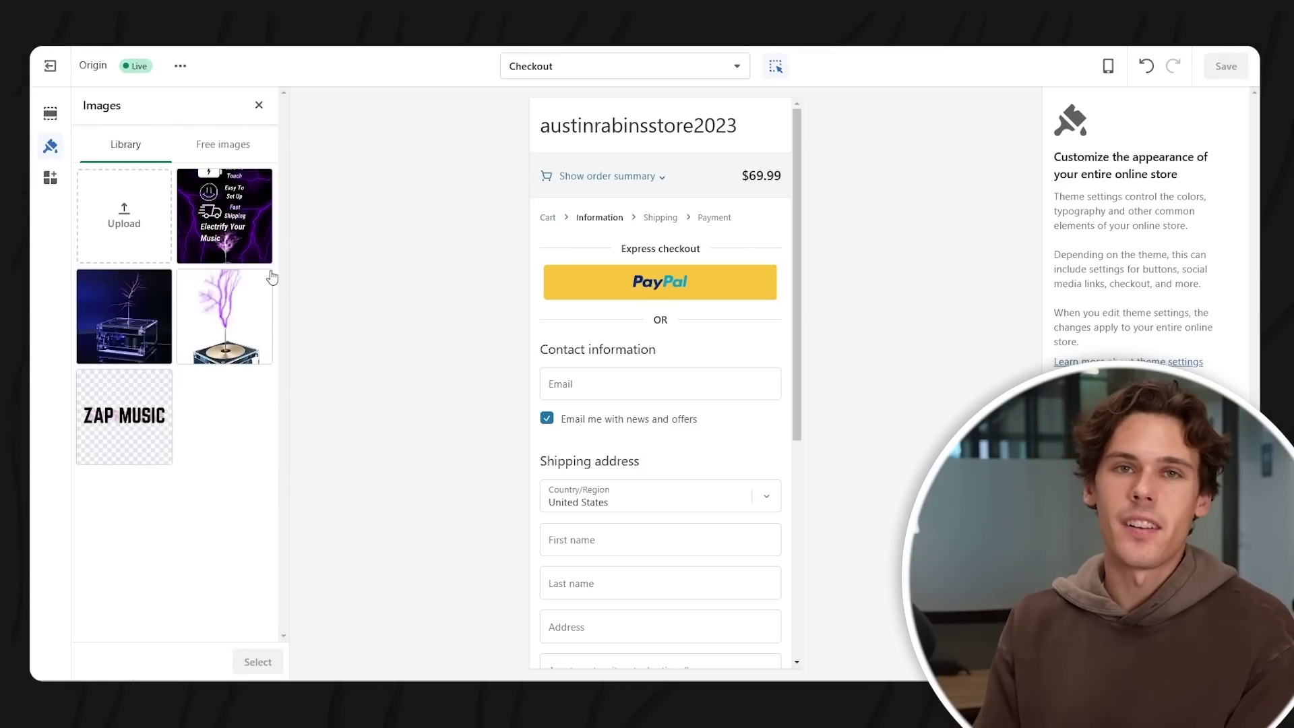
pyautogui.click(118, 432)
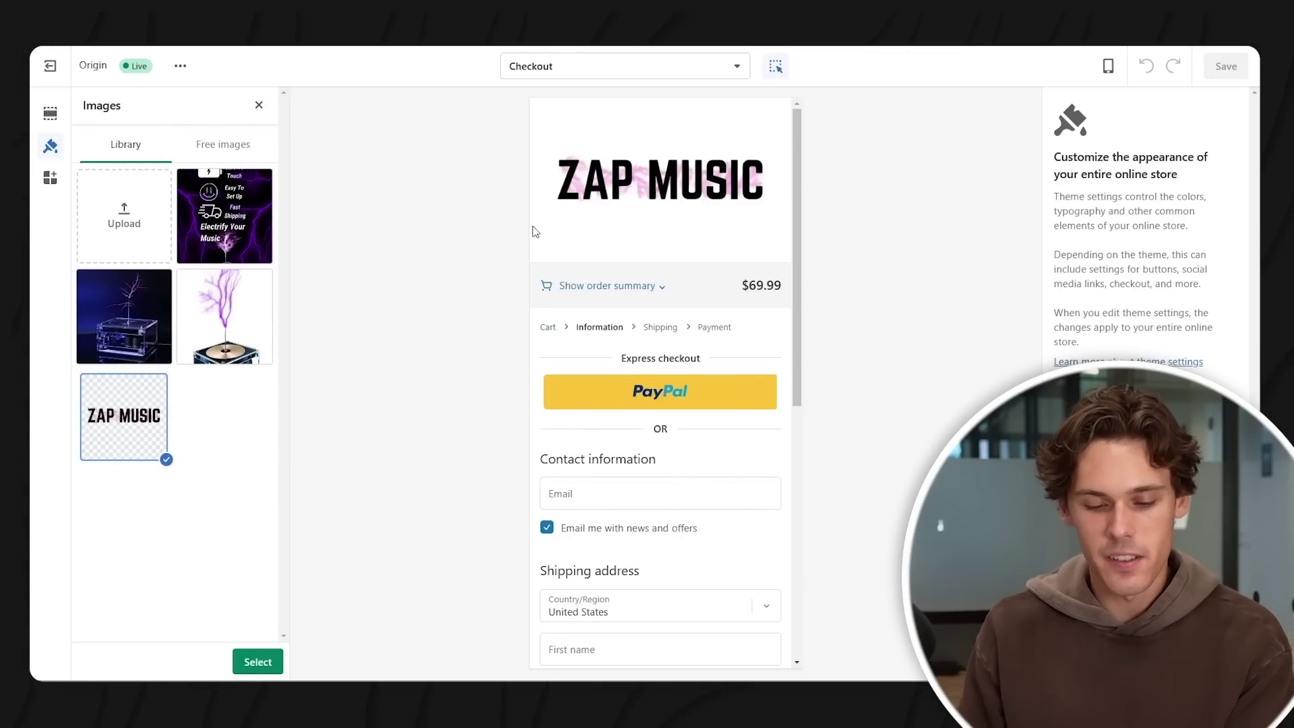
pyautogui.click(257, 661)
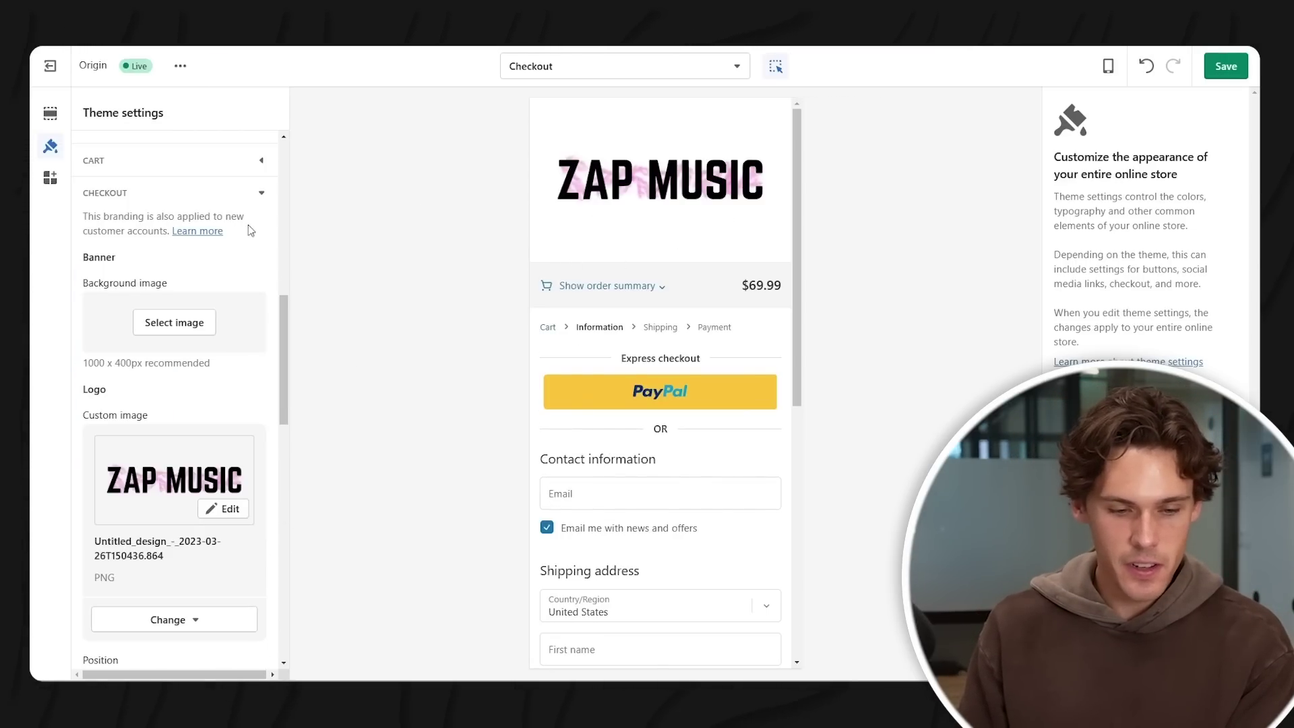
pyautogui.scroll(-3, 203, 505)
pyautogui.click(213, 565)
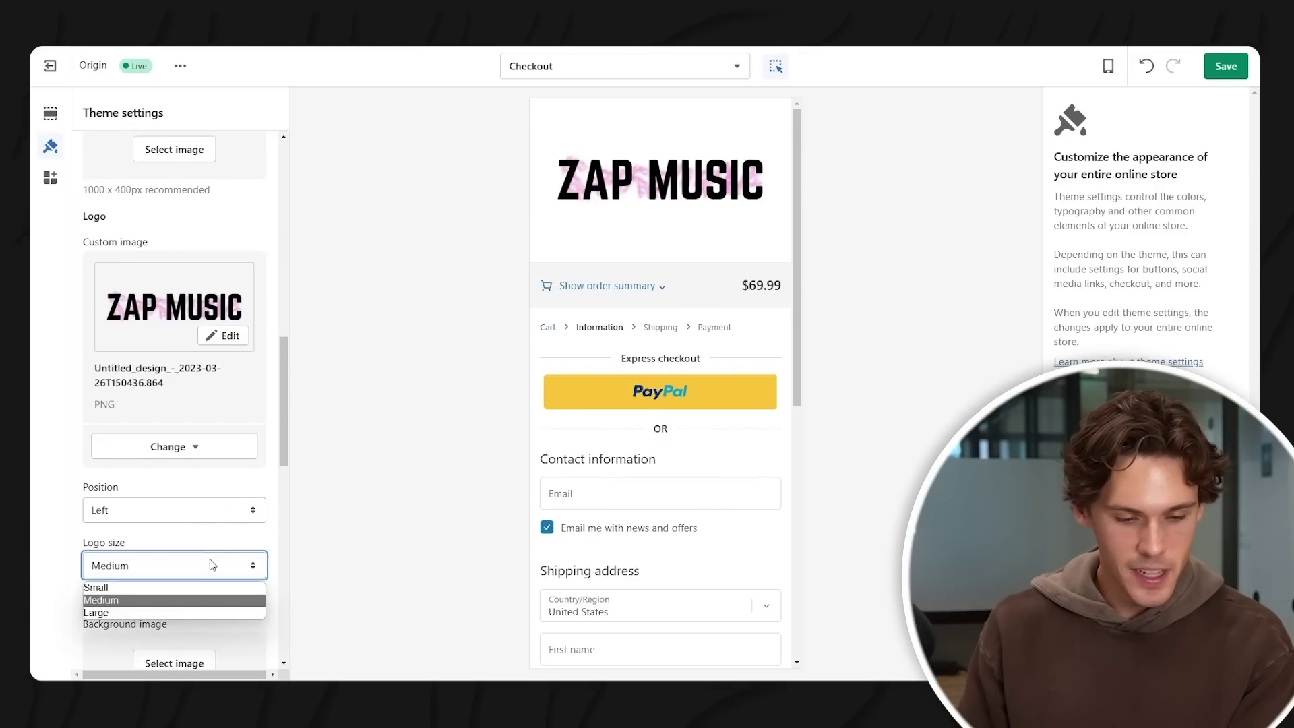
pyautogui.click(178, 583)
pyautogui.click(210, 565)
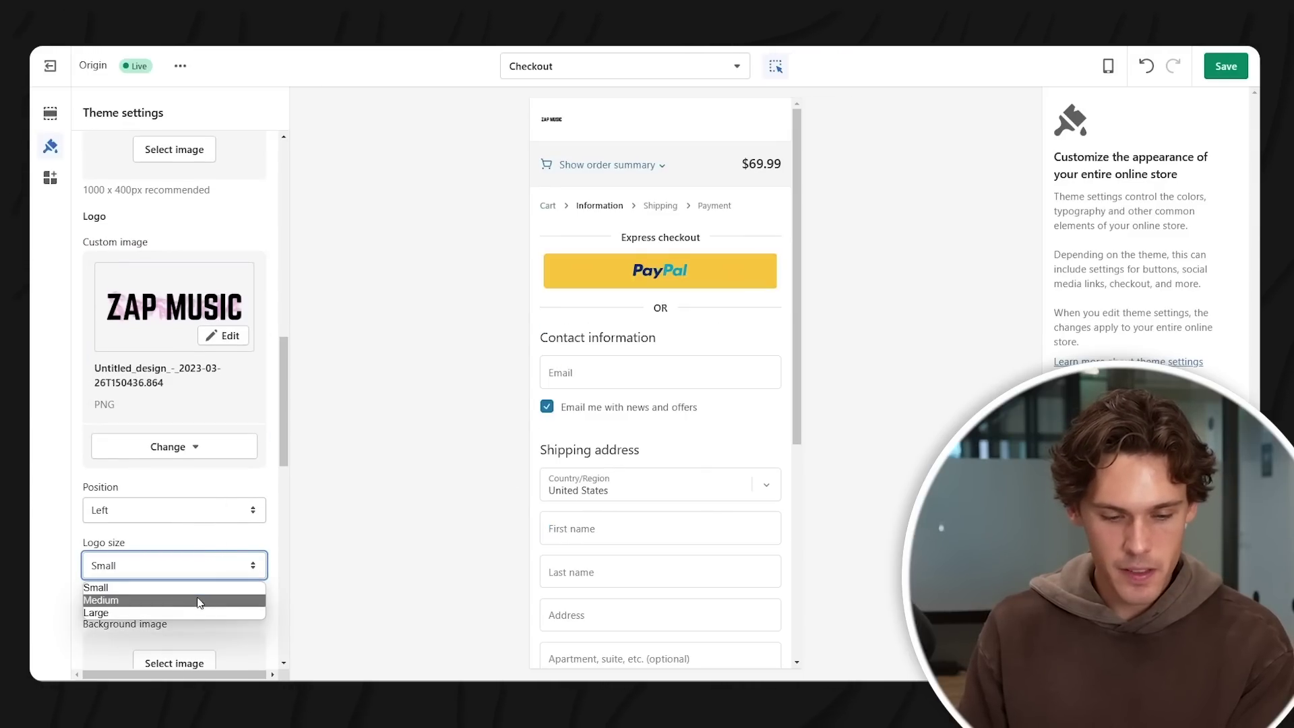
pyautogui.click(201, 599)
pyautogui.click(216, 573)
pyautogui.click(191, 613)
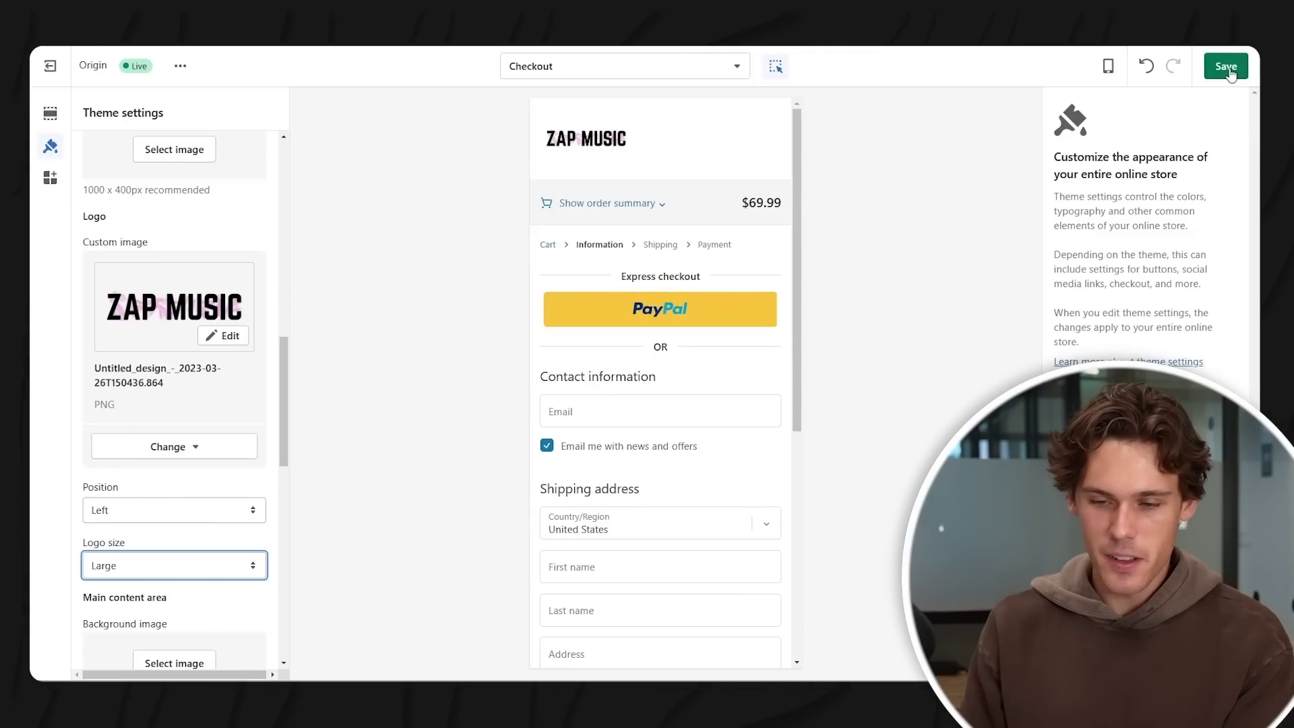
pyautogui.click(1226, 66)
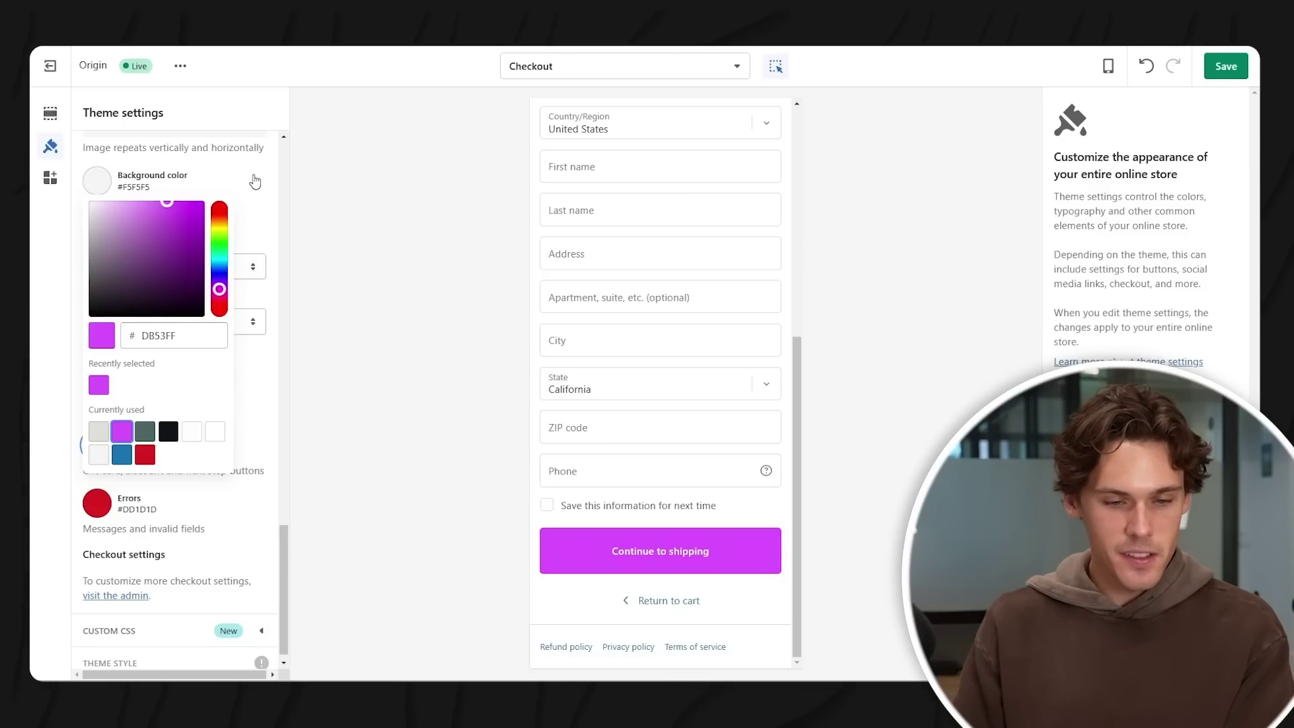
# - Set the checkout Buttons colour to #DB53FF and save it
pyautogui.click(274, 119)
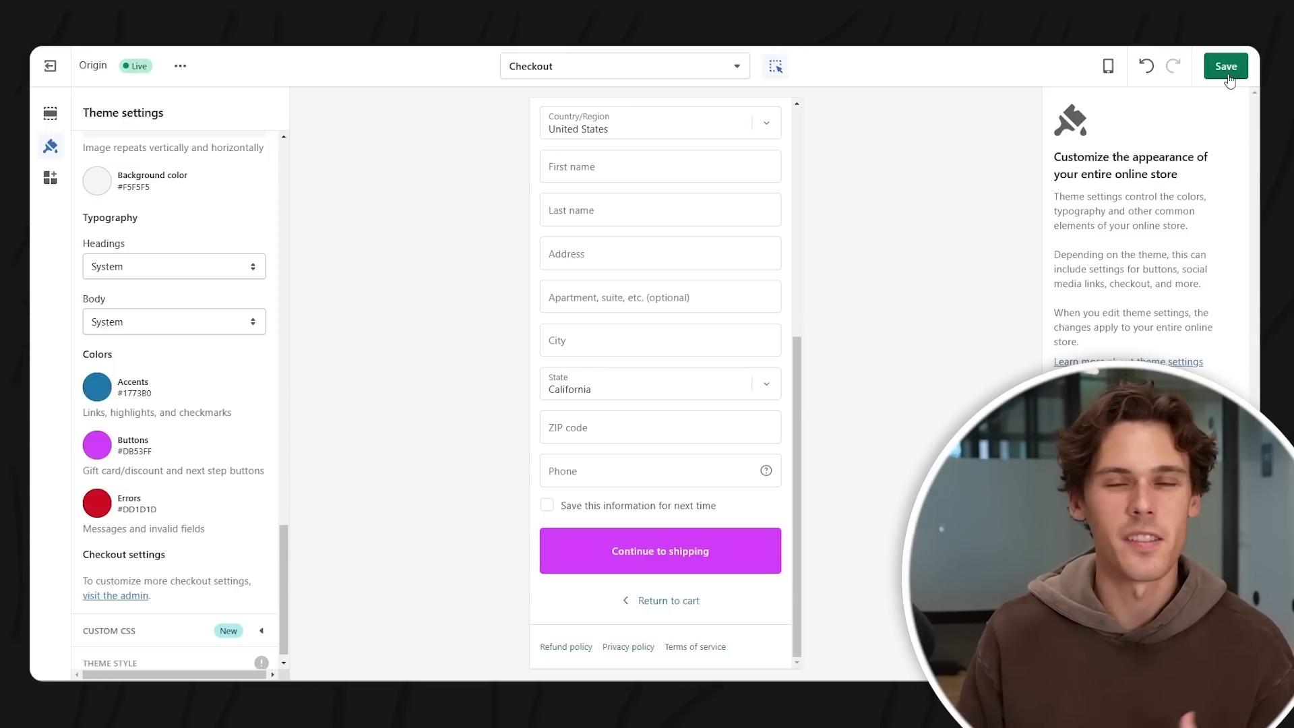
pyautogui.click(1227, 73)
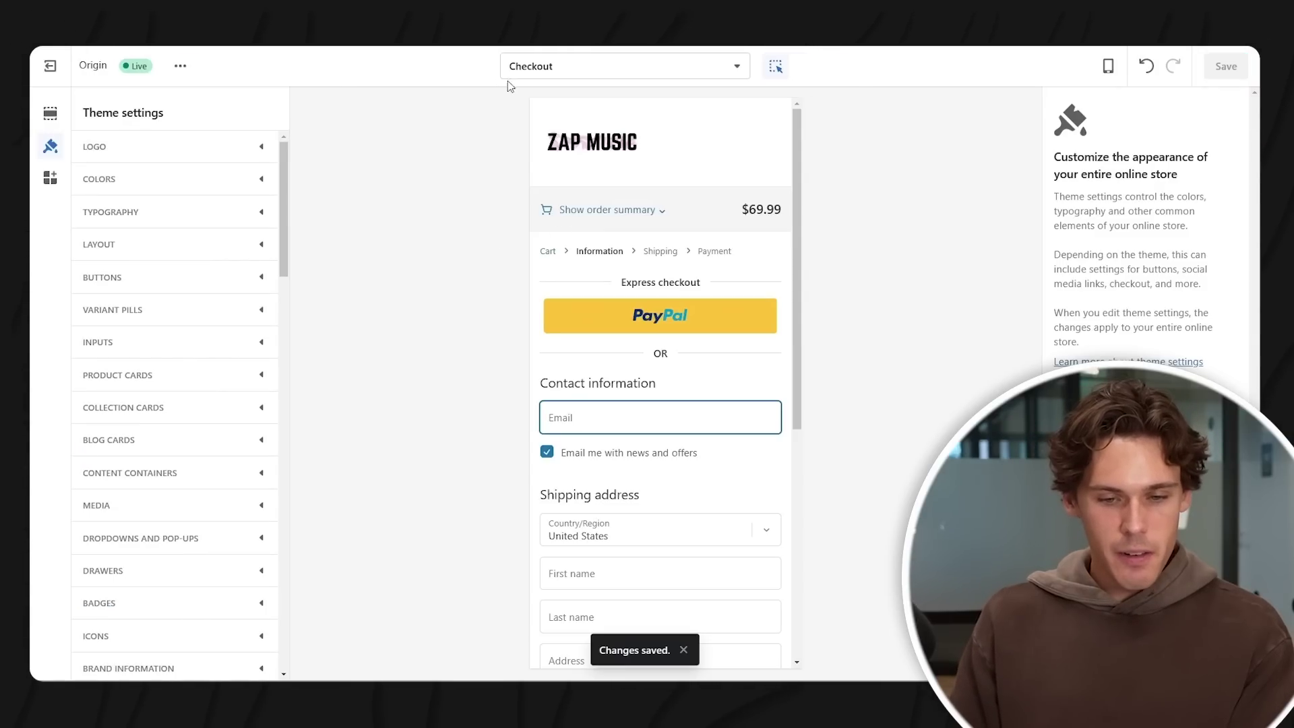
pyautogui.click(565, 70)
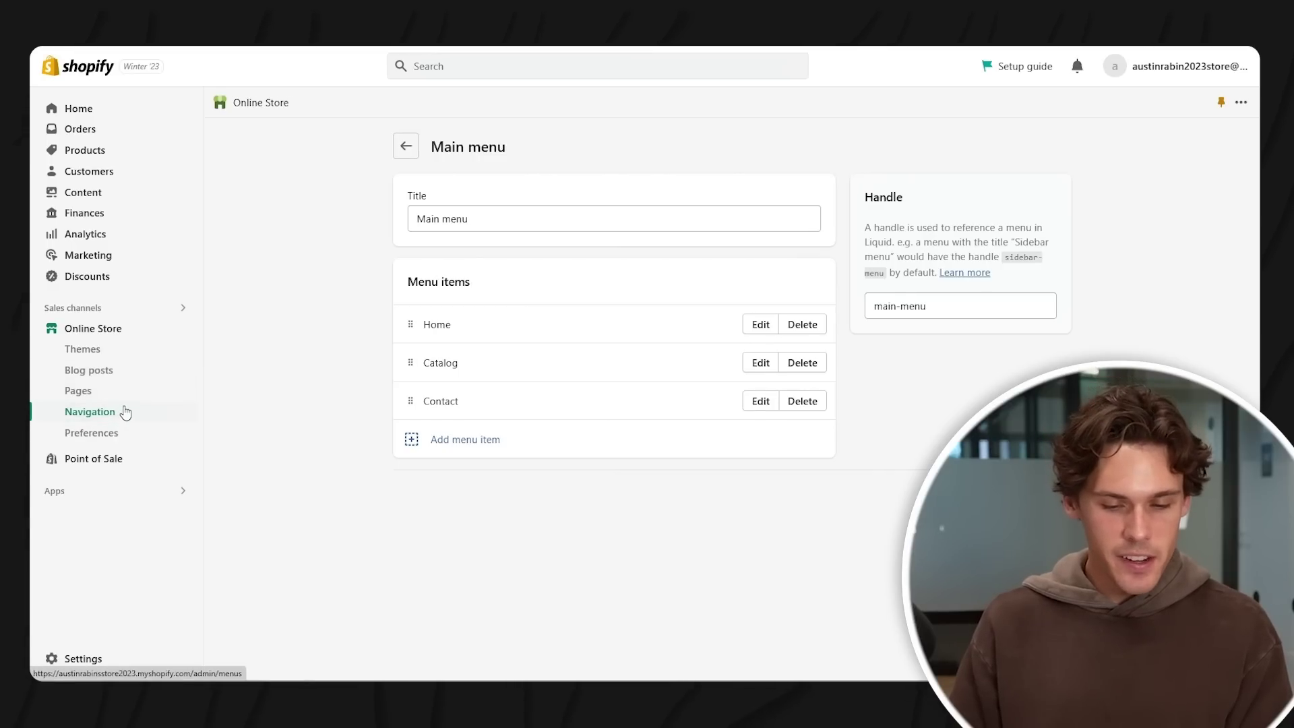
pyautogui.click(124, 413)
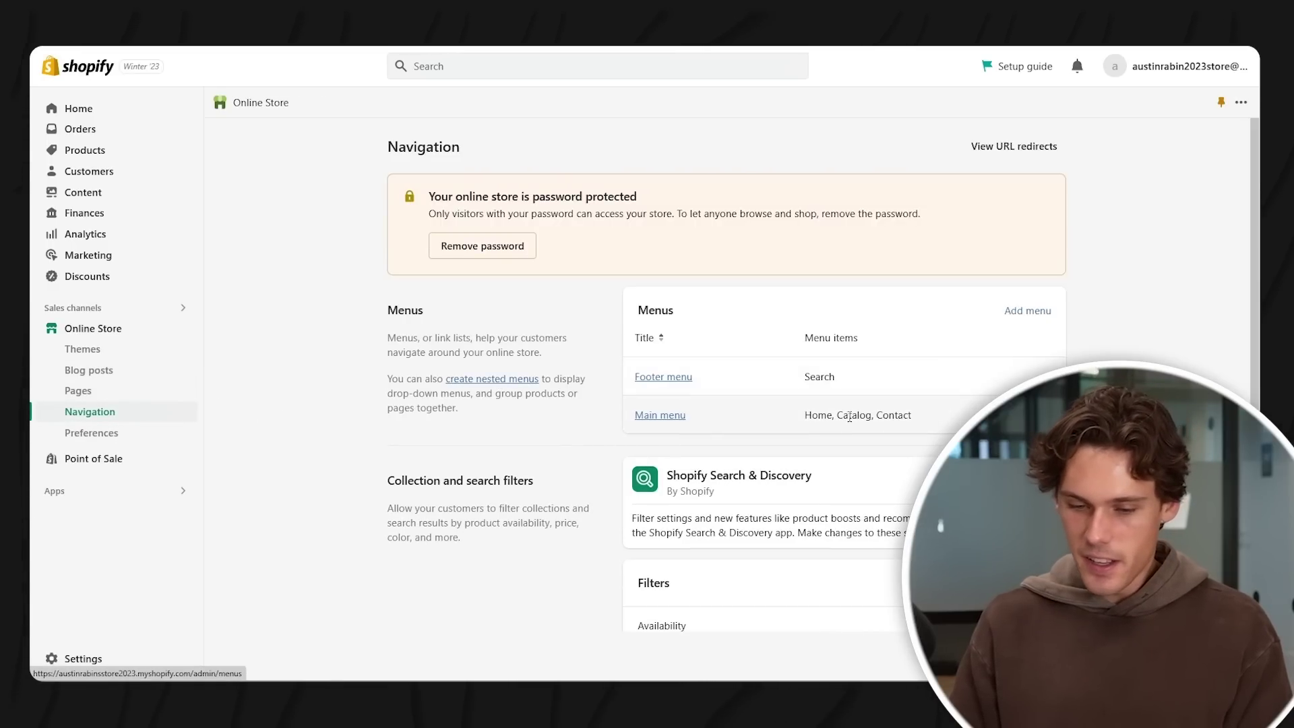
pyautogui.click(663, 420)
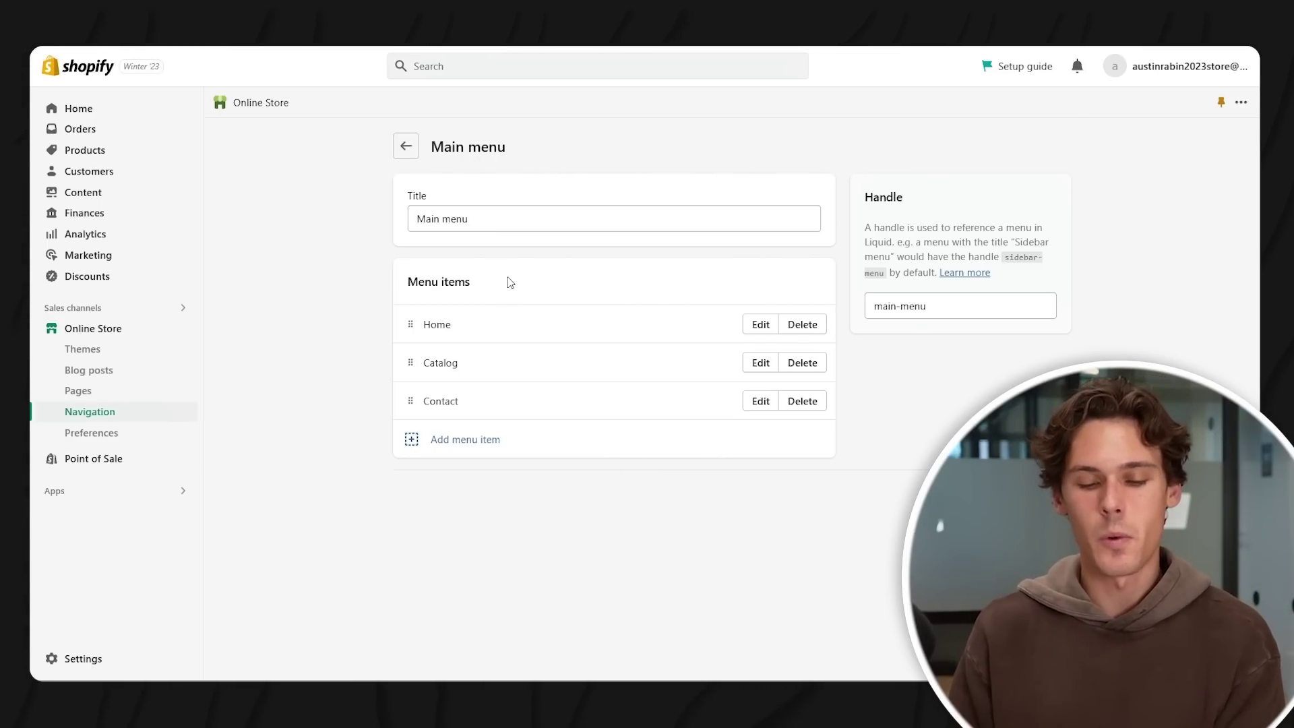
pyautogui.click(475, 438)
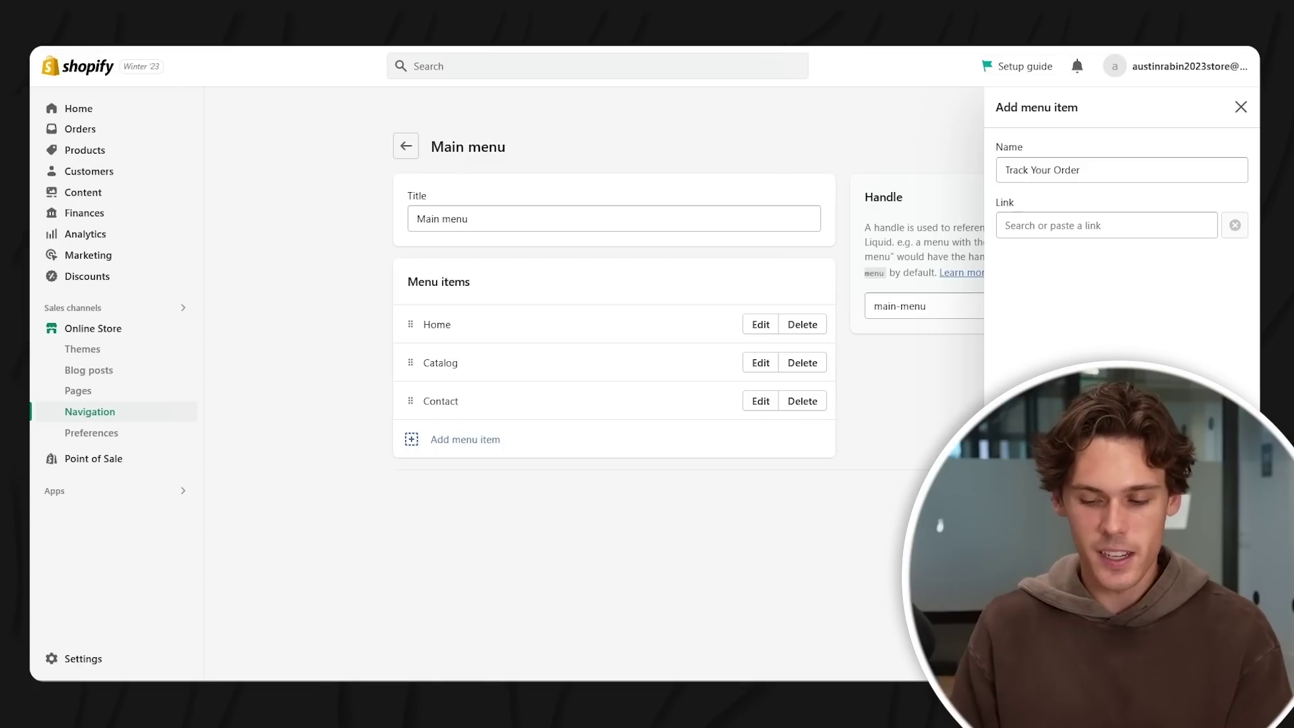
pyautogui.click(793, 401)
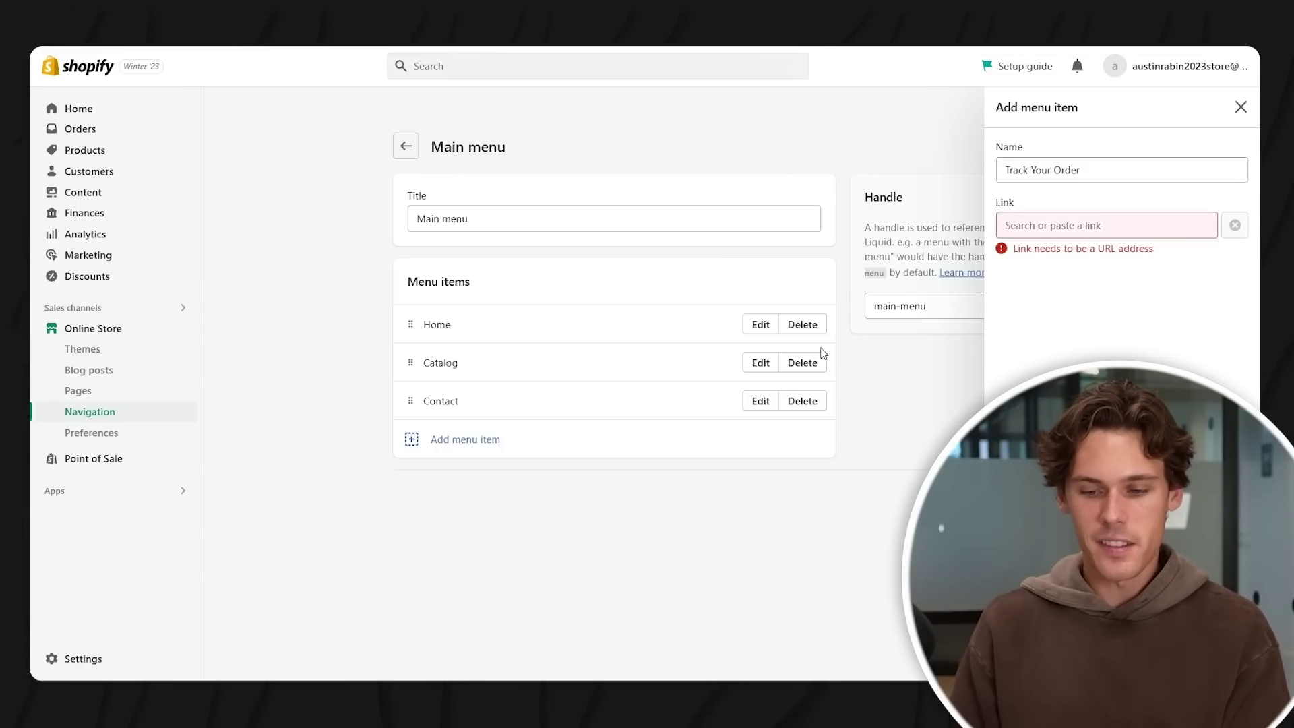
pyautogui.click(1099, 228)
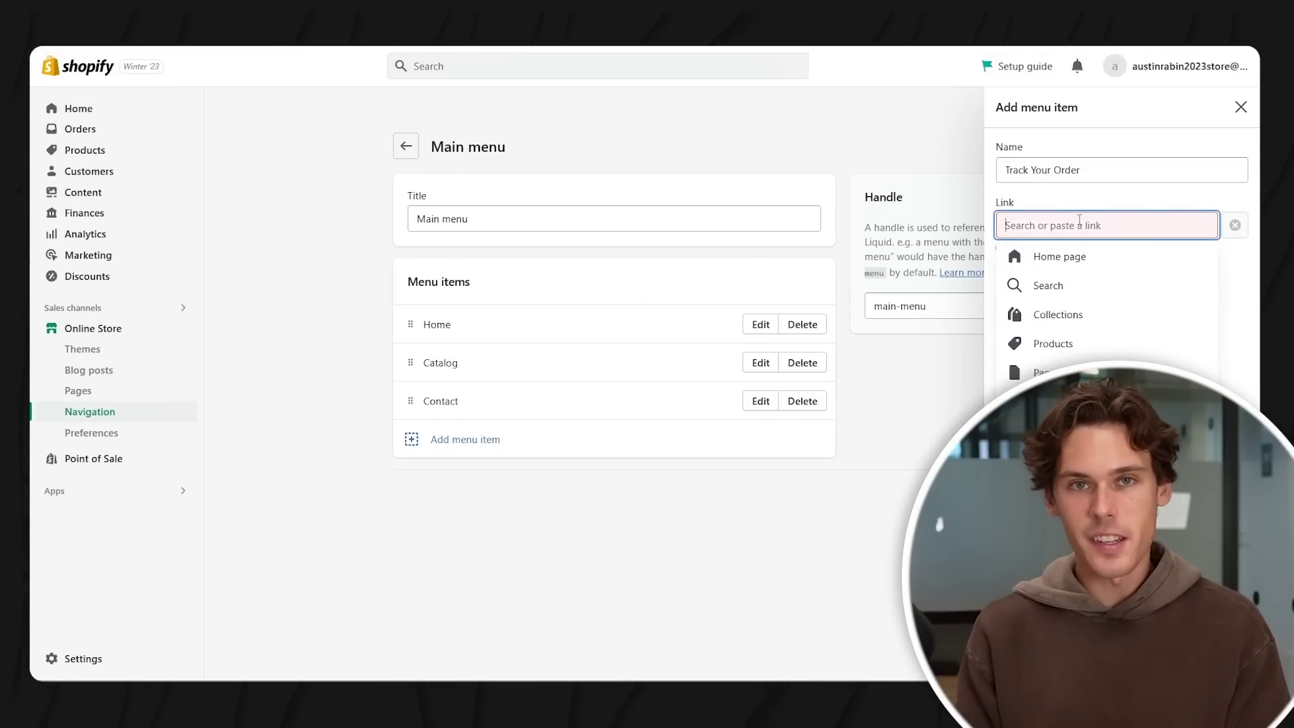
pyautogui.write('usps.com')
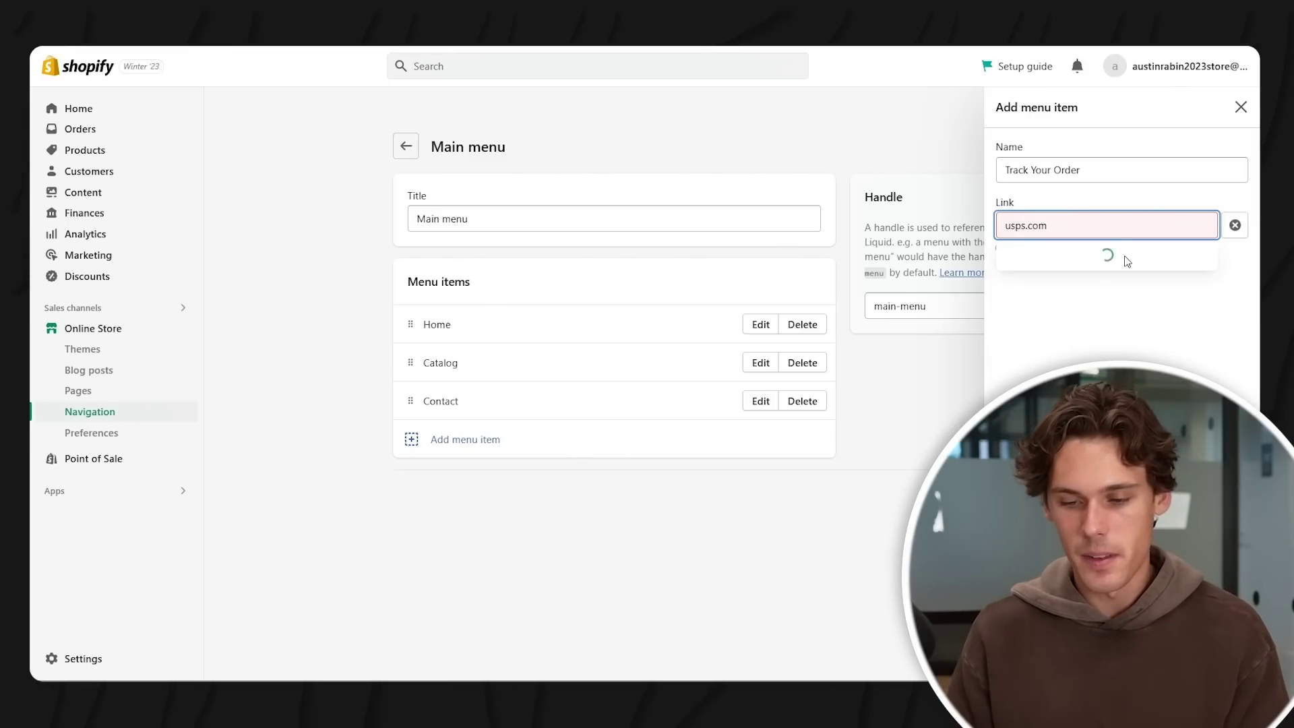
pyautogui.click(1146, 260)
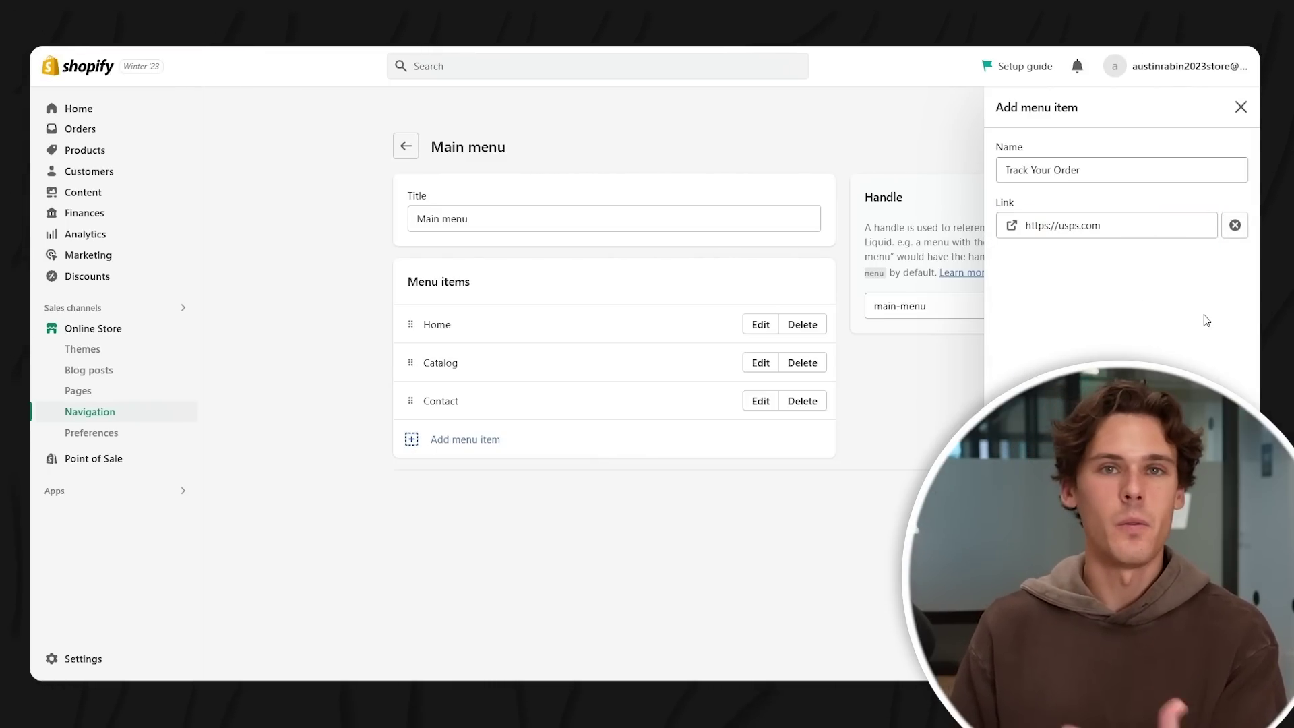
pyautogui.click(1229, 658)
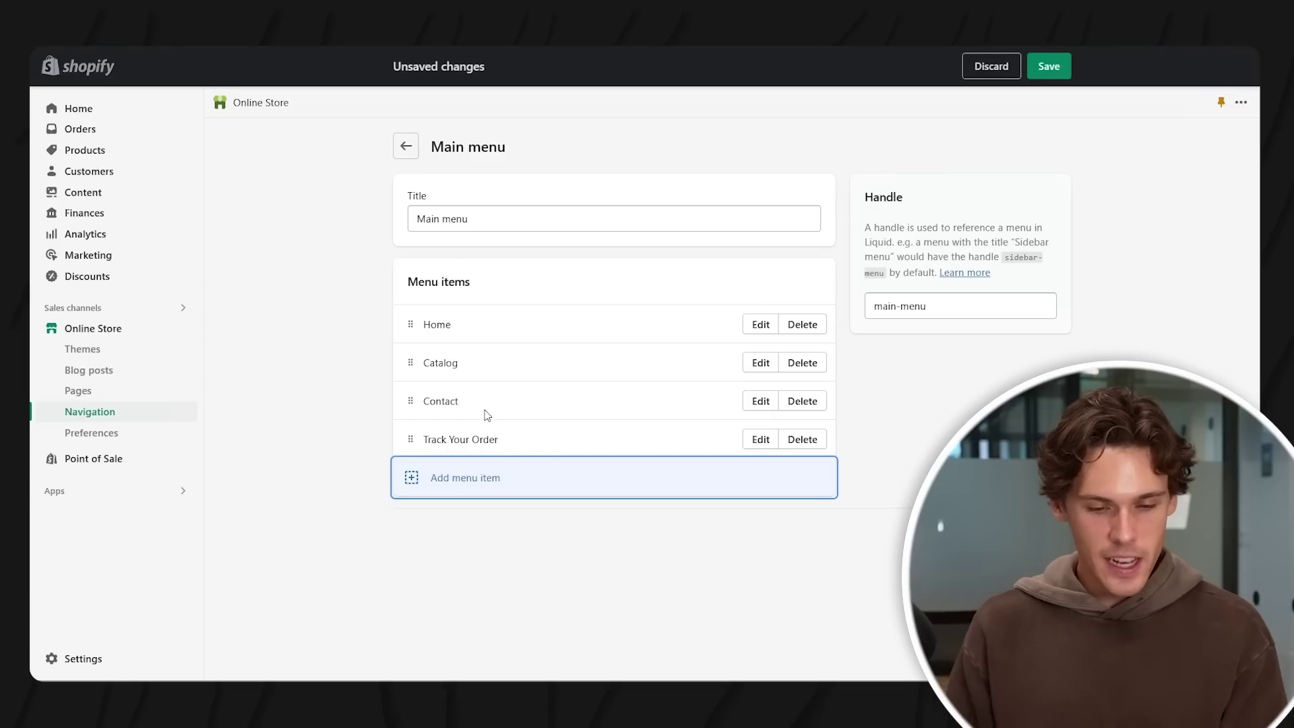
# - Rename the Catalog menu item to Zap Music Box and save the Main menu
pyautogui.click(758, 363)
pyautogui.click(1100, 225)
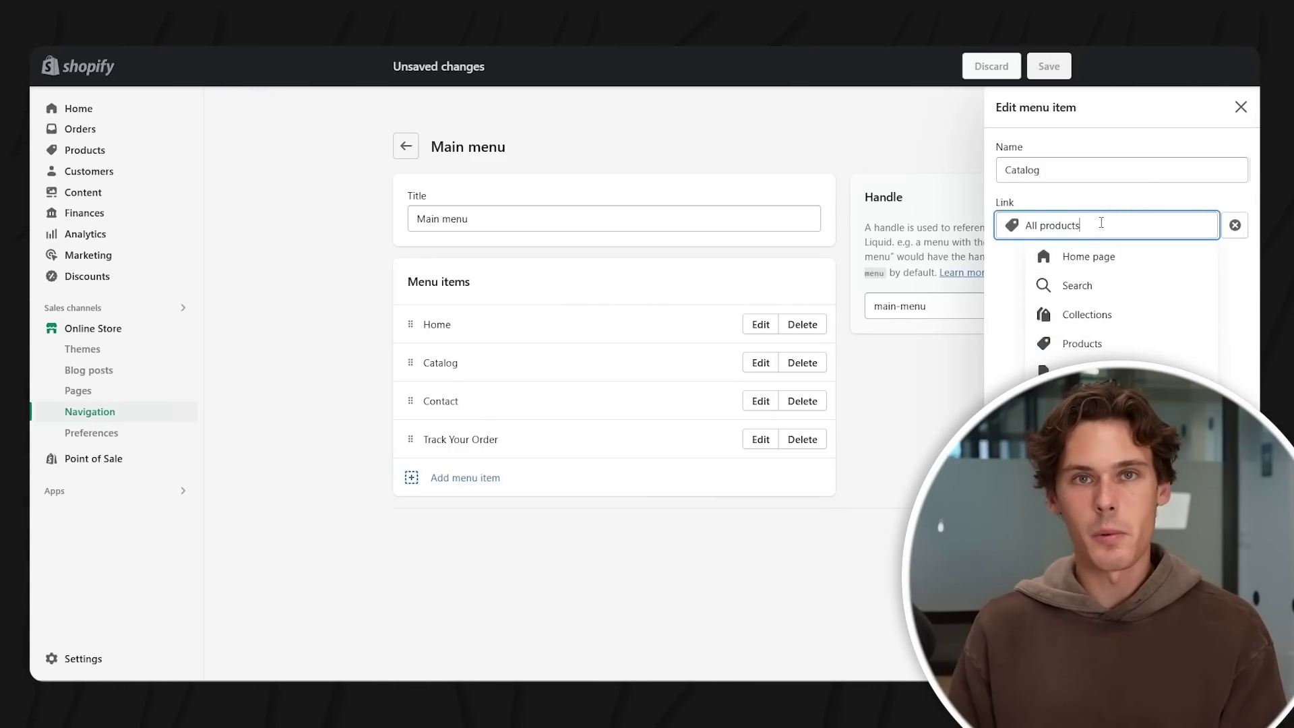
pyautogui.moveTo(1051, 170); pyautogui.dragTo(970, 173)
pyautogui.write('Shop Now')
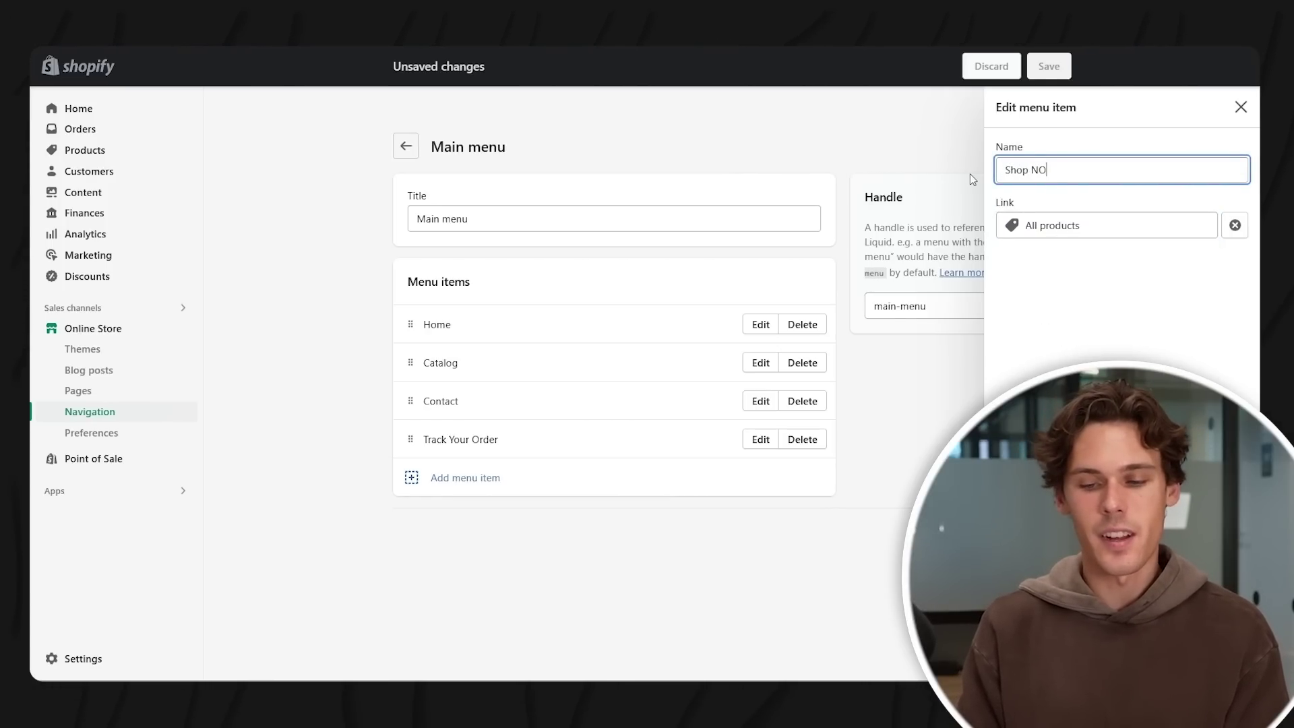
pyautogui.moveTo(1057, 170); pyautogui.dragTo(926, 172)
pyautogui.write('Zaap Music')
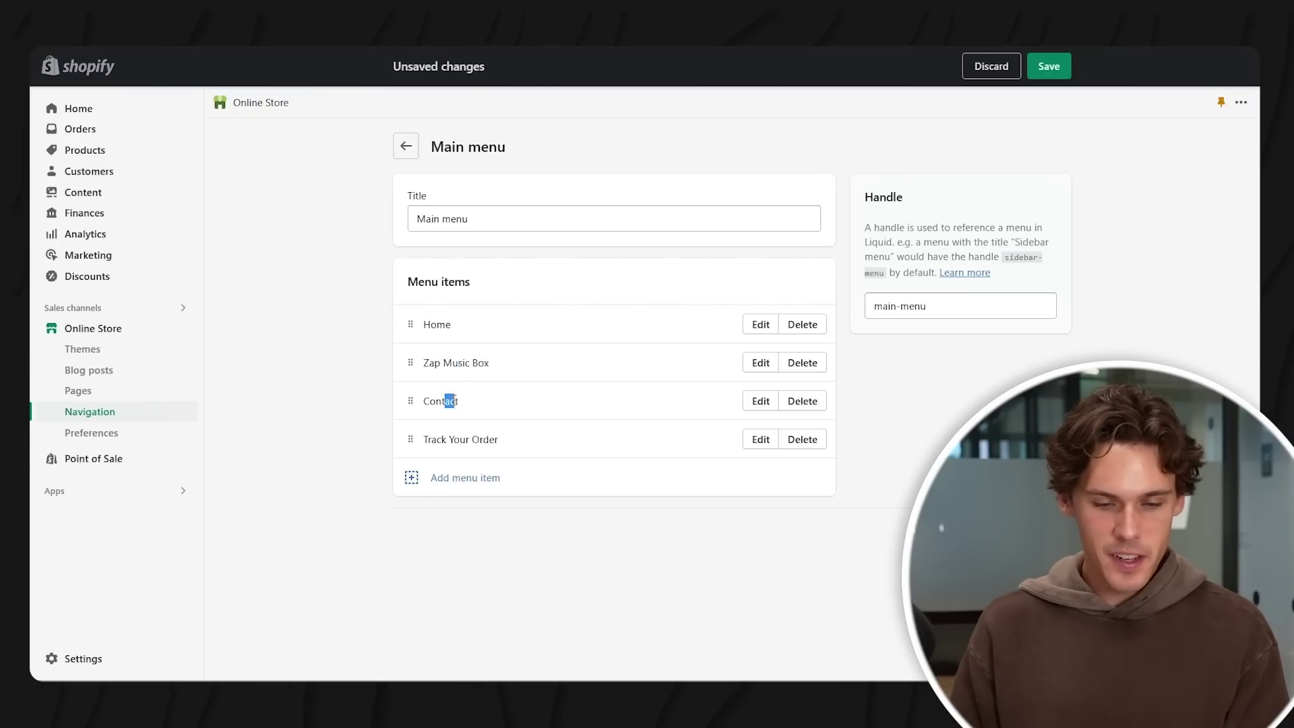
pyautogui.click(462, 477)
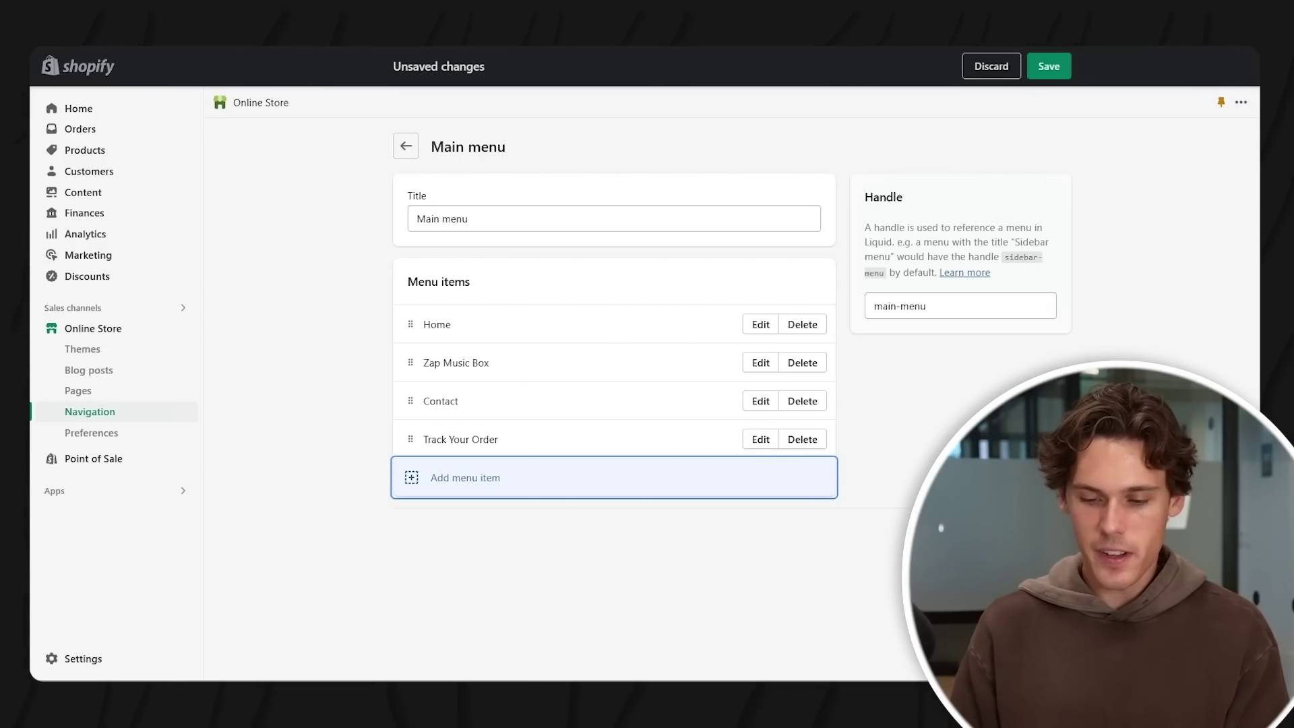
pyautogui.click(1048, 66)
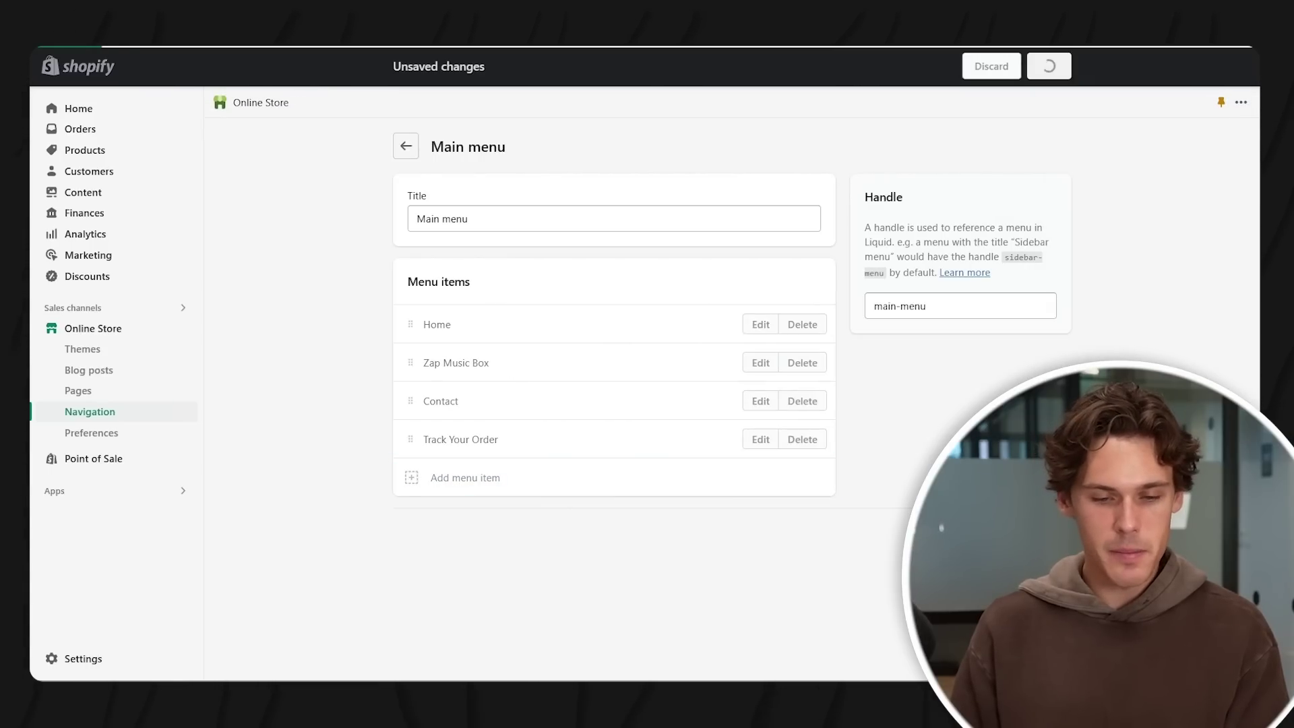
pyautogui.click(101, 412)
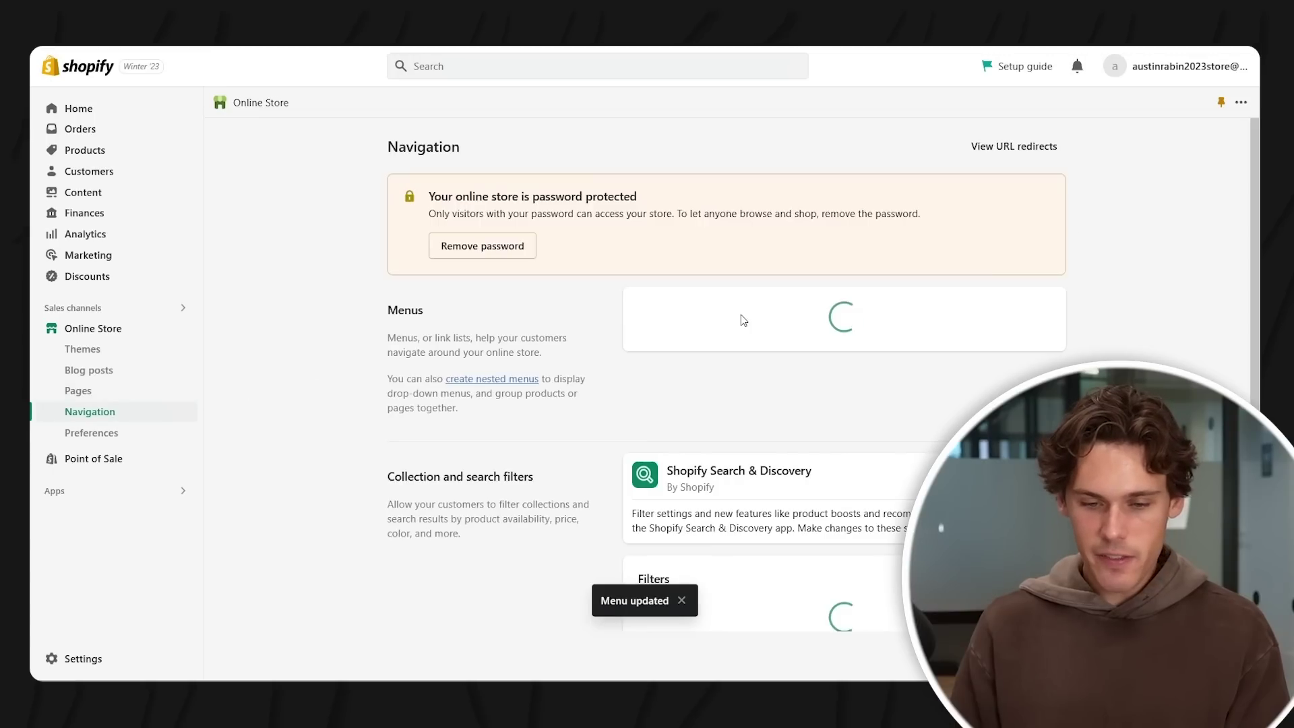
# - In the Footer menu, add a 'Shipping Policy' item pointing to Pages > Terms of Service, then save
pyautogui.click(676, 357)
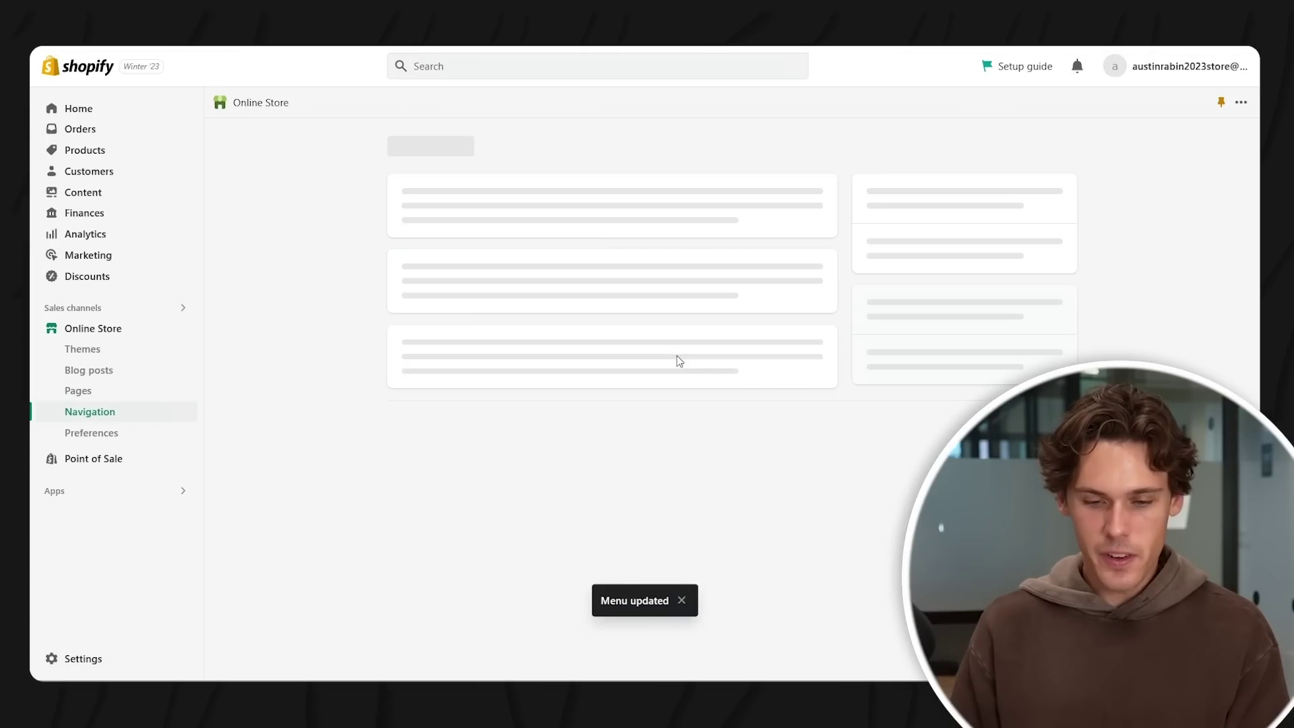
pyautogui.click(484, 361)
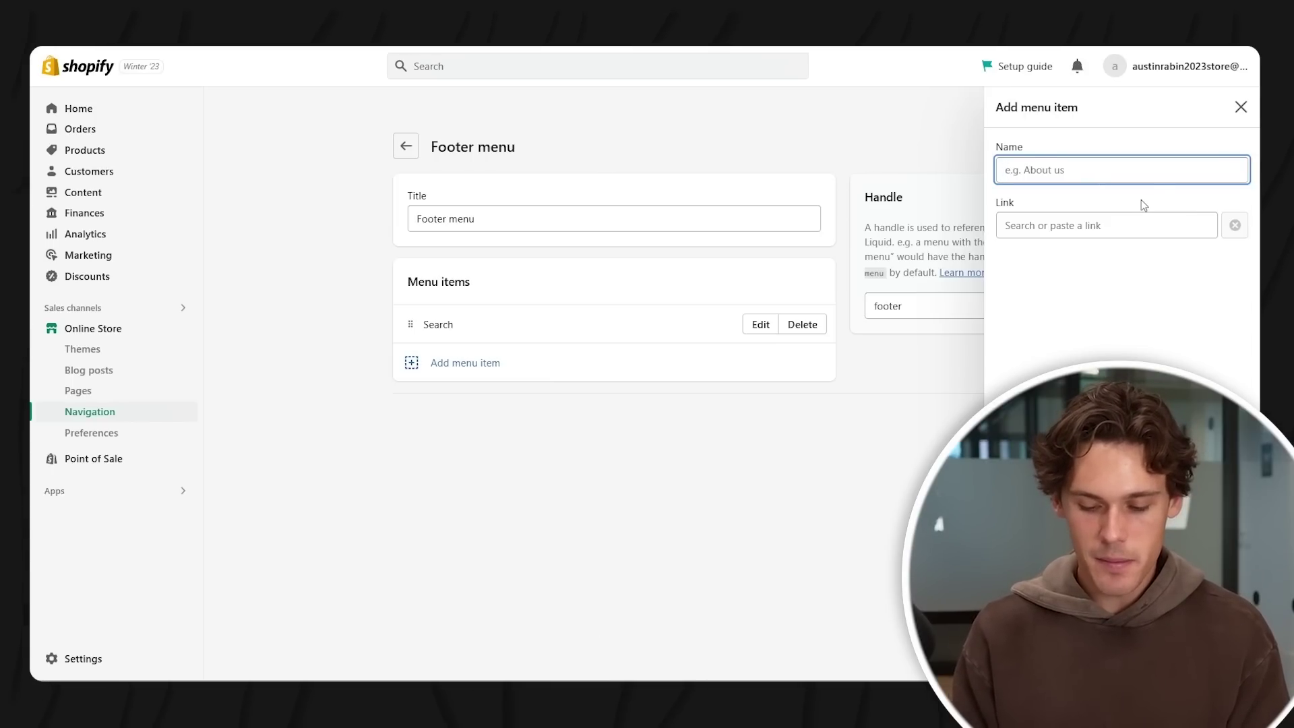
pyautogui.write('Pool')
pyautogui.press('BackSpace')
pyautogui.press('BackSpace')
pyautogui.press('BackSpace')
pyautogui.press('BackSpace')
pyautogui.write('Shipping Poli')
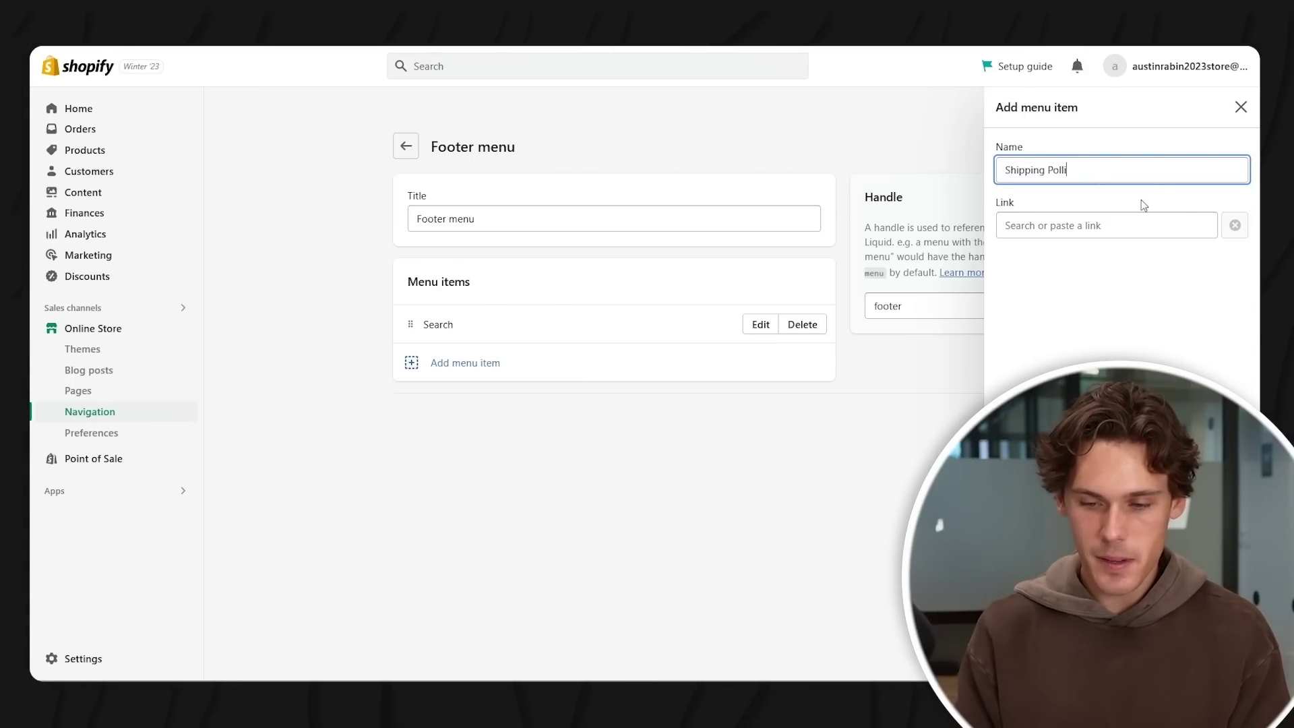
pyautogui.write('cy')
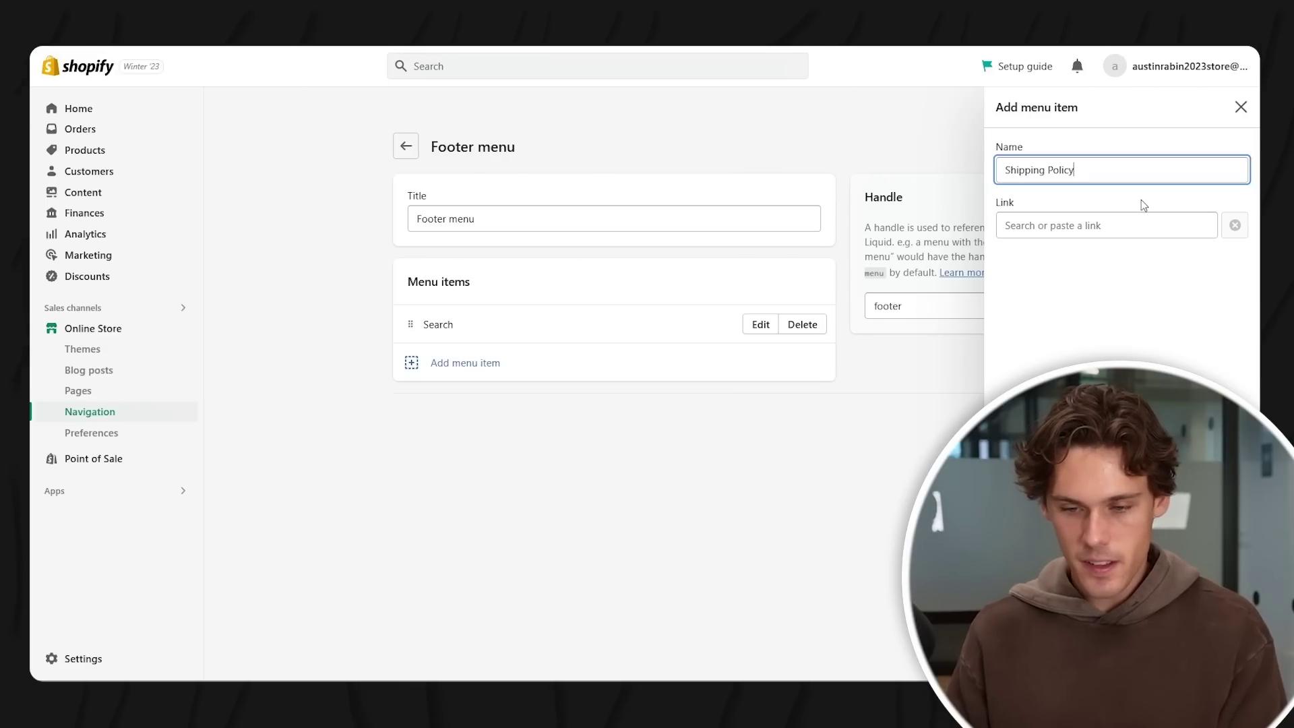
pyautogui.click(1116, 228)
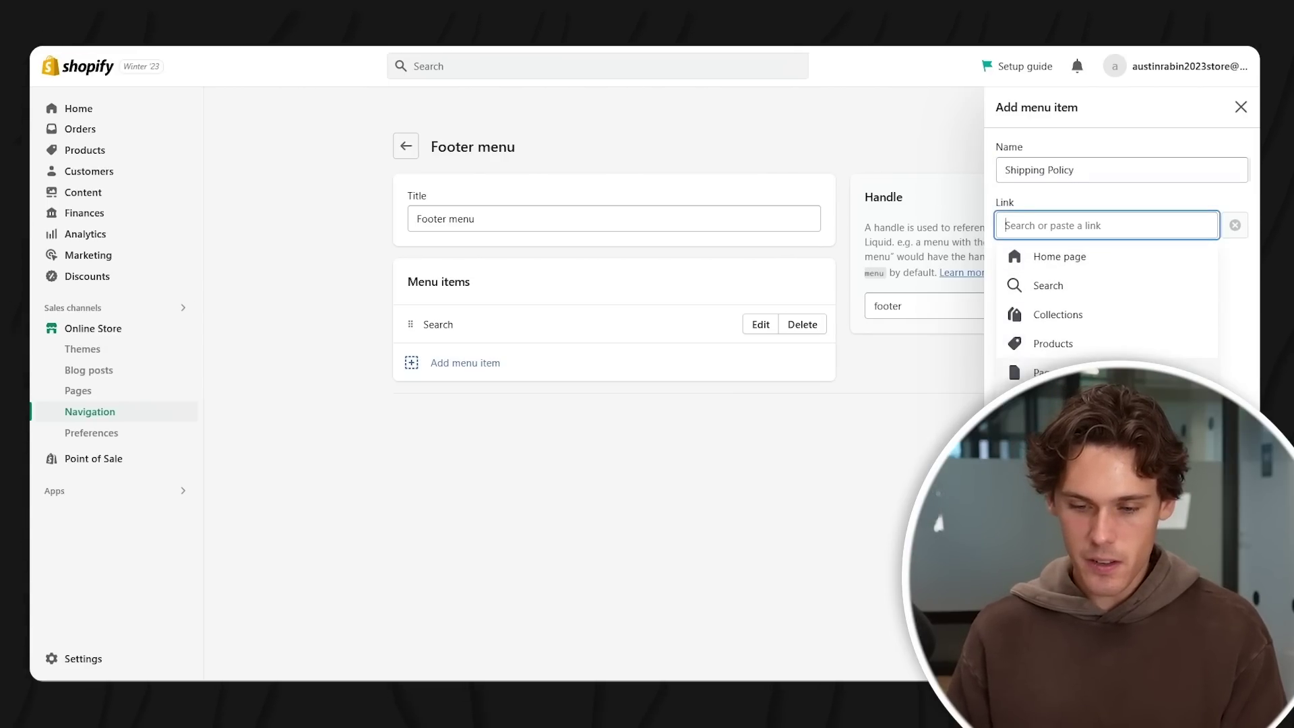
pyautogui.click(1051, 372)
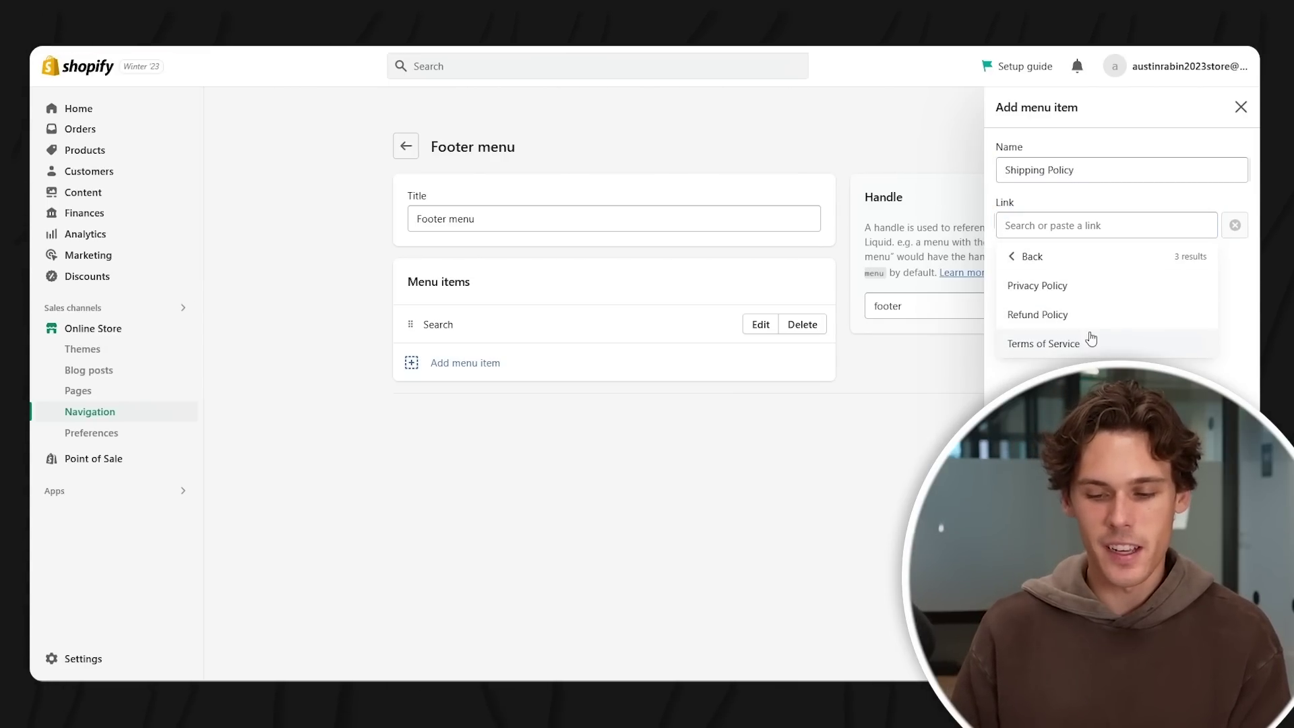
pyautogui.click(1092, 345)
pyautogui.click(1232, 660)
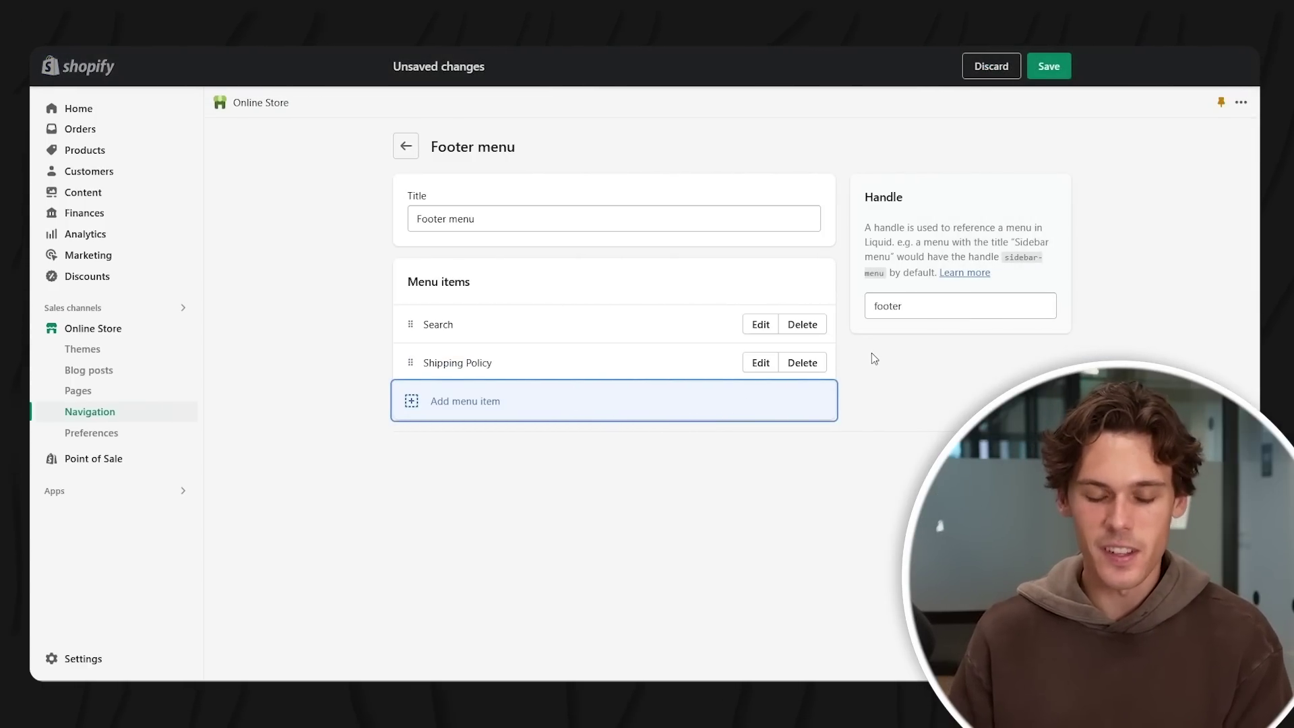
pyautogui.click(1044, 76)
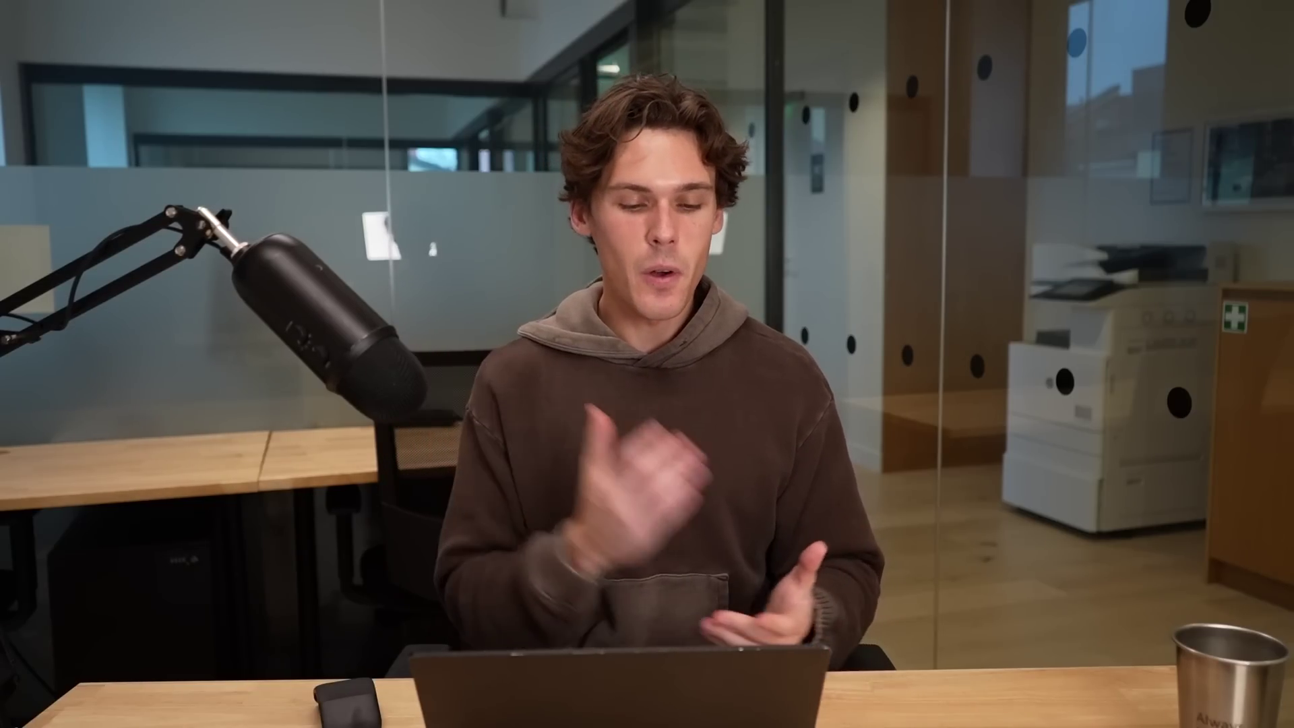